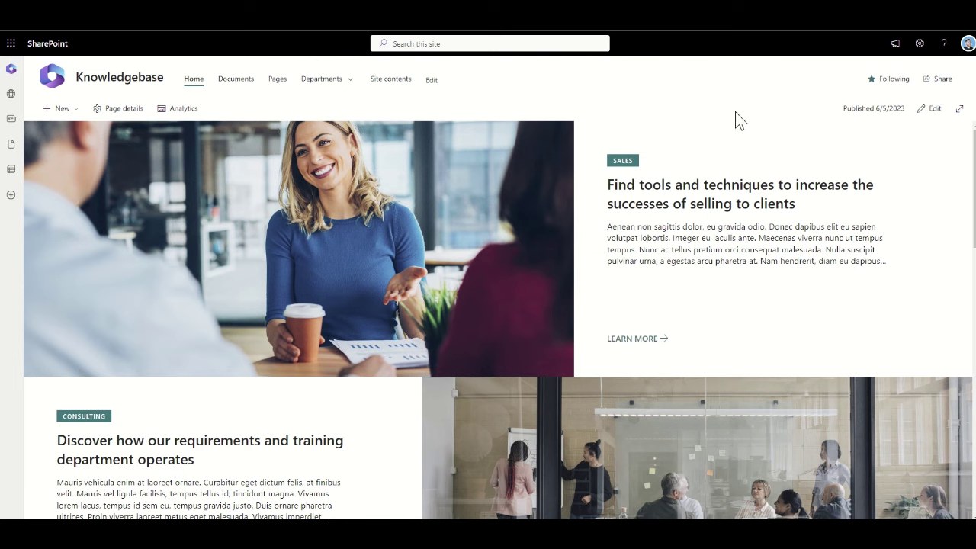
Look through the department sections on the Knowledgebase home page, from Sales to Support, and return to Consulting
scroll(727, 191, "down", 3)
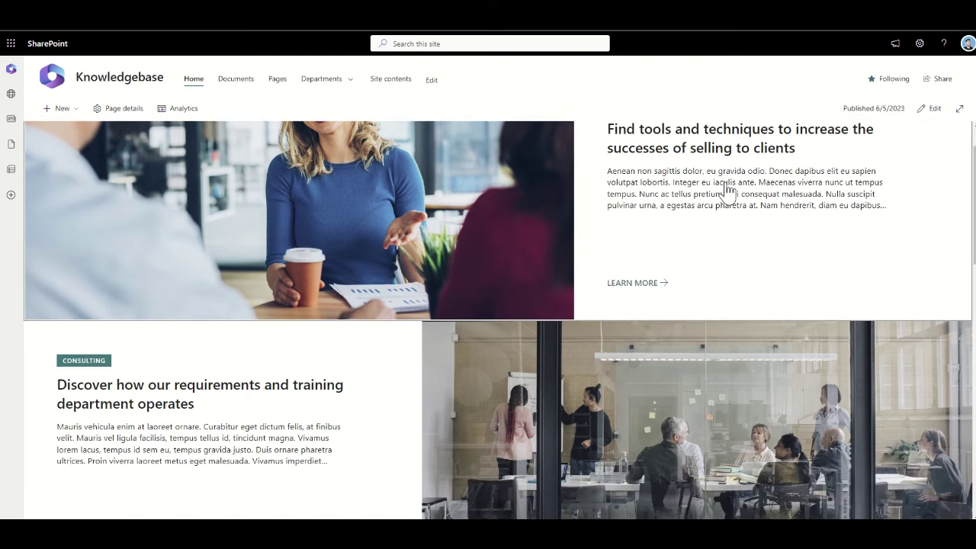
scroll(726, 191, "down", 3)
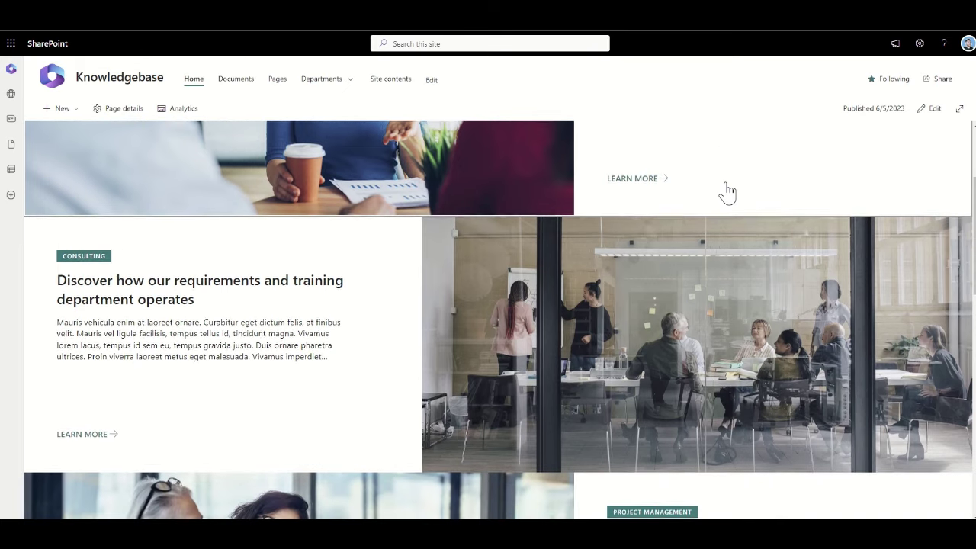
scroll(728, 191, "down", 3)
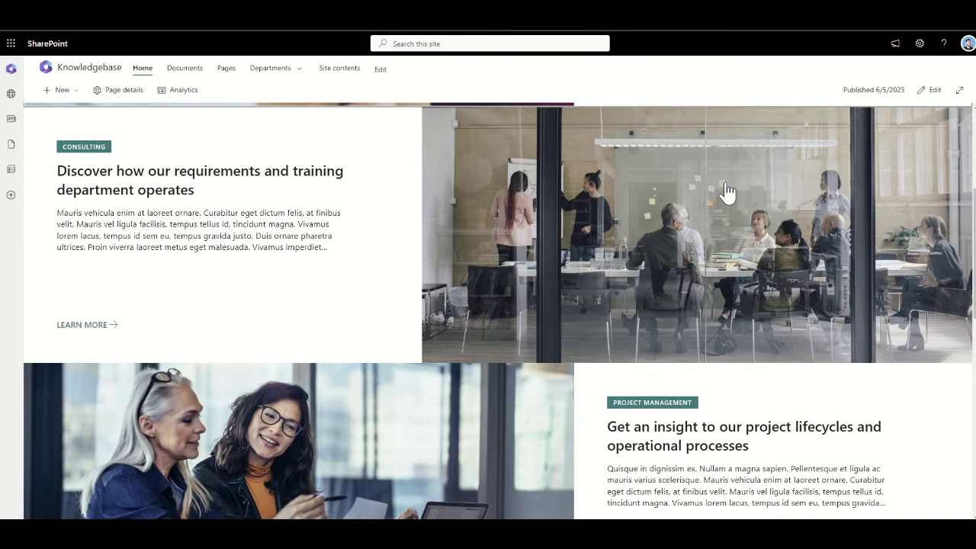
scroll(728, 191, "down", 3)
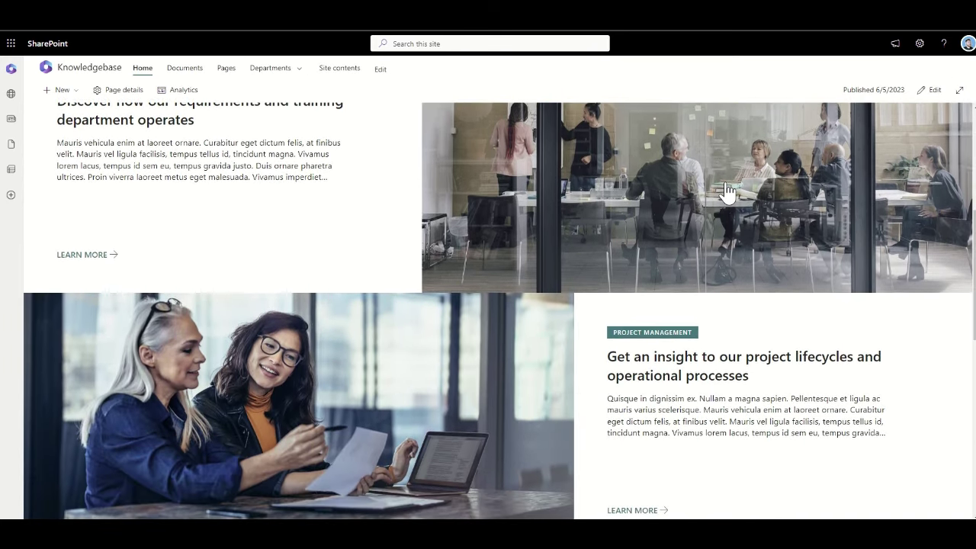
scroll(729, 191, "down", 3)
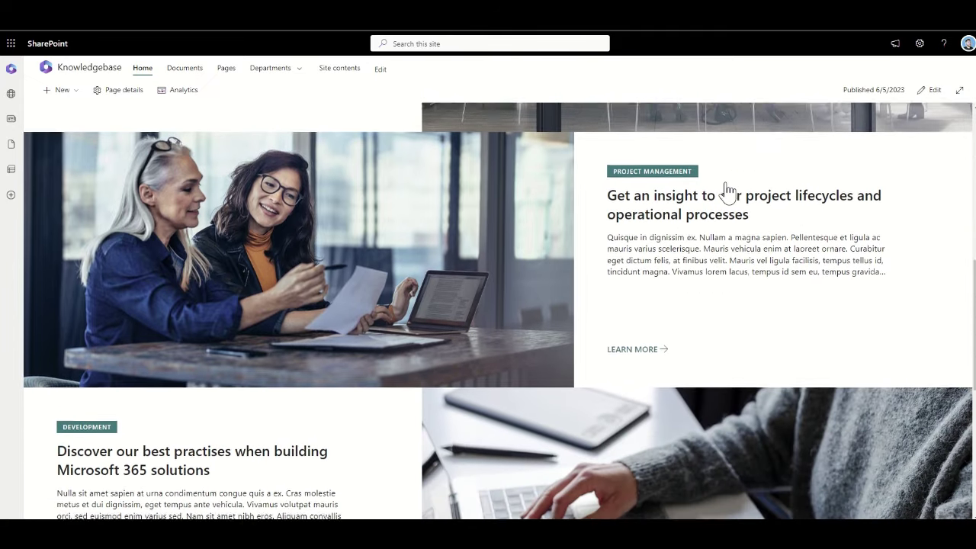
scroll(728, 191, "down", 3)
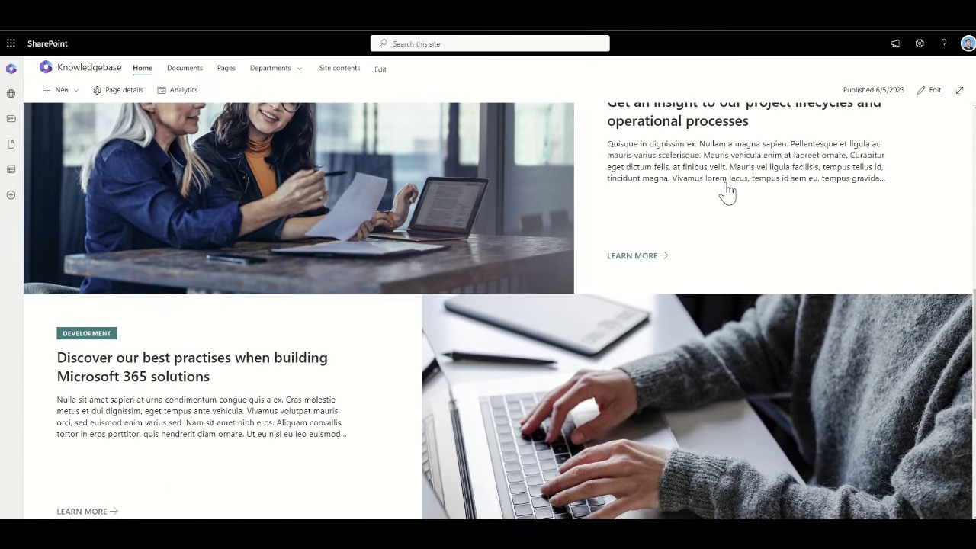
scroll(728, 191, "down", 3)
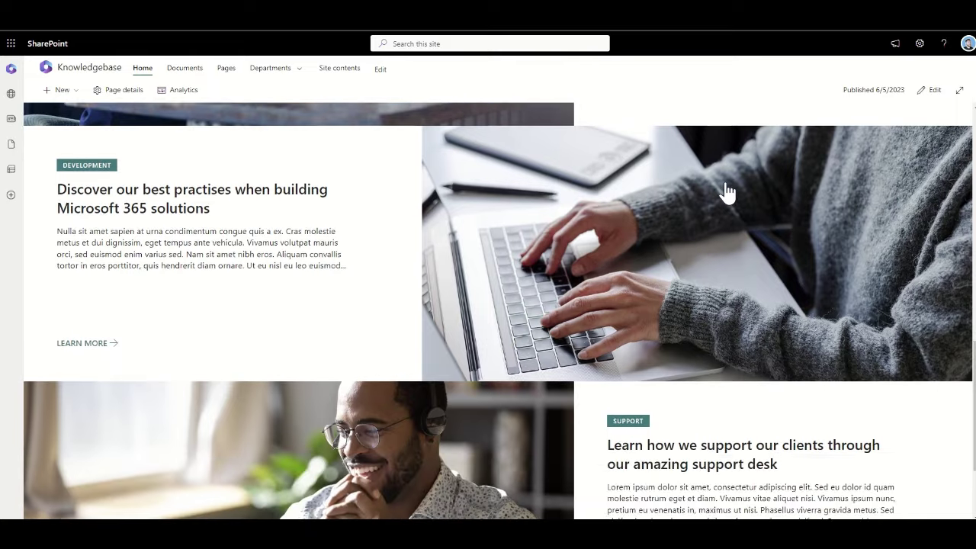
scroll(728, 192, "up", 4)
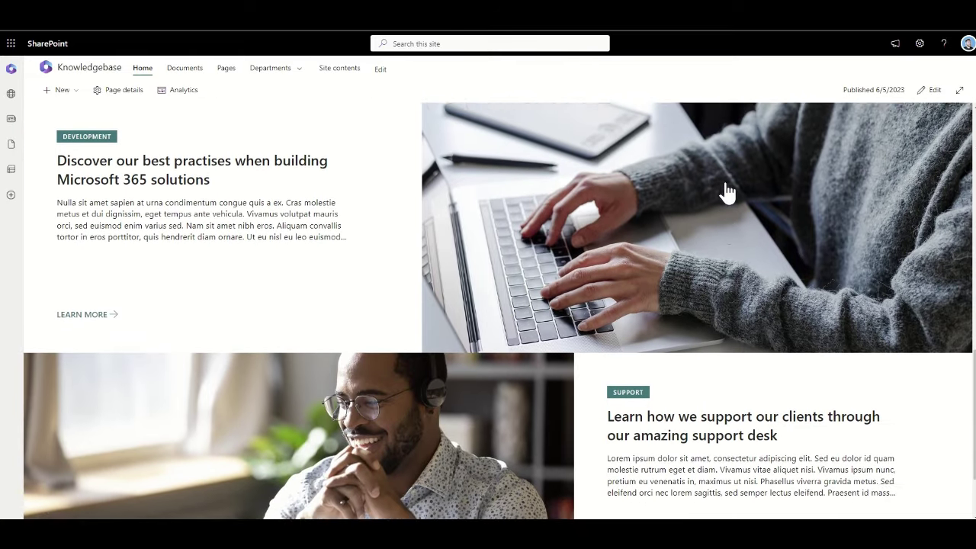
scroll(728, 192, "up", 7)
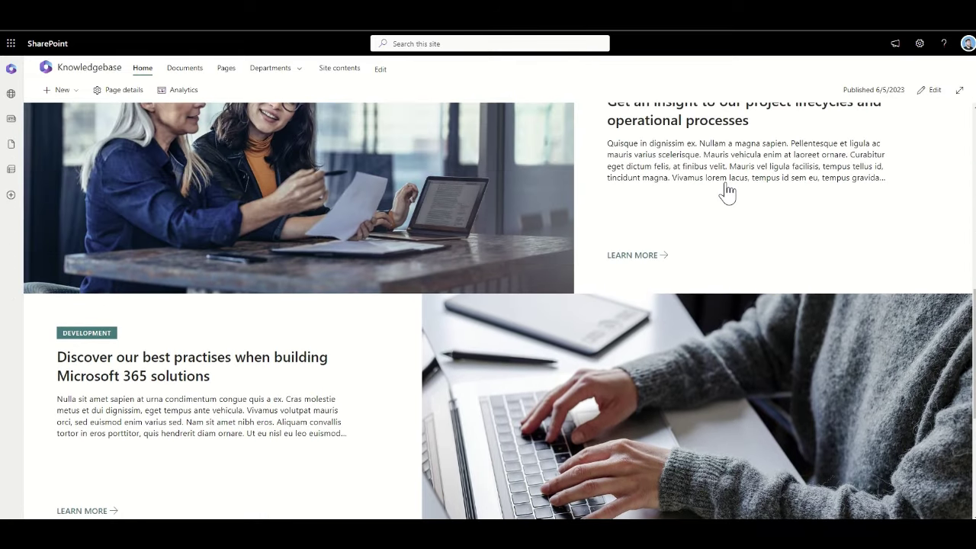
scroll(728, 192, "up", 6)
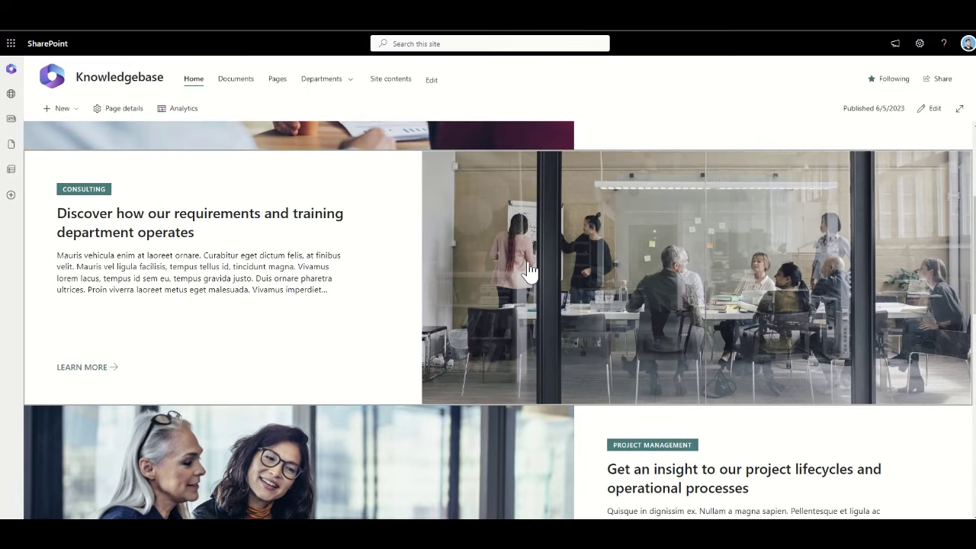
Open the Consulting department page and look through its introduction and its workshop, pre-sales and presentations articles
left_click(530, 271)
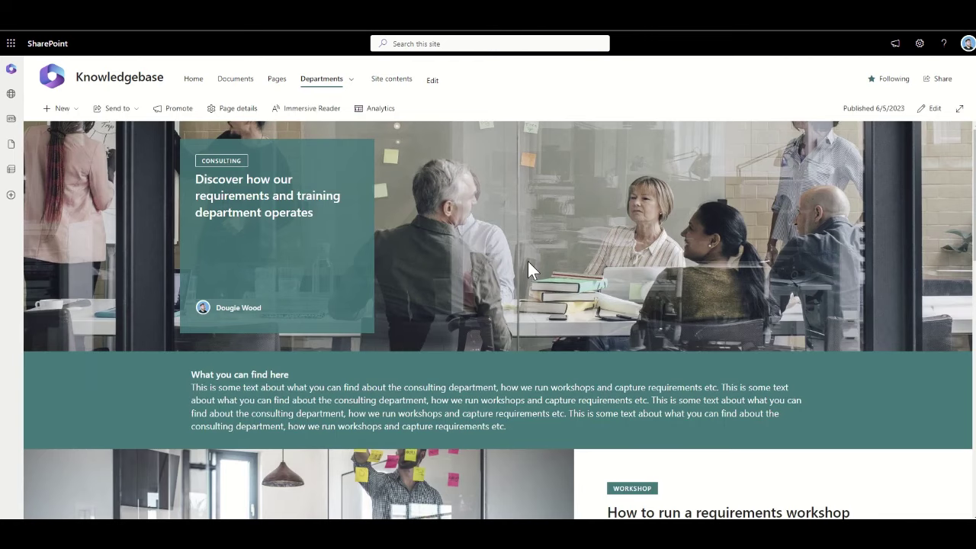
scroll(678, 385, "down", 2)
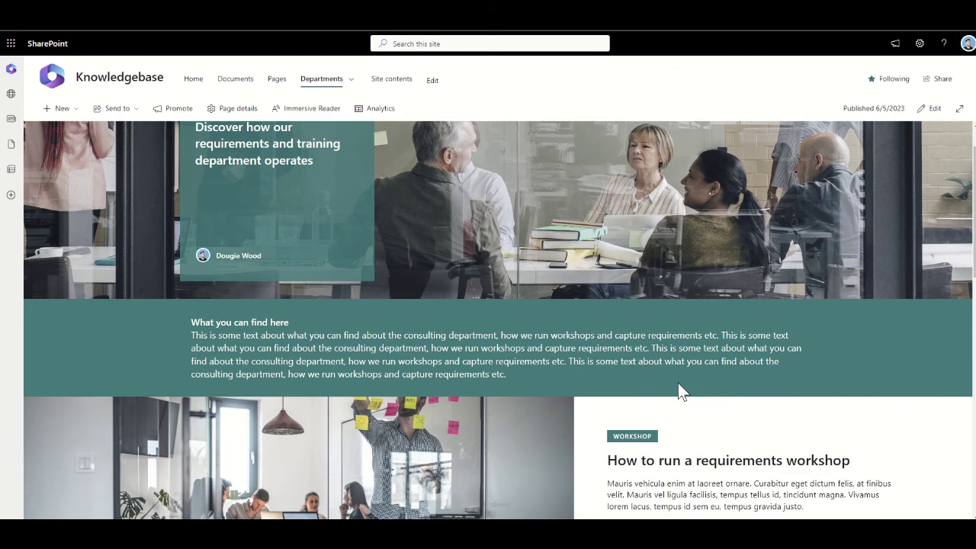
scroll(678, 383, "down", 4)
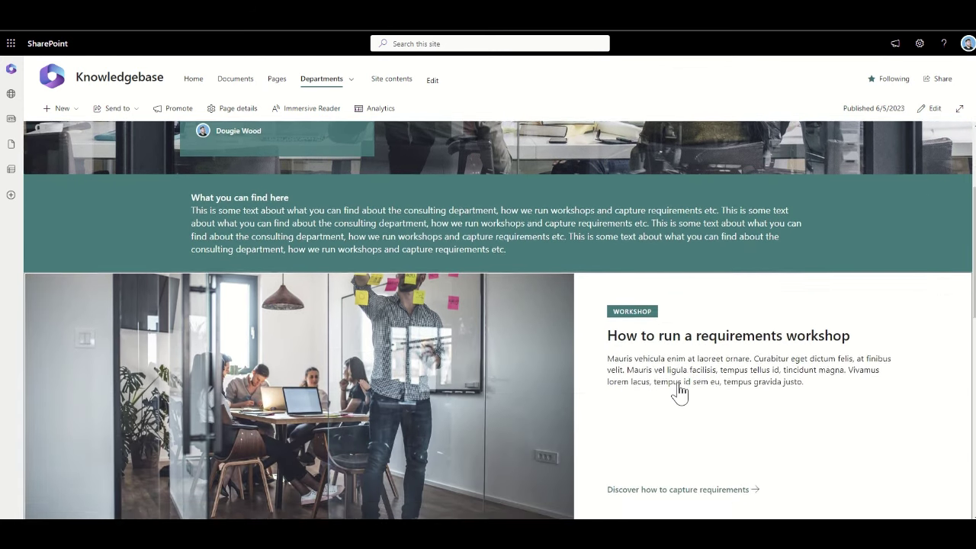
scroll(679, 390, "down", 5)
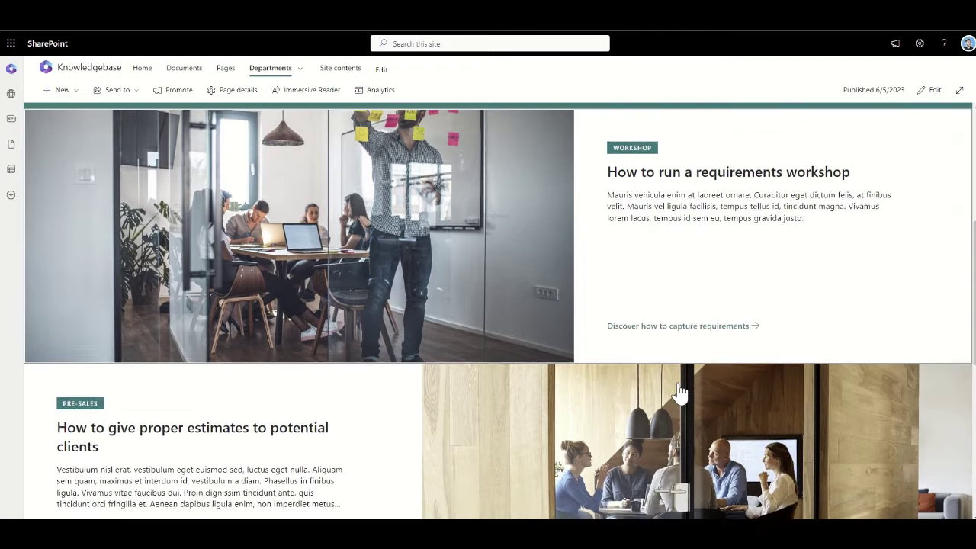
scroll(680, 392, "down", 4)
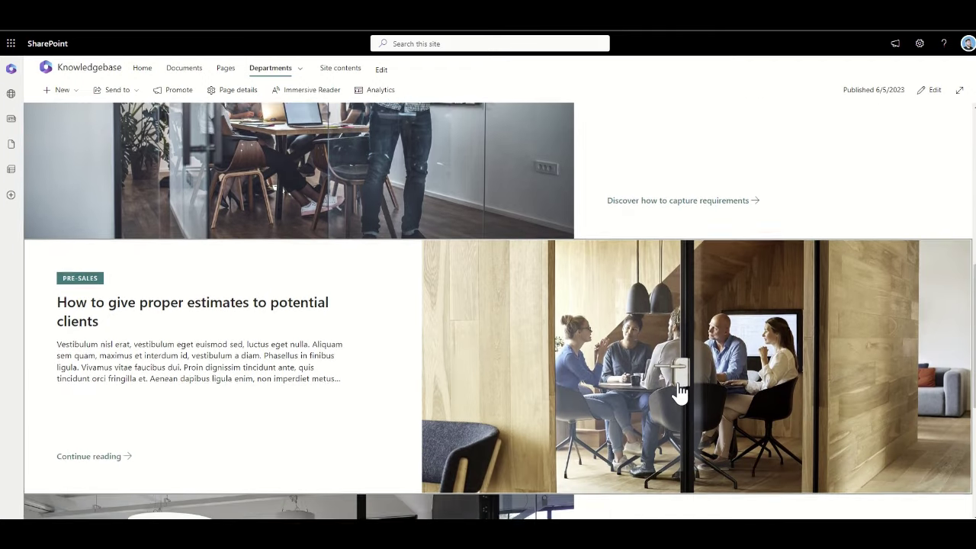
scroll(680, 391, "down", 4)
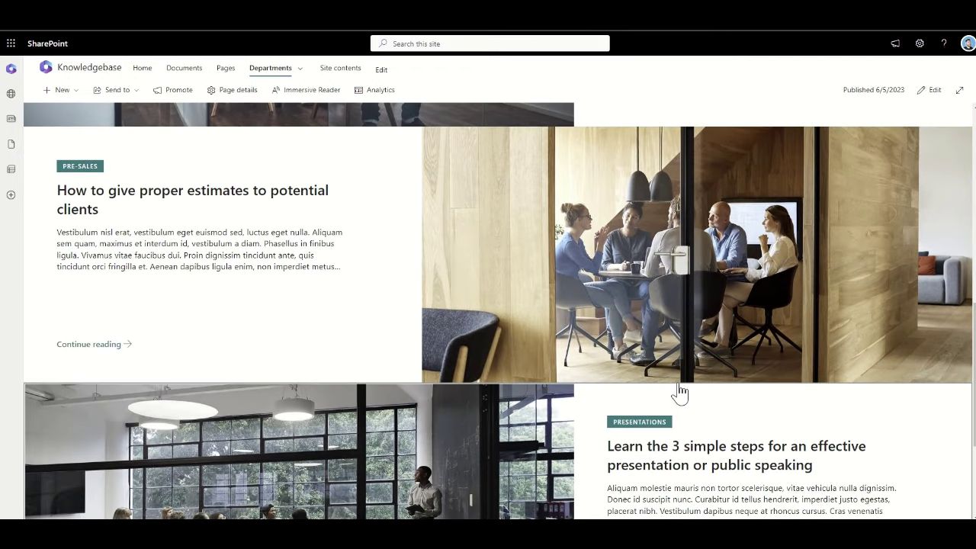
scroll(680, 391, "down", 3)
scroll(679, 391, "up", 1)
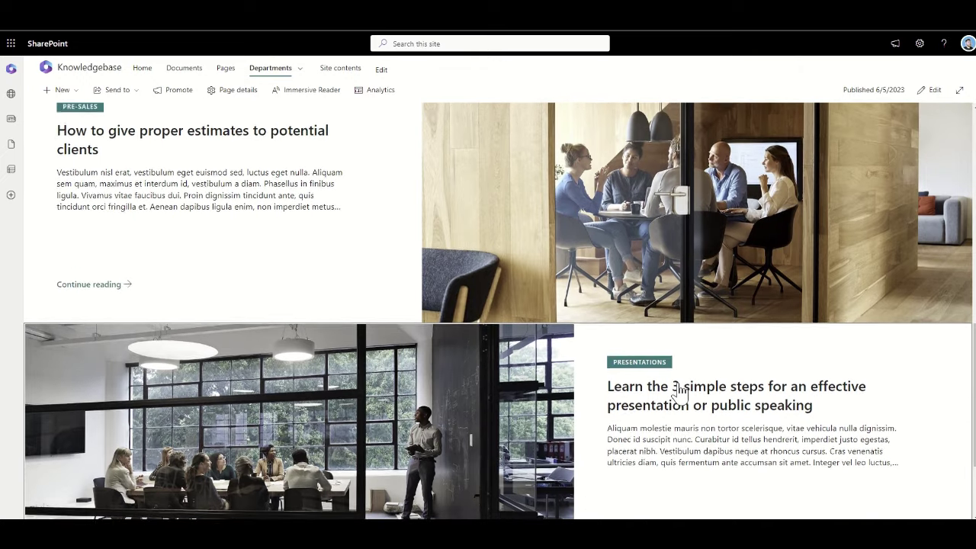
scroll(679, 392, "up", 3)
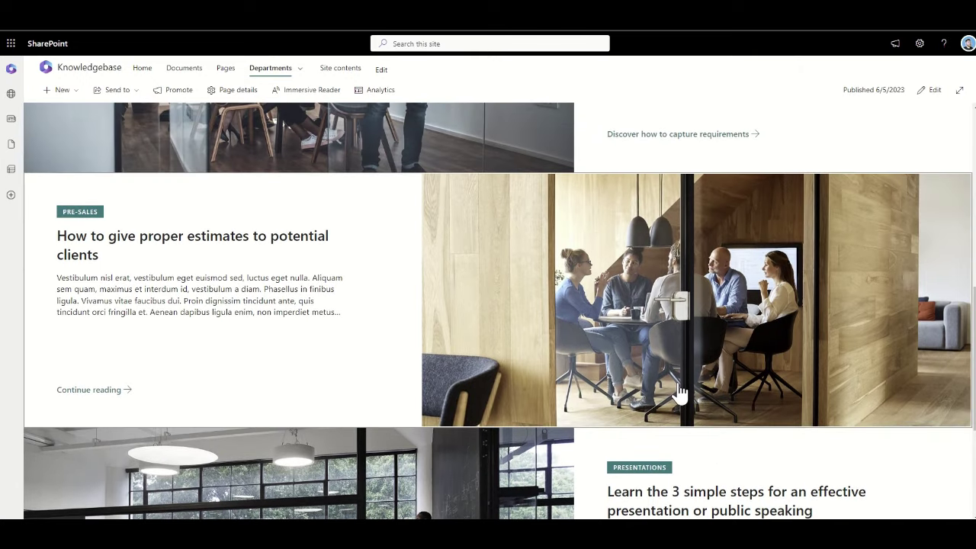
scroll(680, 391, "up", 5)
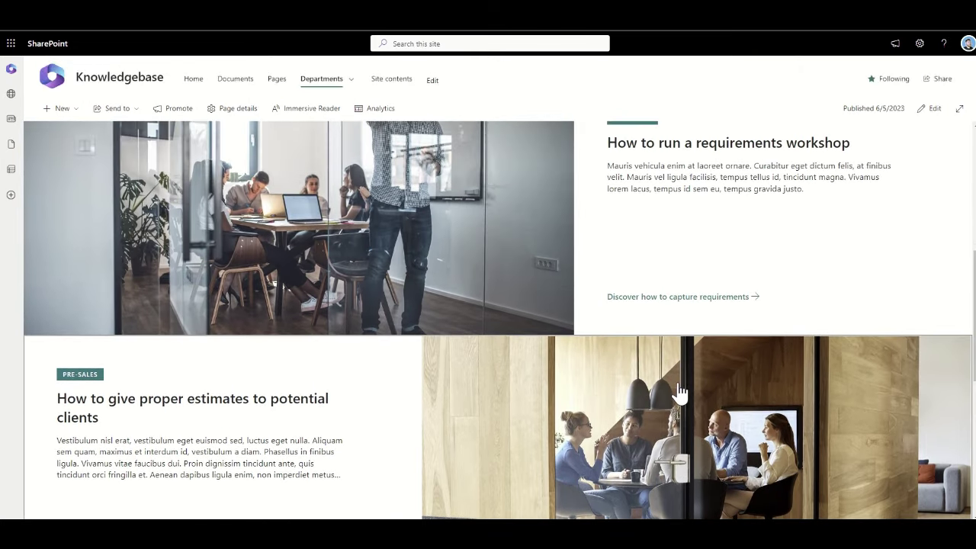
scroll(679, 391, "up", 4)
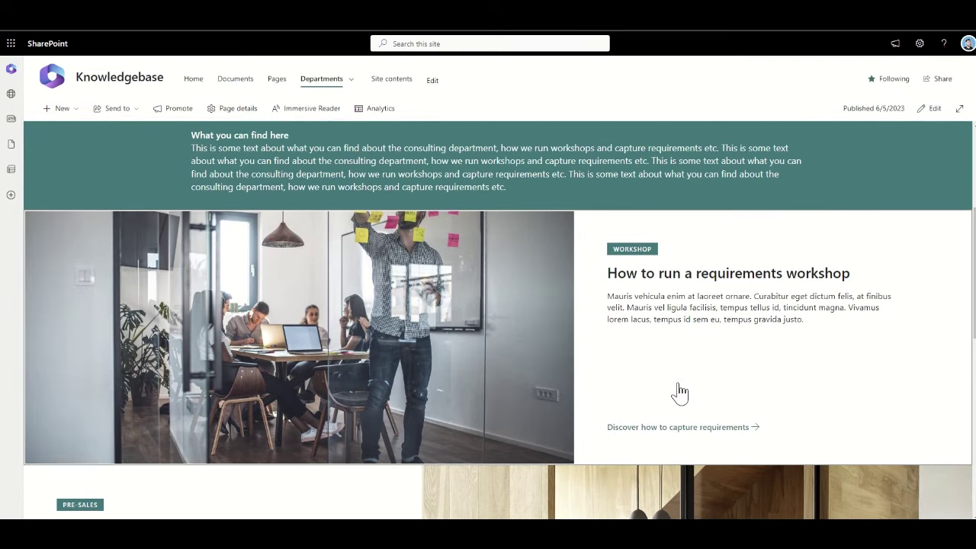
scroll(679, 391, "up", 1)
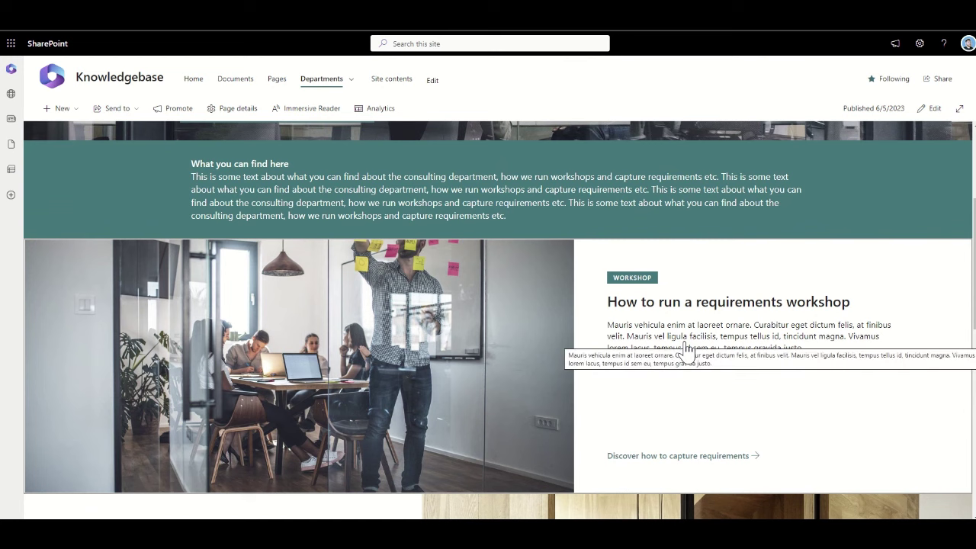
Open the "How to run a requirements workshop" article and examine its text, collapsible sections, contact, related pages, useful links and documents
left_click(674, 331)
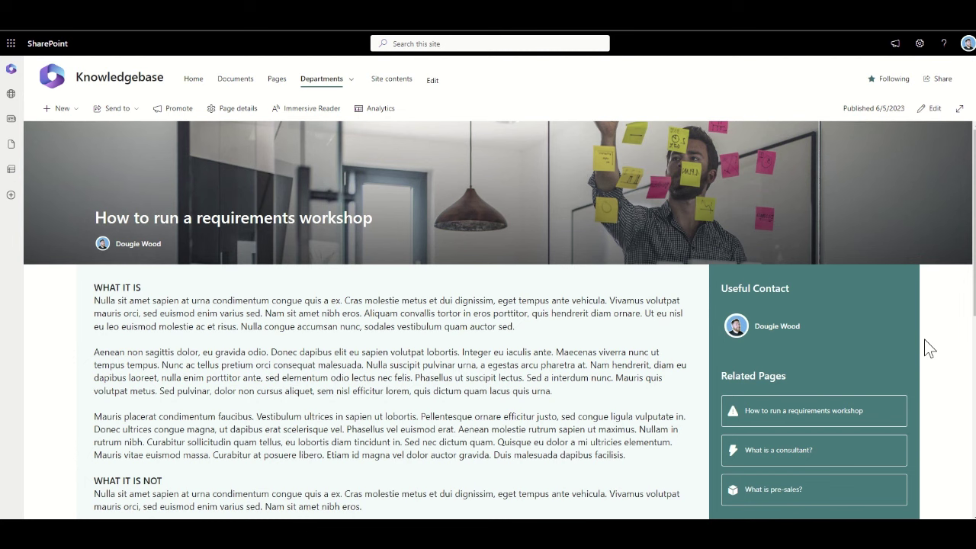
scroll(929, 348, "down", 1)
scroll(929, 348, "down", 3)
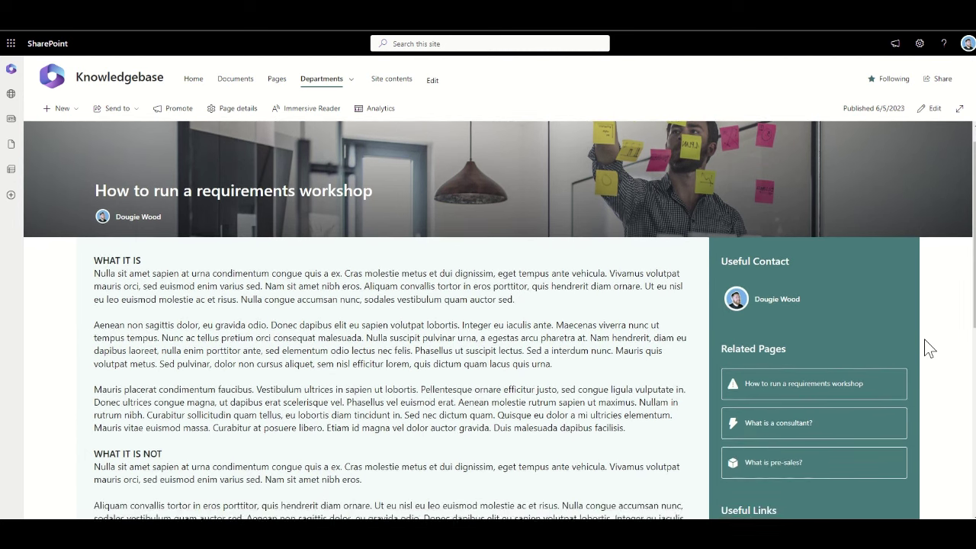
scroll(929, 348, "down", 3)
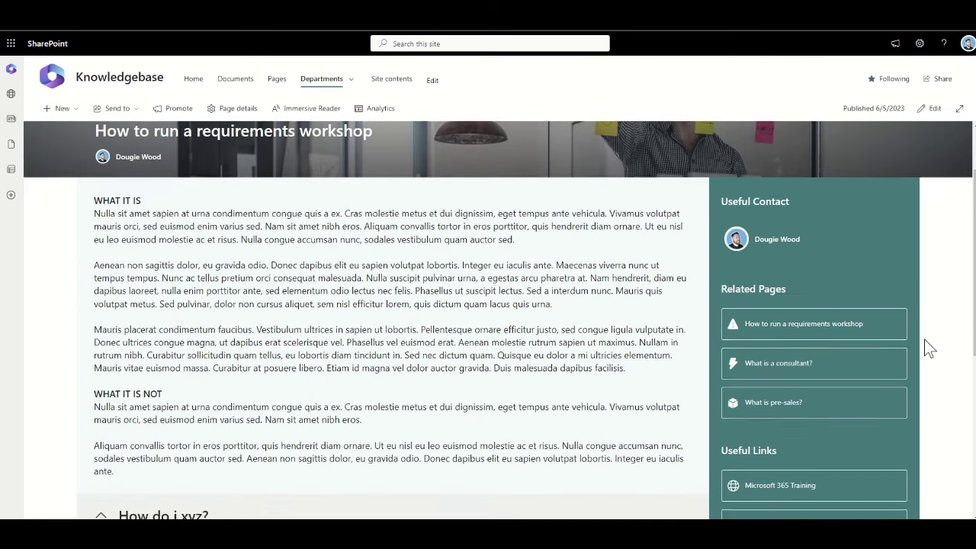
scroll(928, 348, "down", 1)
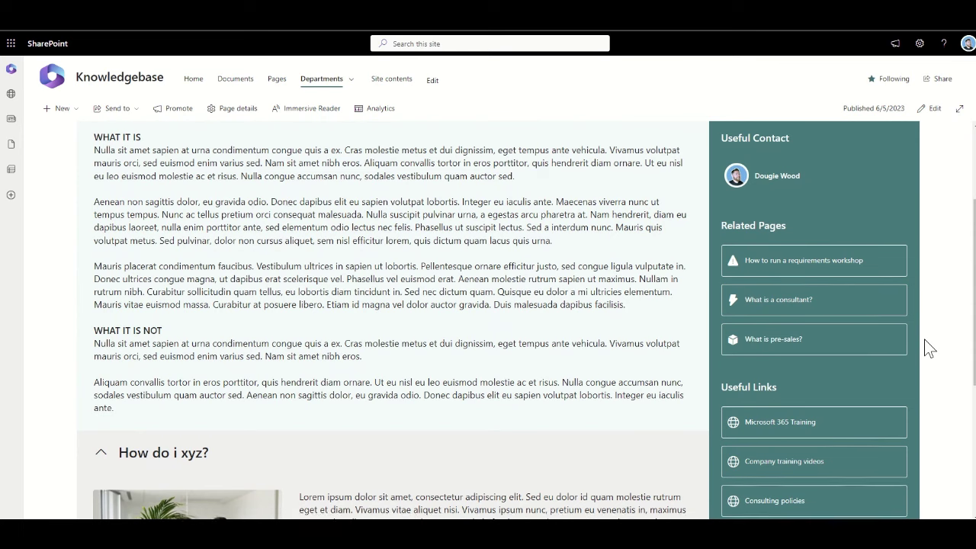
scroll(928, 347, "down", 1)
scroll(929, 348, "down", 1)
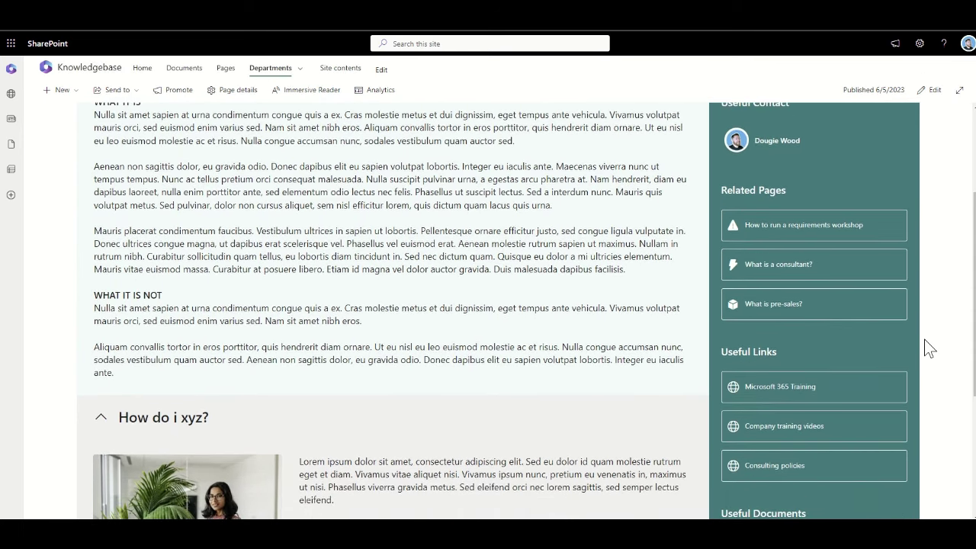
scroll(929, 347, "down", 2)
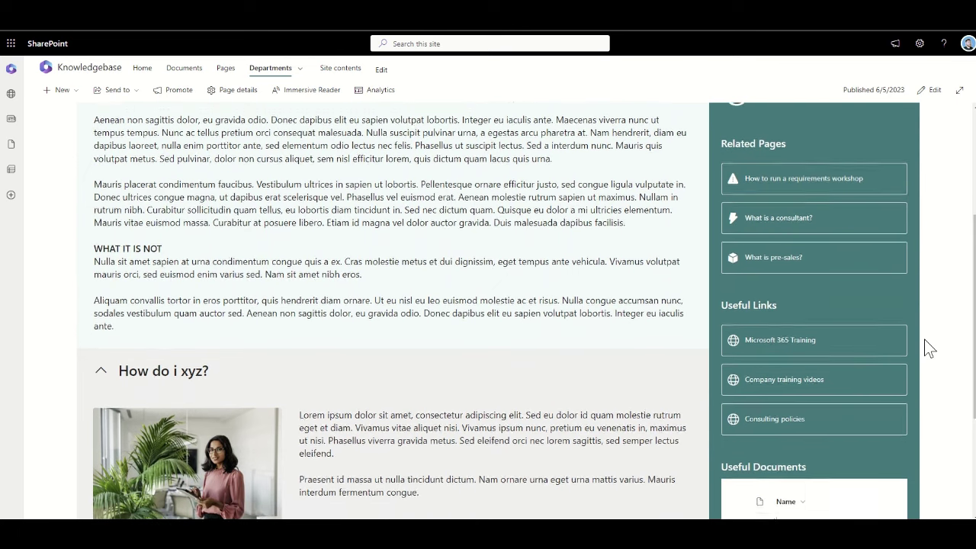
scroll(929, 347, "down", 1)
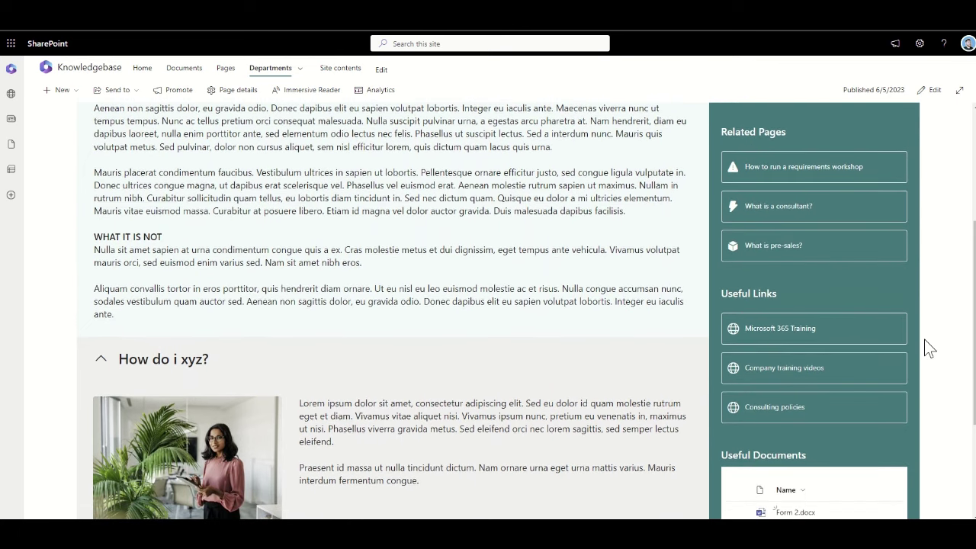
scroll(929, 348, "down", 1)
scroll(929, 348, "down", 1)
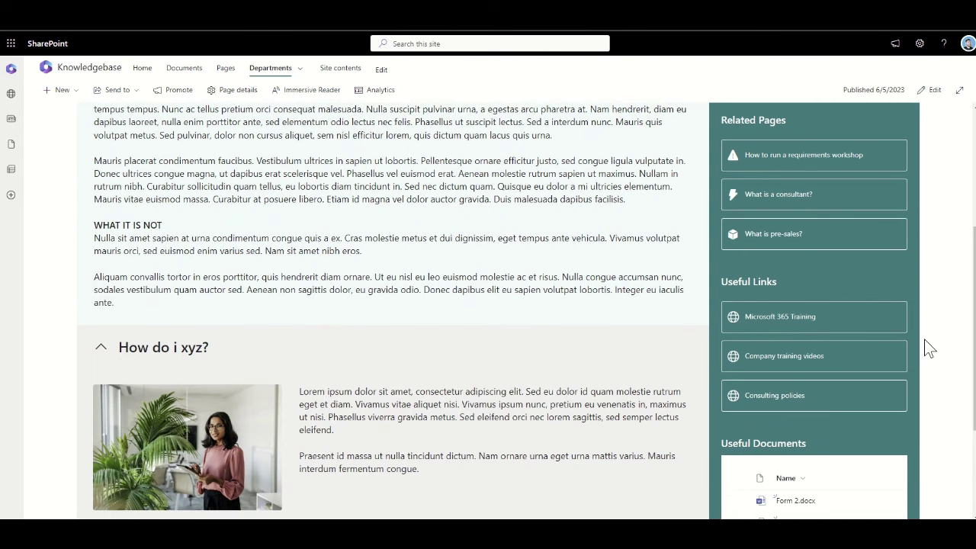
scroll(929, 347, "down", 1)
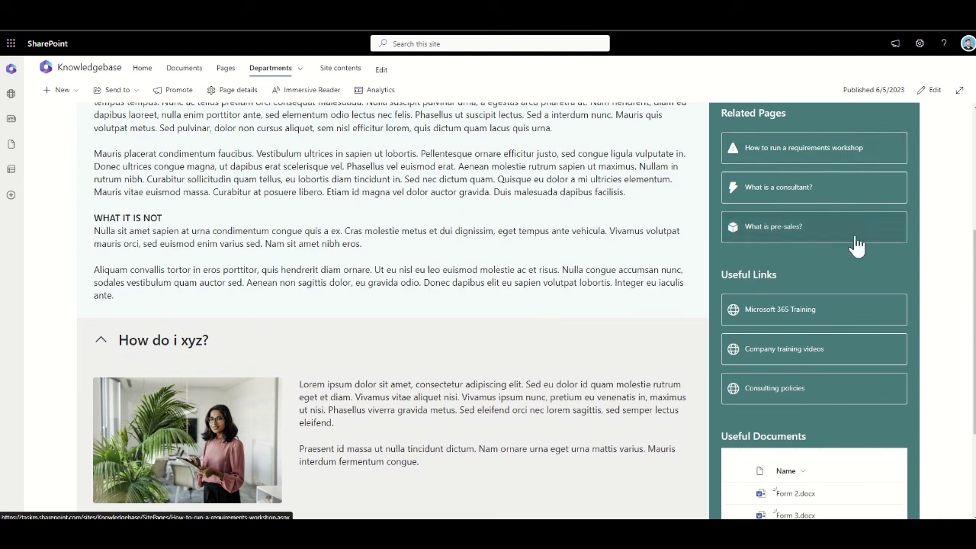
scroll(902, 284, "down", 1)
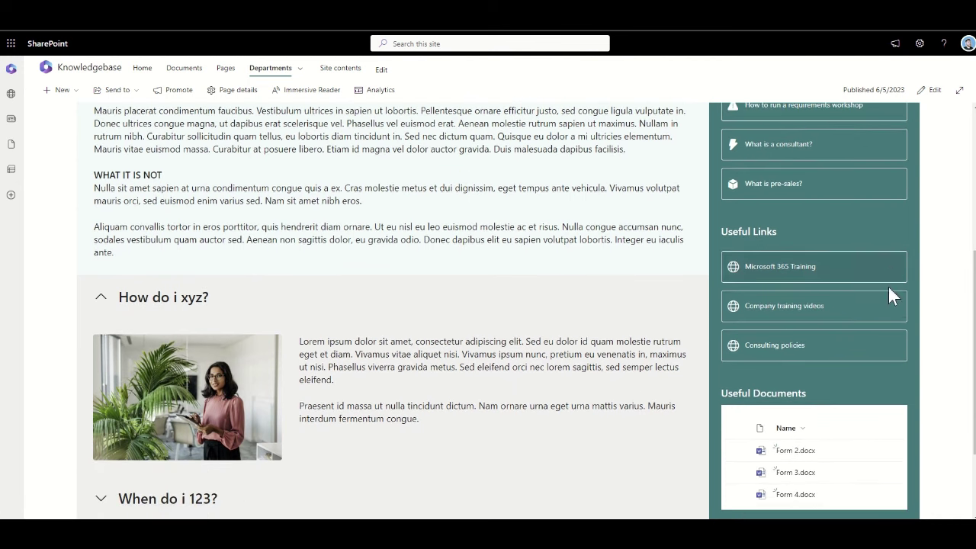
scroll(919, 294, "down", 1)
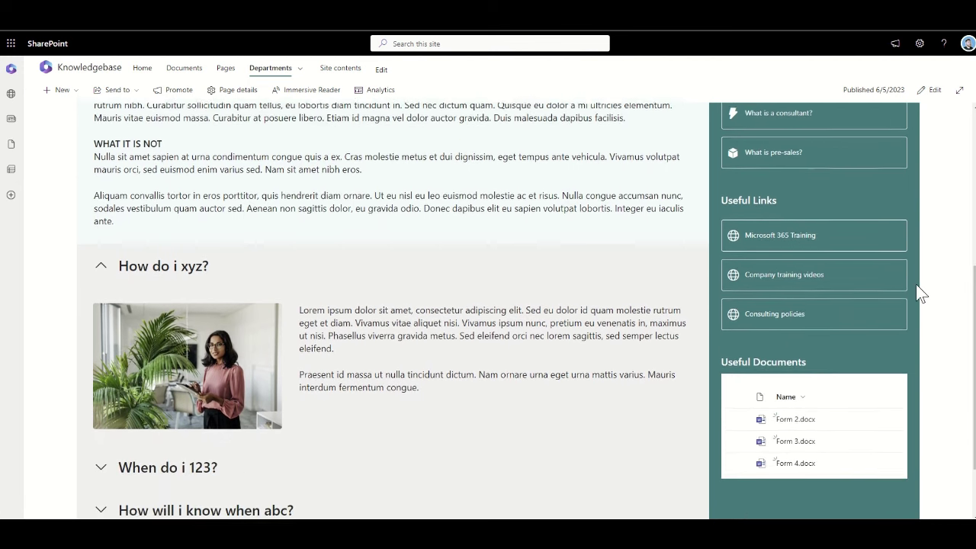
scroll(919, 293, "down", 2)
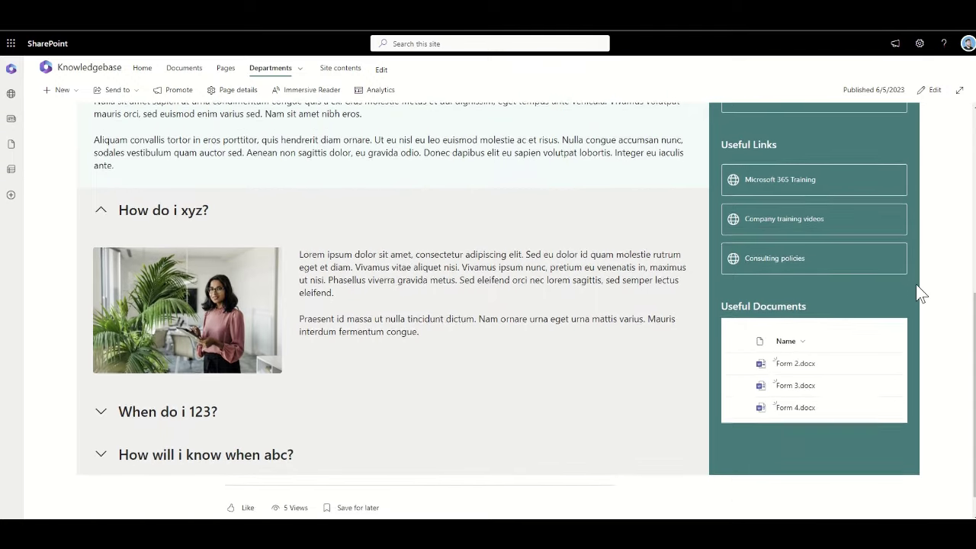
scroll(919, 294, "down", 1)
scroll(921, 293, "down", 1)
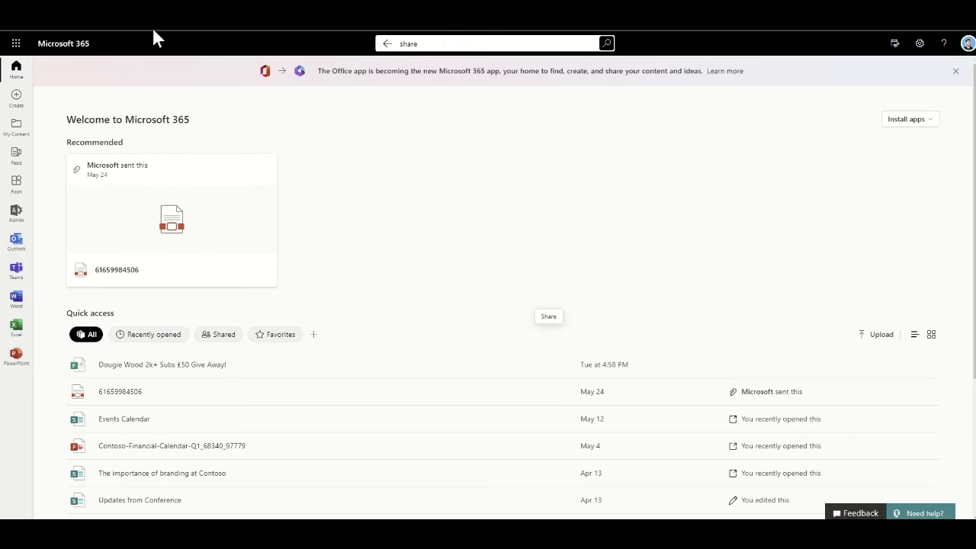
Search Microsoft 365 for "sharepoint" and open the SharePoint app
left_click(430, 44)
type("sharepoint")
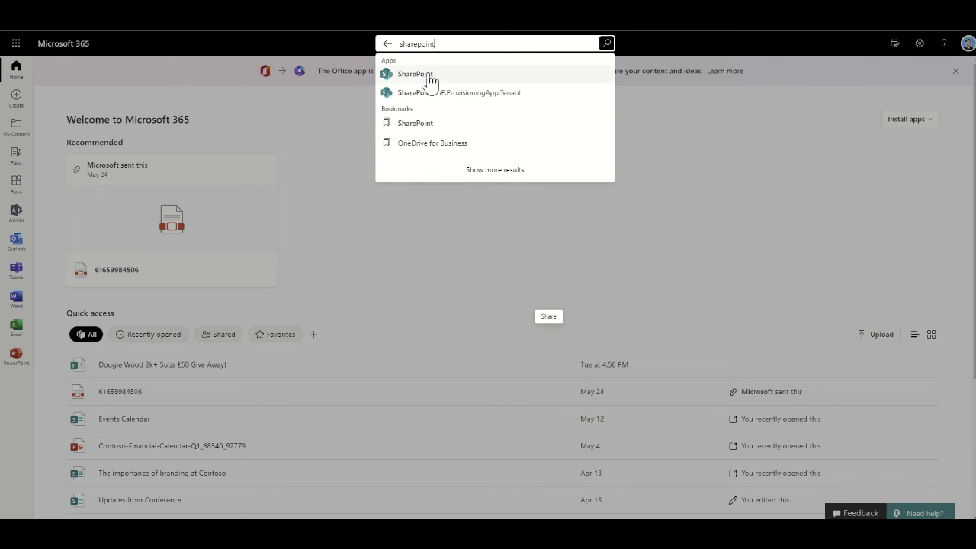
left_click(428, 75)
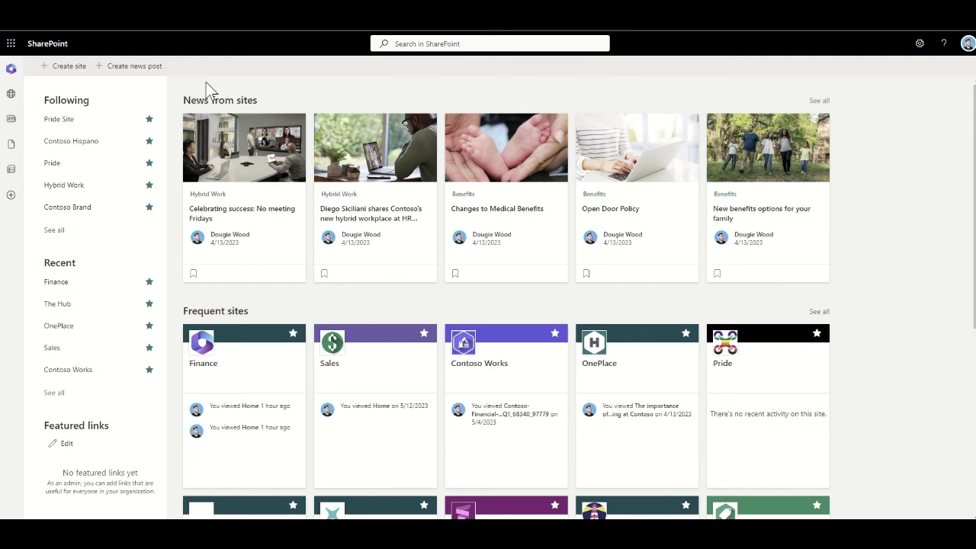
Create a communication site named "Knowledgebase" in English and dismiss the offer to browse site templates
left_click(67, 67)
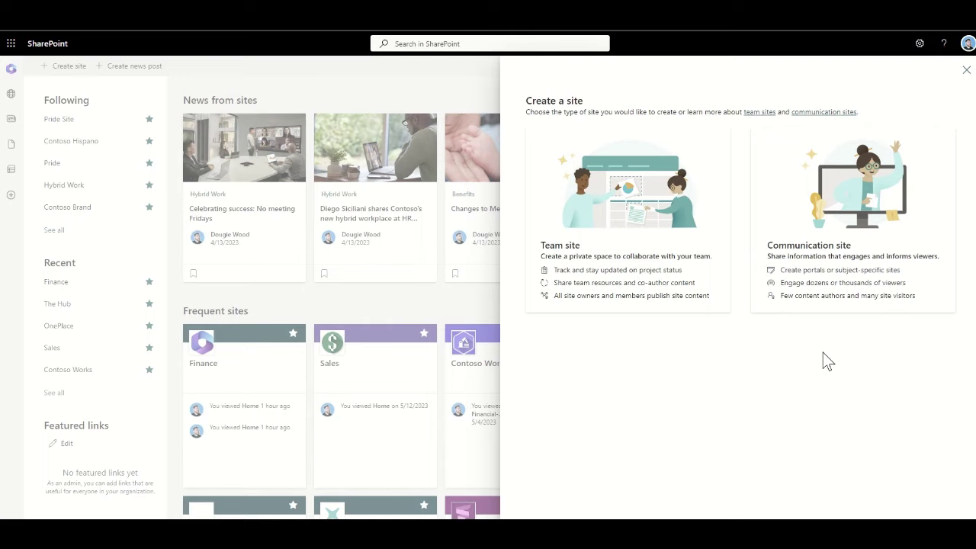
left_click(848, 279)
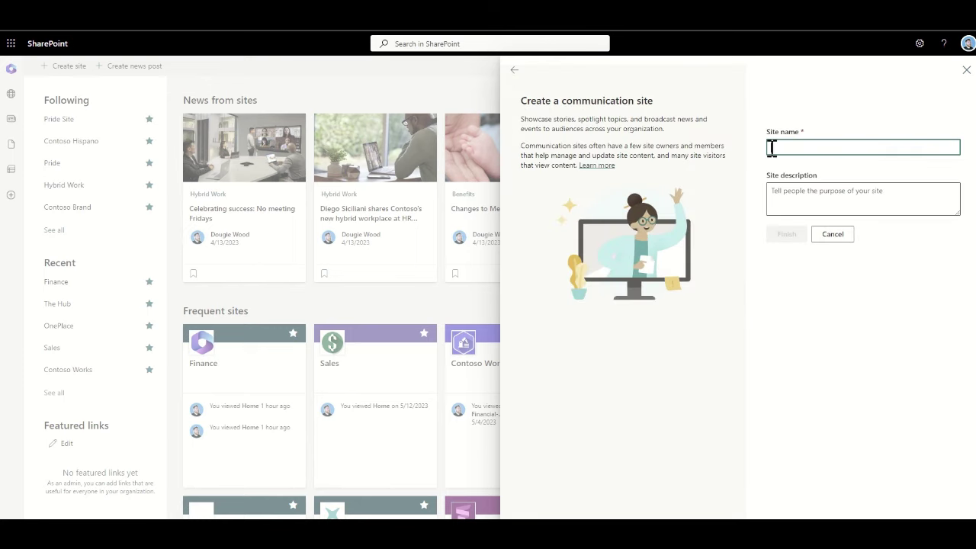
type("Kn")
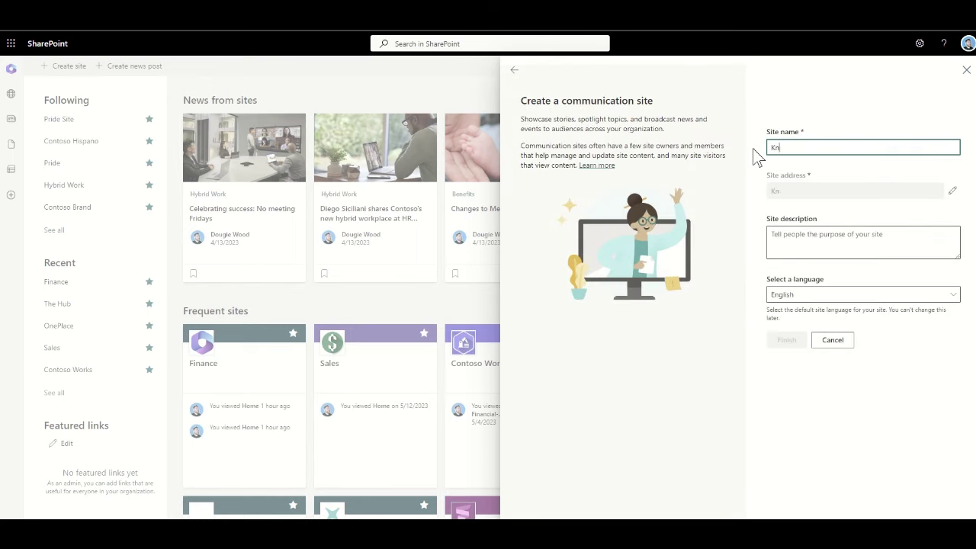
type("owledgebase")
left_click(758, 156)
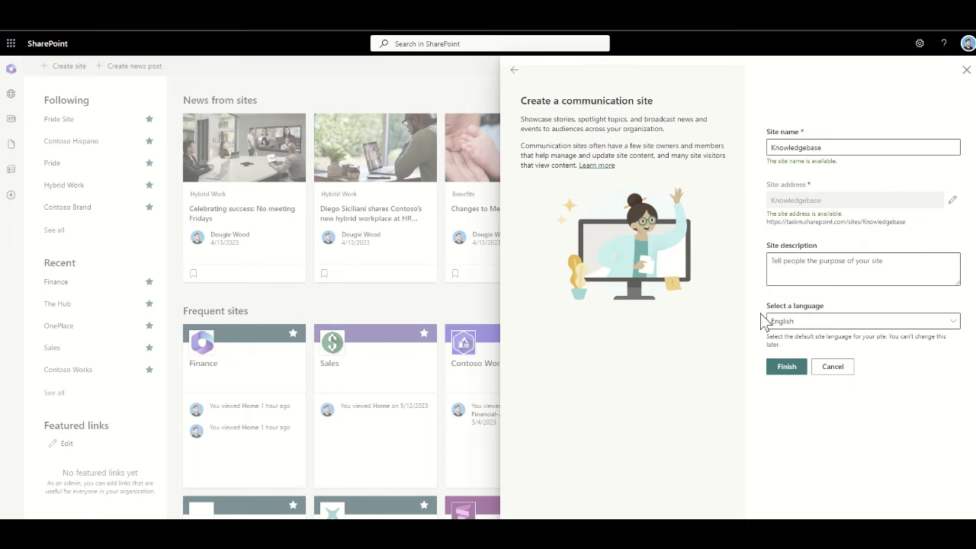
left_click(780, 373)
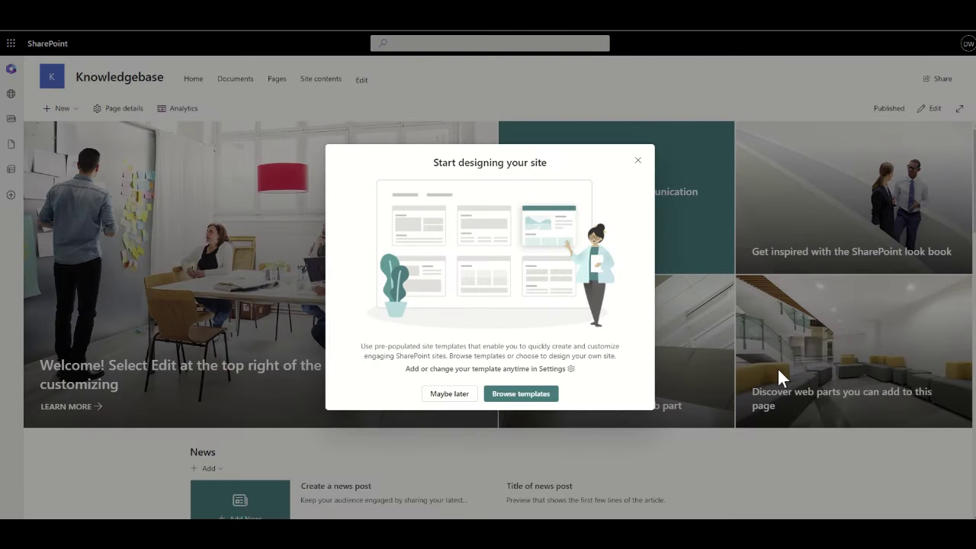
left_click(637, 163)
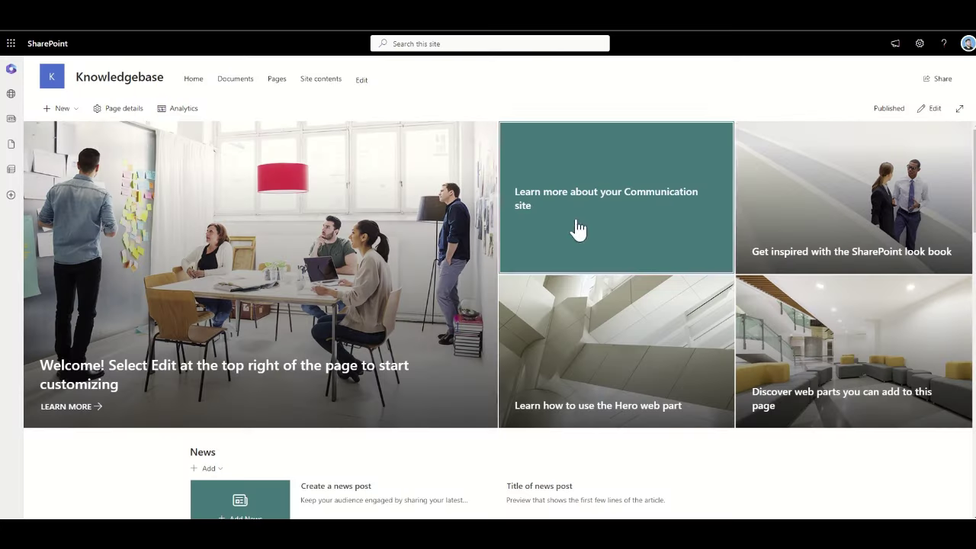
Create a new page on the Knowledgebase site from the Blank template
left_click(61, 110)
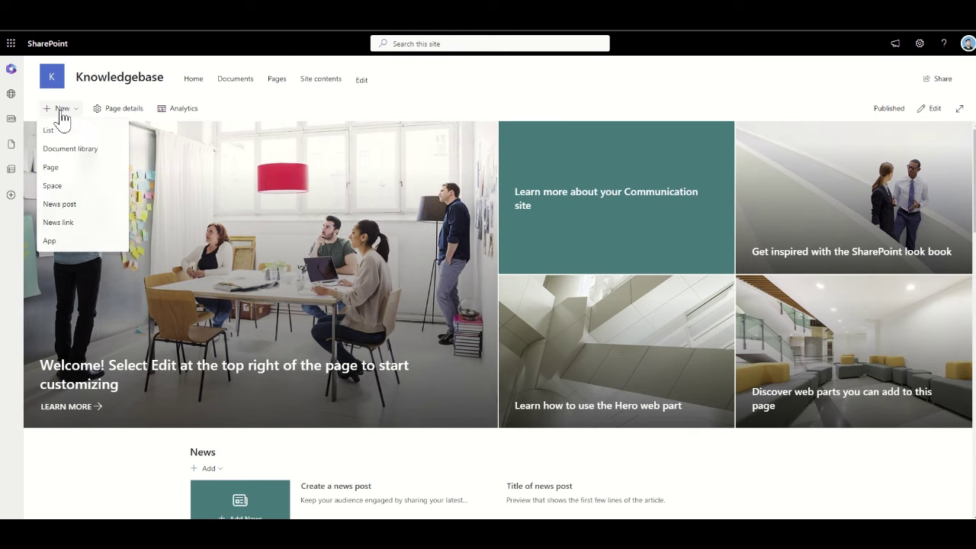
left_click(60, 169)
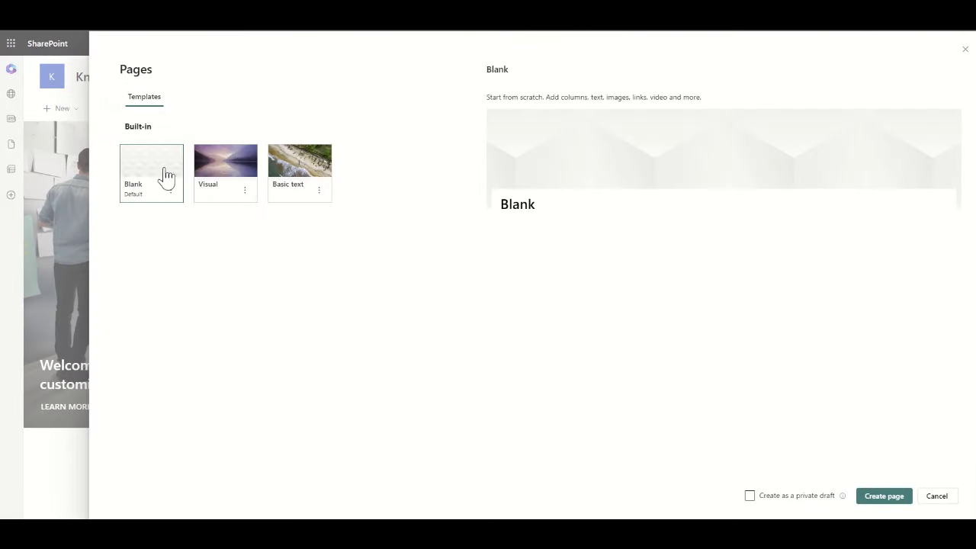
double_click(166, 175)
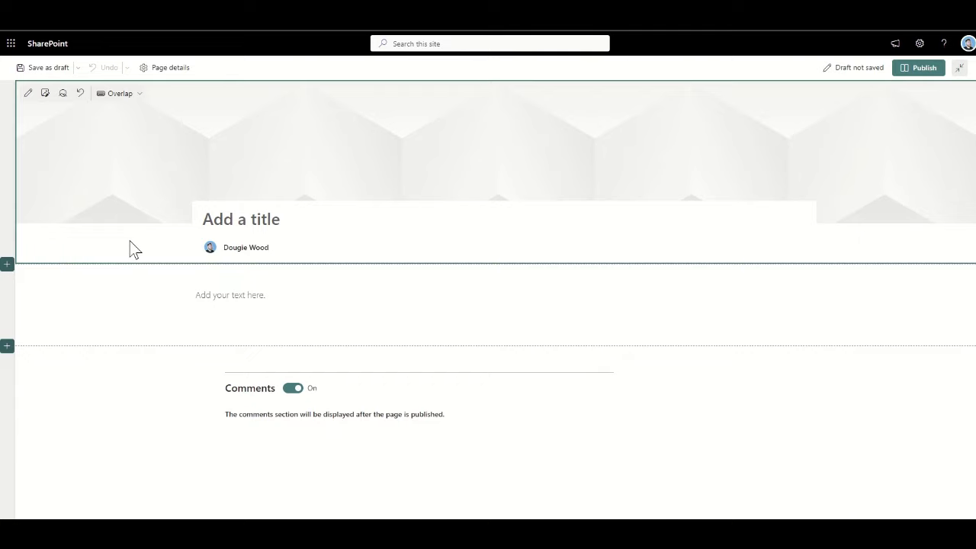
Try the Image and title, Plain, Color block and Overlap layouts for the page's title area, and settle on Color block
left_click(28, 95)
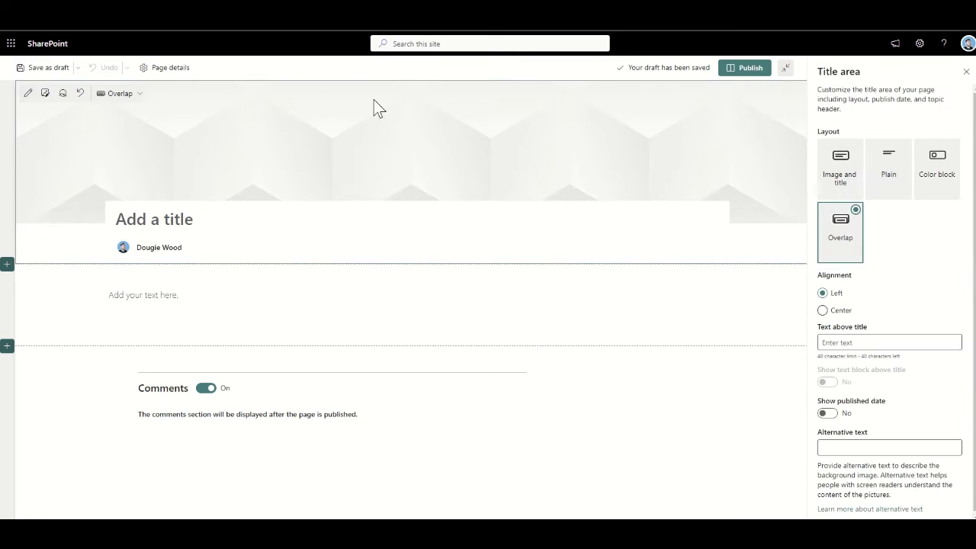
left_click(828, 183)
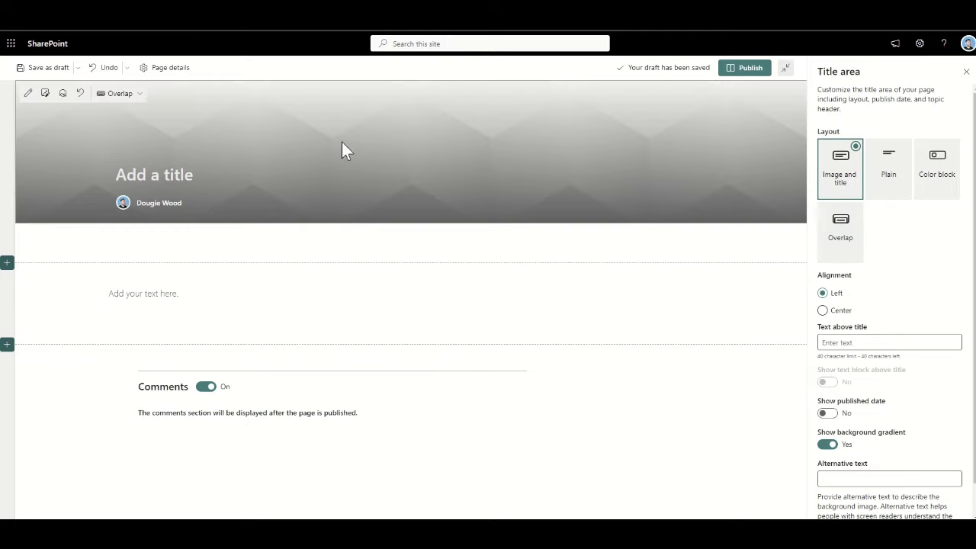
left_click(891, 189)
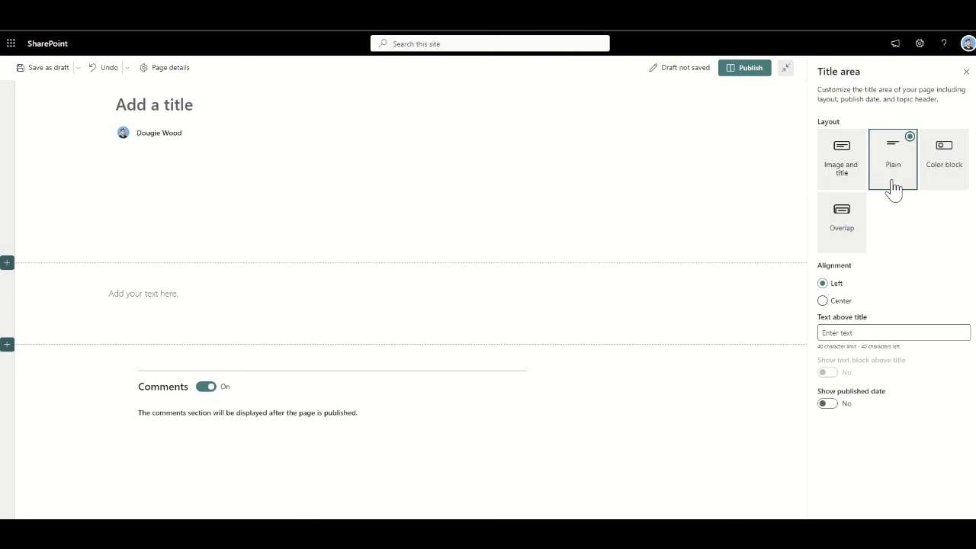
left_click(937, 180)
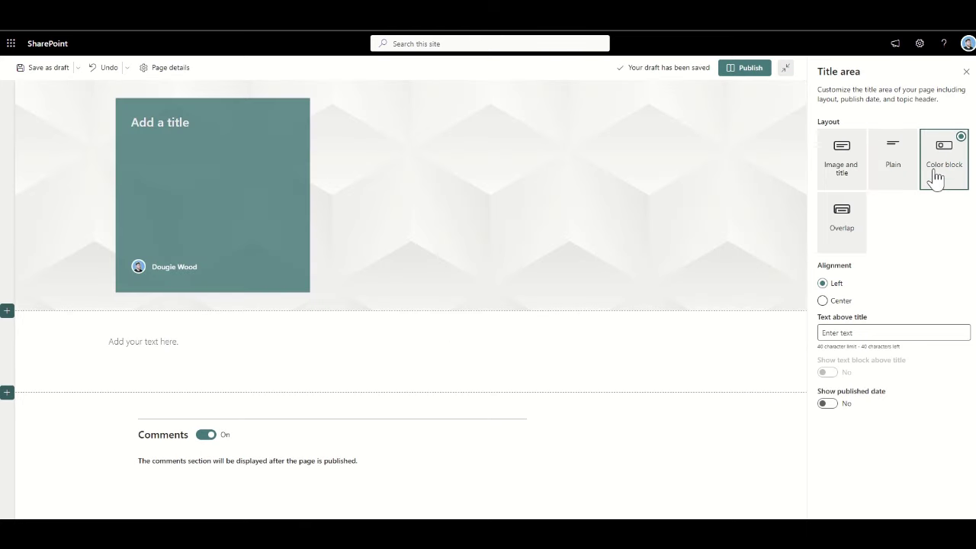
left_click(846, 245)
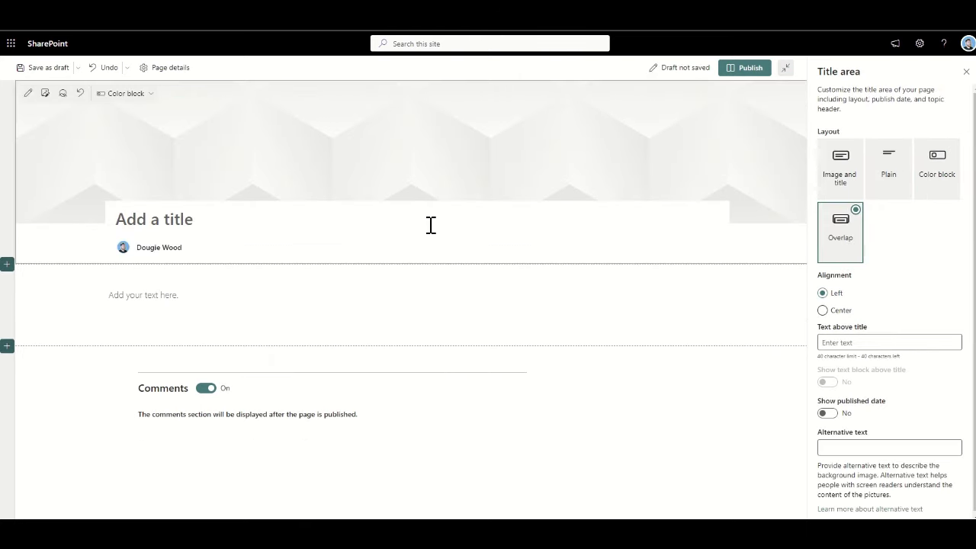
left_click(950, 181)
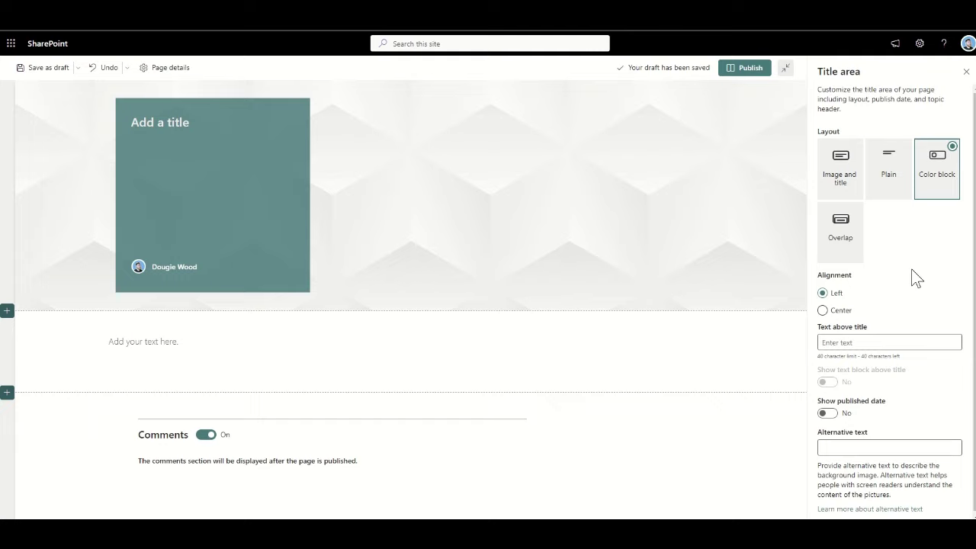
Title the page "Human Resources" and open the text area below the title for editing
left_click(175, 126)
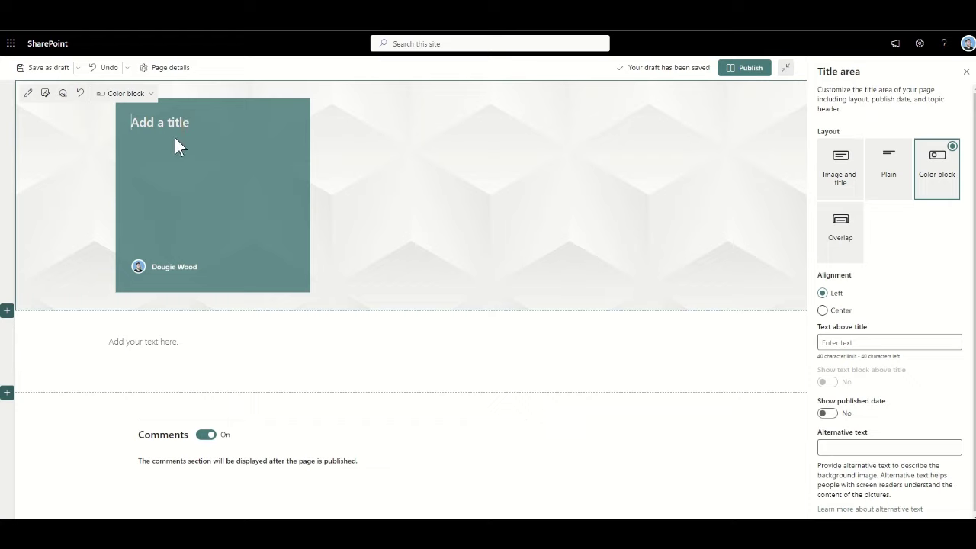
type("H")
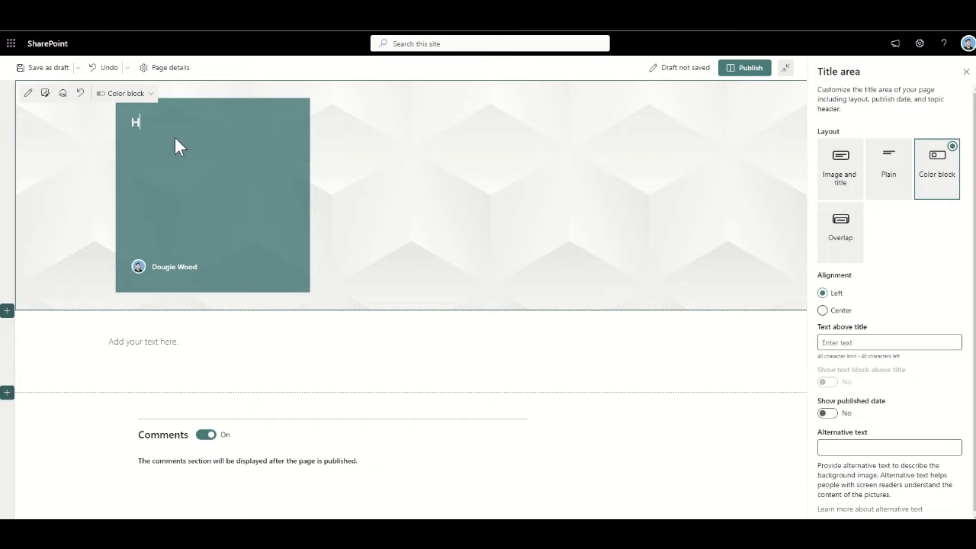
type("uman Resources")
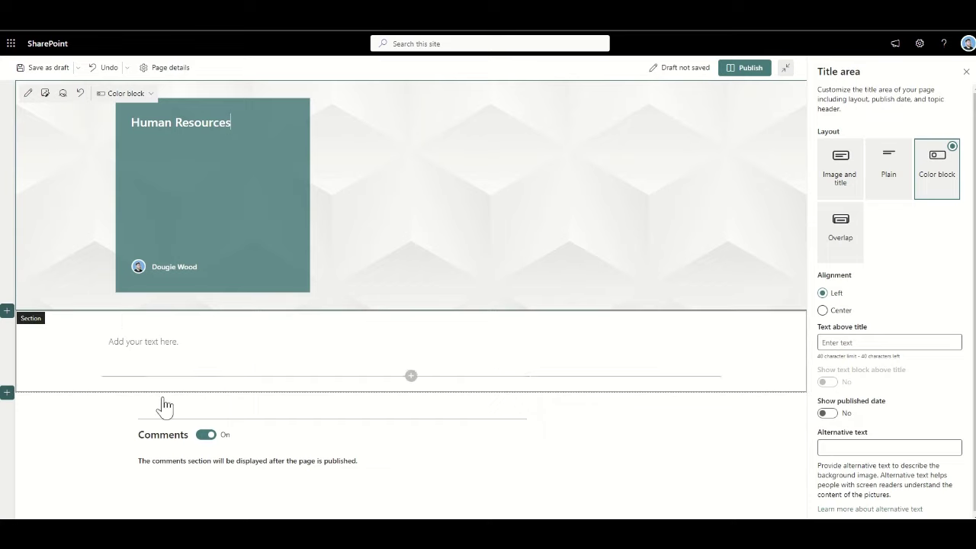
left_click(111, 363)
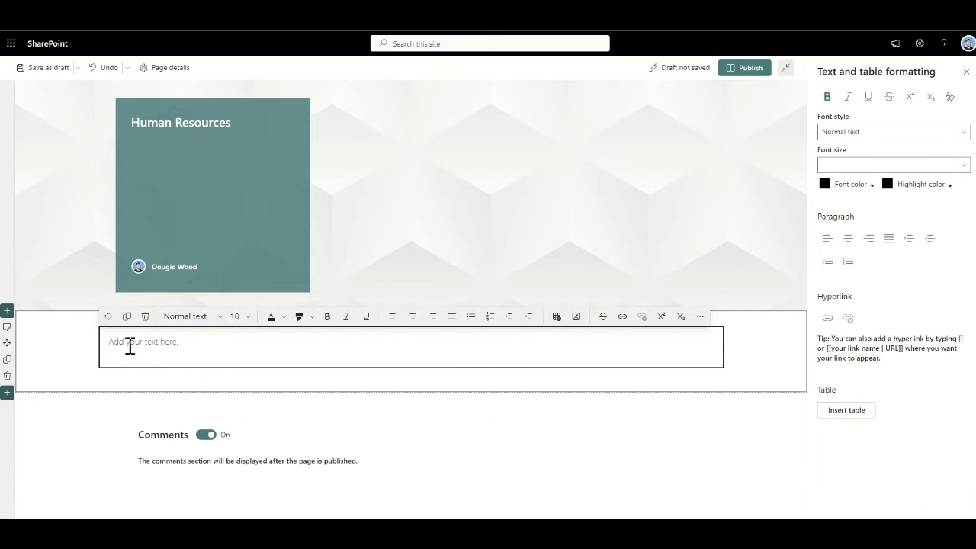
left_click(141, 346)
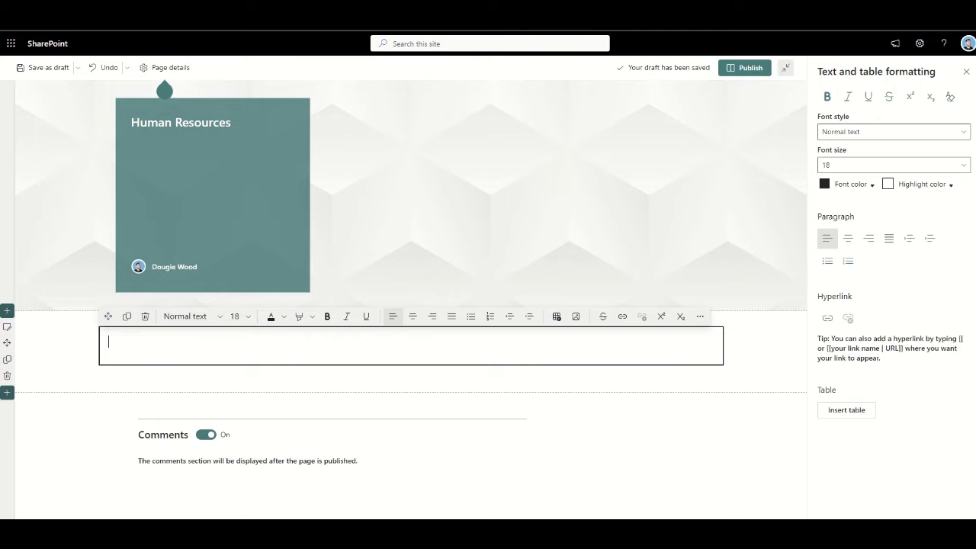
Switch to the lorem ipsum search results, open the Lipsum generator, and generate five paragraphs of placeholder text, selecting the first one
key("alt+Tab")
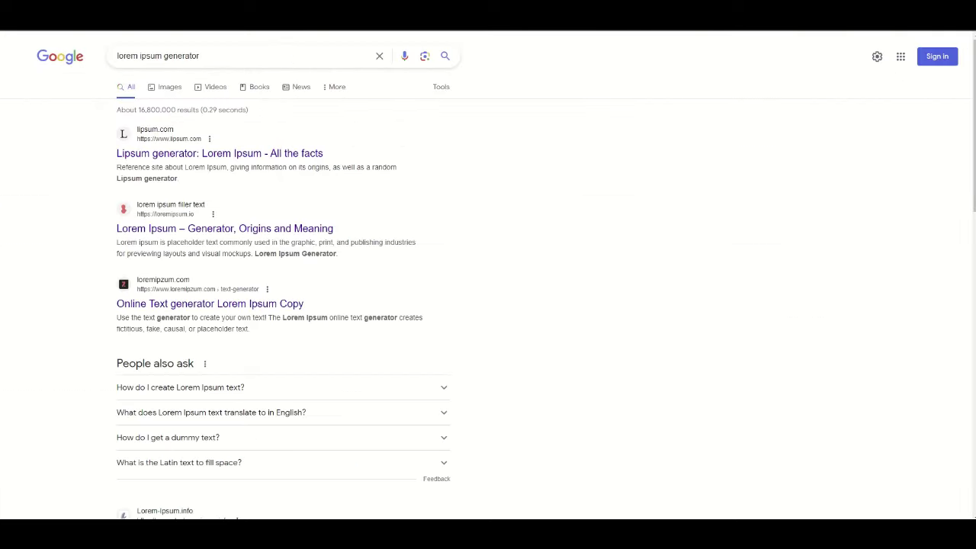
left_click(174, 160)
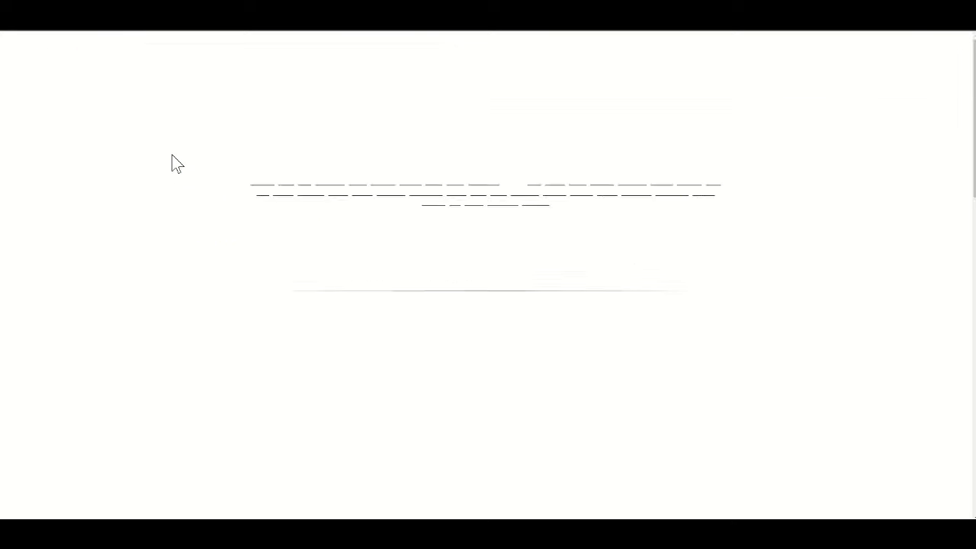
scroll(177, 269, "down", 4)
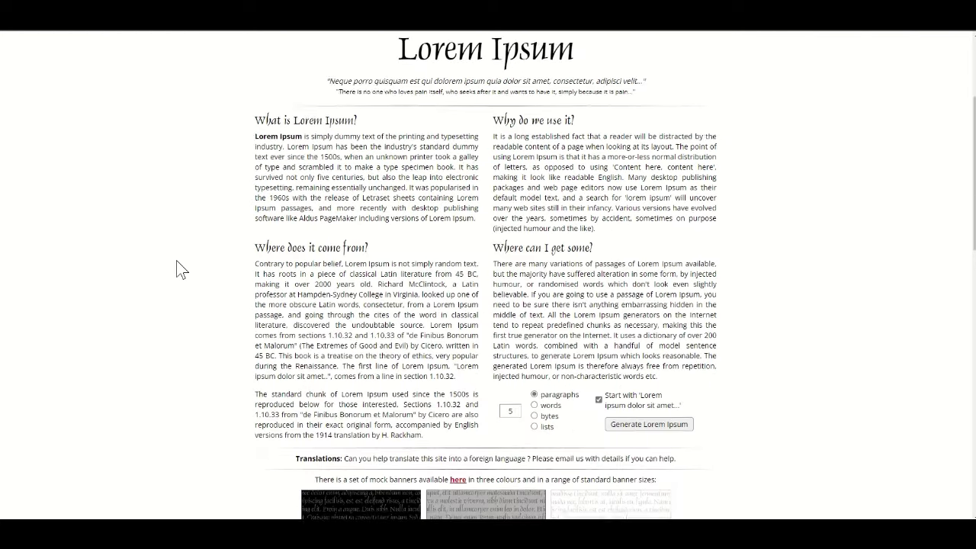
left_click(636, 281)
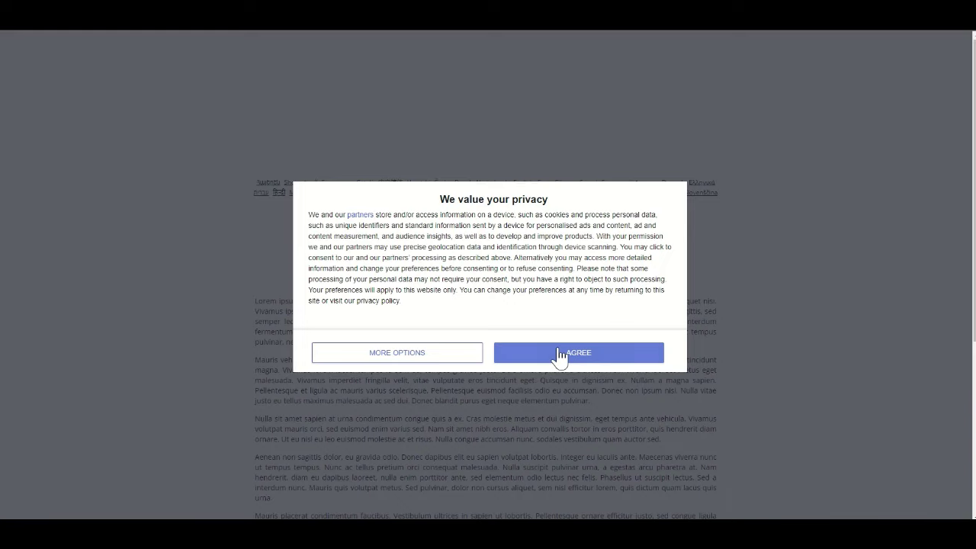
left_click(561, 353)
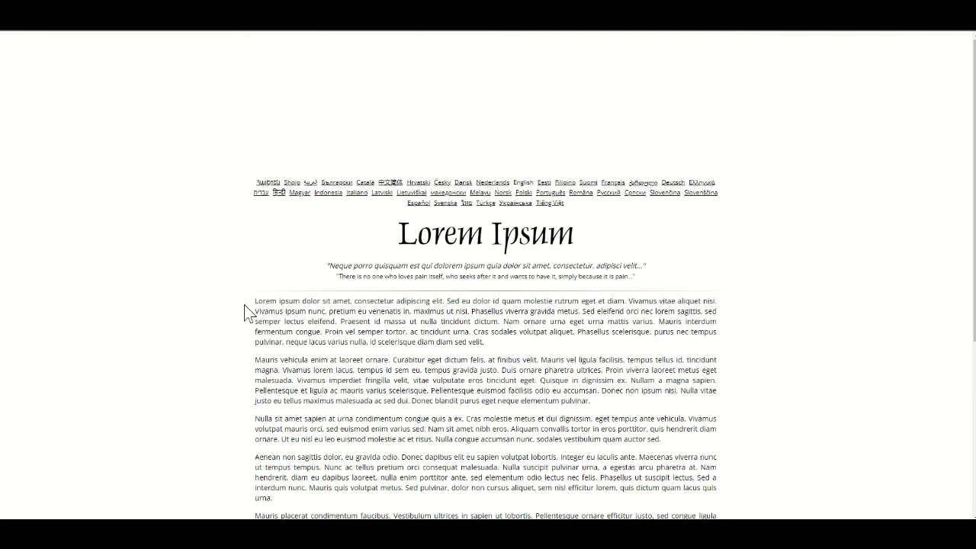
scroll(229, 318, "down", 2)
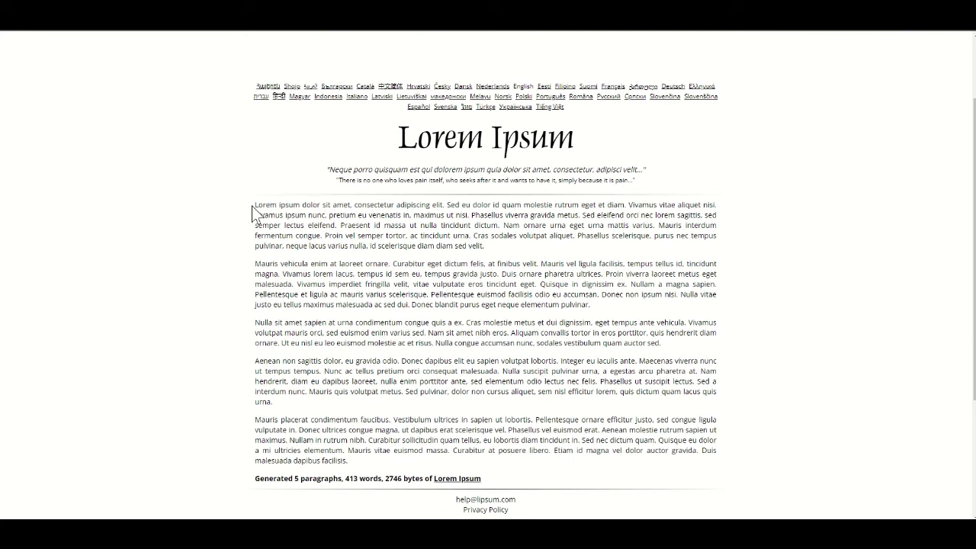
left_click_drag(254, 203, 494, 254)
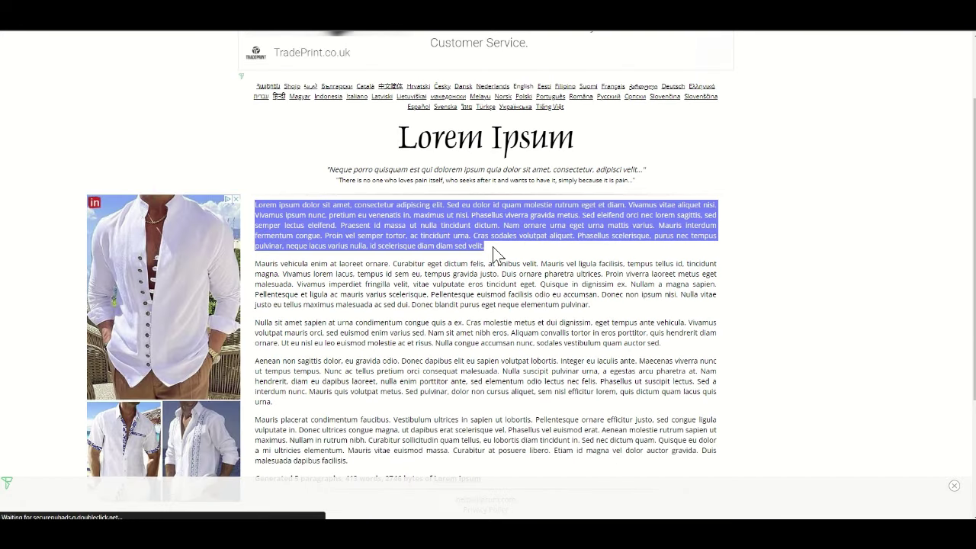
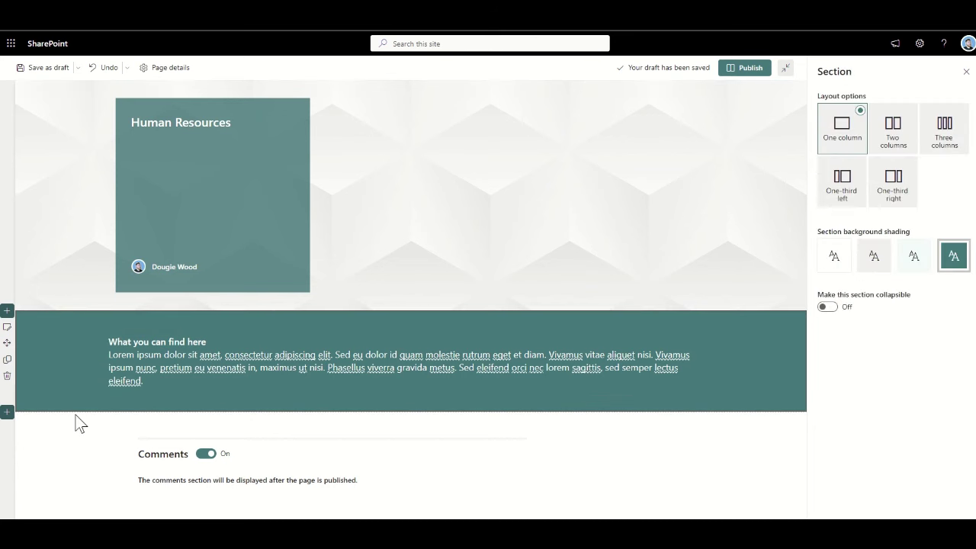
Add a full-width section with a Hero web part below the "What you can find here" section and set it to Layers
left_click(8, 413)
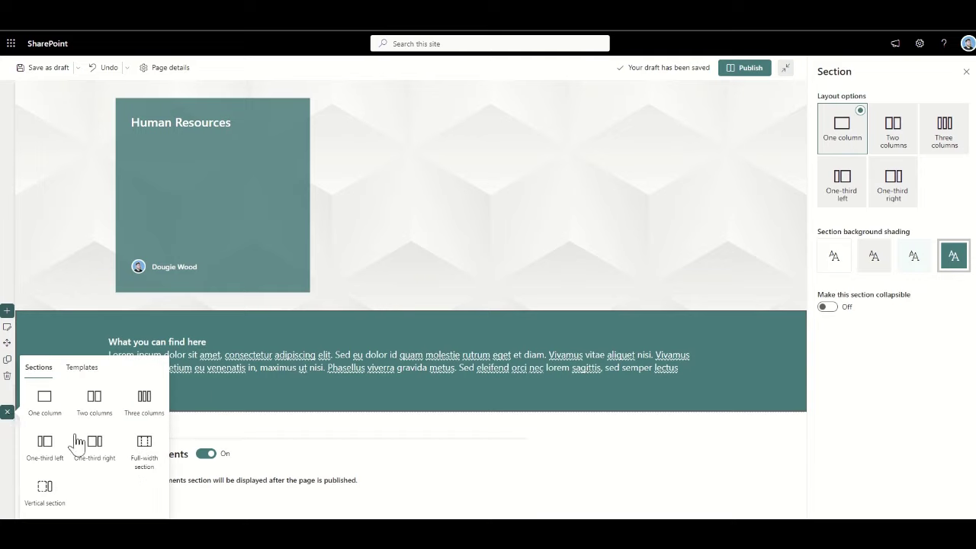
left_click(142, 454)
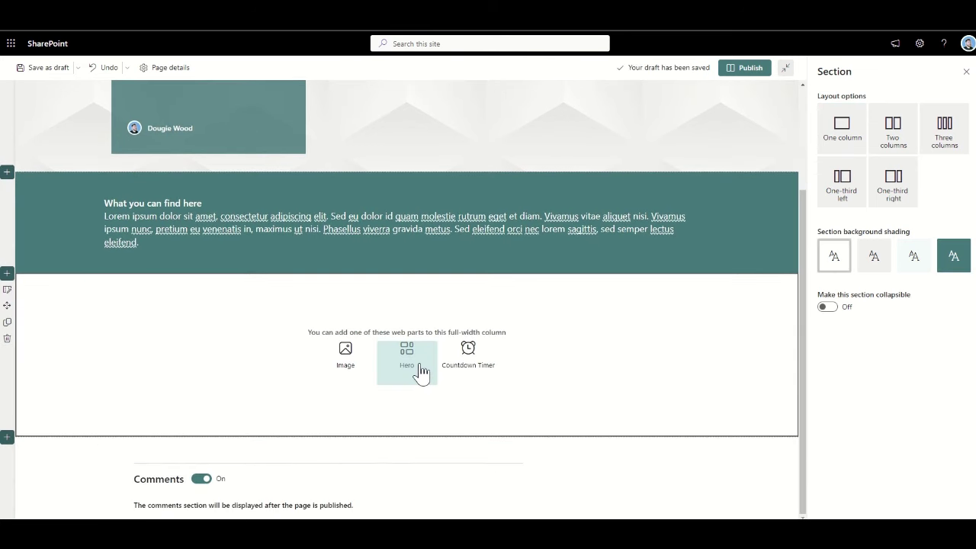
left_click(410, 372)
scroll(234, 424, "down", 2)
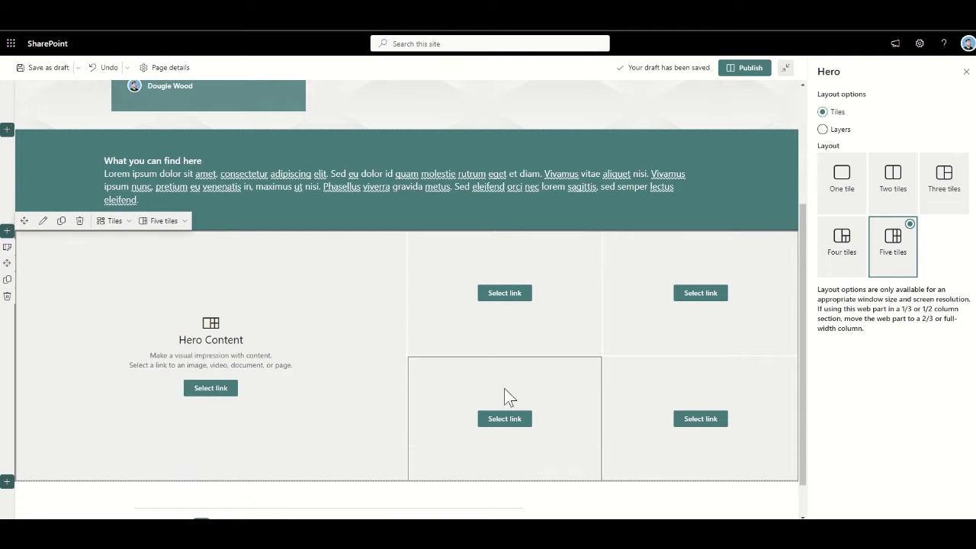
left_click(847, 130)
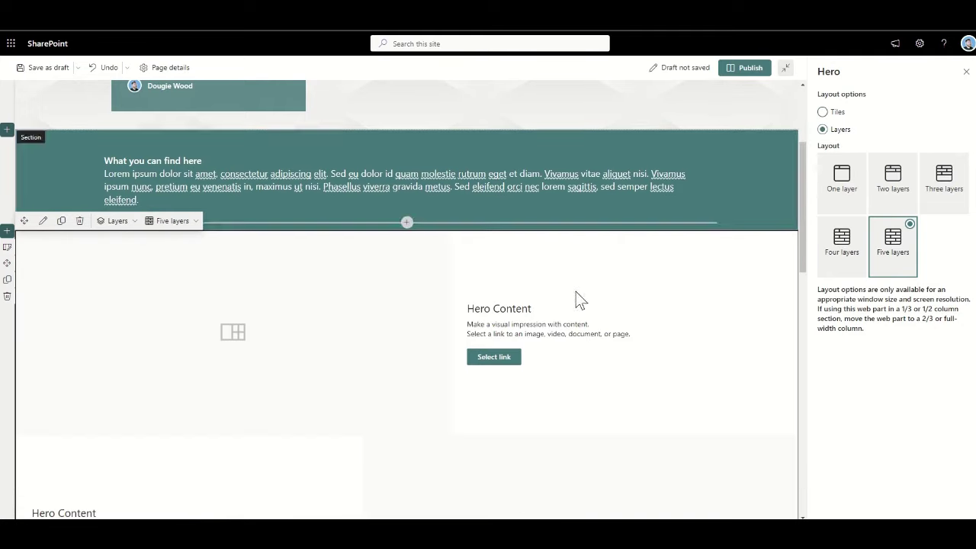
scroll(355, 305, "down", 3)
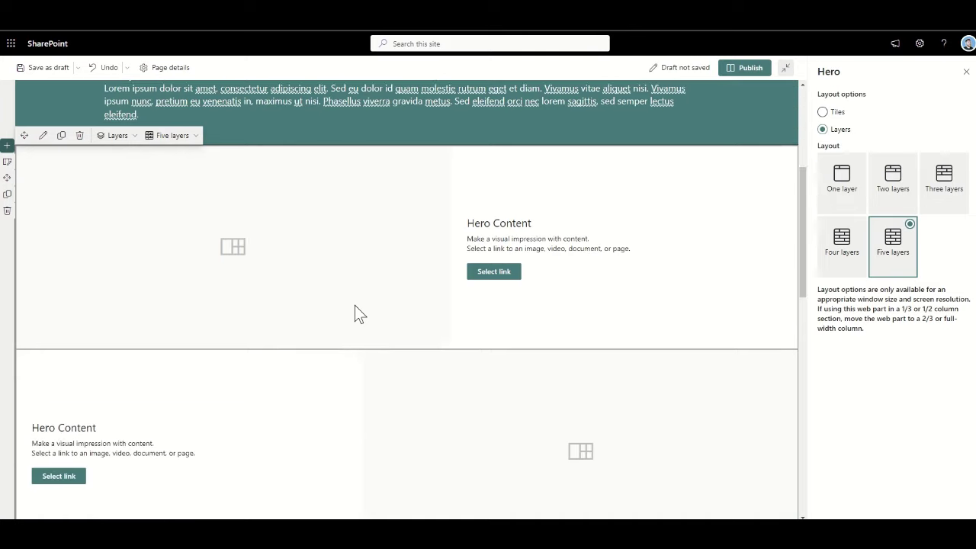
Add a Quick links web part below the introduction text in the "What you can find here" section
scroll(355, 305, "down", 3)
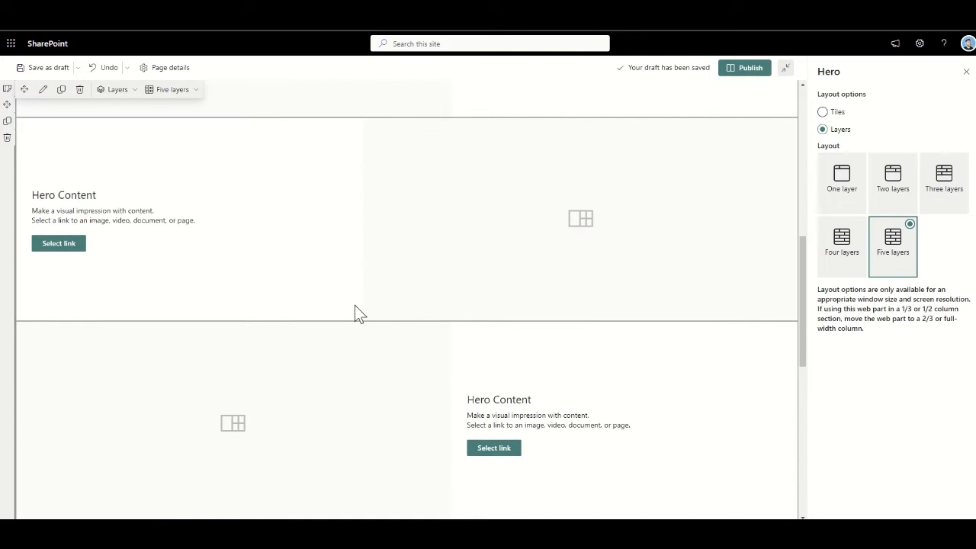
scroll(355, 313, "down", 5)
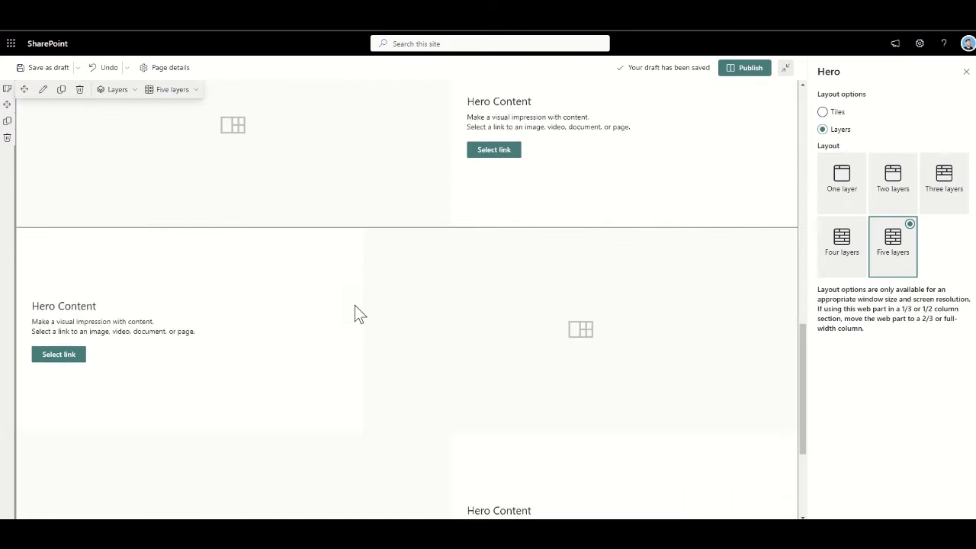
scroll(354, 305, "up", 10)
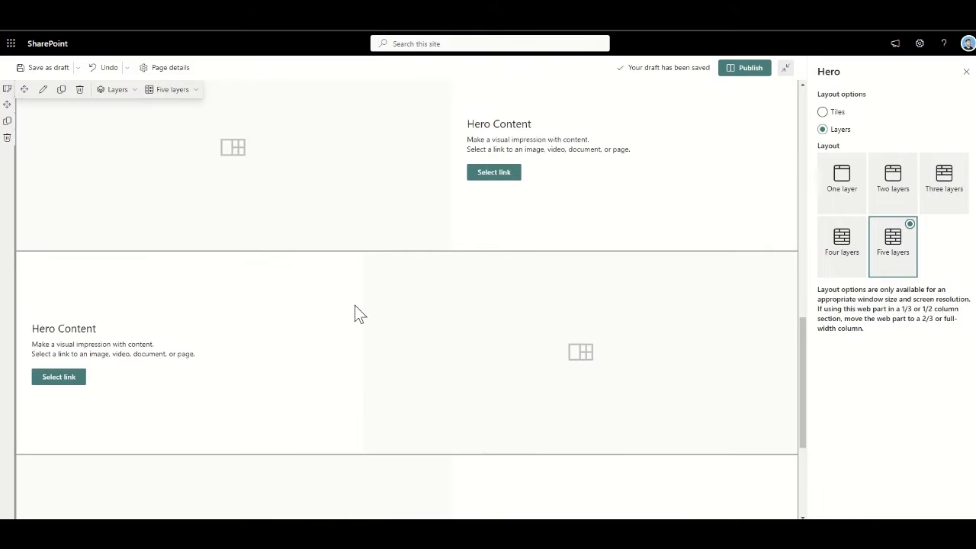
scroll(354, 312, "up", 3)
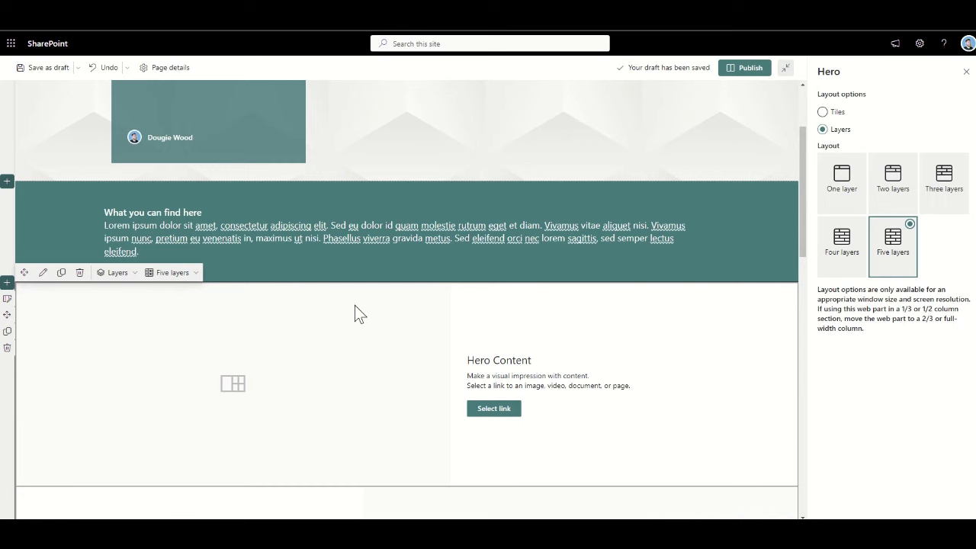
scroll(354, 314, "up", 2)
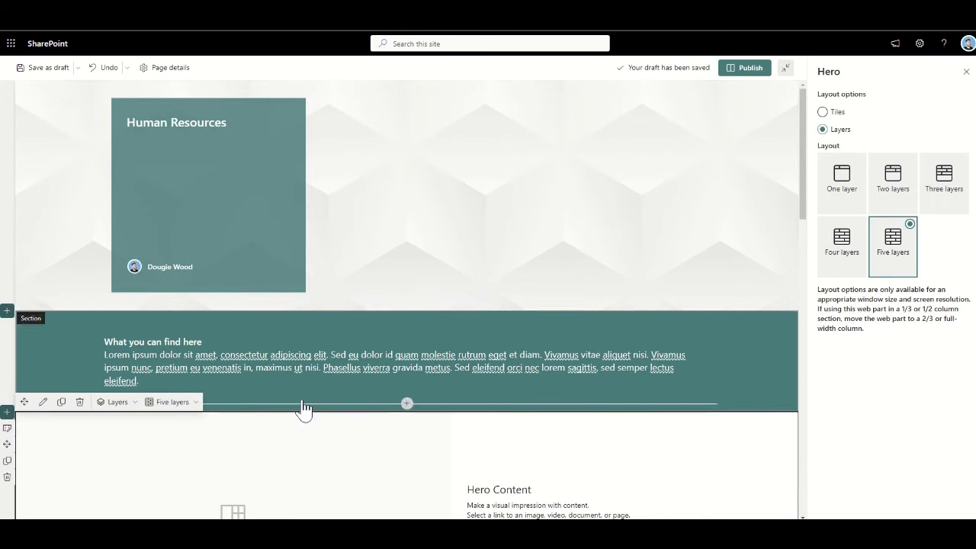
scroll(292, 430, "down", 1)
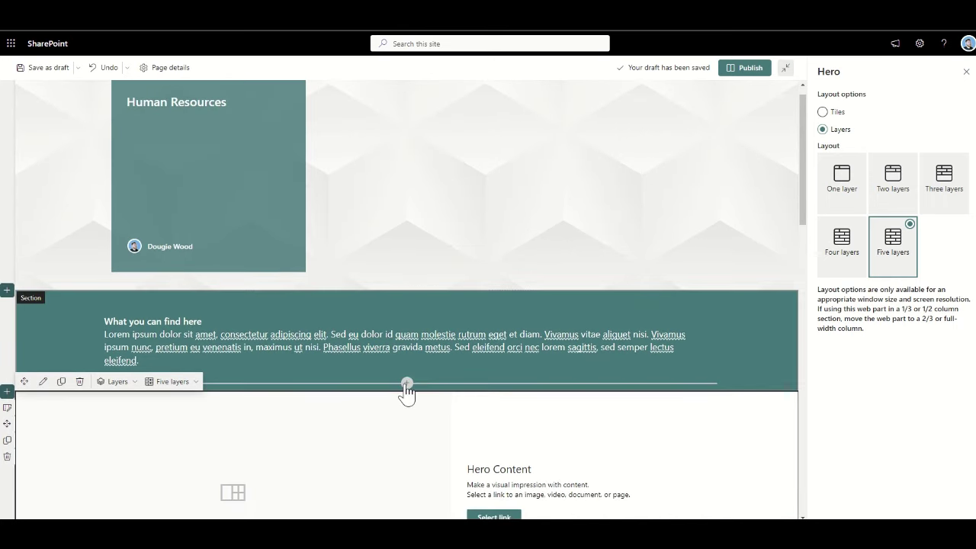
left_click(405, 382)
type("quick")
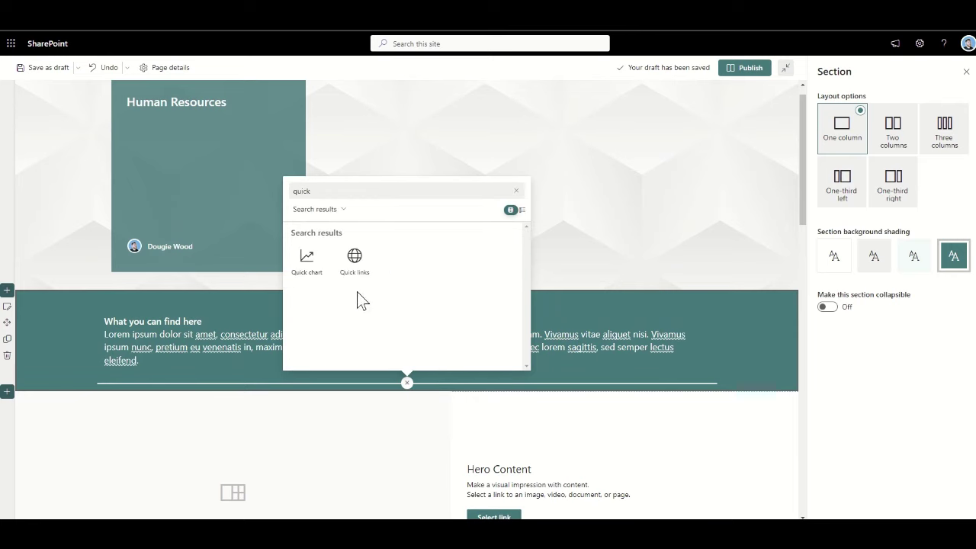
left_click(355, 265)
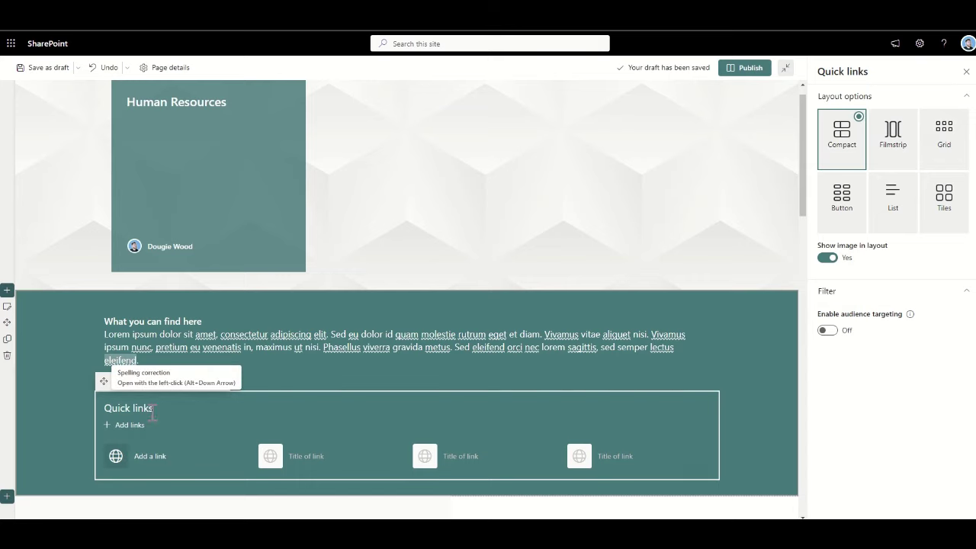
Add a Call to action web part below the Quick links web part in the same section
scroll(120, 444, "down", 3)
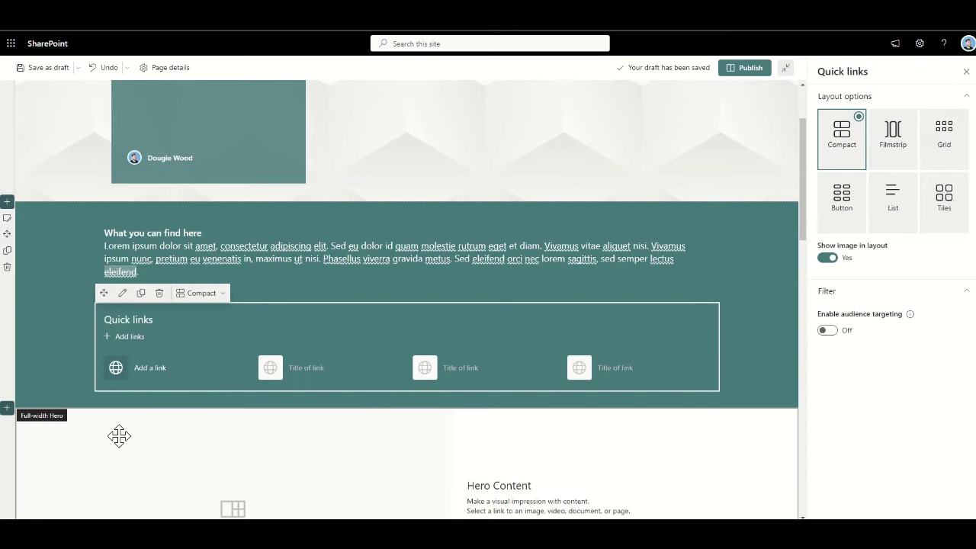
left_click(407, 368)
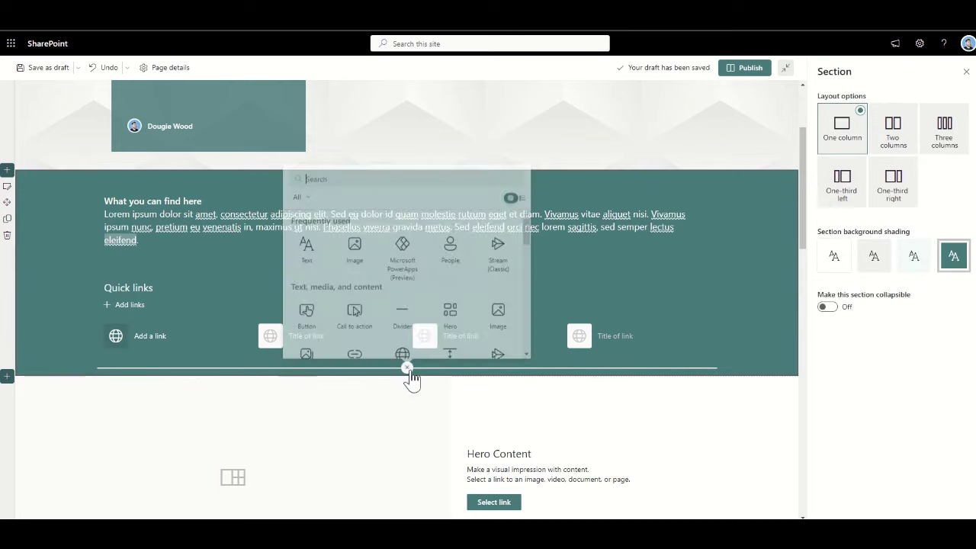
type("call")
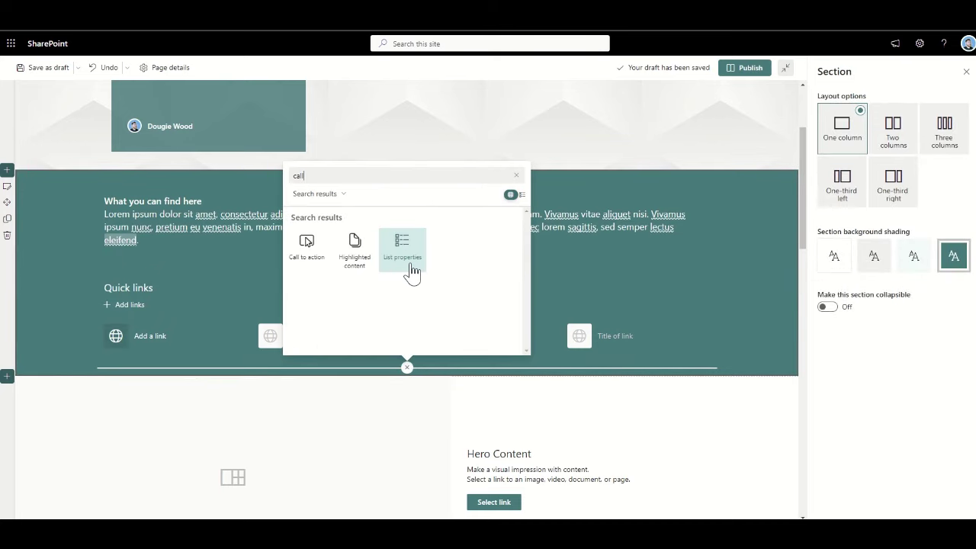
left_click(311, 272)
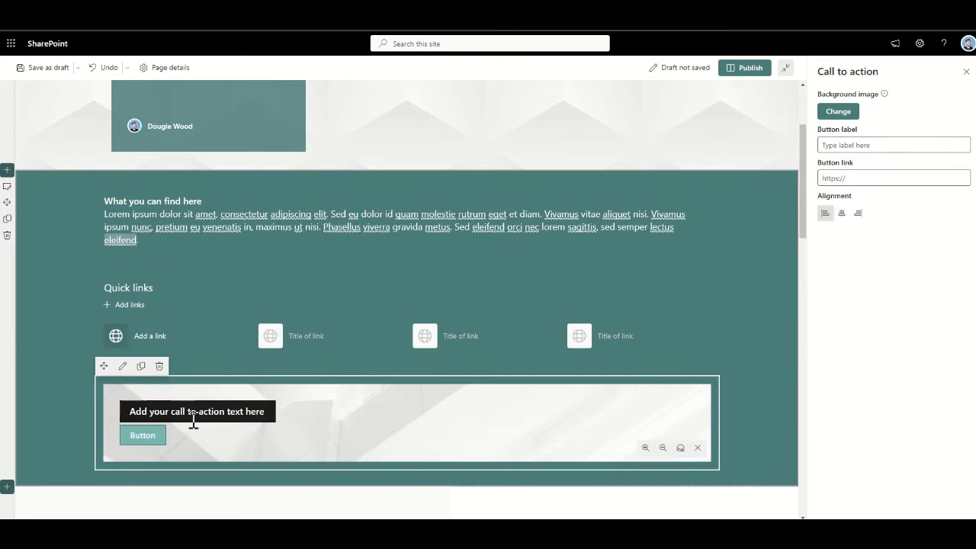
Add a Button web part below the Call to action web part in the same section
scroll(267, 442, "down", 1)
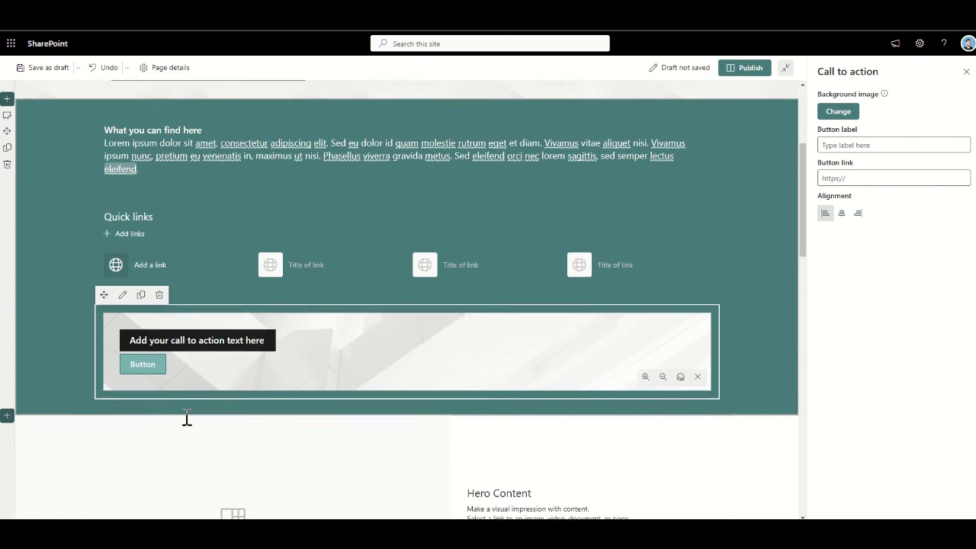
left_click(405, 404)
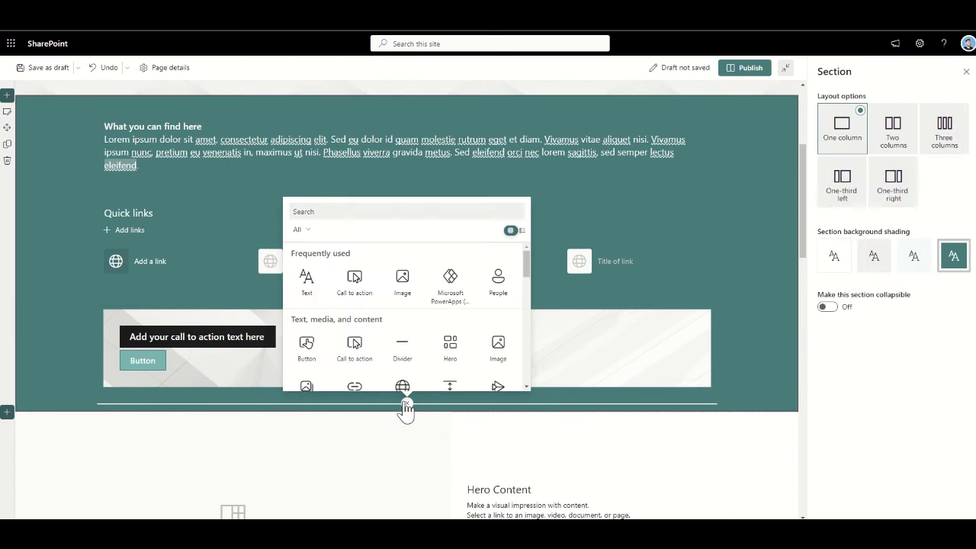
type("bott")
key("BackSpace")
key("BackSpace")
key("BackSpace")
type("u")
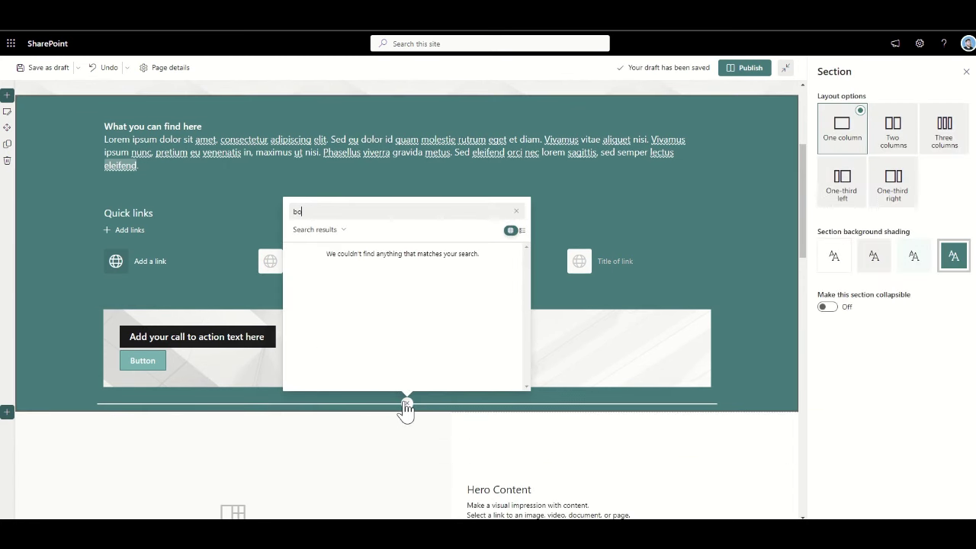
type("tt")
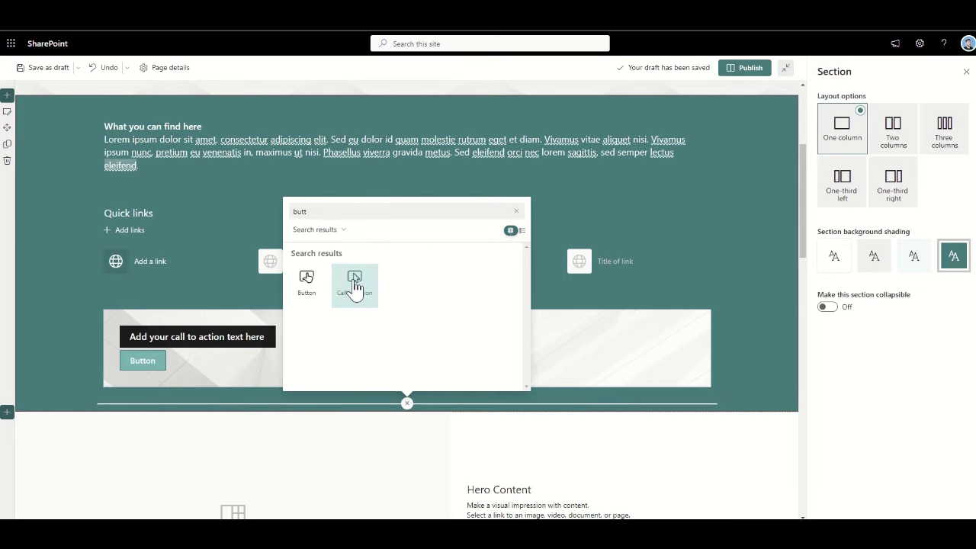
left_click(313, 299)
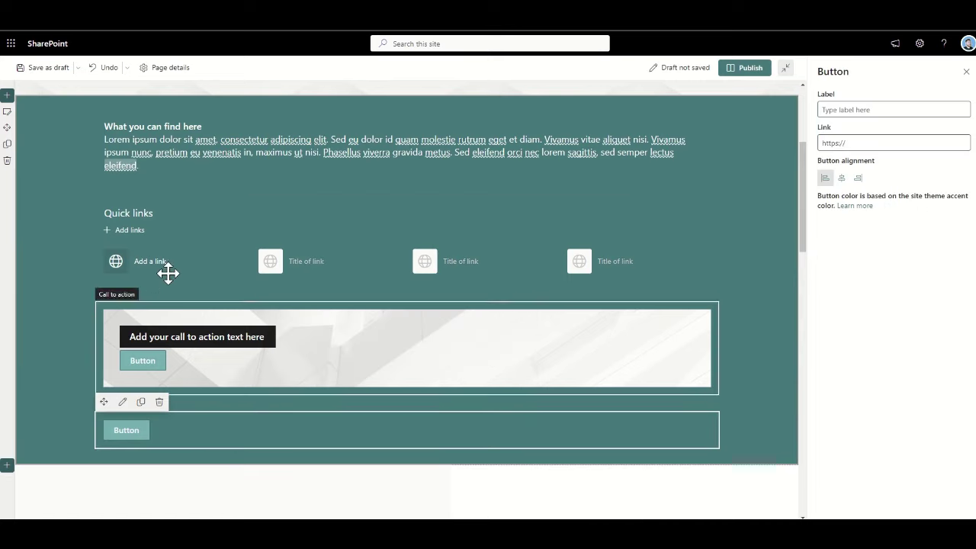
Delete the Button, Call to action and Quick links web parts from the "What you can find here" section
left_click(175, 244)
left_click(169, 322)
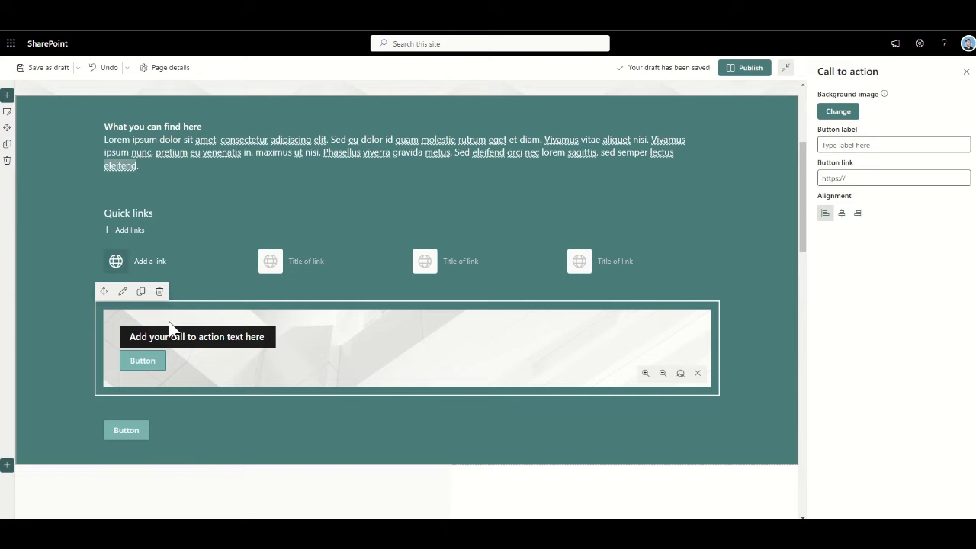
left_click(156, 422)
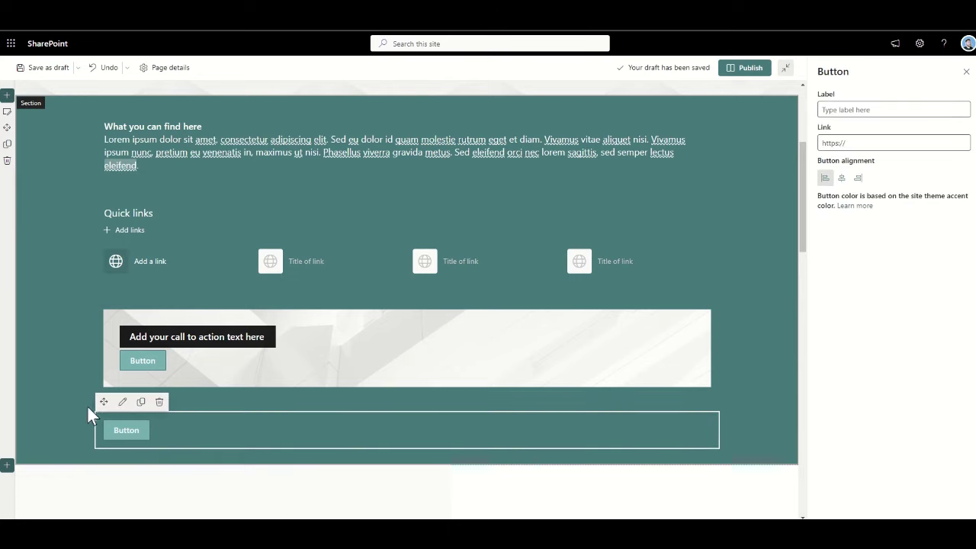
left_click(159, 402)
left_click(169, 311)
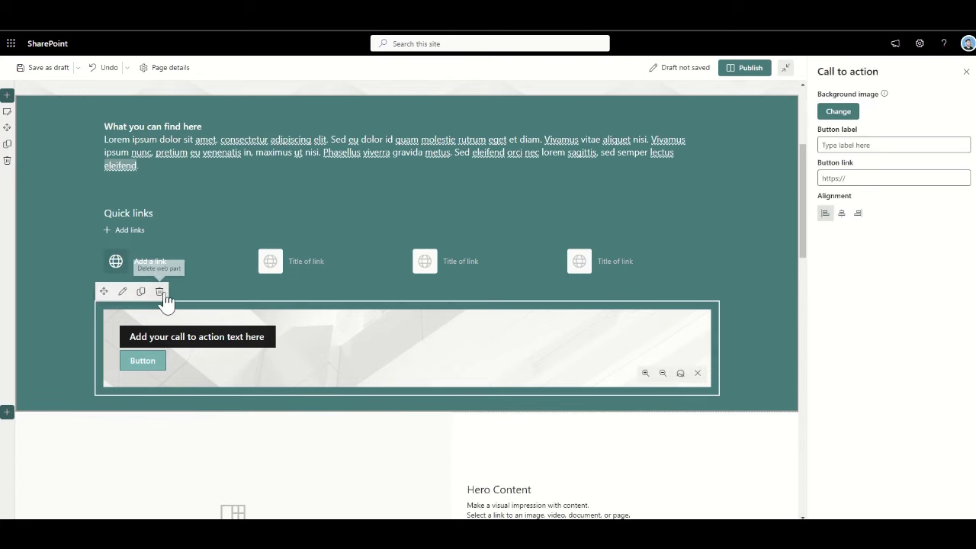
left_click(159, 292)
left_click(180, 245)
left_click(159, 188)
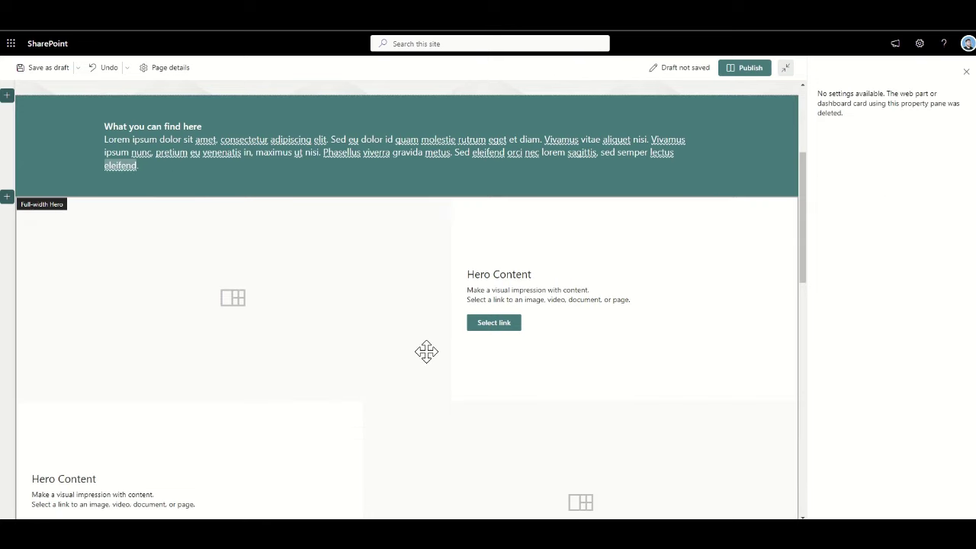
Look over the Hero layers and publish the Human Resources page
scroll(336, 319, "down", 2)
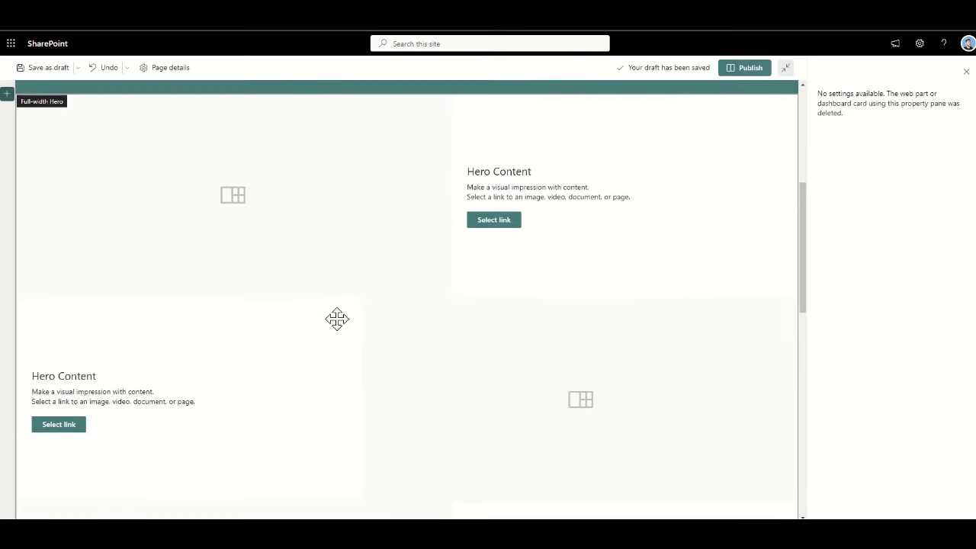
scroll(336, 319, "up", 1)
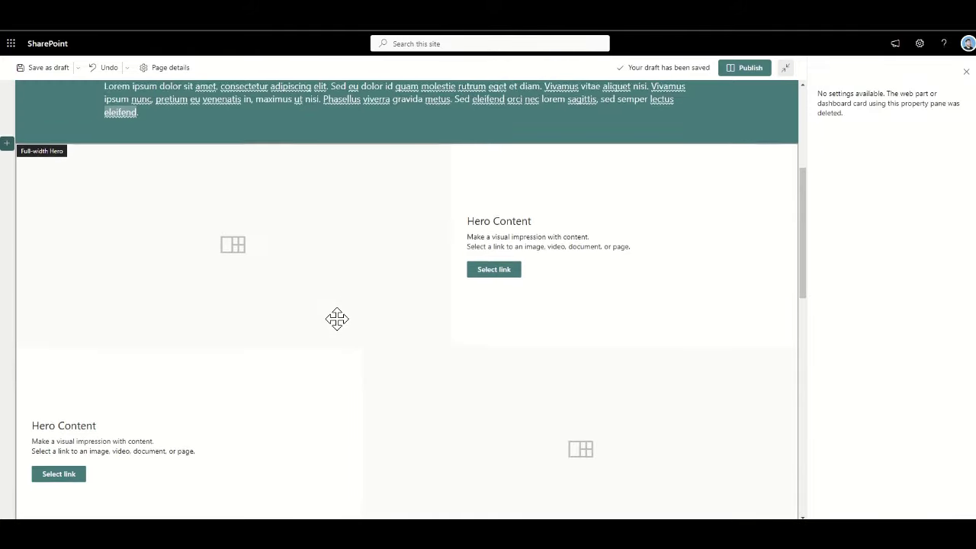
scroll(336, 319, "down", 3)
scroll(337, 319, "down", 4)
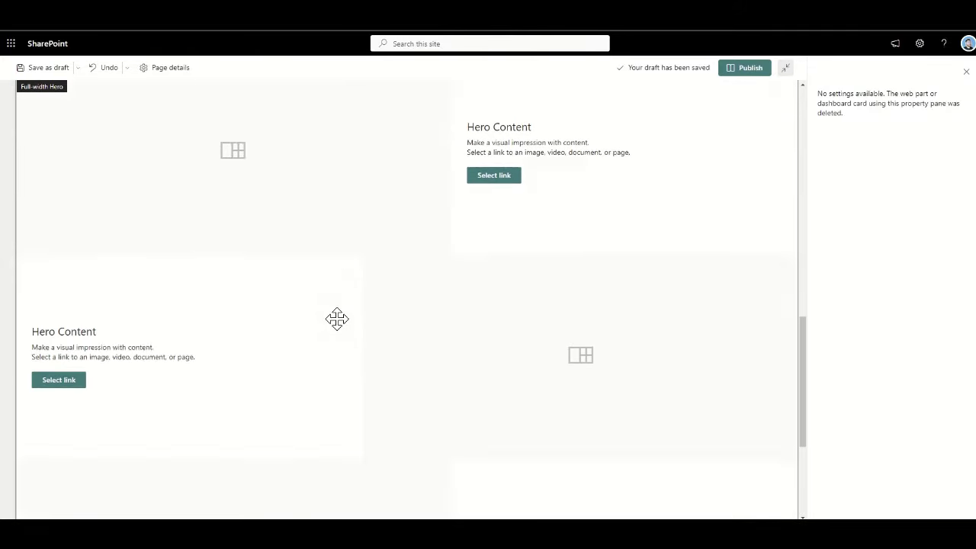
scroll(337, 318, "up", 6)
scroll(336, 318, "up", 4)
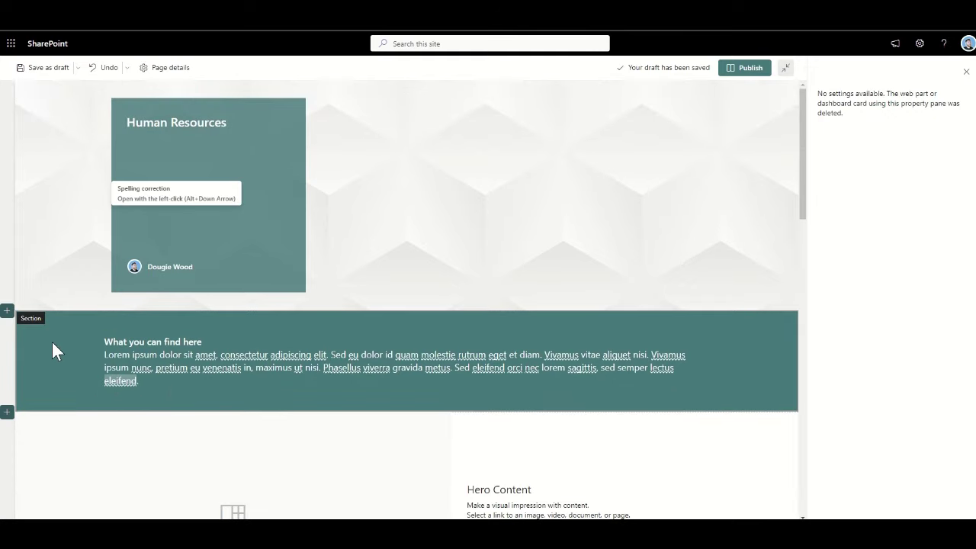
left_click(753, 68)
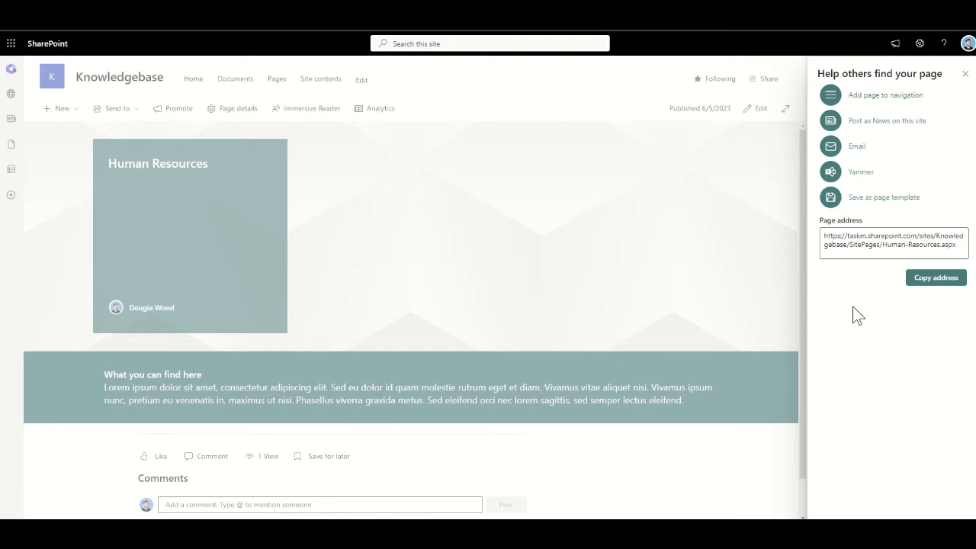
Save the published page as a page template with the title "Department Page"
left_click(880, 201)
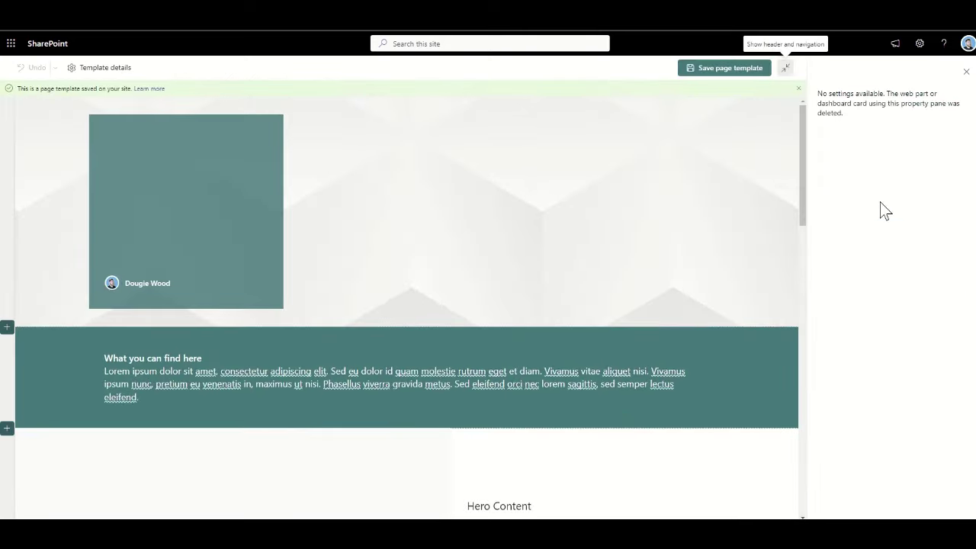
left_click(312, 247)
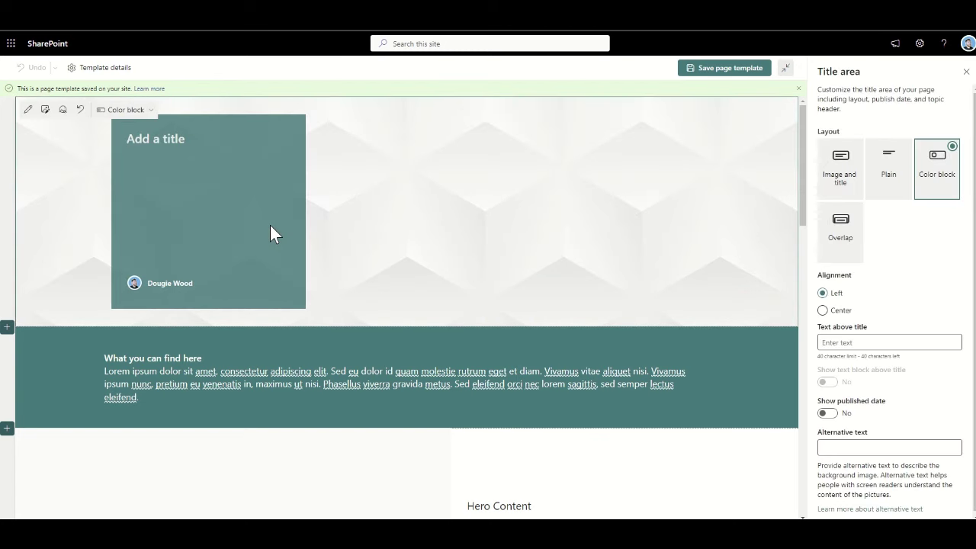
left_click(148, 141)
type("Department Page")
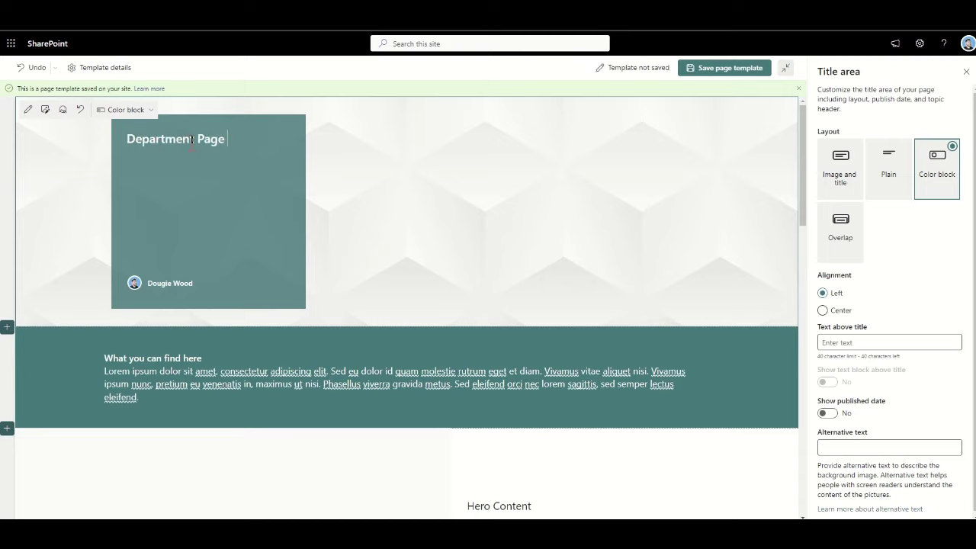
left_click(728, 70)
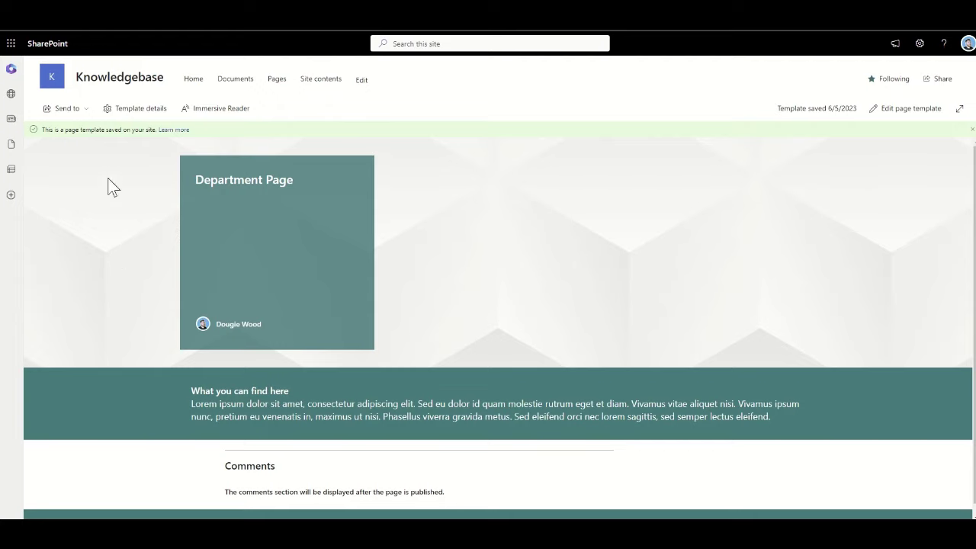
Return to the Knowledgebase home page and create a new page from the saved Department Page template
left_click(54, 85)
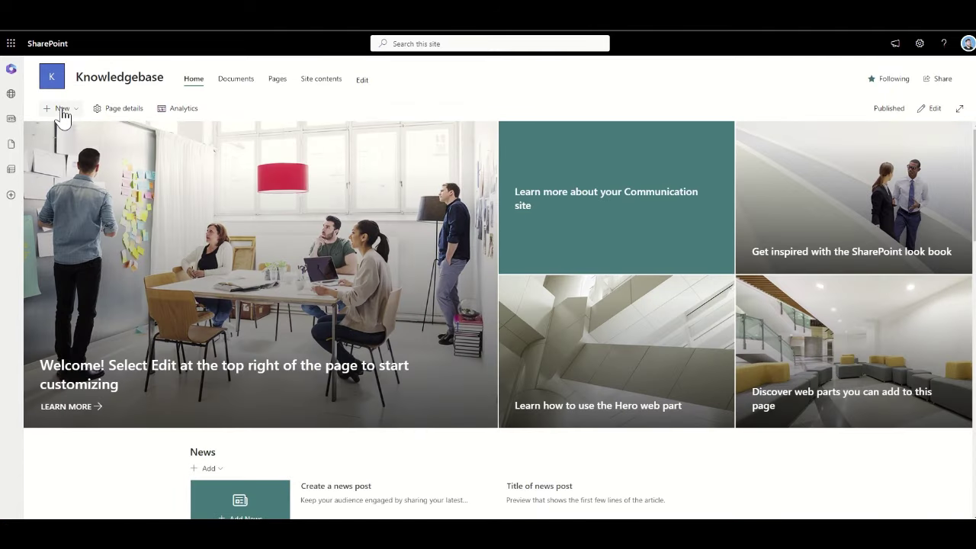
left_click(58, 108)
left_click(60, 170)
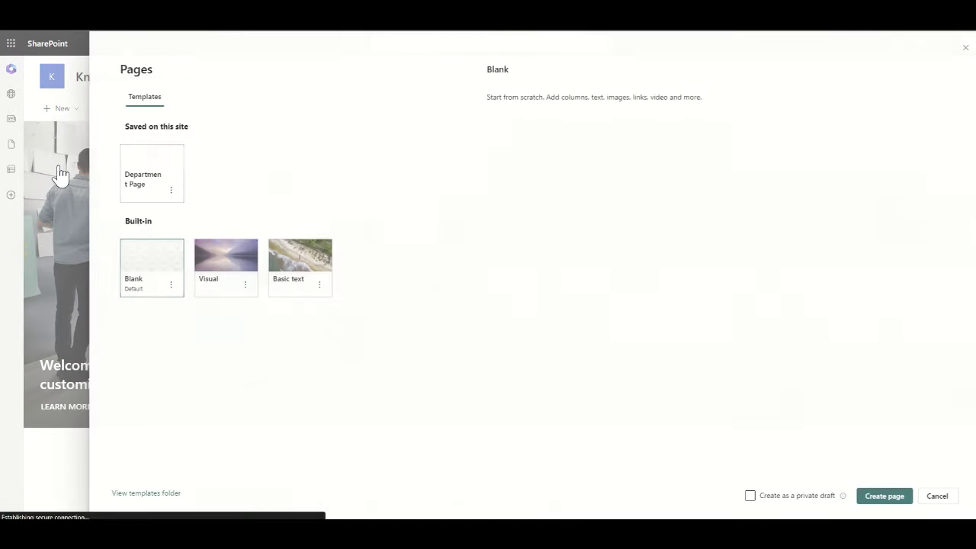
left_click(153, 171)
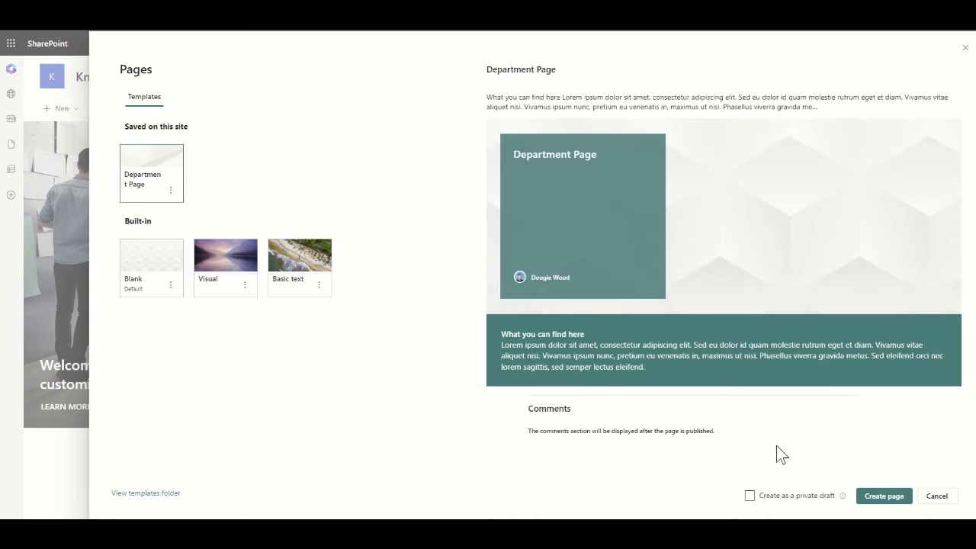
left_click(891, 498)
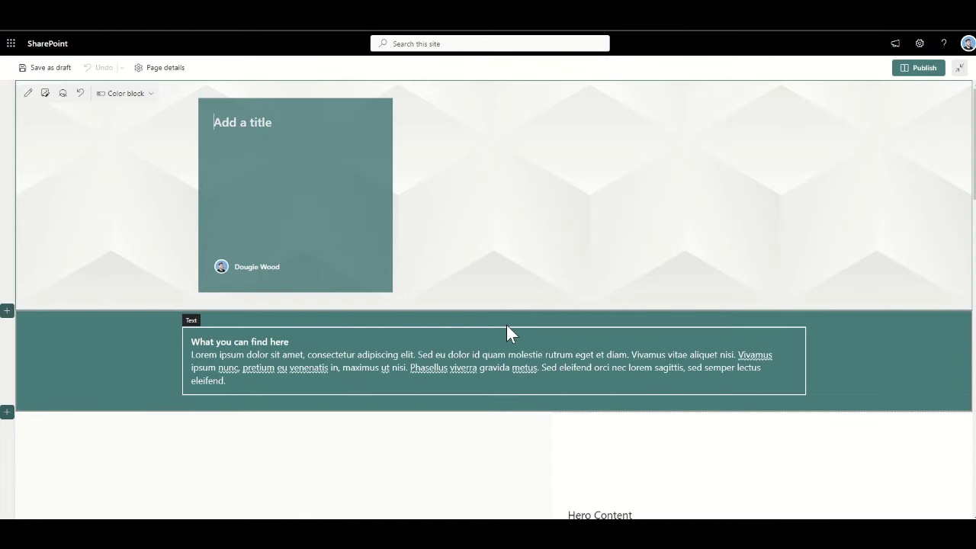
scroll(122, 305, "down", 3)
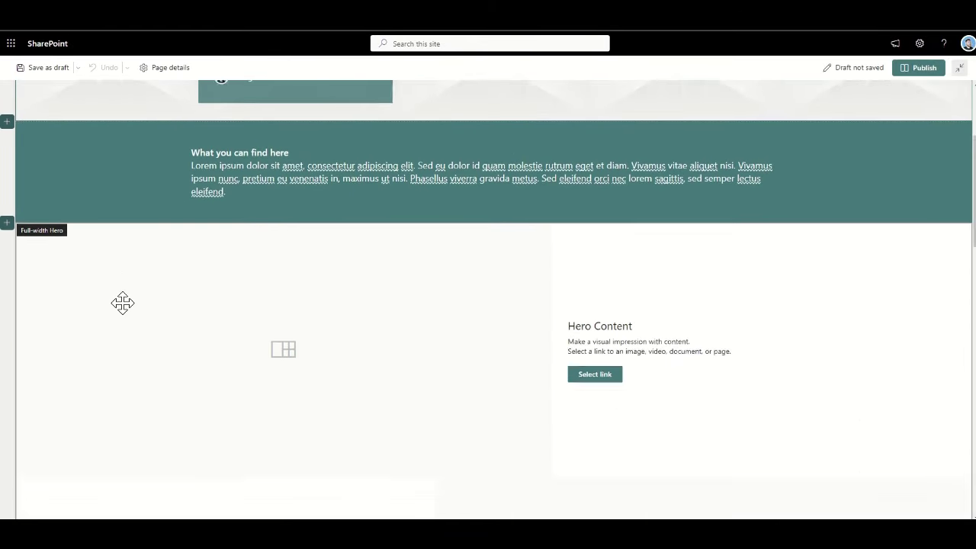
Title the new page "Human Resources", publish it and dismiss the promotion options
scroll(122, 303, "up", 3)
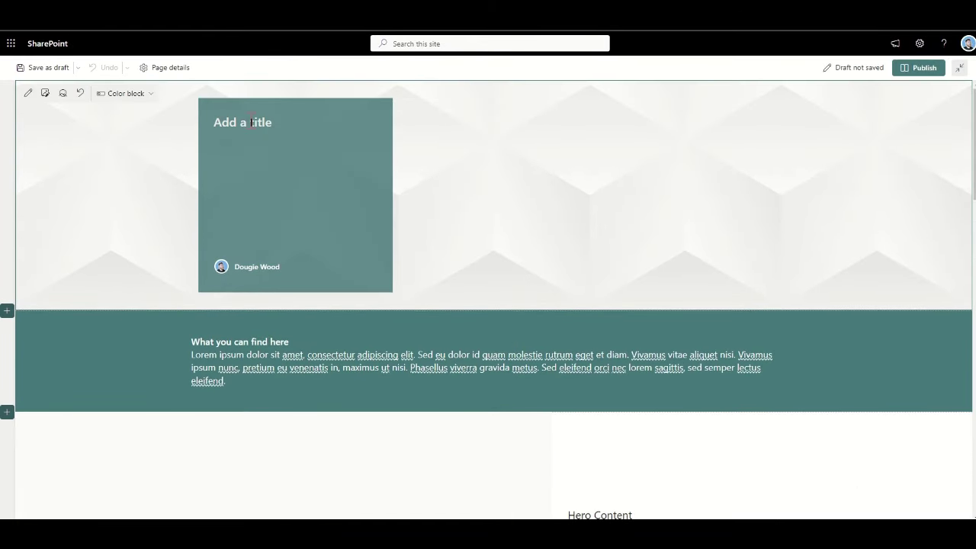
type("Human Resources")
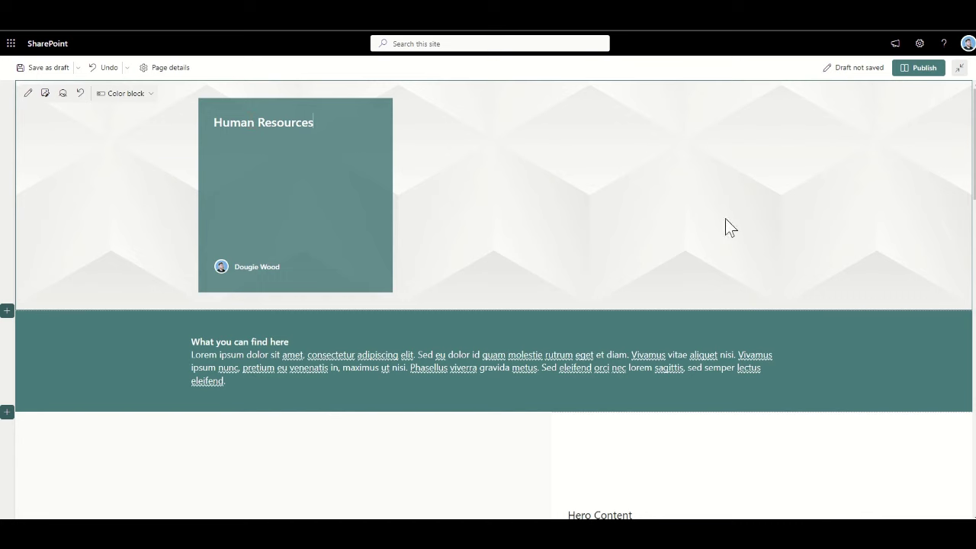
left_click(917, 68)
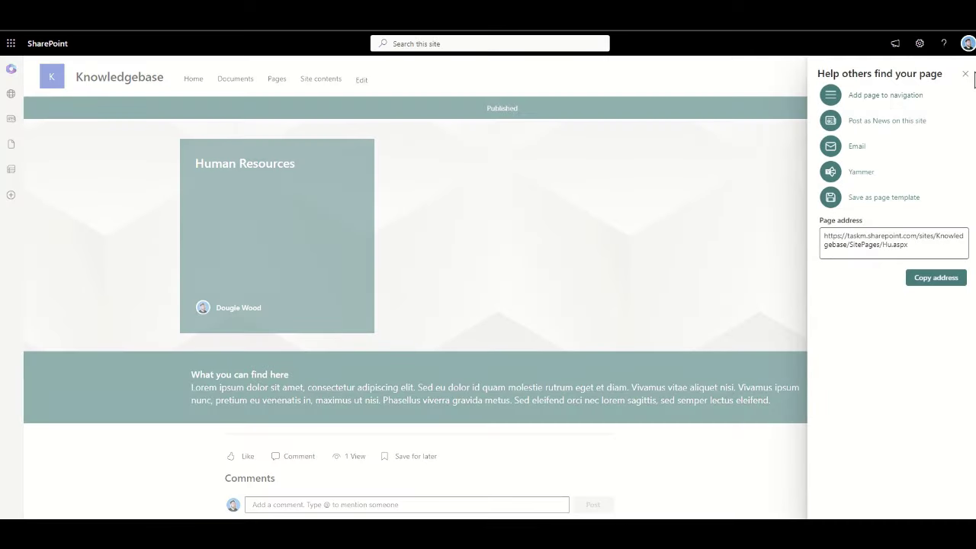
left_click(964, 73)
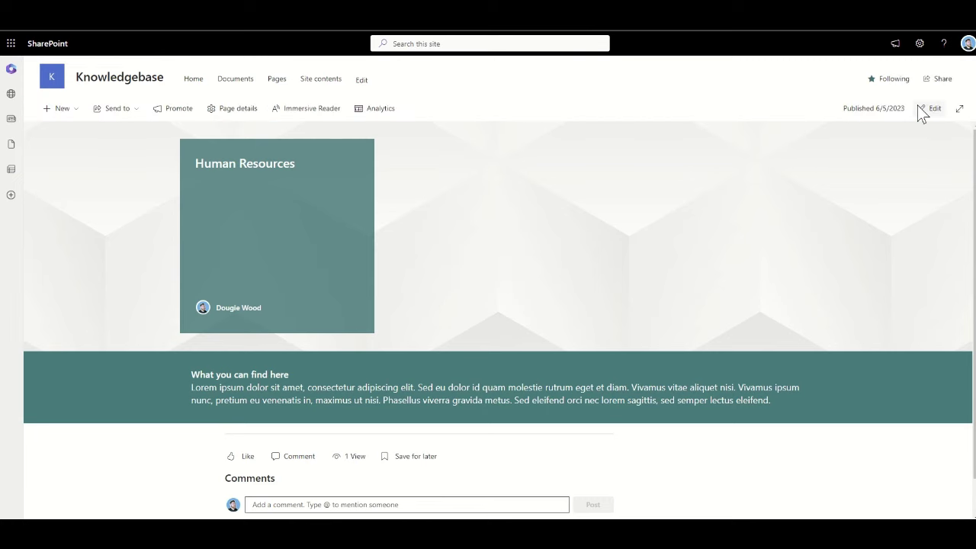
Reopen the Human Resources page for editing and replace its title area background with the stock "office" image of colleagues chatting among plants
left_click(936, 110)
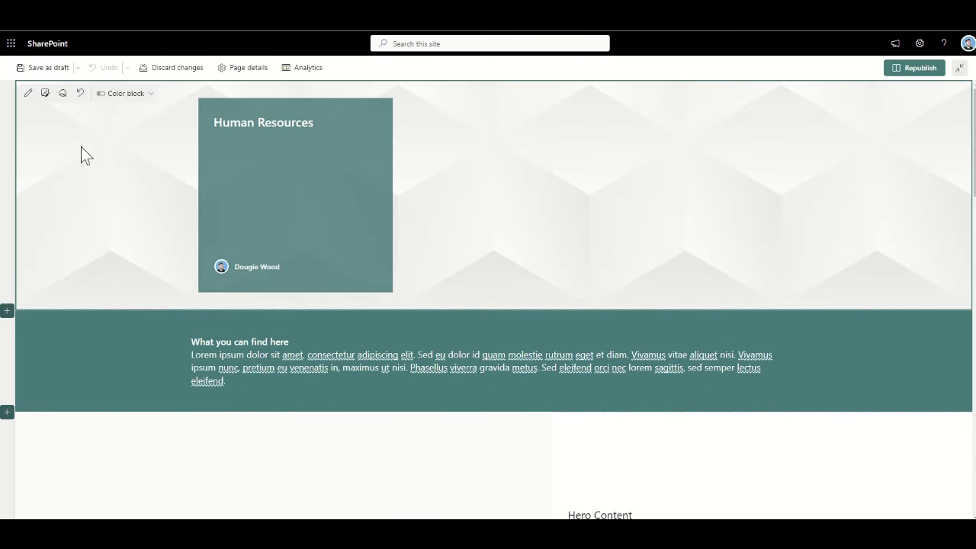
left_click(27, 93)
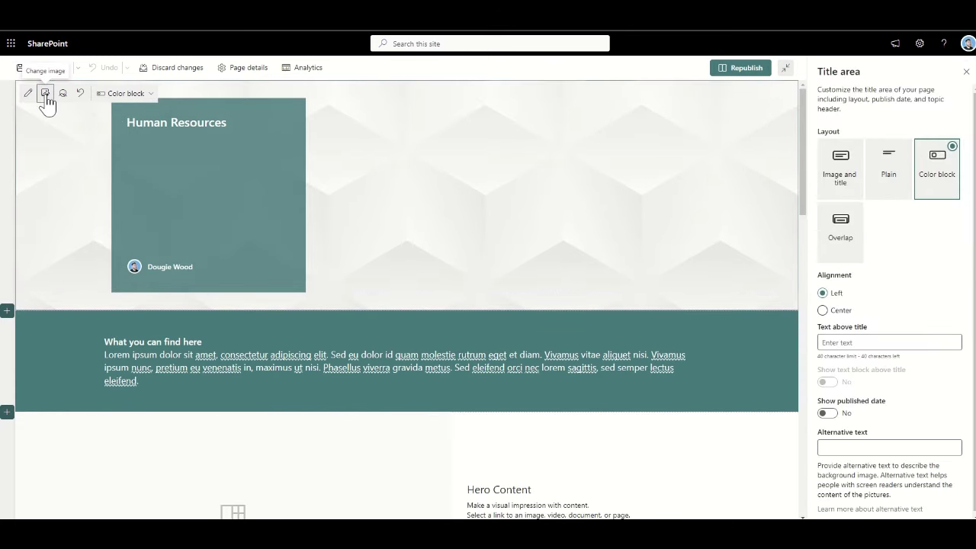
left_click(45, 93)
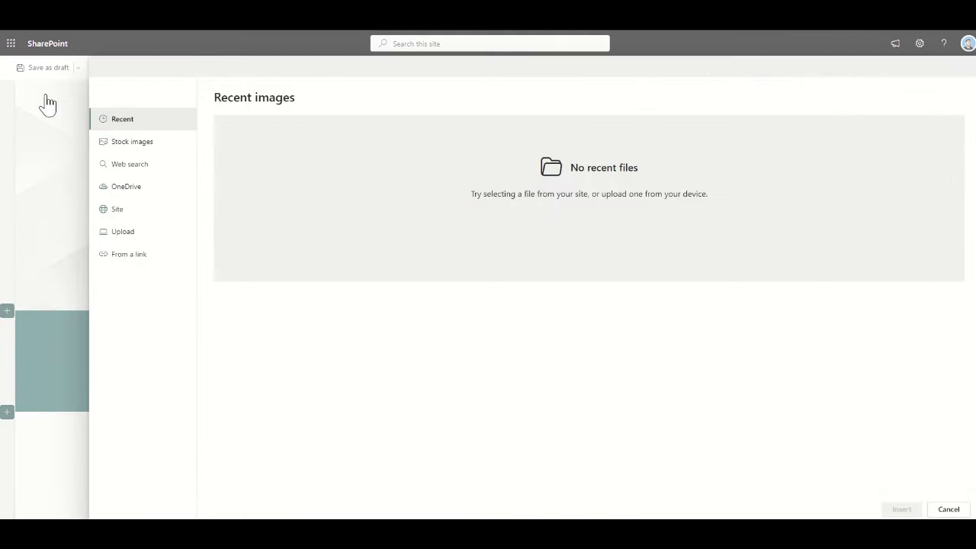
left_click(139, 153)
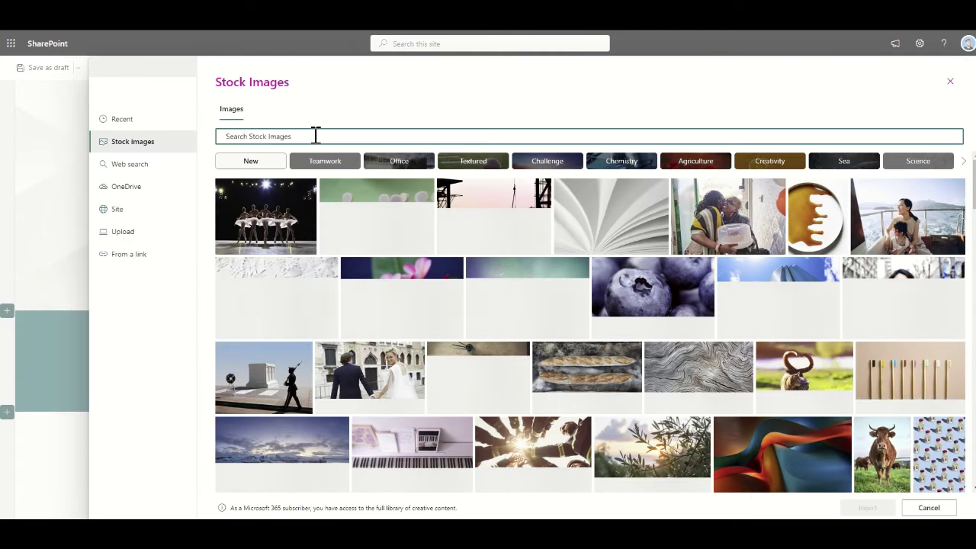
type("office")
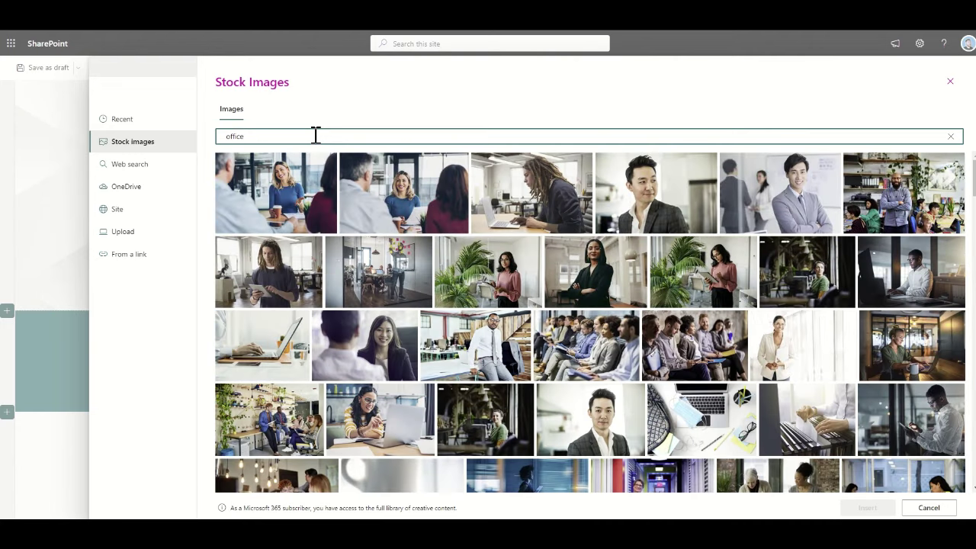
left_click(276, 426)
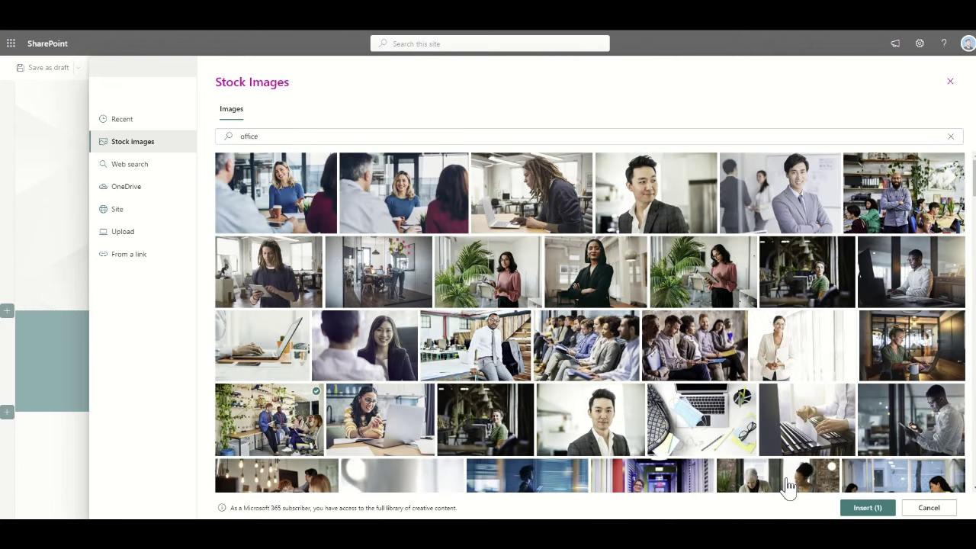
left_click(867, 508)
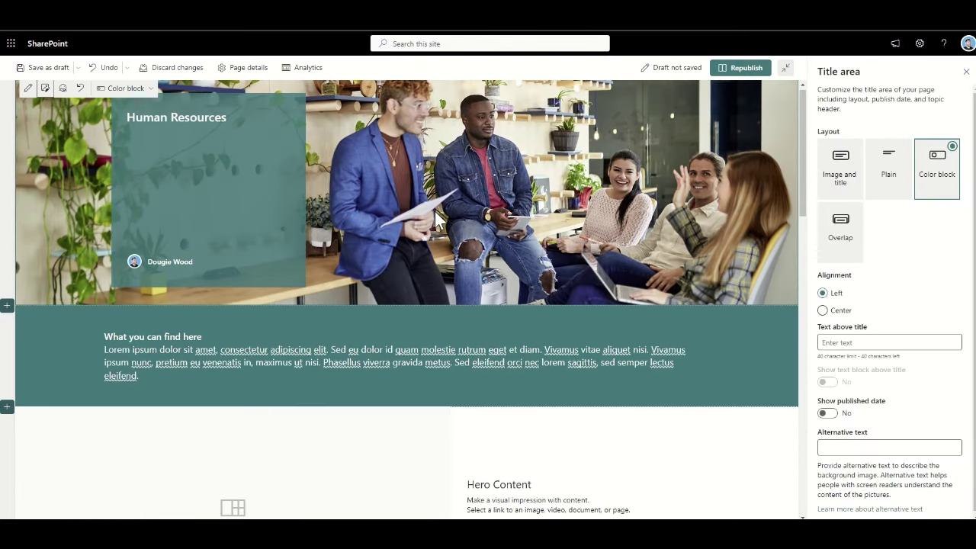
Look through the Hero content placeholders down the page and republish the Human Resources page
scroll(434, 218, "down", 1)
scroll(434, 212, "down", 4)
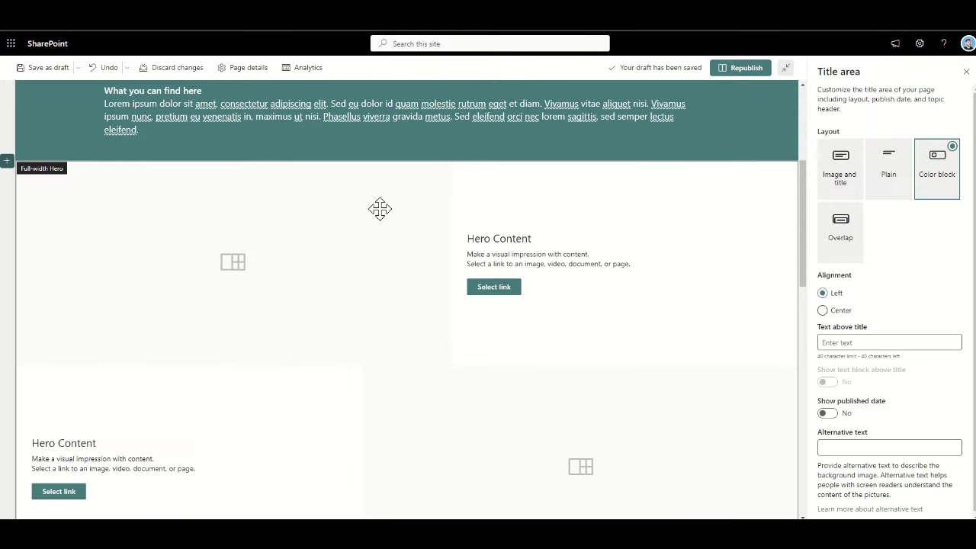
scroll(317, 308, "down", 7)
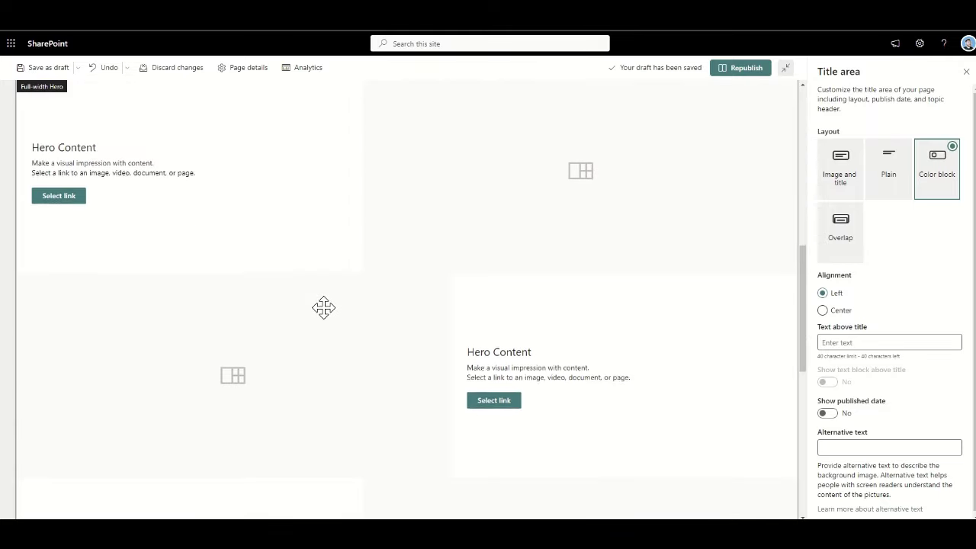
scroll(324, 307, "down", 8)
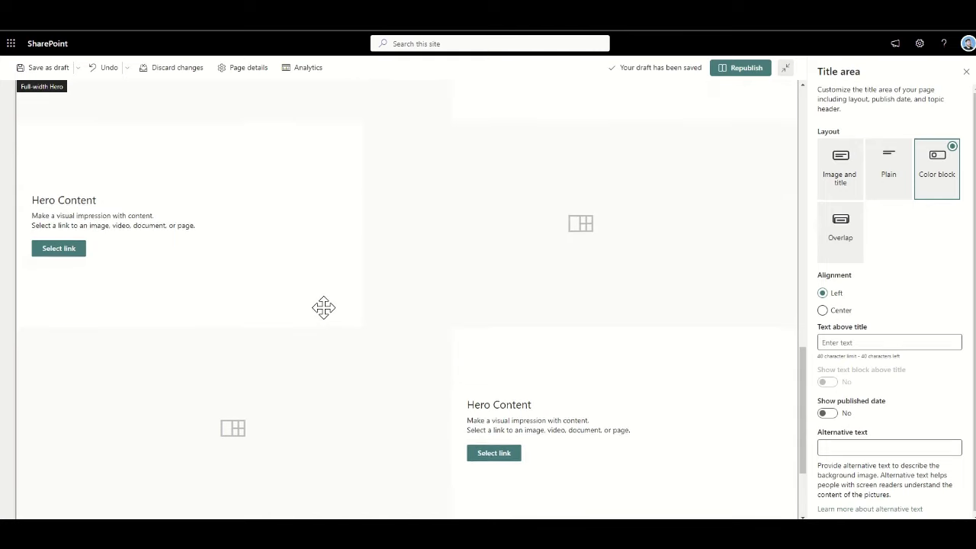
scroll(323, 307, "down", 1)
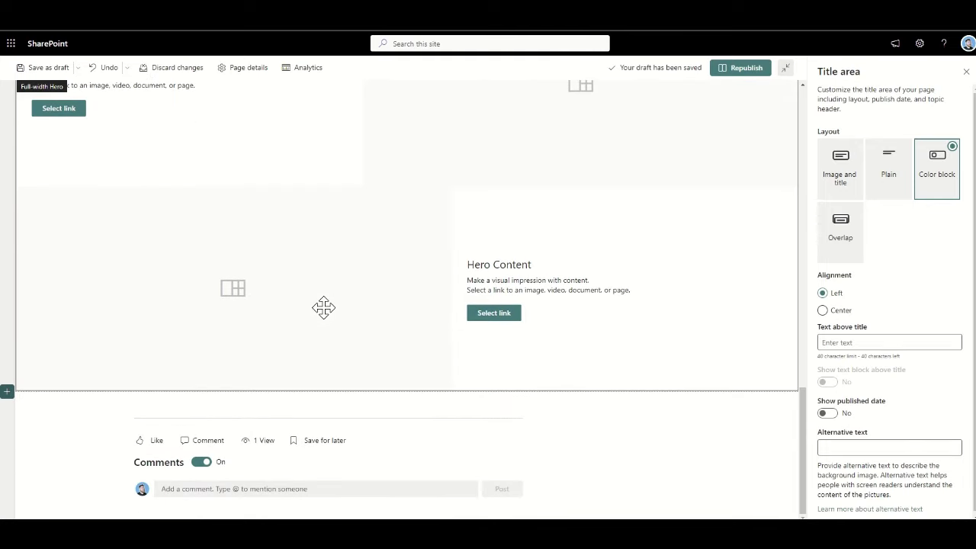
scroll(323, 307, "up", 10)
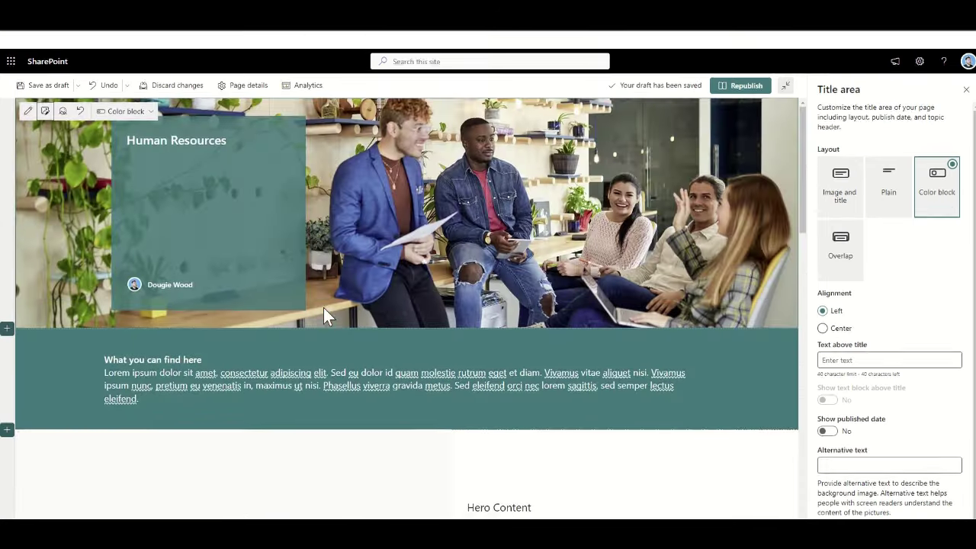
left_click(741, 87)
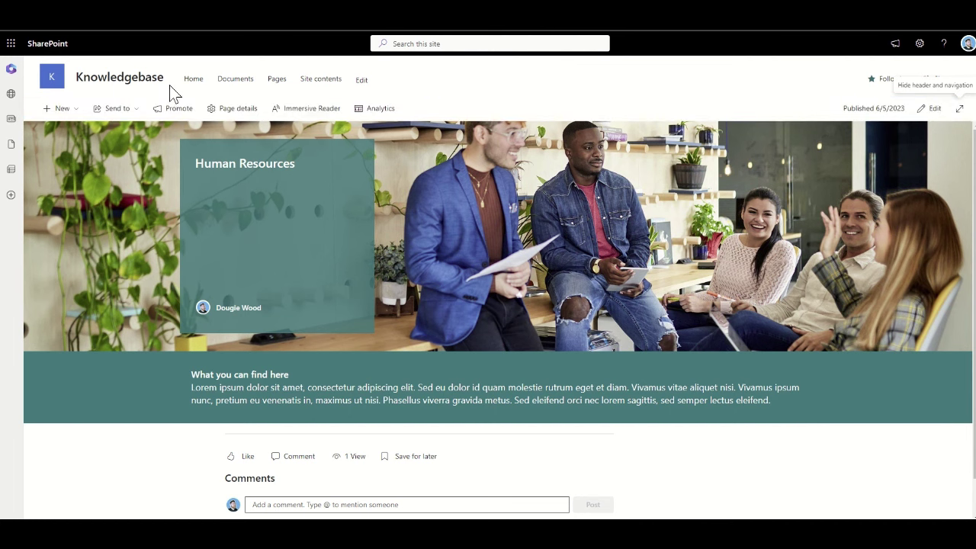
Promote the Human Resources page by adding it to the site navigation, and dismiss the promotion options
left_click(172, 110)
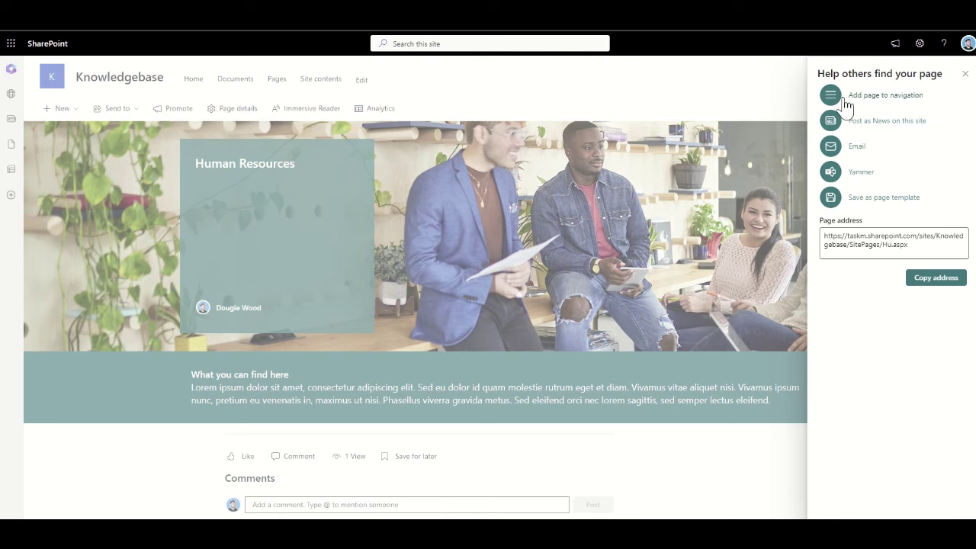
left_click(885, 98)
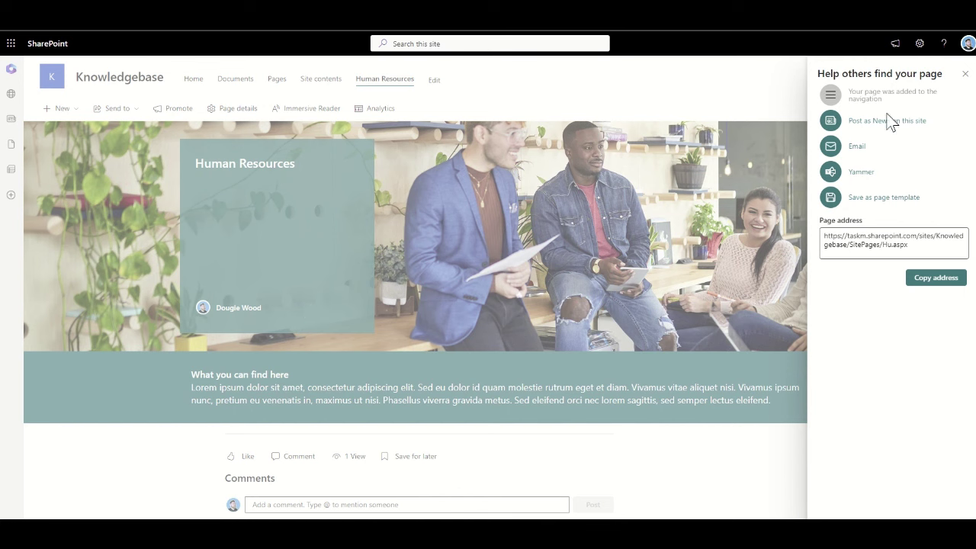
left_click(964, 74)
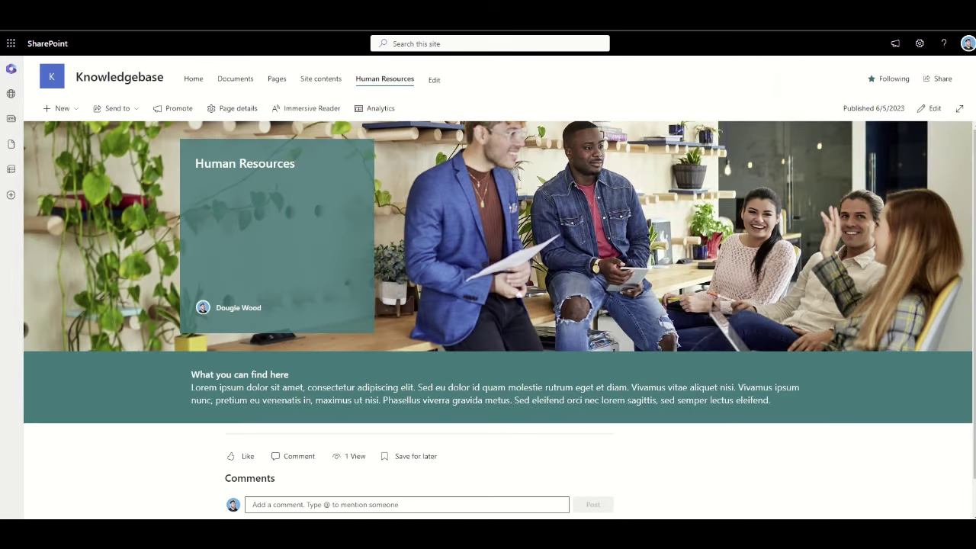
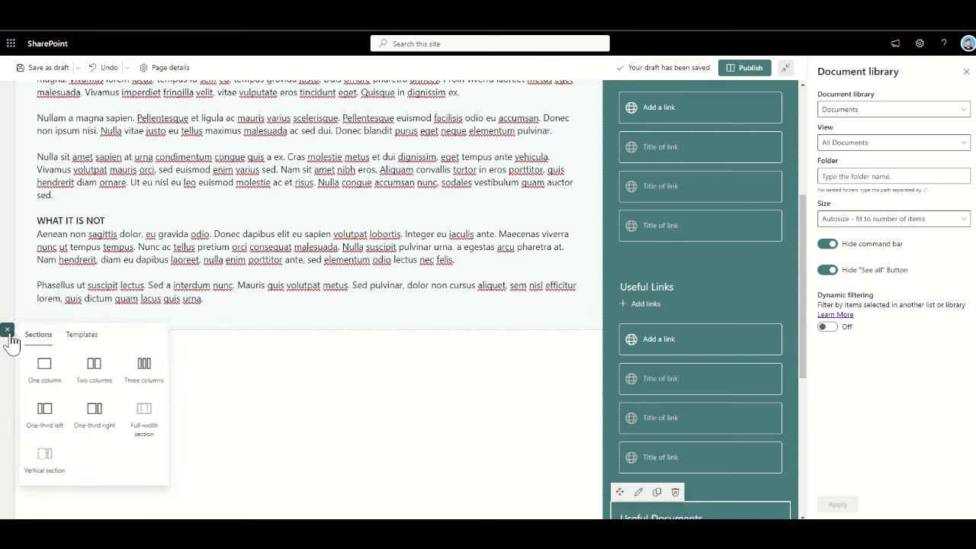
Add a section below the "WHAT IT IS NOT" text with One-third left layout and Neutral shading, and make it collapsible
left_click(45, 371)
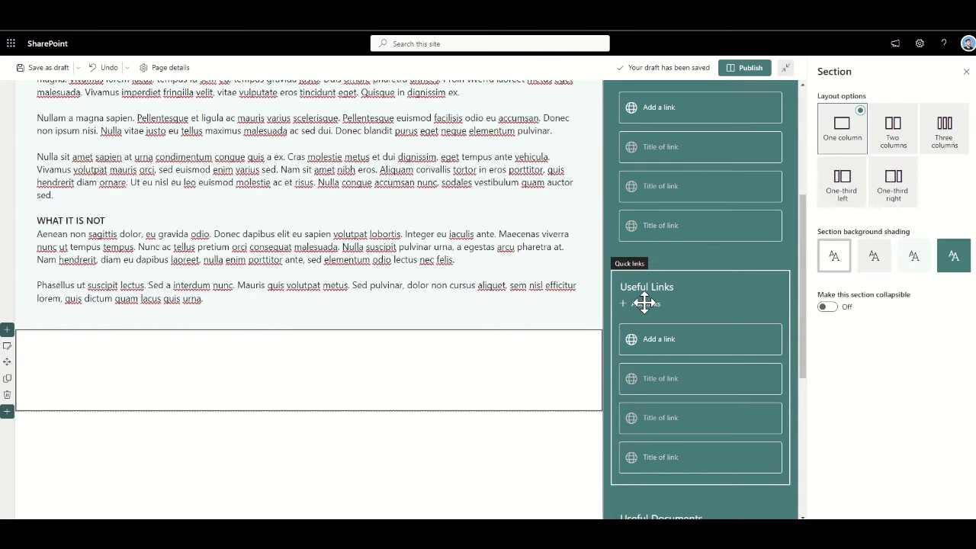
left_click(874, 257)
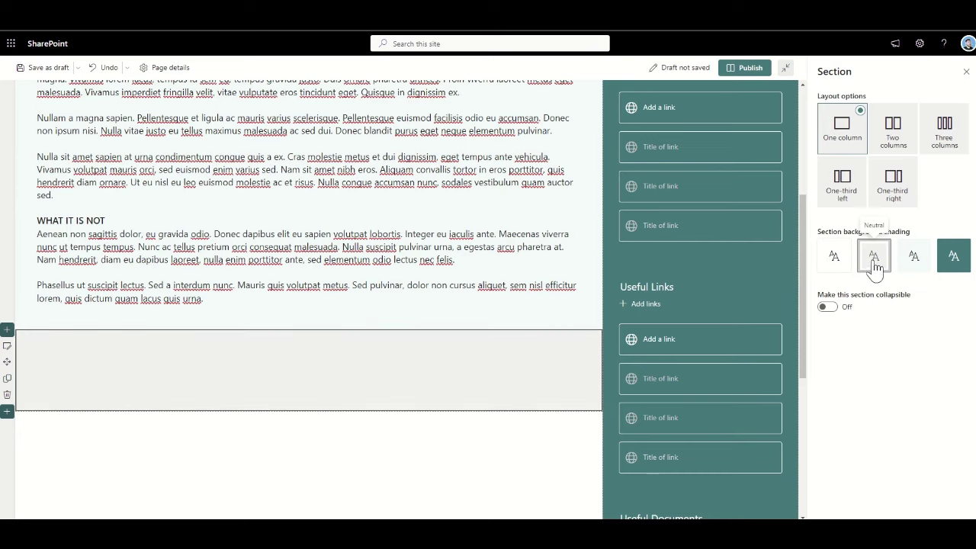
left_click(852, 199)
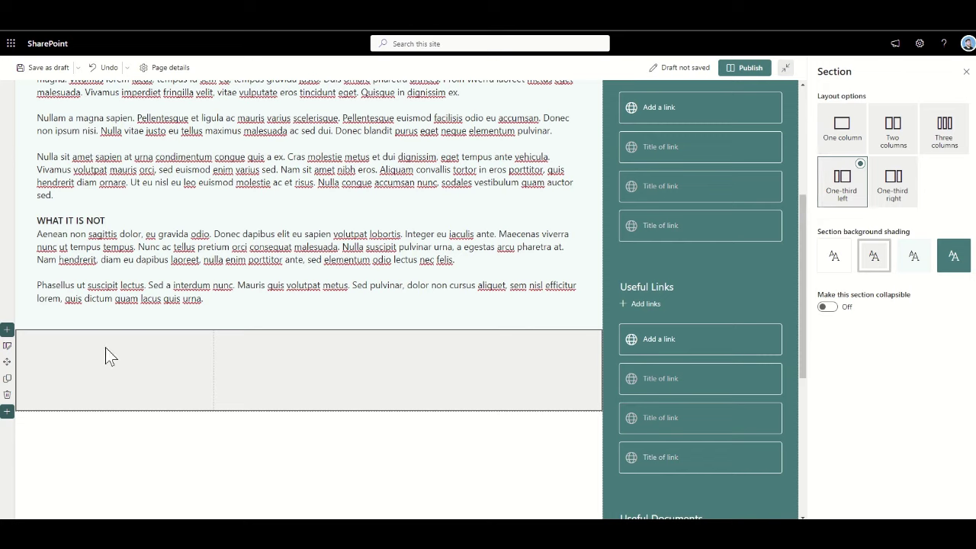
mouse_move(357, 353)
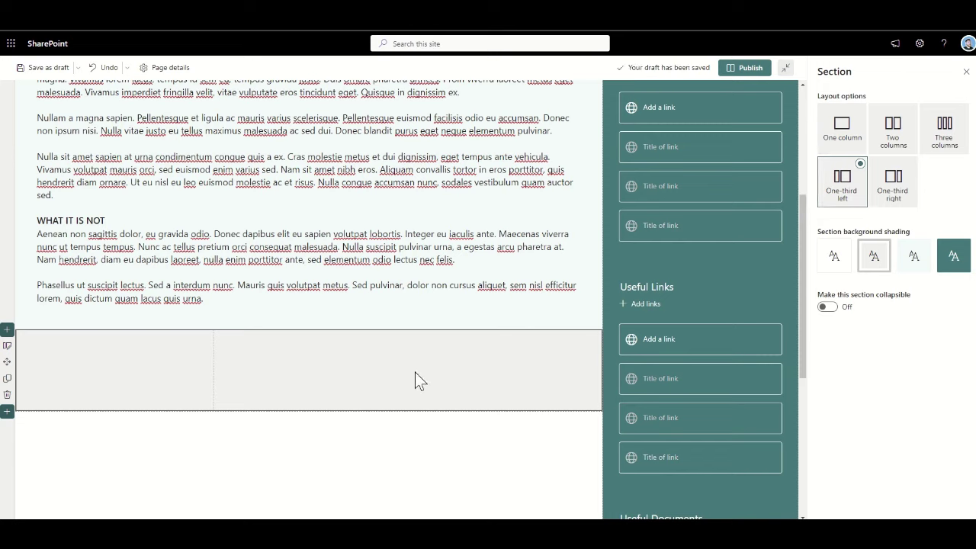
left_click(827, 307)
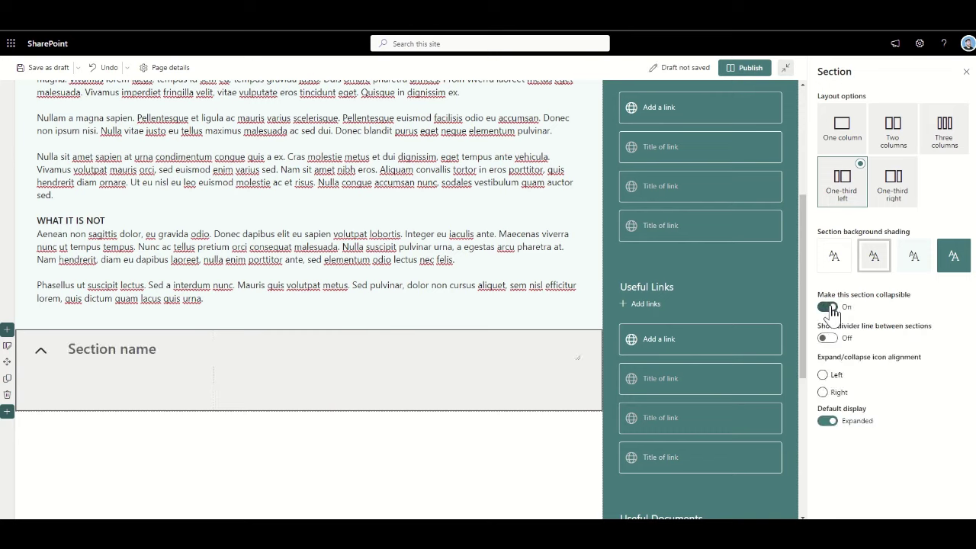
Align the collapsible section's expand/collapse icon to the left and name the section "How do i xyz?"
left_click(39, 355)
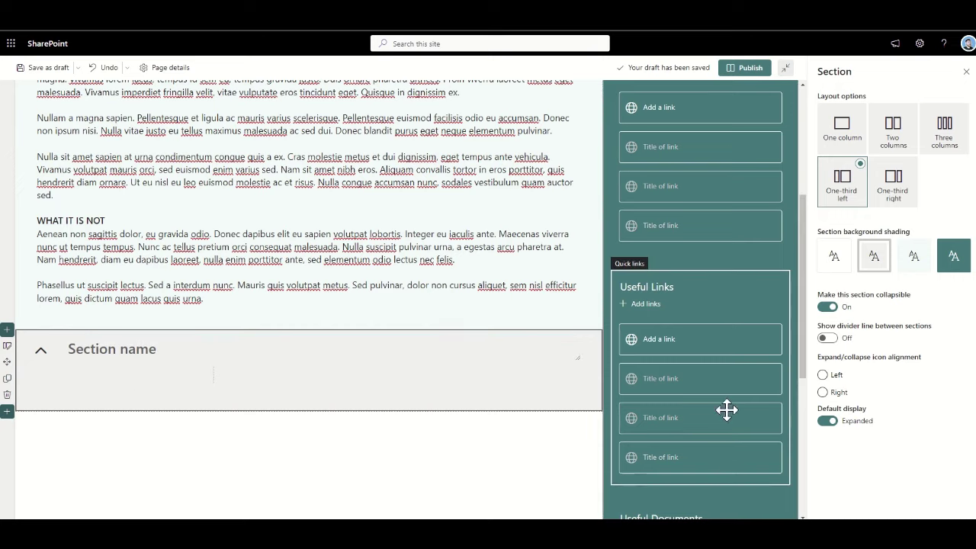
left_click(826, 379)
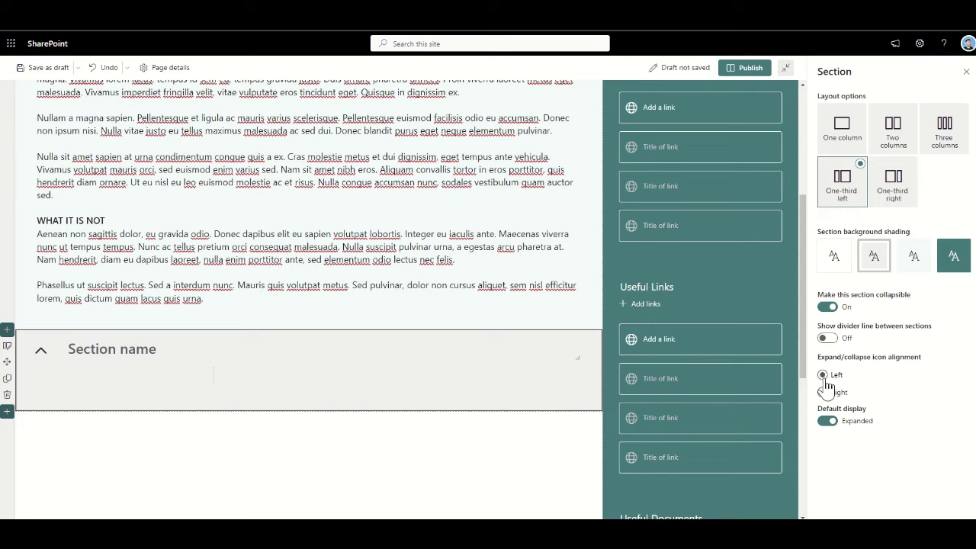
left_click(824, 393)
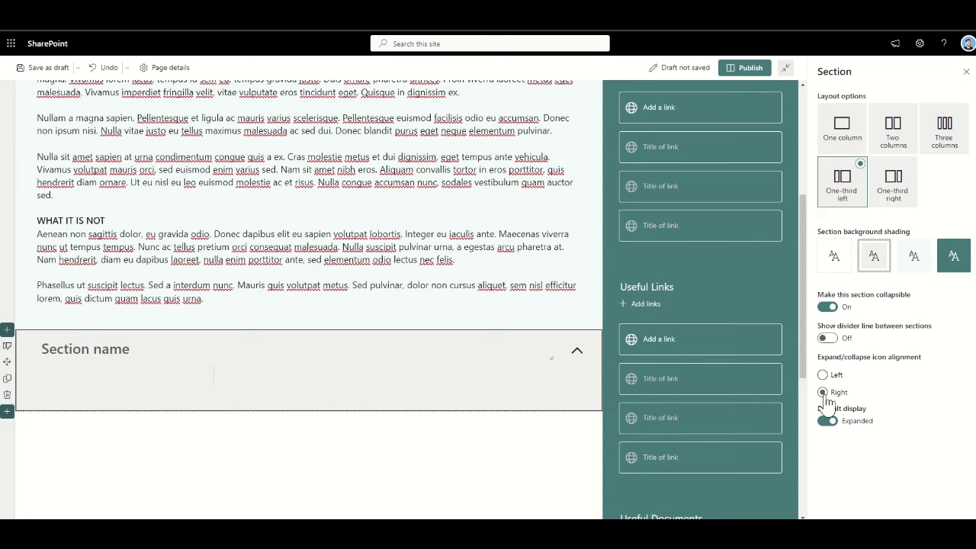
left_click(824, 375)
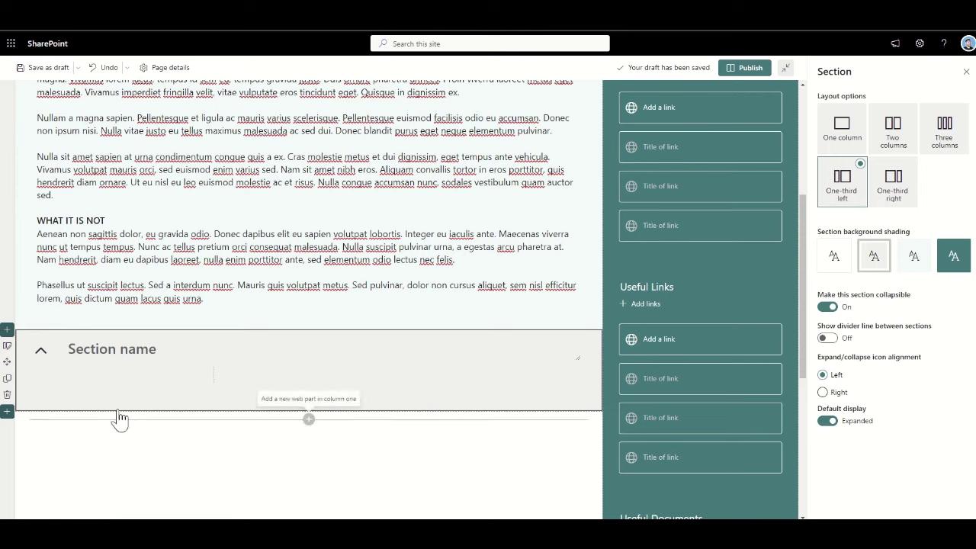
left_click(119, 351)
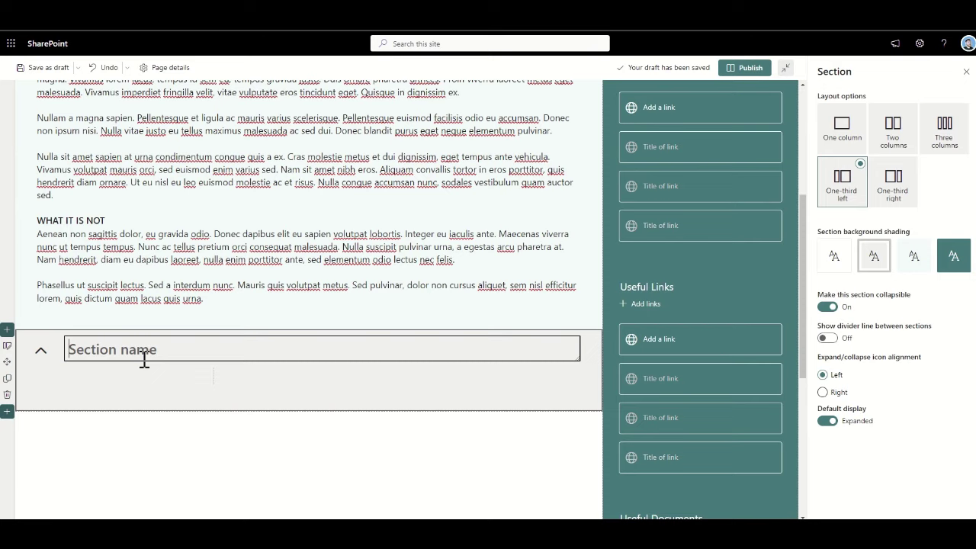
type("How do i xyz?")
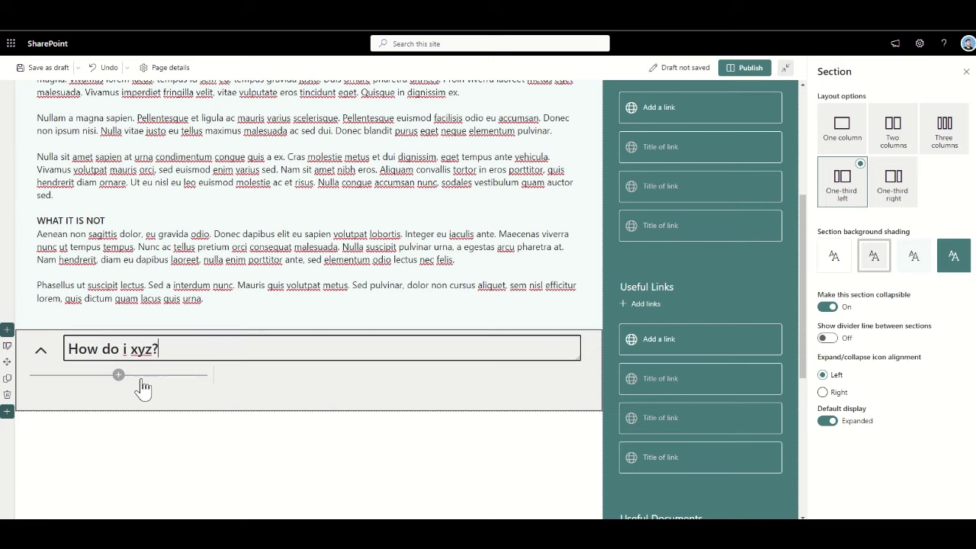
Add an image to the narrow column of the "How do i xyz?" section, using the "office" stock photo of a woman beside a plant
left_click(140, 377)
left_click(122, 256)
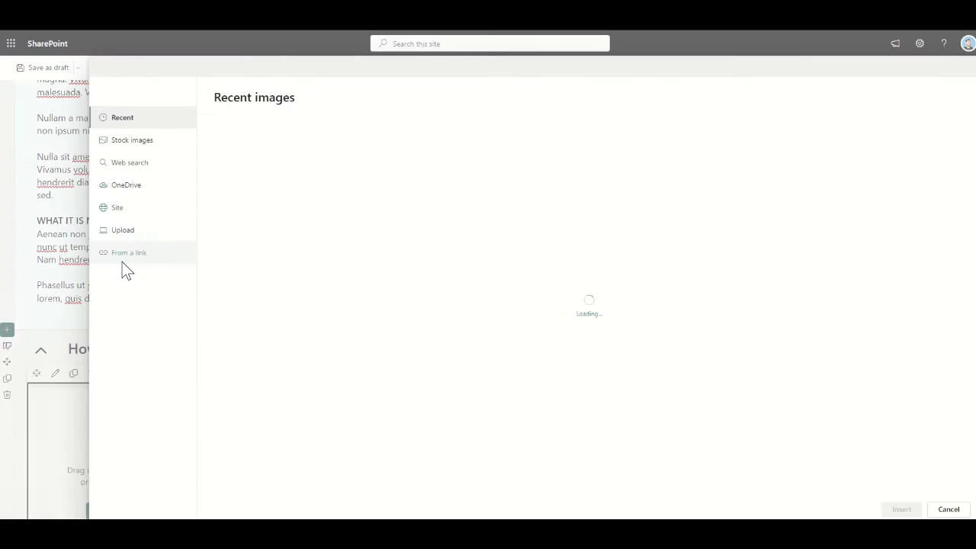
left_click(147, 147)
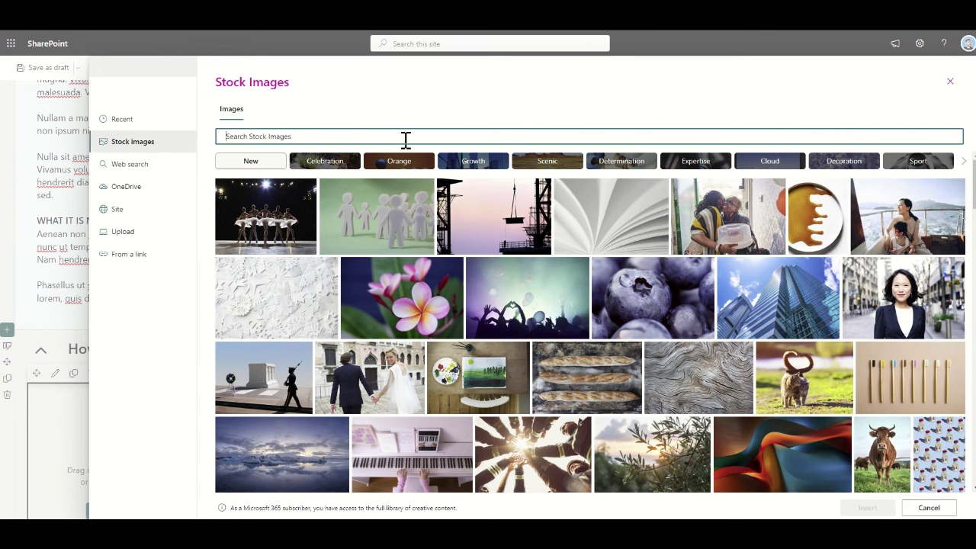
type("office")
key("Return")
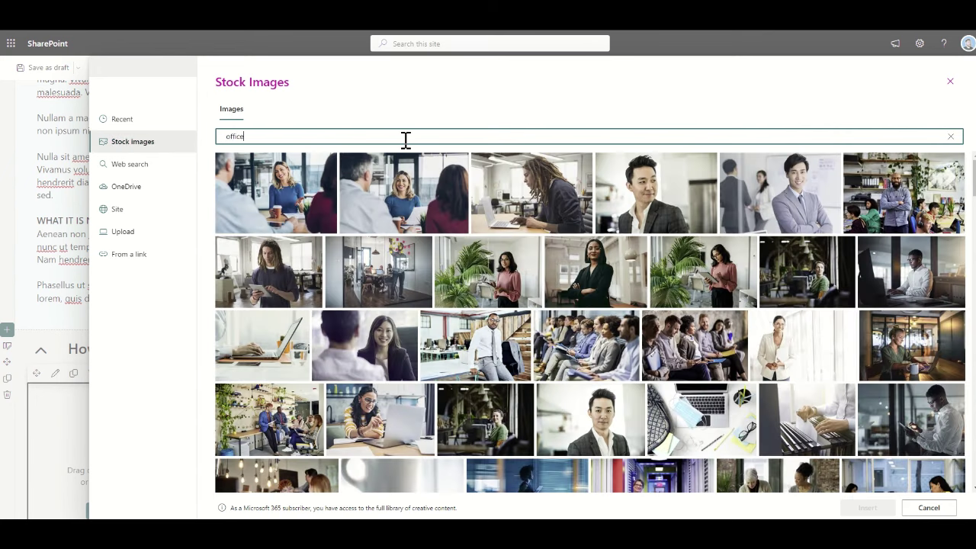
left_click(459, 245)
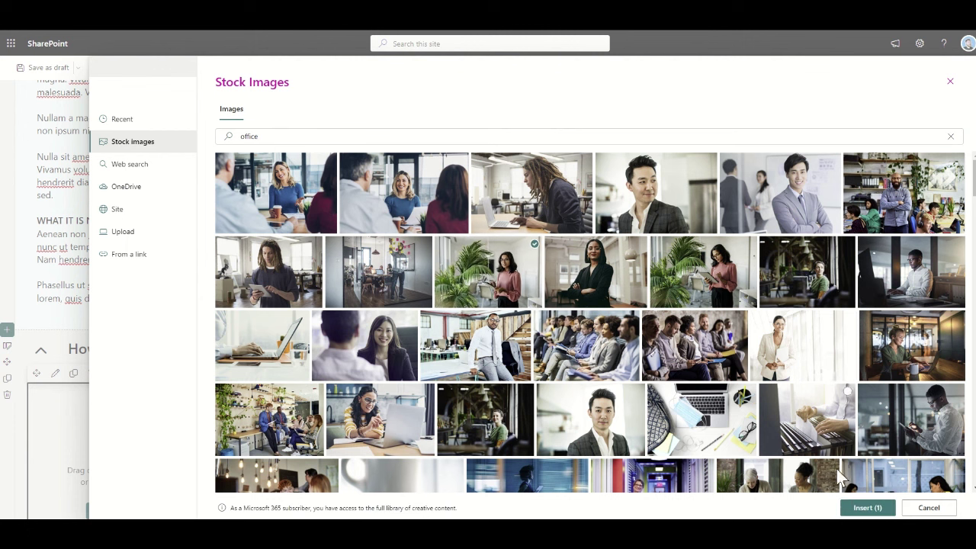
left_click(854, 507)
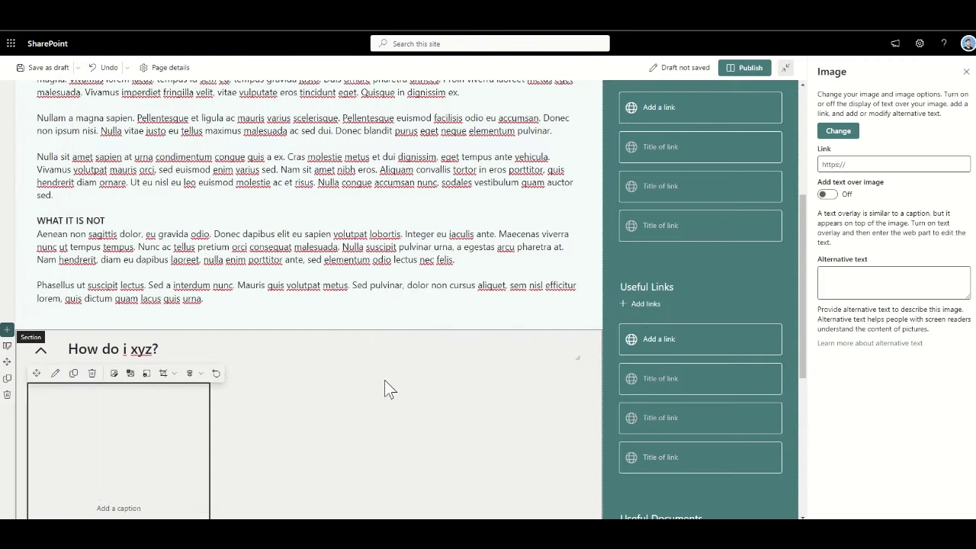
Add a text web part to the section's wide column and fill it with the first paragraph copied from the Lorem Ipsum page
left_click(405, 374)
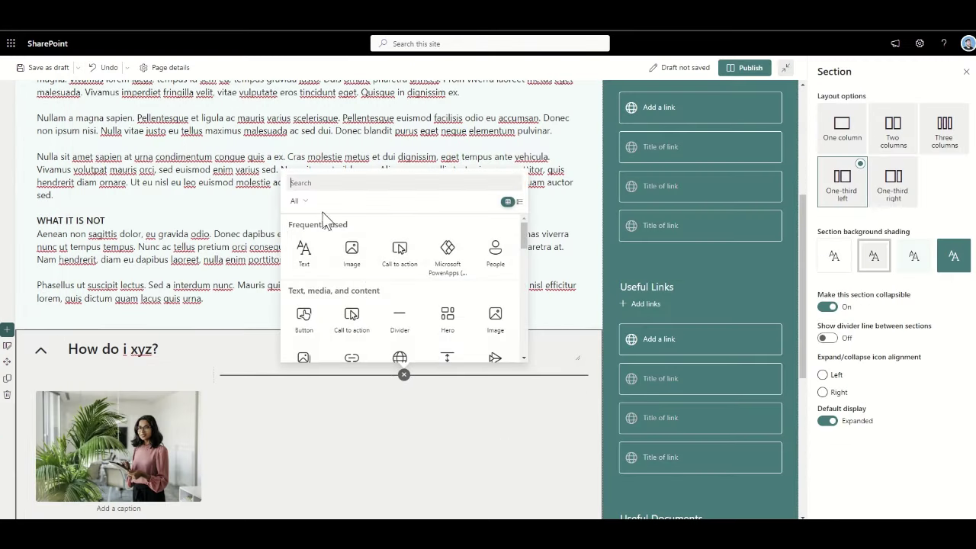
left_click(303, 253)
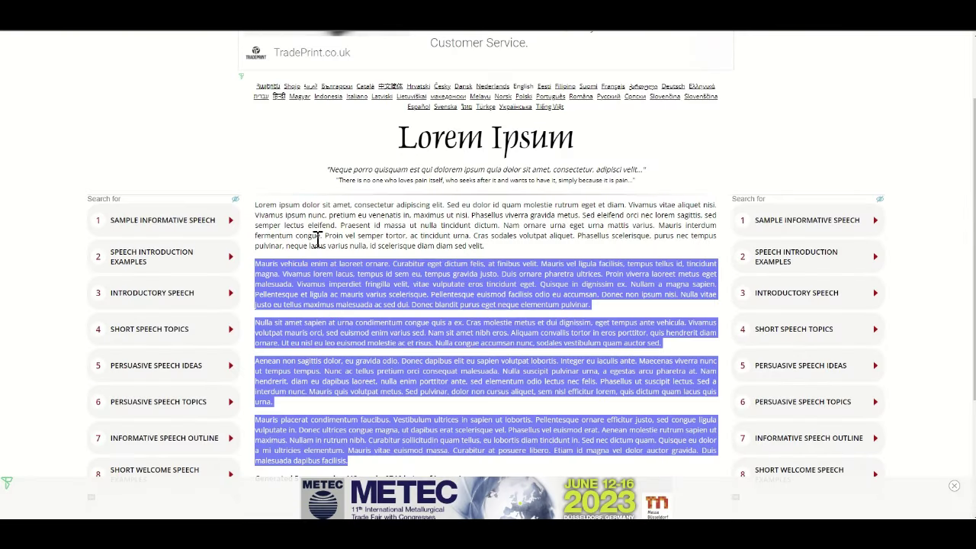
left_click_drag(477, 246, 264, 205)
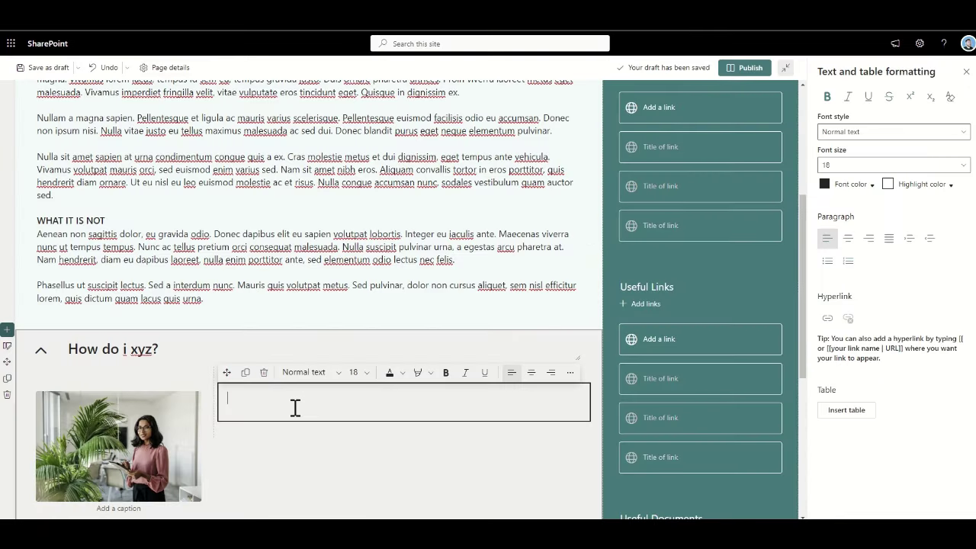
type("Lorem ipsum dolor sit amet, consectetur adipiscing elit. Sed eu dolor id quam molestie rutrum eget et diam. Vivamus vitae aliquet nisi. Vivamus ipsum nunc, pretium eu venenatis in, maximus ut nisi. Phasellus viverra gravida metus. Sed eleifend orci nec lorem sagittis, sed semper lectus eleifend. Praesent id massa ut nulla tincidunt dictum. Nam ornare urna eget urna mattis varius. Mauris interdum fermentum congue. Proin vel semper tortor, ac tincidunt urna. Cras sodales volutpat aliquet. Phasellus scelerisque, purus nec tempus pulvinar, neque lacus varius nulla, id scelerisque diam diam sed velit.")
scroll(363, 335, "down", 2)
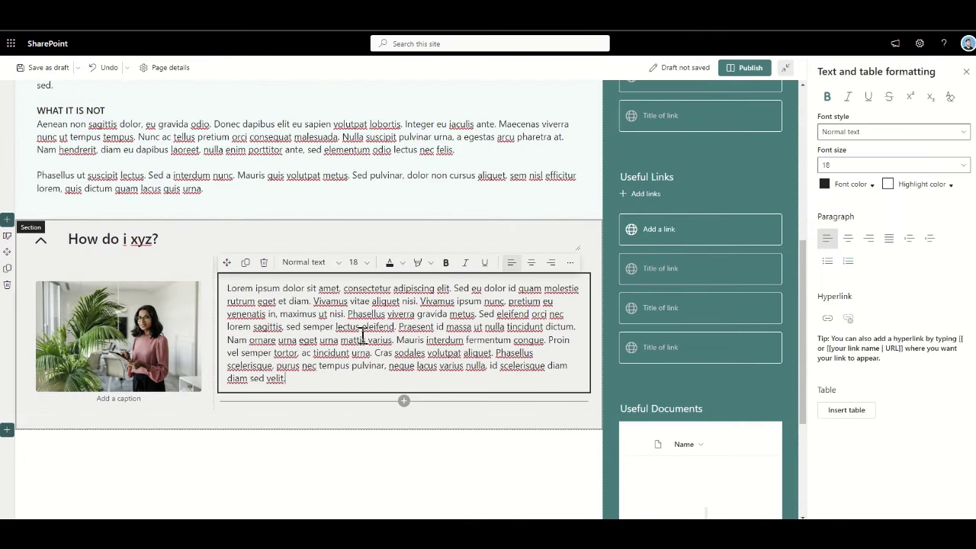
Split the section's text into separate paragraphs after "eleifend." and "congue.", and delete the last paragraph starting with "Proin vel semper"
left_click(398, 326)
key("Return")
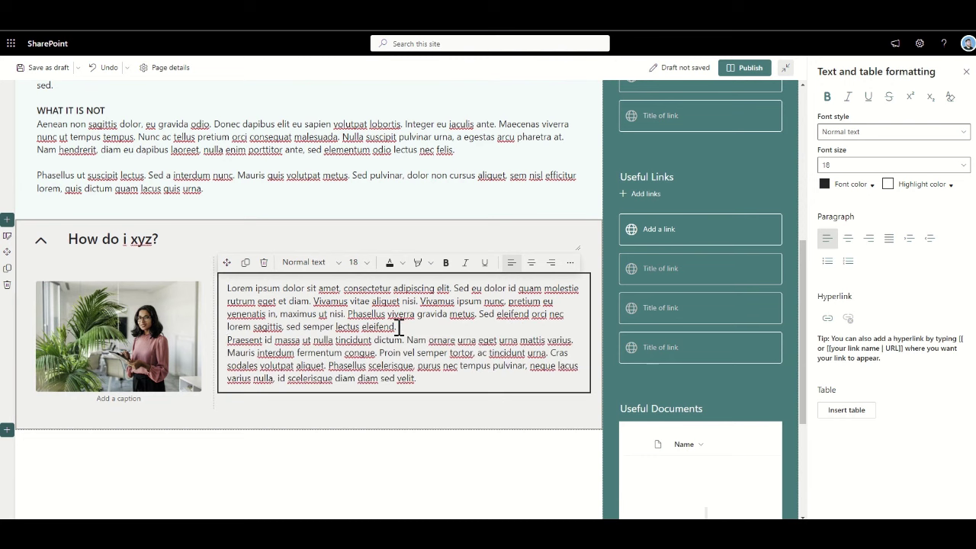
key("Return")
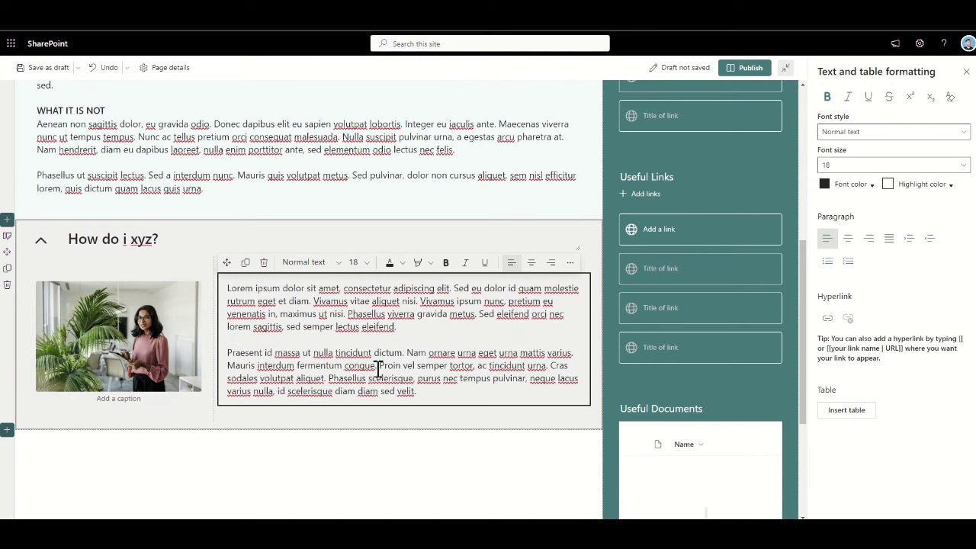
left_click(378, 366)
key("Return")
key("Return")
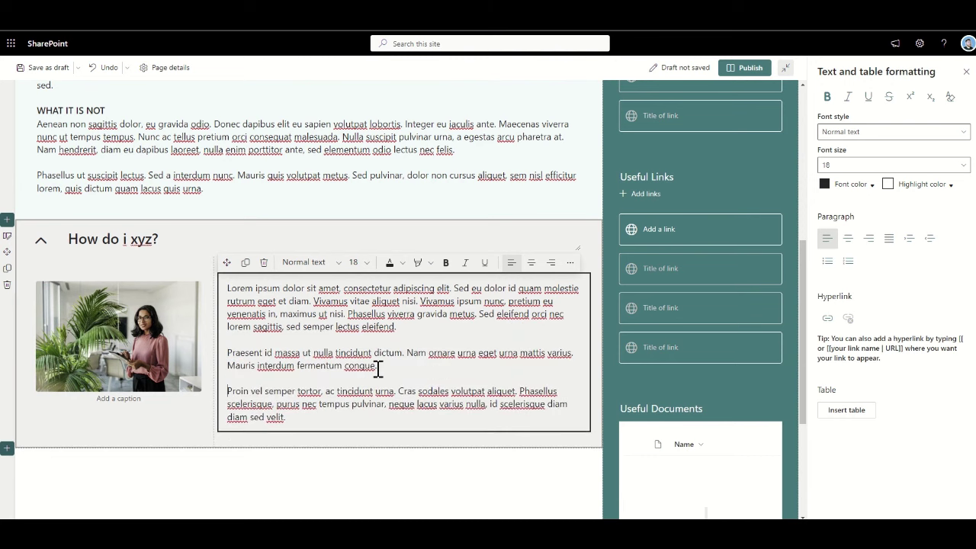
left_click_drag(321, 417, 226, 389)
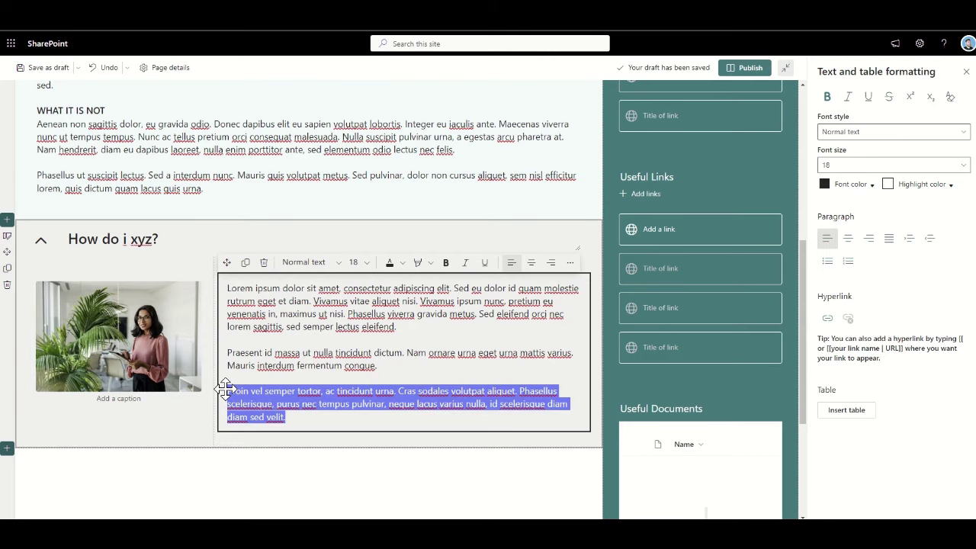
key("BackSpace")
key("BackSpace")
key("BackSpace")
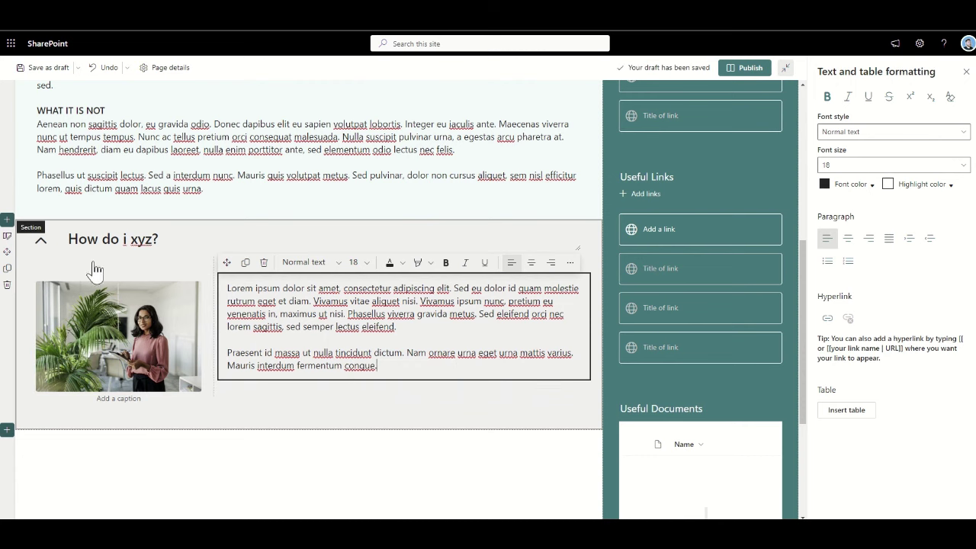
Duplicate the "How do i xyz?" section and rename the copy "When do i 123?"
left_click(6, 235)
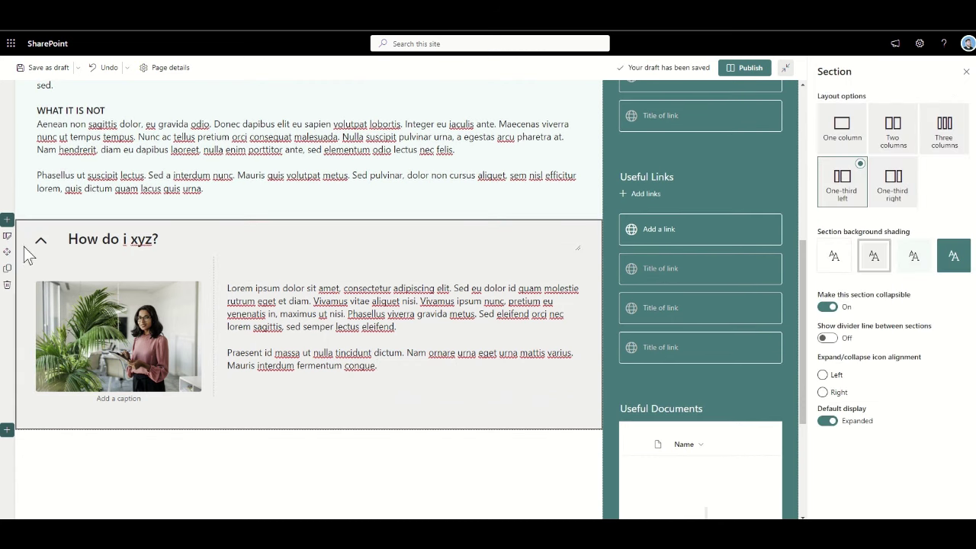
left_click(7, 268)
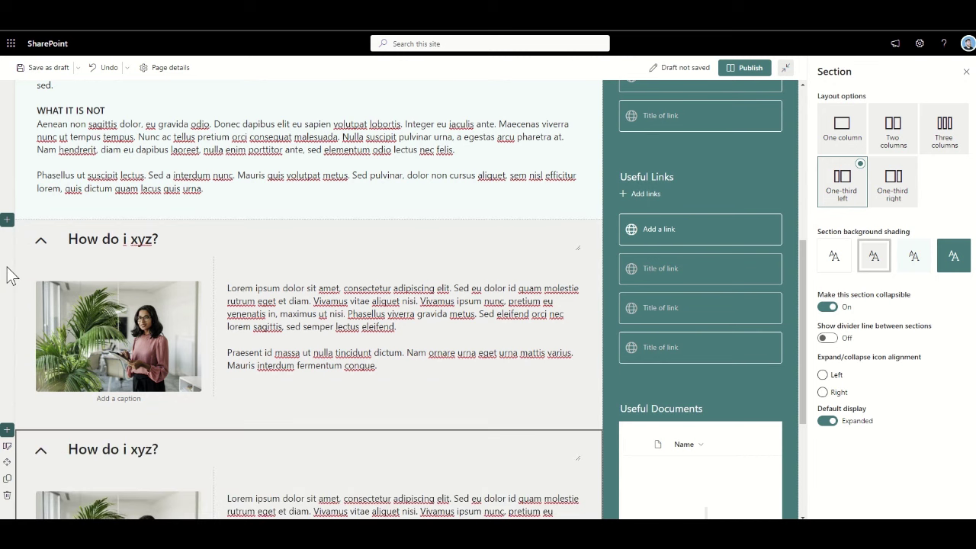
scroll(104, 349, "down", 3)
left_click(176, 239)
left_click_drag(177, 240, 32, 223)
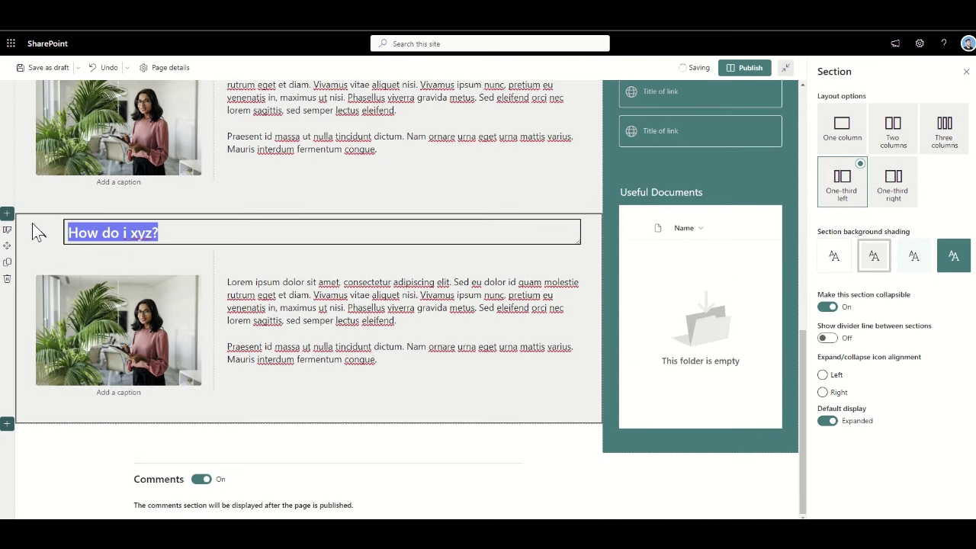
type("When do i 123?")
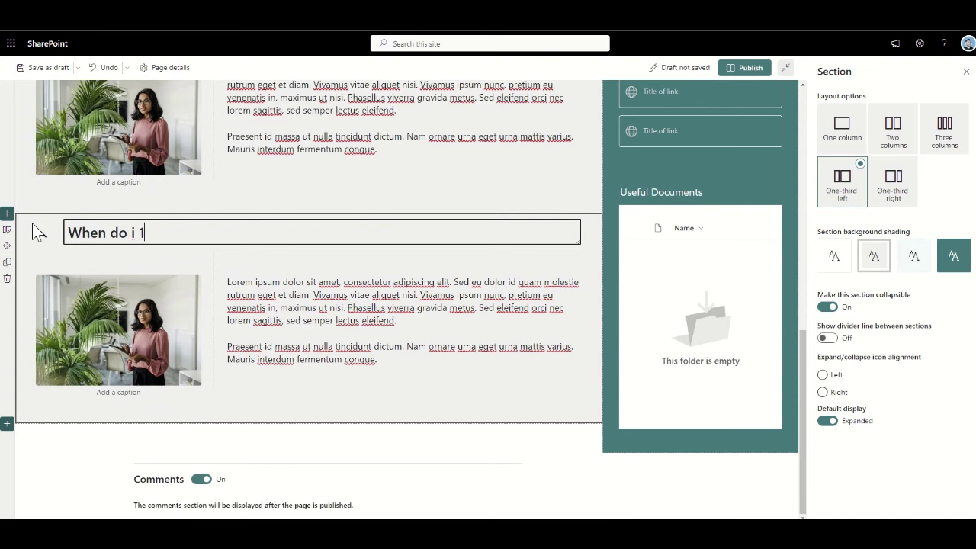
Set the default display of the "When do i 123?" section to Collapsed and duplicate that section
left_click(100, 266)
left_click(827, 421)
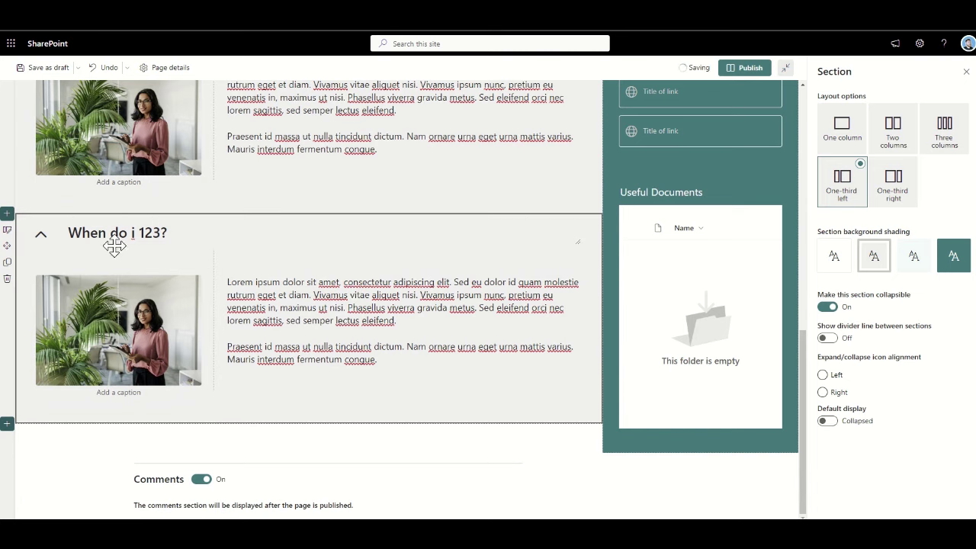
left_click(7, 262)
Rename the newest duplicated section "How will i know when abc?"
left_click(169, 449)
left_click_drag(168, 450, 53, 443)
type("H")
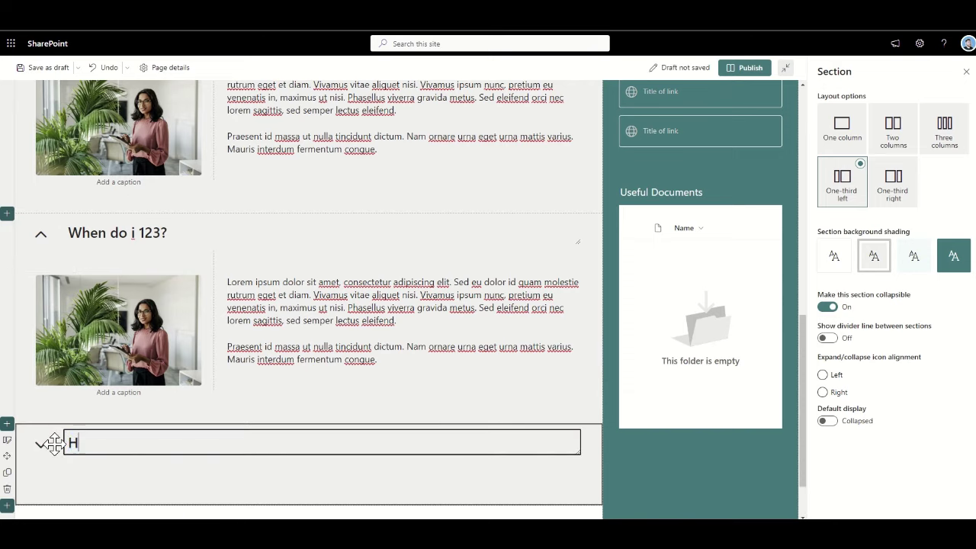
type("ow will i know whe")
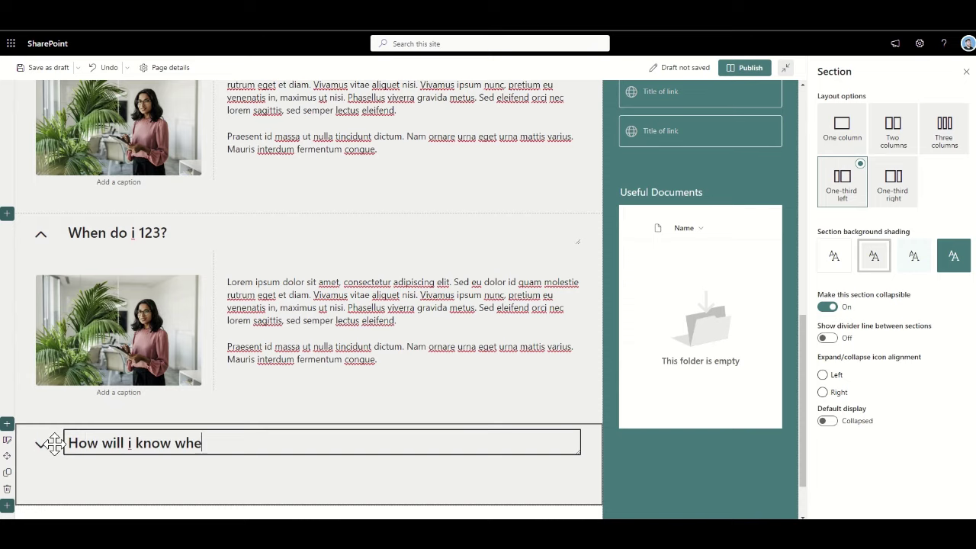
type("n abc?")
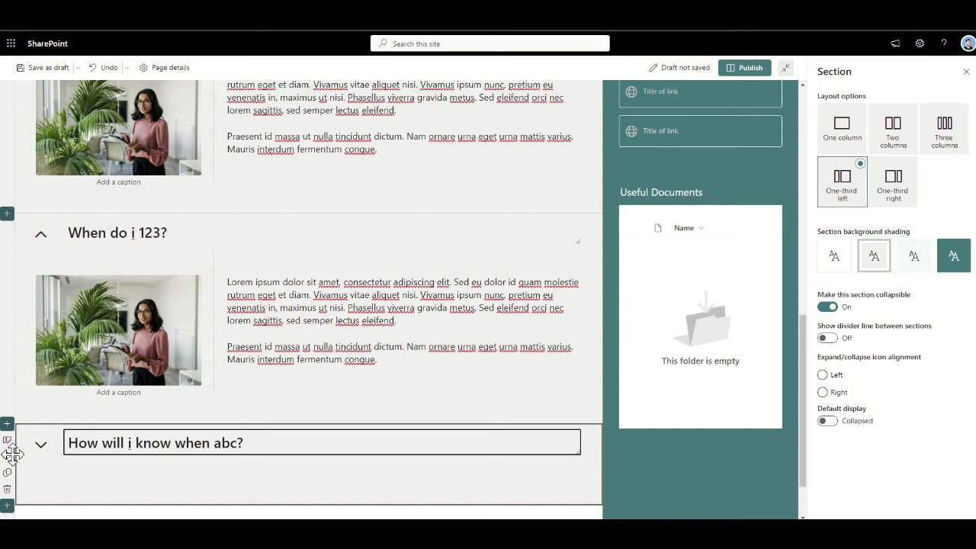
Publish the "How to run a workshop" page and save it as a page template
scroll(52, 456, "down", 2)
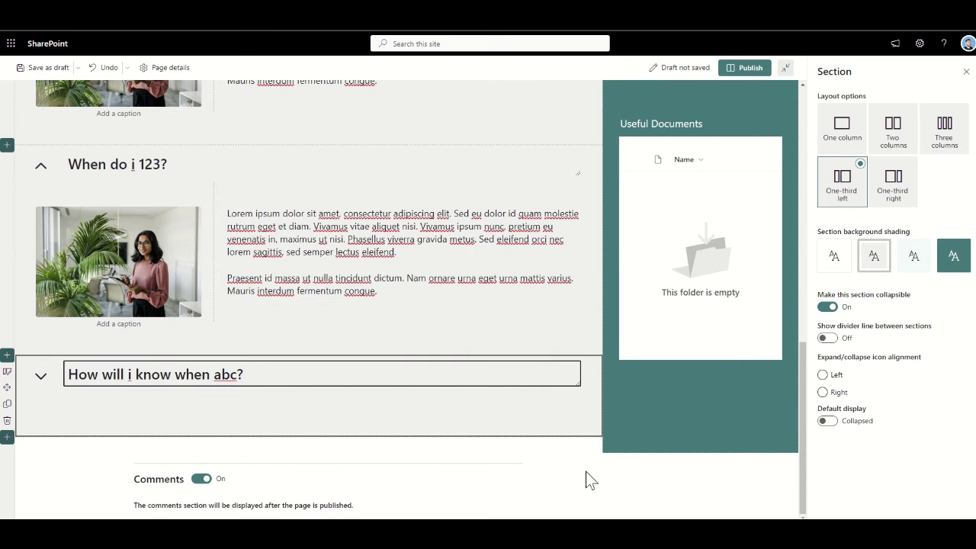
scroll(368, 271, "up", 4)
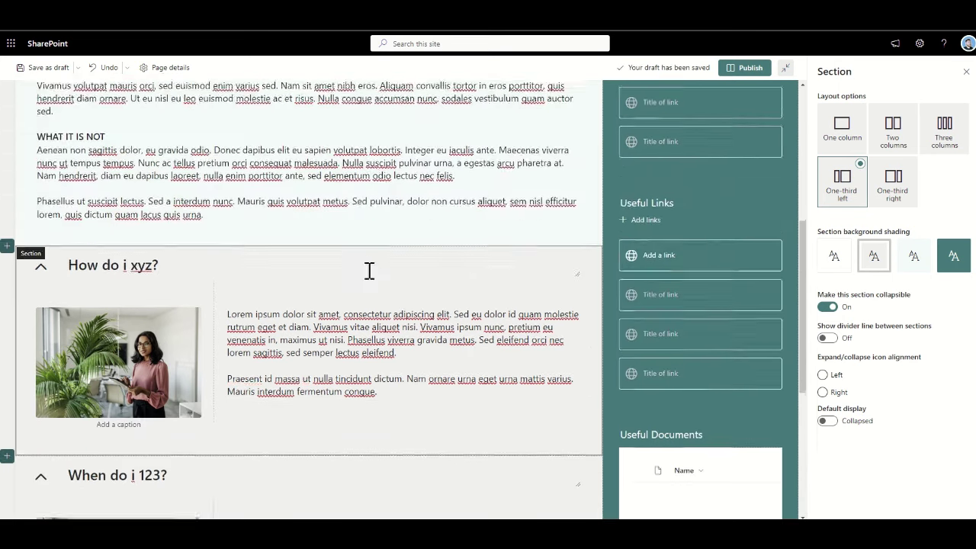
scroll(369, 271, "up", 5)
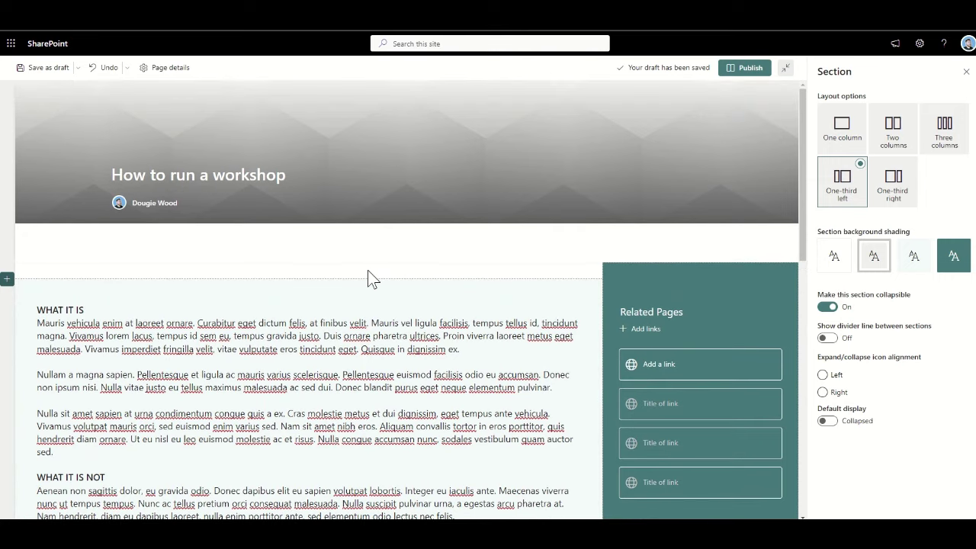
left_click(754, 69)
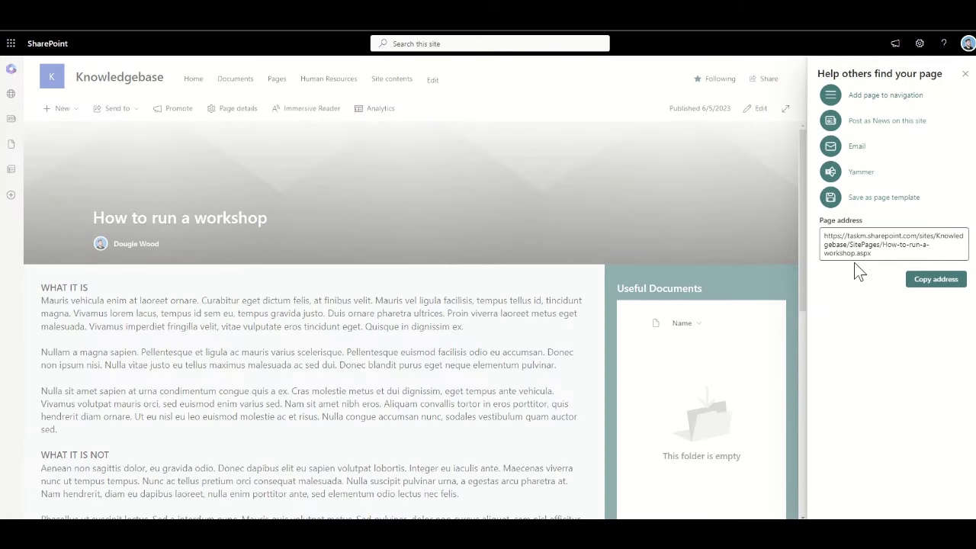
left_click(877, 199)
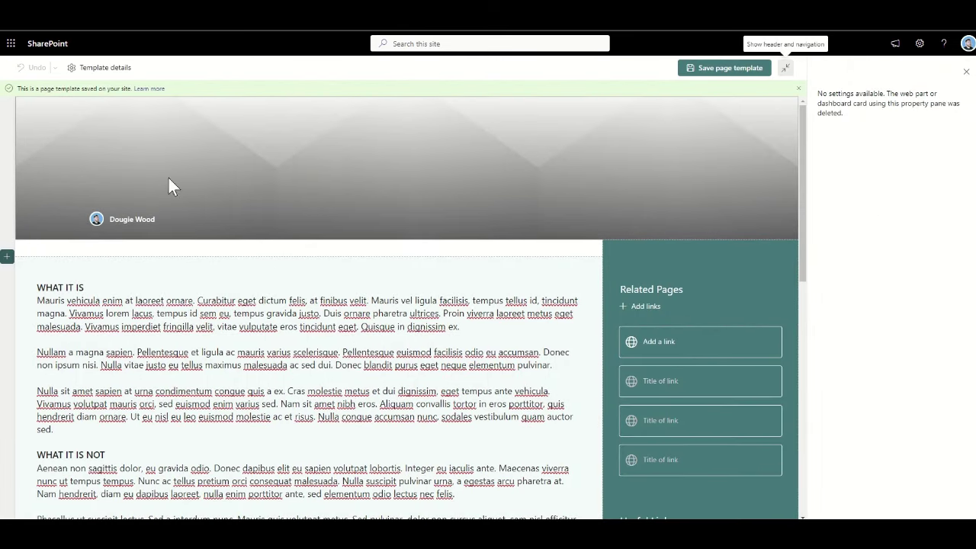
Title the page template "Knowledge Article" and save it
left_click(167, 177)
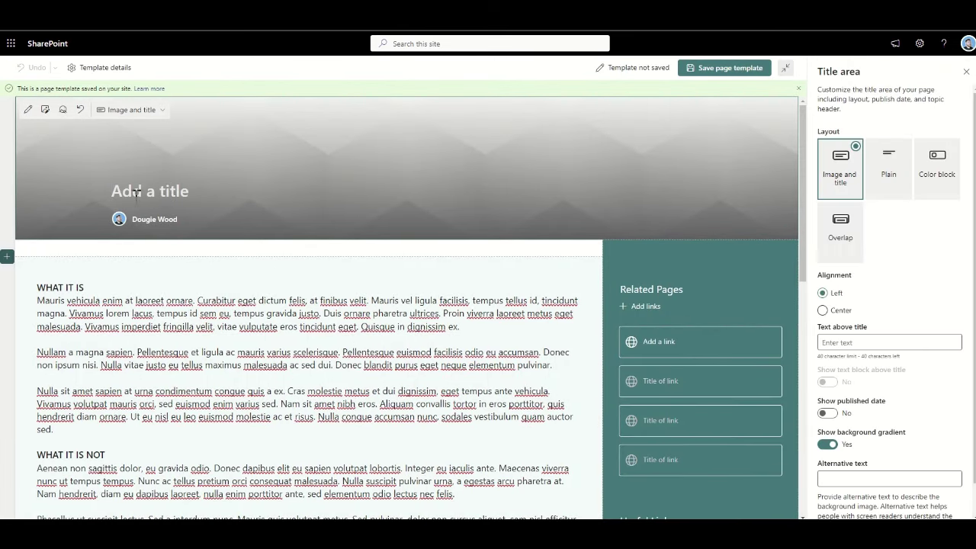
type("Knowledge Article")
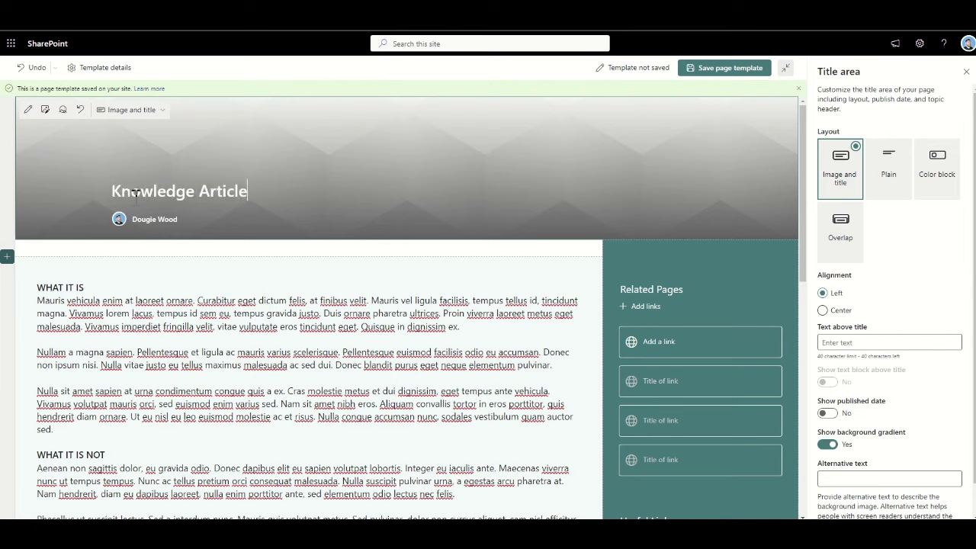
left_click(697, 67)
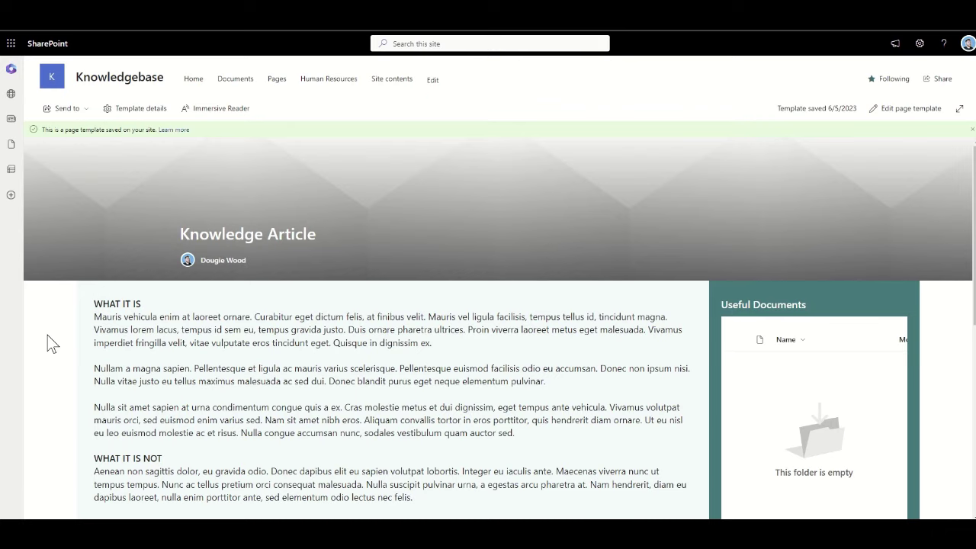
Create a new page from the Knowledge Article template on the site's home page and title it "How to run a requirements workshop"
left_click(53, 84)
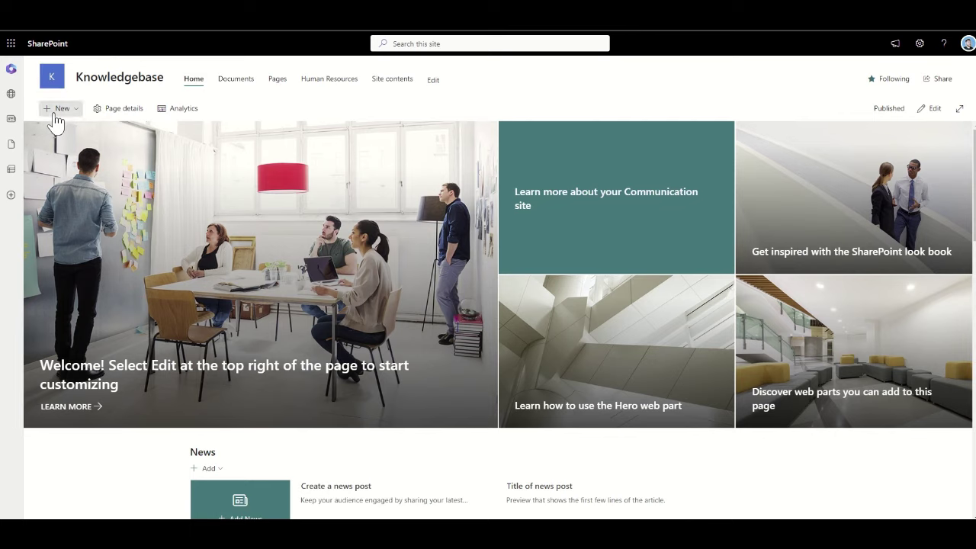
left_click(58, 110)
left_click(55, 168)
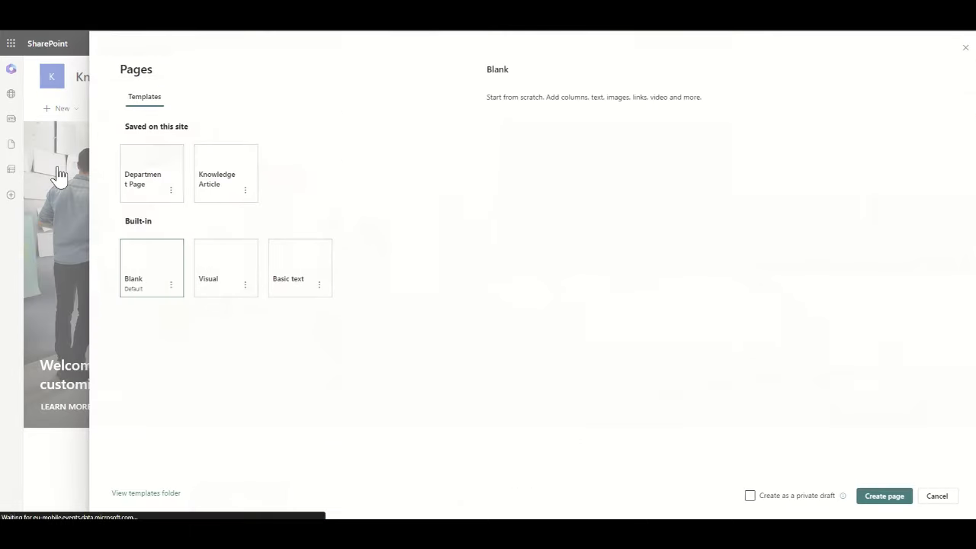
double_click(230, 177)
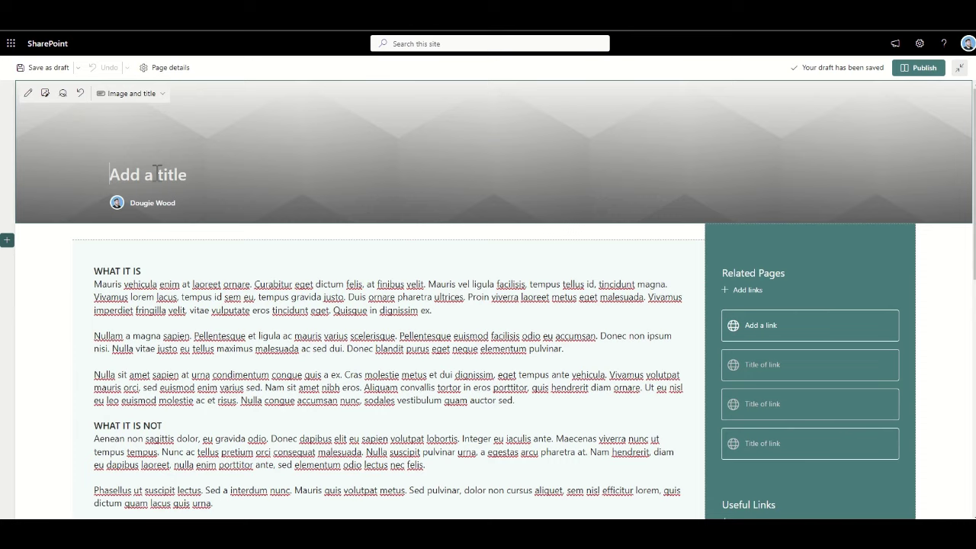
type("How to run a requirements workshop")
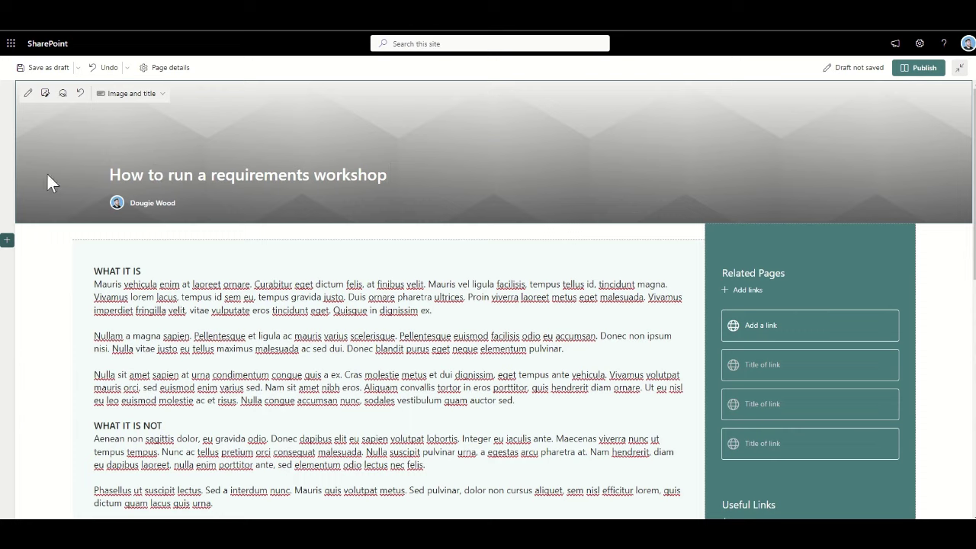
Set the title area's background to the stock "meeting" image of a man with sticky notes and move its focal point upward
left_click(45, 94)
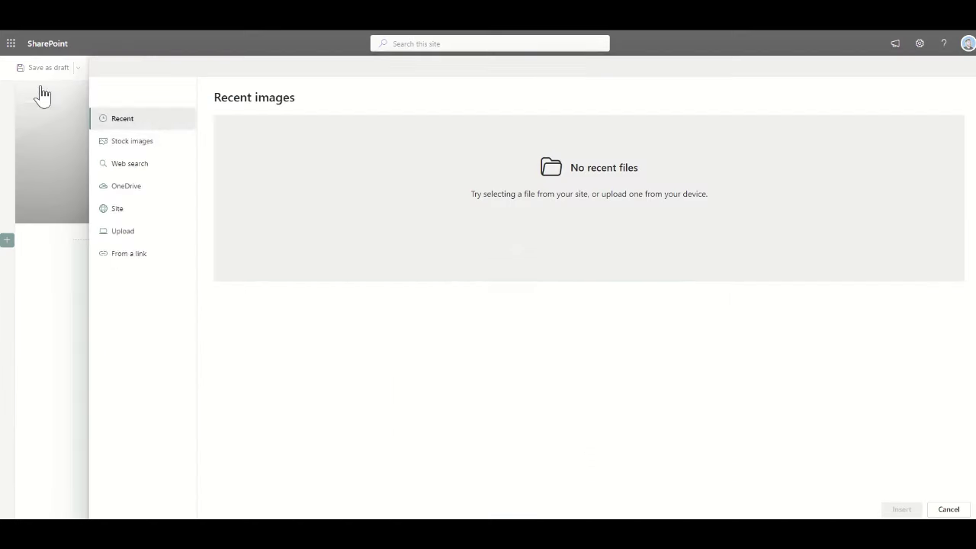
left_click(170, 145)
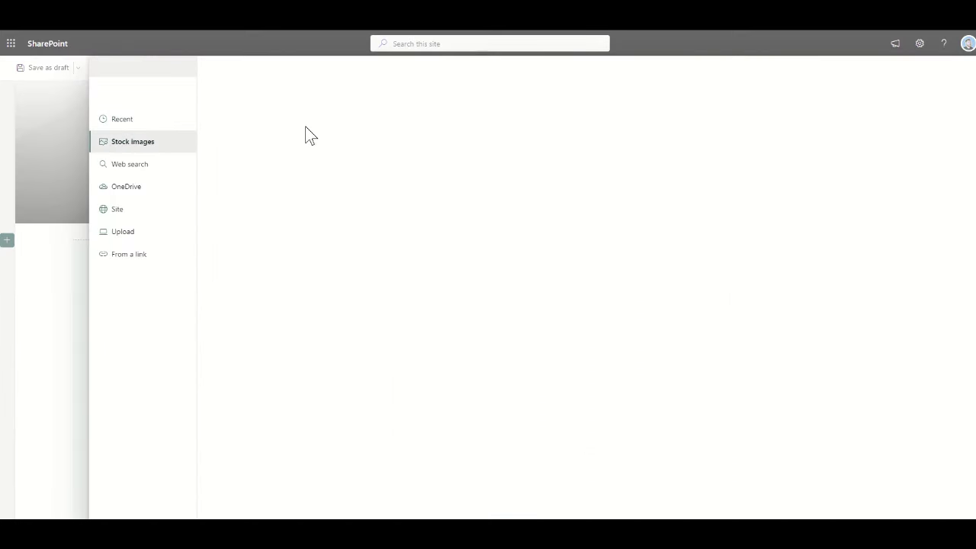
type("meeting")
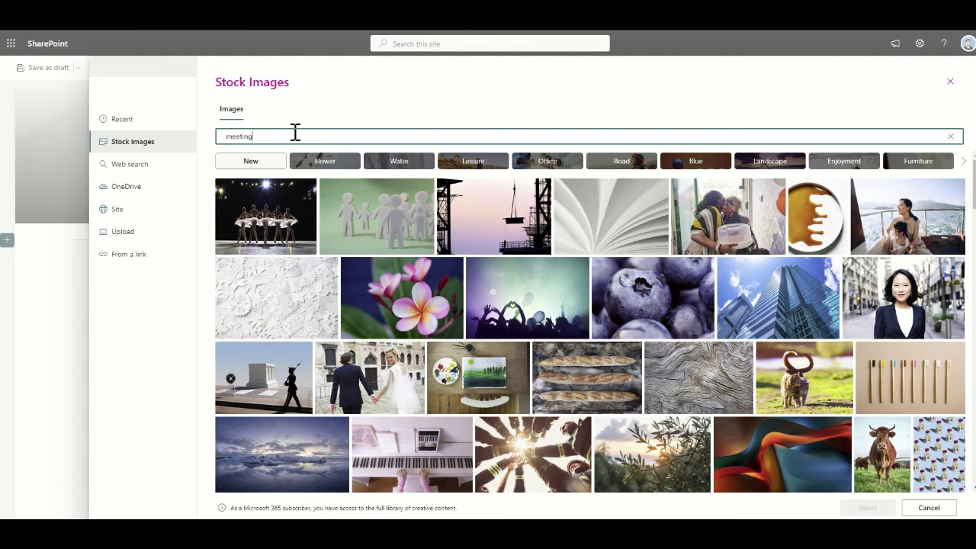
key("Return")
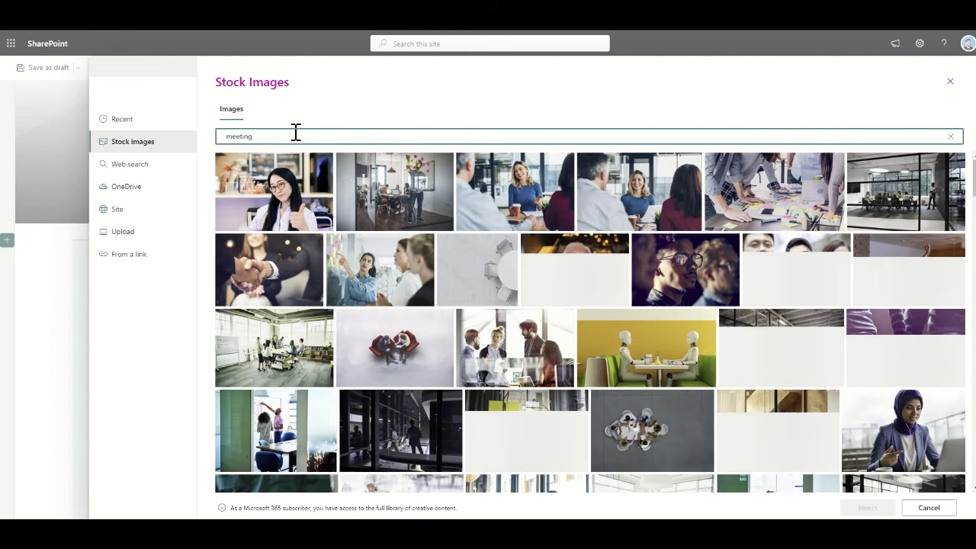
left_click(441, 202)
left_click(867, 507)
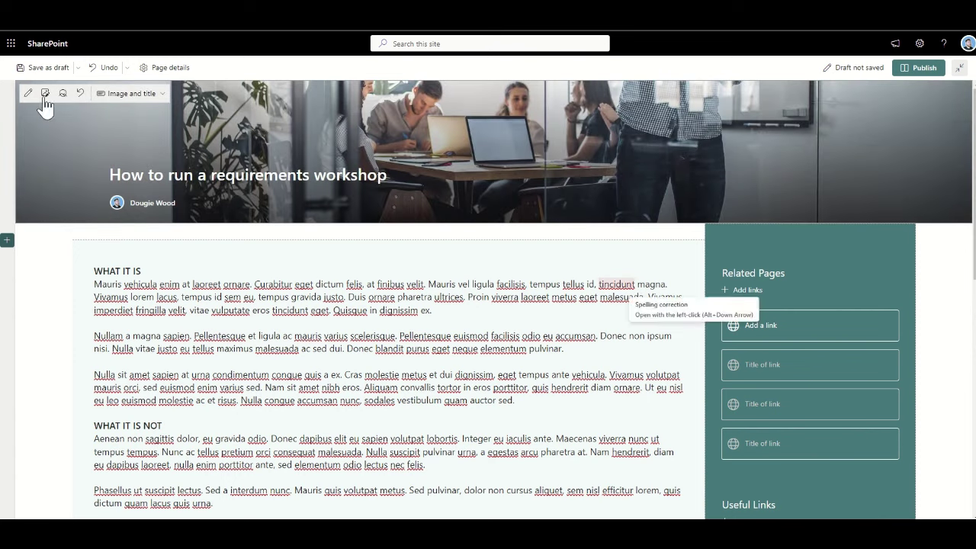
left_click(60, 95)
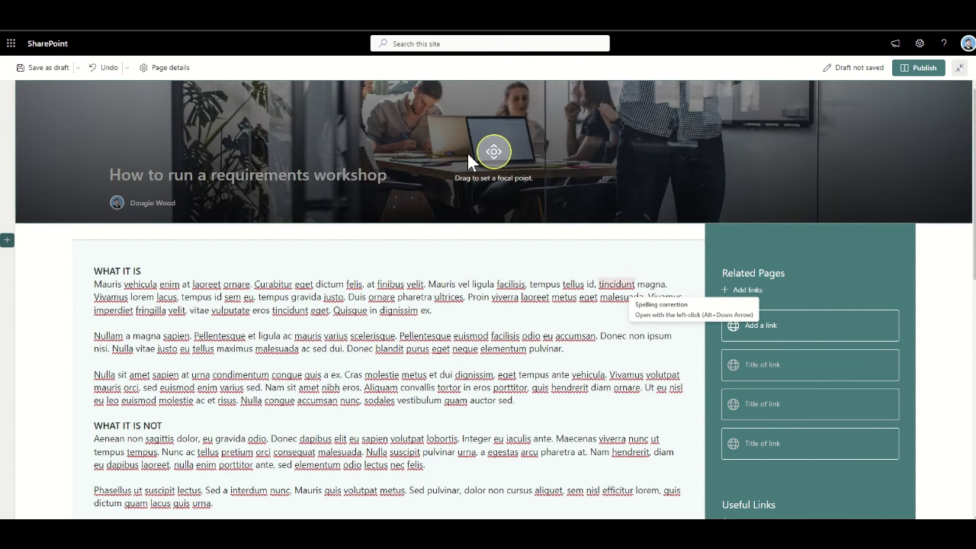
left_click_drag(468, 154, 502, 95)
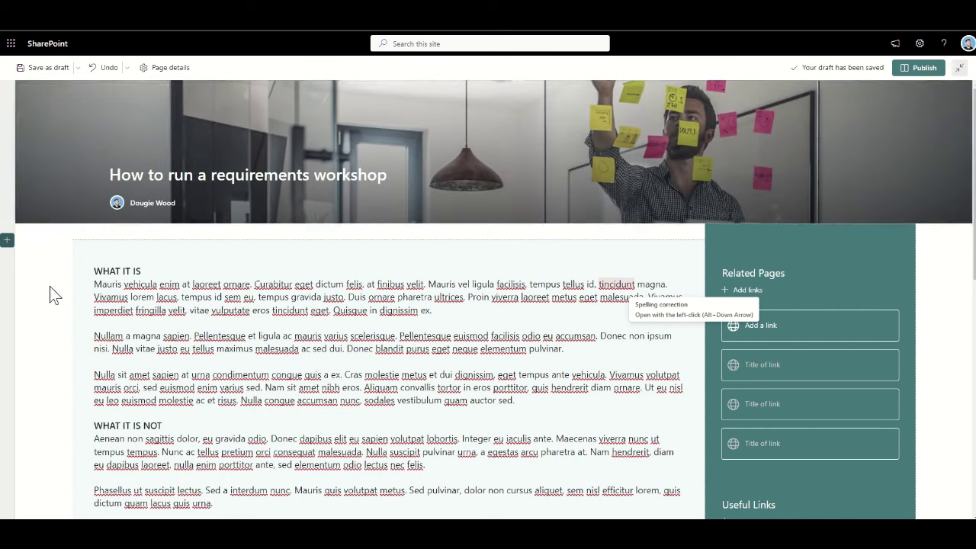
Switch to the Lorem Ipsum generator page and copy its last three placeholder paragraphs
scroll(50, 286, "down", 1)
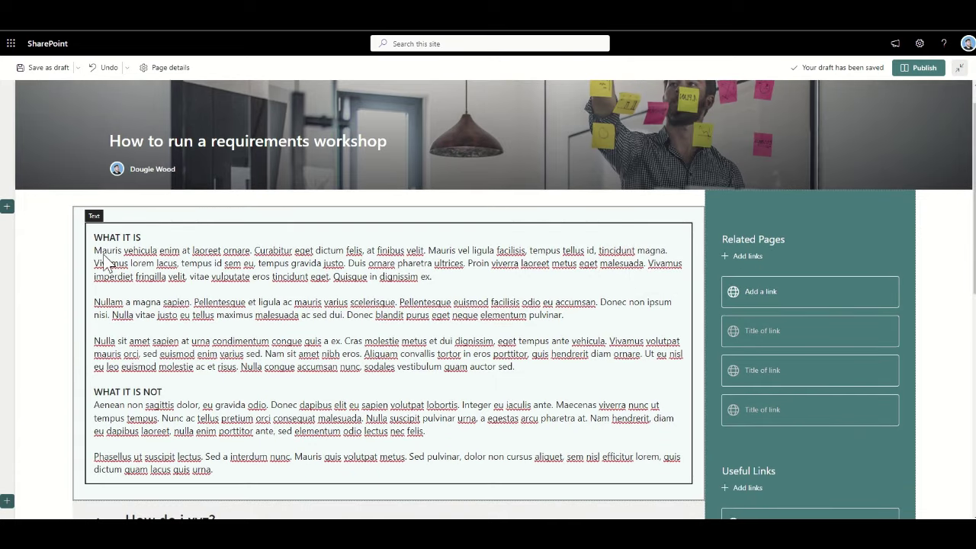
scroll(133, 309, "down", 2)
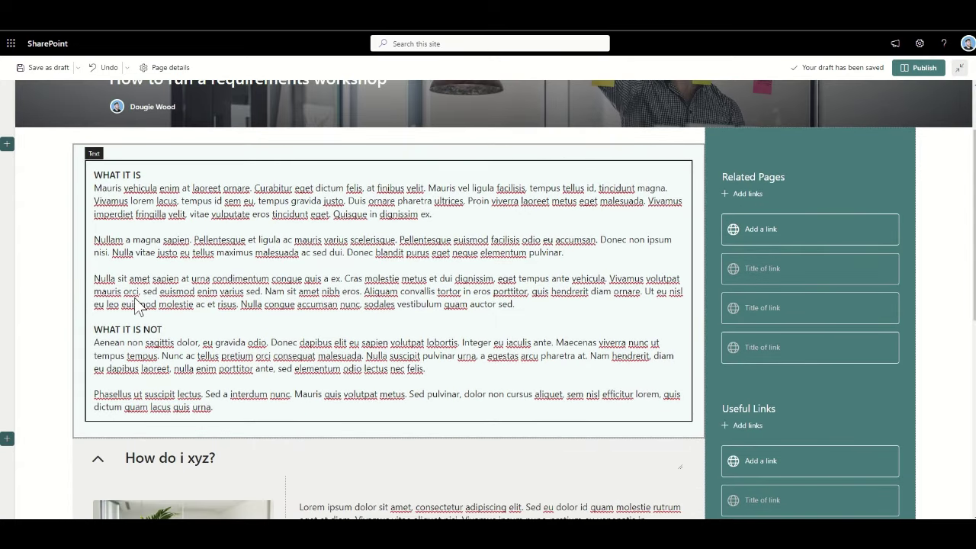
left_click(136, 245)
key("alt+Tab")
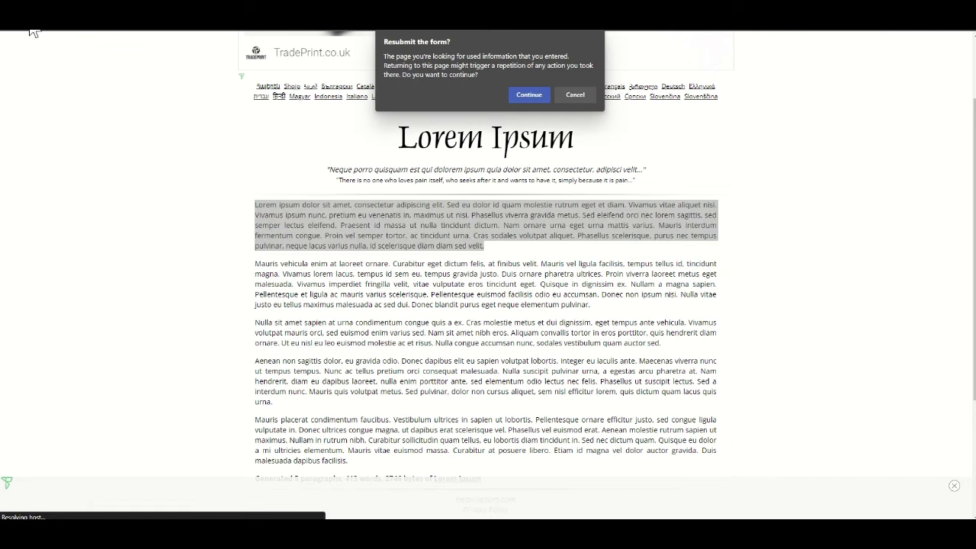
key("Escape")
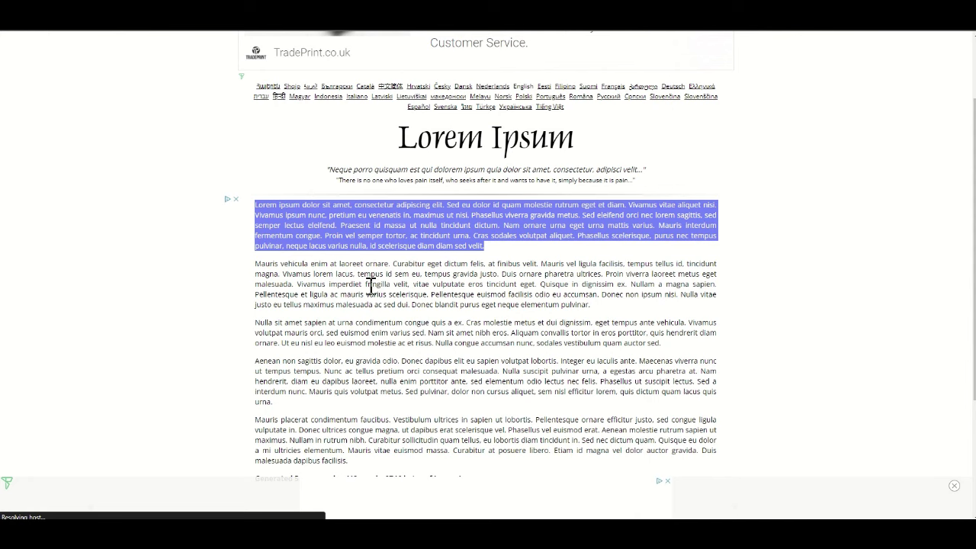
scroll(420, 392, "down", 1)
left_click(369, 401)
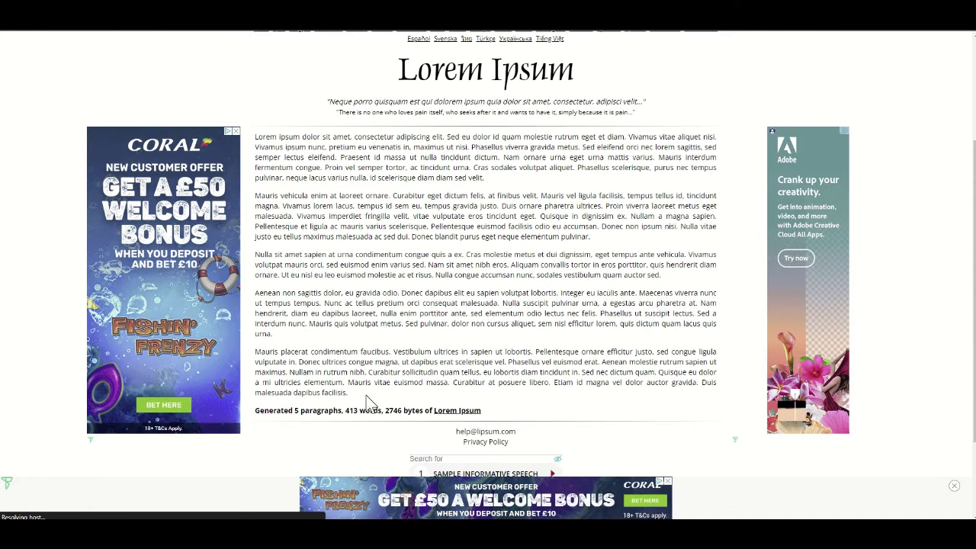
left_click_drag(367, 402, 250, 253)
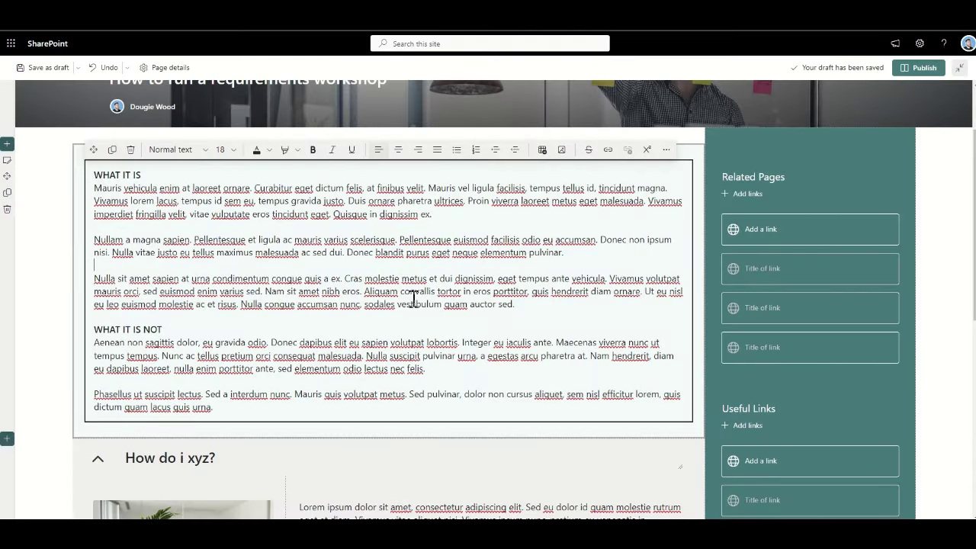
Replace the body text under both WHAT IT IS and WHAT IT IS NOT with the copied placeholder paragraphs
left_click_drag(516, 305, 84, 191)
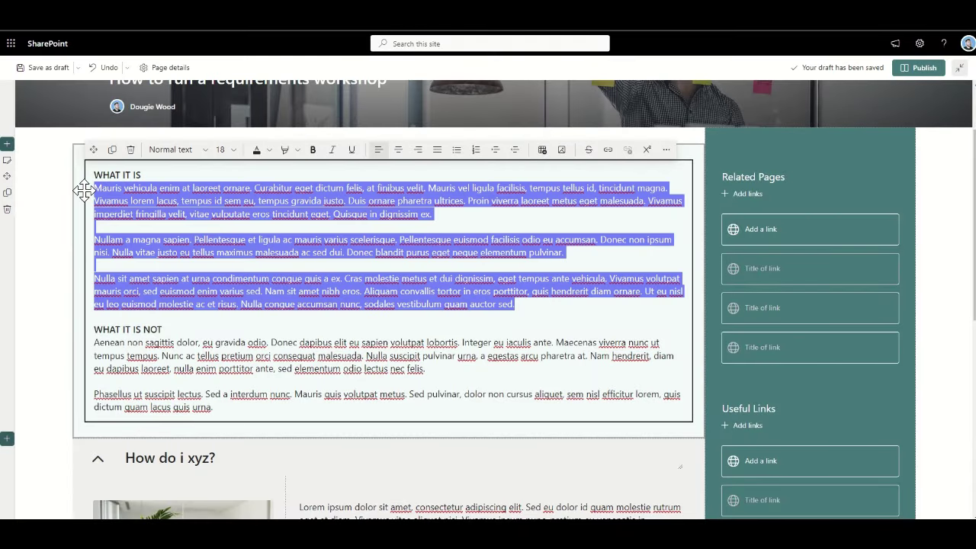
type("Nulla sit amet sapien at urna condimentum congue quis a ex. Cras molestie metus et dui dignissim, eget tempus ante vehicula. Vivamus volutpat mauris orci, sed euismod enim varius sed. Nam sit amet nibh eros. Aliquam convallis tortor in eros porttitor, quis hendrerit diam ornare. Ut eu nisl eu leo euismod molestie ac et risus. Nulla congue accumsan nunc, sodales vestibulum quam auctor sed. Aenean non sagittis dolor, eu gravida odio. Donec dapibus elit eu sapien volutpat lobortis. Integer eu iaculis ante. Maecenas viverra nunc ut tempus tempus. Nunc ac tellus pretium orci consequat malesuada. Nulla suscipit pulvinar urna, a egestas arcu pharetra at. Nam hendrerit, diam eu dapibus laoreet, nulla enim porttitor ante, sed elementum odio lectus nec felis. Phasellus ut suscipit lectus. Sed a interdum nunc. Mauris quis volutpat metus. Sed pulvinar, dolor non cursus aliquet, sem nisl efficitur lorem, quis dictum quam lacus quis urna. Mauris placerat condimentum faucibus. Vestibulum ultrices in sapien ut lobortis. Pellentesque ornare efficitur justo, sed congue ligula vulputate in. Donec ultrices congue magna, ut dapibus erat scelerisque vel. Phasellus vel euismod erat. Aenean molestie rutrum sapien ut maximus. Nullam in rutrum nibh. Curabitur sollicitudin quam tellus, eu lobortis diam tincidunt in. Sed nec dictum quam. Quisque eu dolor a mi ultrices elementum. Mauris vitae euismod massa. Curabitur at posuere libero. Etiam id magna vel dolor auctor gravida. Duis malesuada dapibus facilisis.")
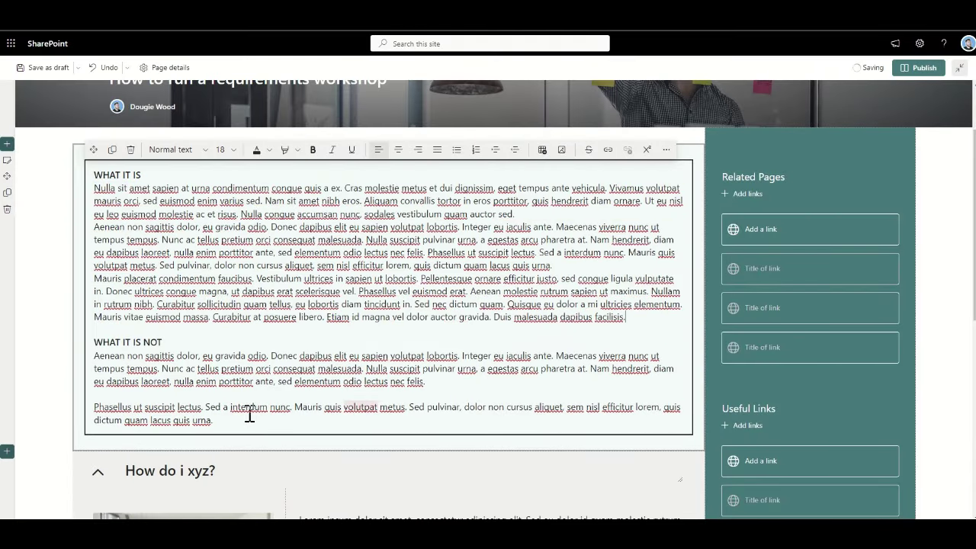
left_click_drag(213, 420, 90, 352)
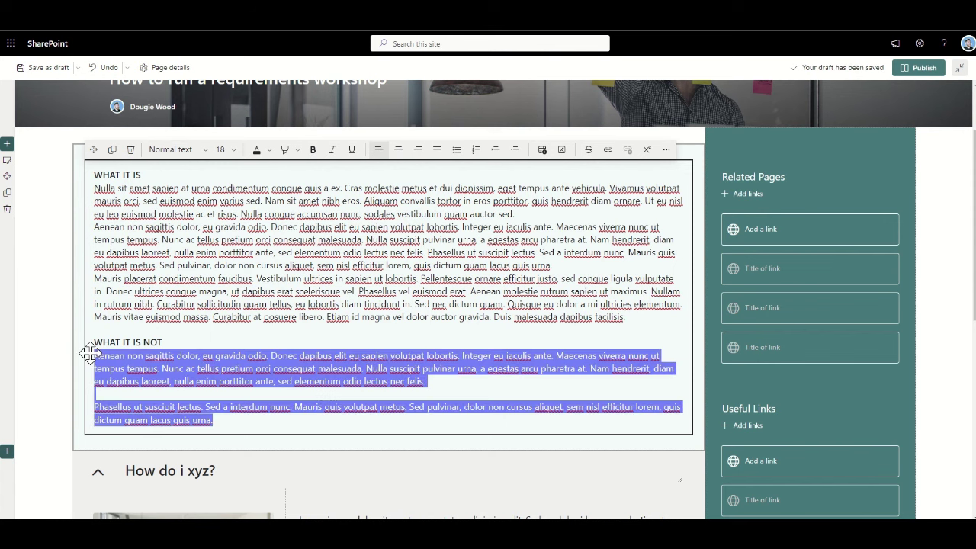
type("Nulla sit amet sapien at urna condimentum congue quis a ex. Cras molestie metus et dui dignissim, eget tempus ante vehicula. Vivamus volutpat mauris orci, sed euismod enim varius sed. Nam sit amet nibh eros. Aliquam convallis tortor in eros porttitor, quis hendrerit diam ornare. Ut eu nisl eu leo euismod molestie ac et risus. Nulla congue accumsan nunc, sodales vestibulum quam auctor sed. Aenean non sagittis dolor, eu gravida odio. Donec dapibus elit eu sapien volutpat lobortis. Integer eu iaculis ante. Maecenas viverra nunc ut tempus tempus. Nunc ac tellus pretium orci consequat malesuada. Nulla suscipit pulvinar urna, a egestas arcu pharetra at. Nam hendrerit, diam eu dapibus laoreet, nulla enim porttitor ante, sed elementum odio lectus nec felis. Phasellus ut suscipit lectus. Sed a interdum nunc. Mauris quis volutpat metus. Sed pulvinar, dolor non cursus aliquet, sem nisl efficitur lorem, quis dictum quam lacus quis urna. Mauris placerat condimentum faucibus. Vestibulum ultrices in sapien ut lobortis. Pellentesque ornare efficitur justo, sed congue ligula vulputate in. Donec ultrices congue magna, ut dapibus erat scelerisque vel. Phasellus vel euismod erat. Aenean molestie rutrum sapien ut maximus. Nullam in rutrum nibh. Curabitur sollicitudin quam tellus, eu lobortis diam tincidunt in. Sed nec dictum quam. Quisque eu dolor a mi ultricies elementum. Mauris vitae euismod massa. Curabitur at posuere libero. Etiam id magna vel dolor auctor gravida. Duis malesuada dapibus facilisis.")
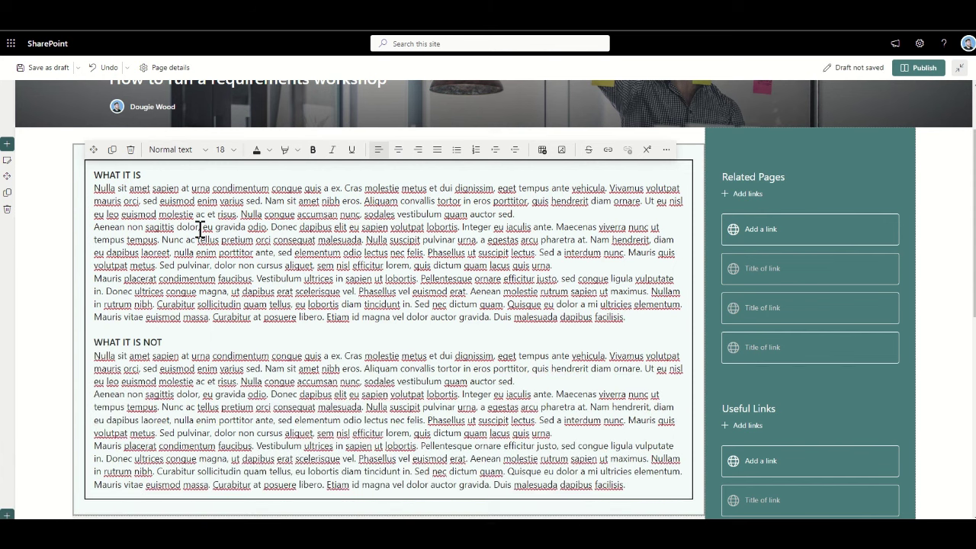
scroll(200, 229, "up", 2)
scroll(163, 311, "down", 1)
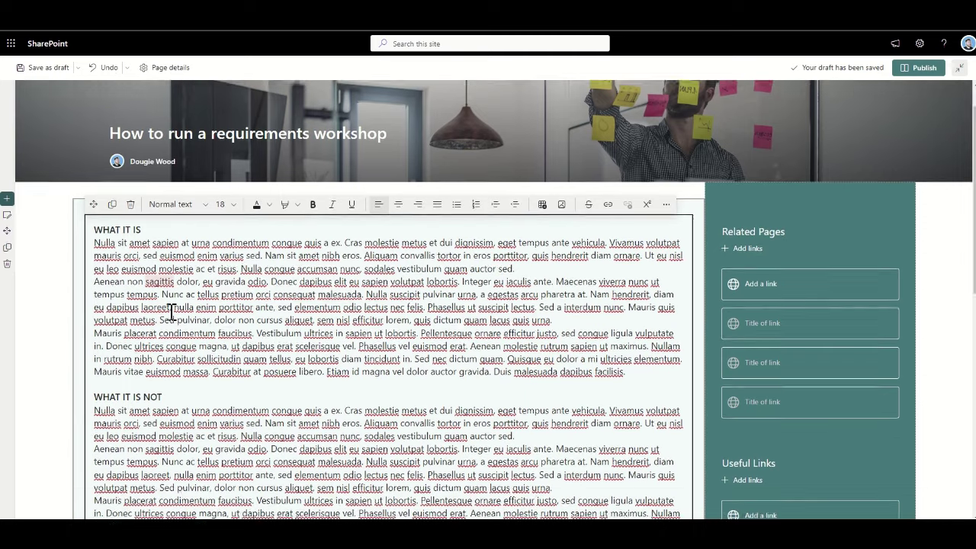
scroll(172, 311, "down", 1)
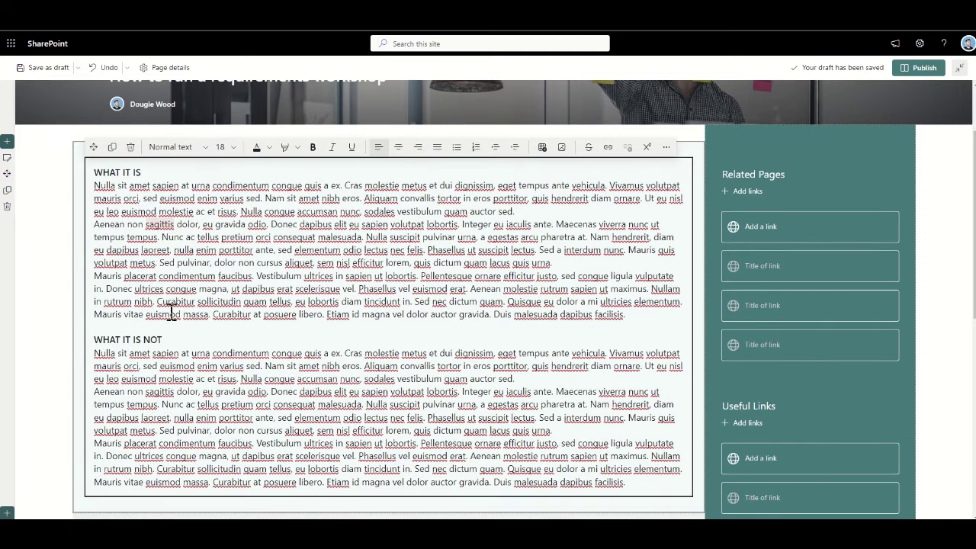
Add three links to the How-to-run-a-requirements-workshop page in the Related Pages quick links
left_click(749, 197)
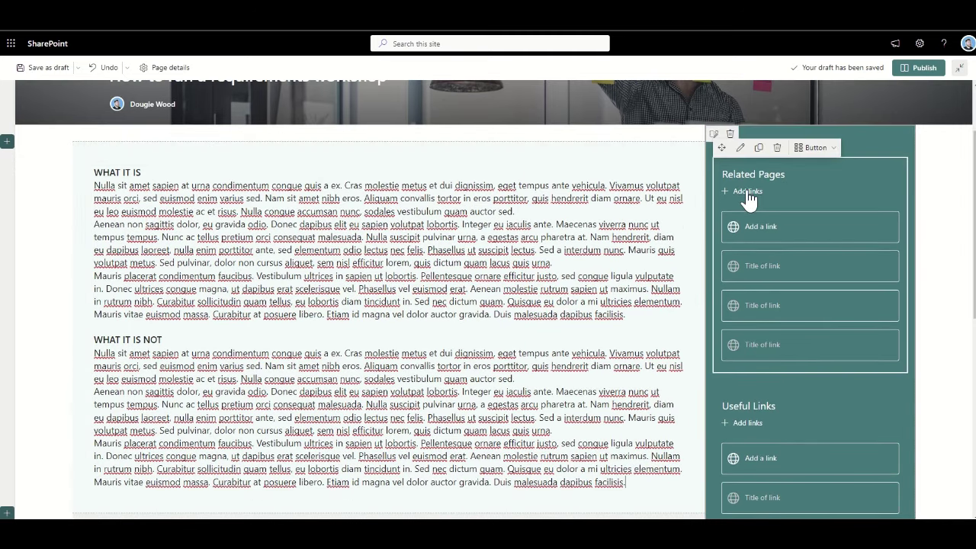
left_click(748, 192)
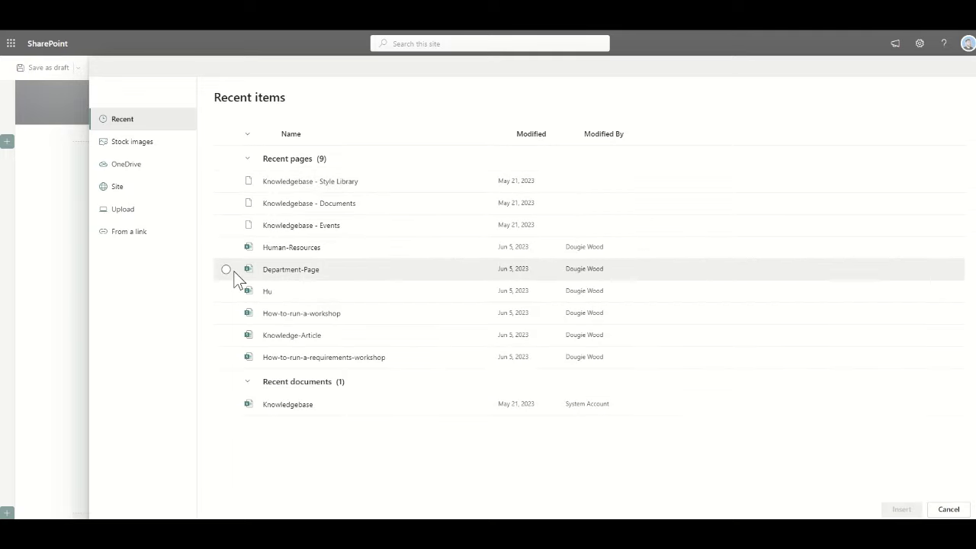
left_click(244, 364)
left_click(902, 509)
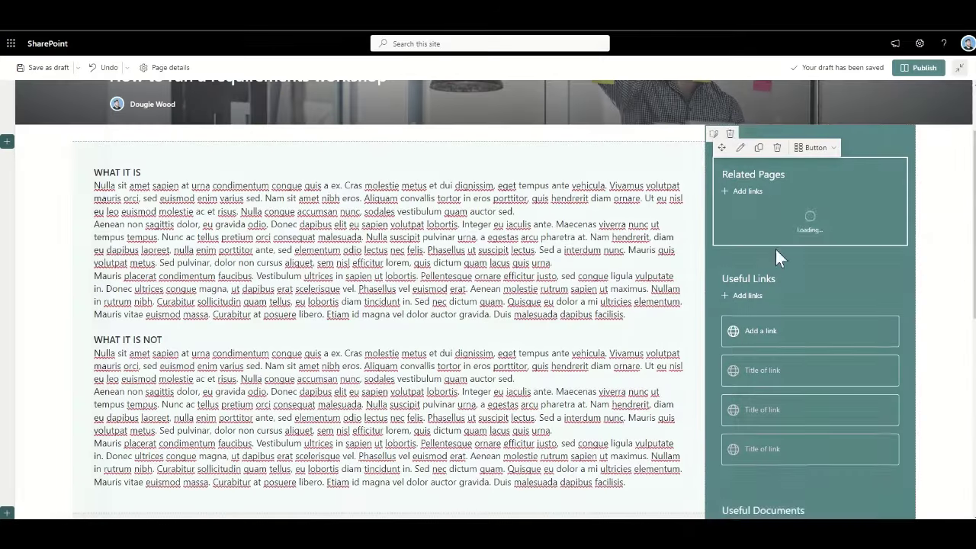
left_click(645, 191)
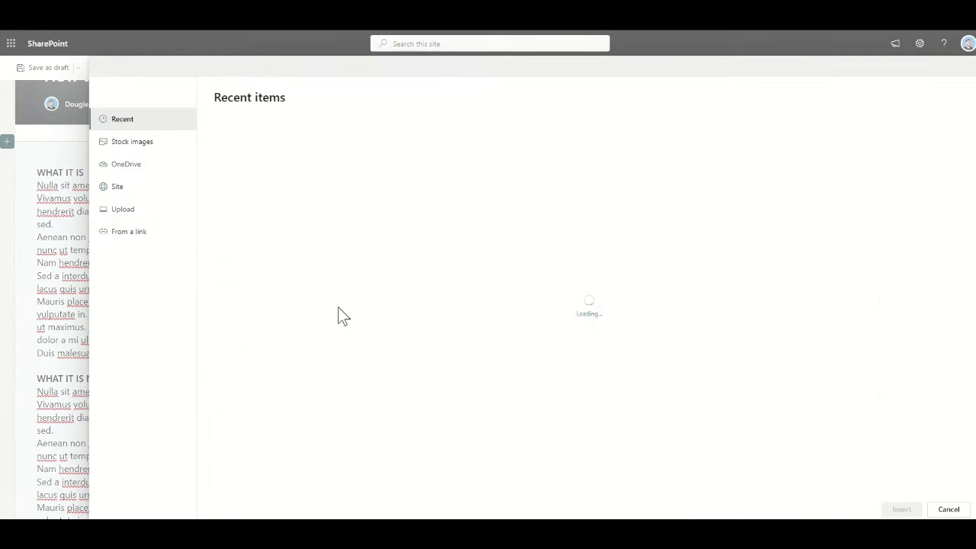
left_click(311, 361)
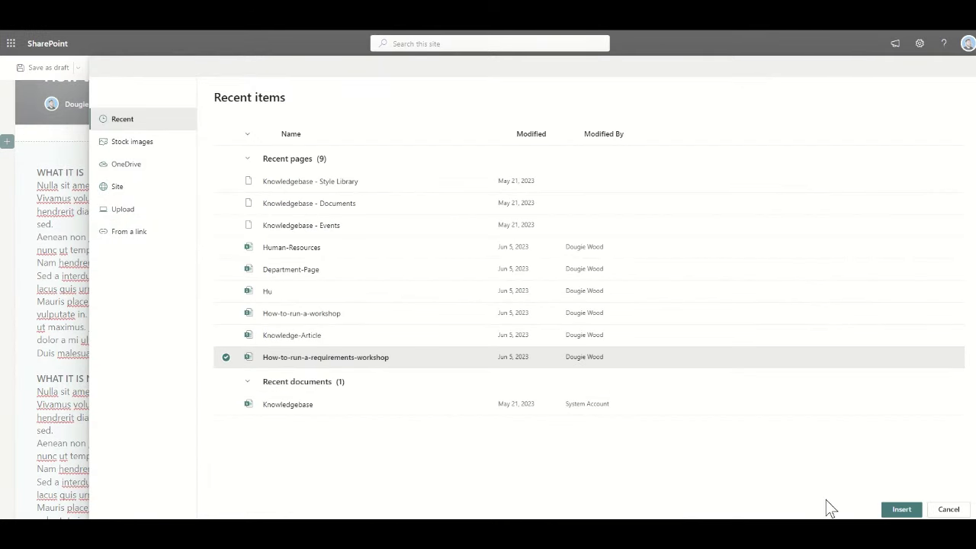
left_click(900, 510)
left_click(646, 192)
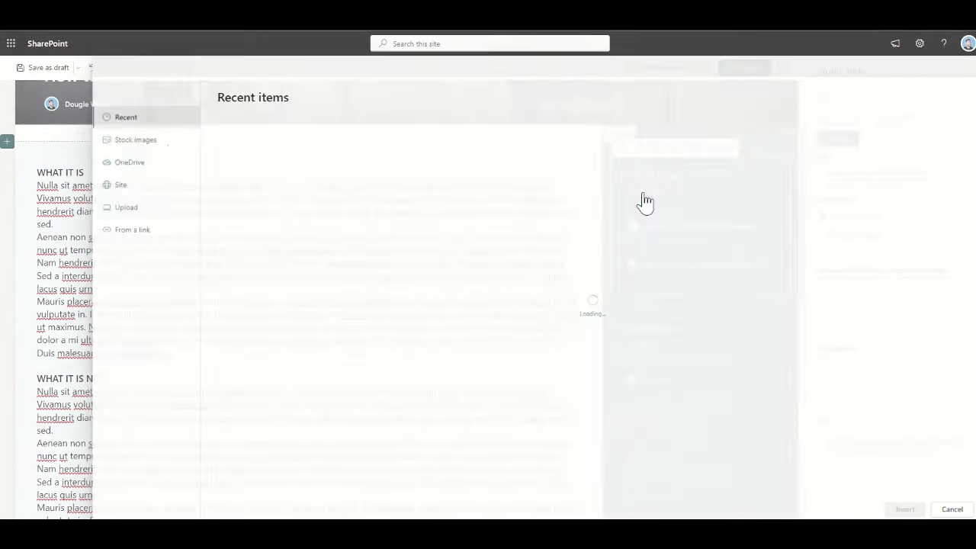
left_click(380, 362)
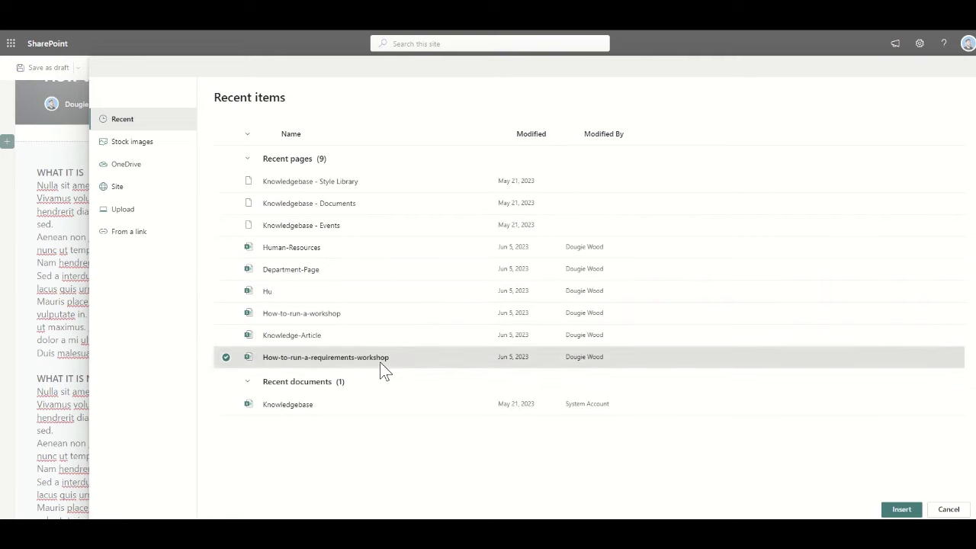
left_click(901, 510)
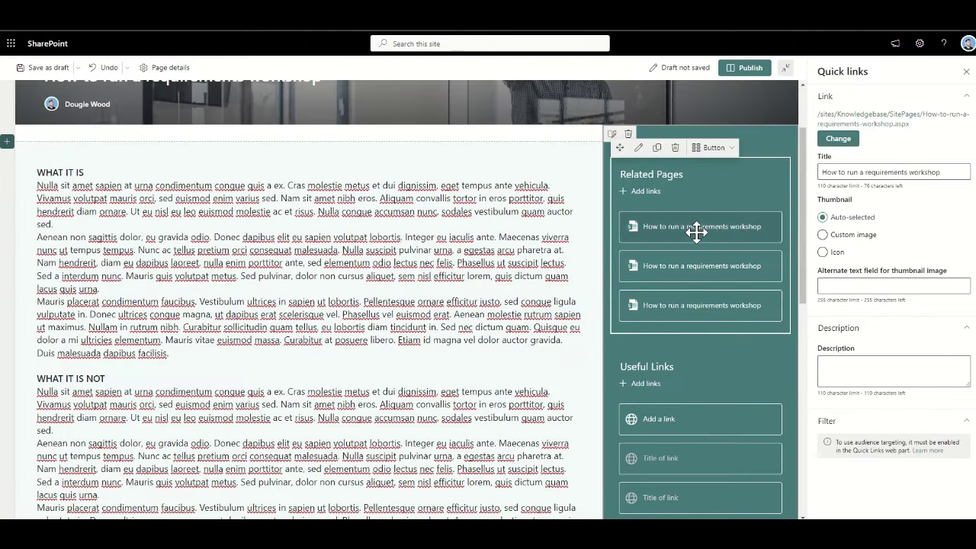
Give the first Related Pages link a solid warning triangle icon as its thumbnail
left_click(822, 253)
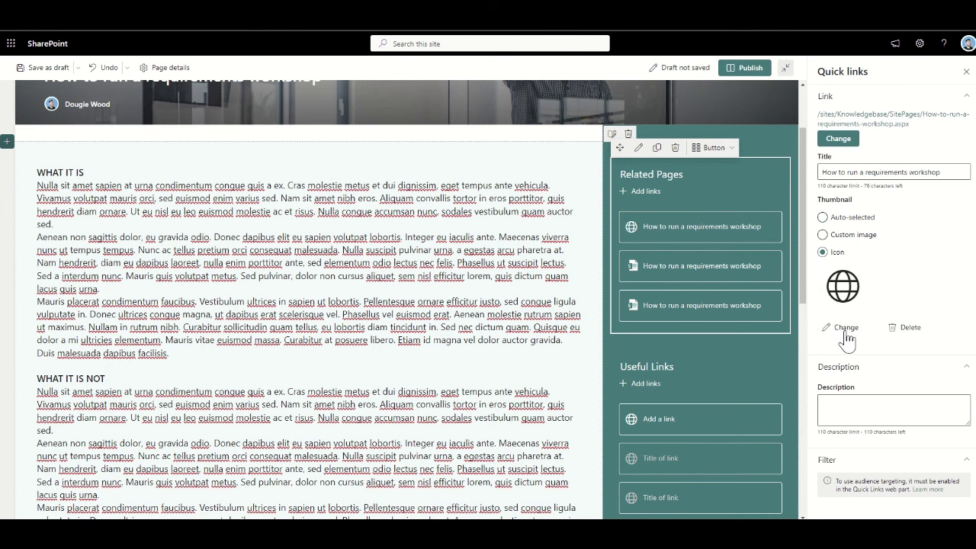
left_click(846, 330)
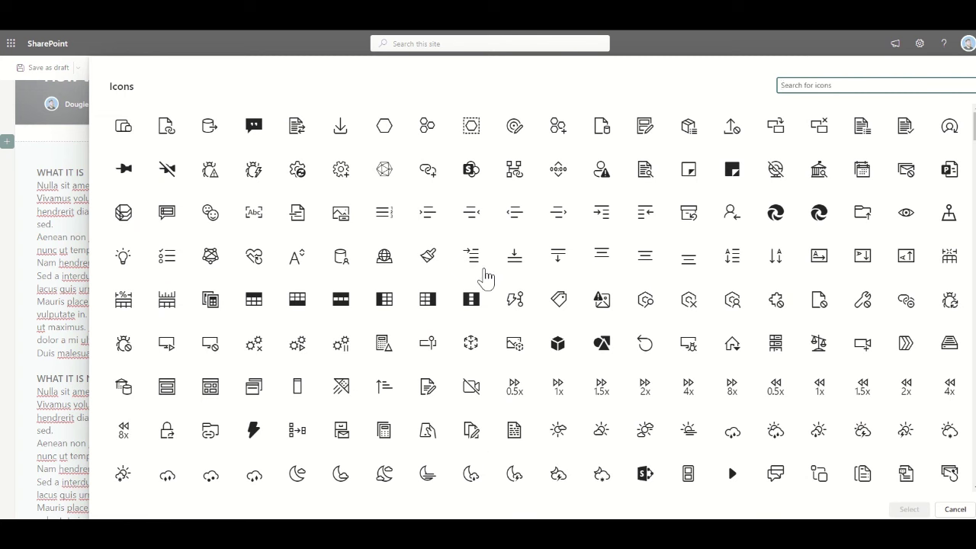
scroll(525, 407, "down", 15)
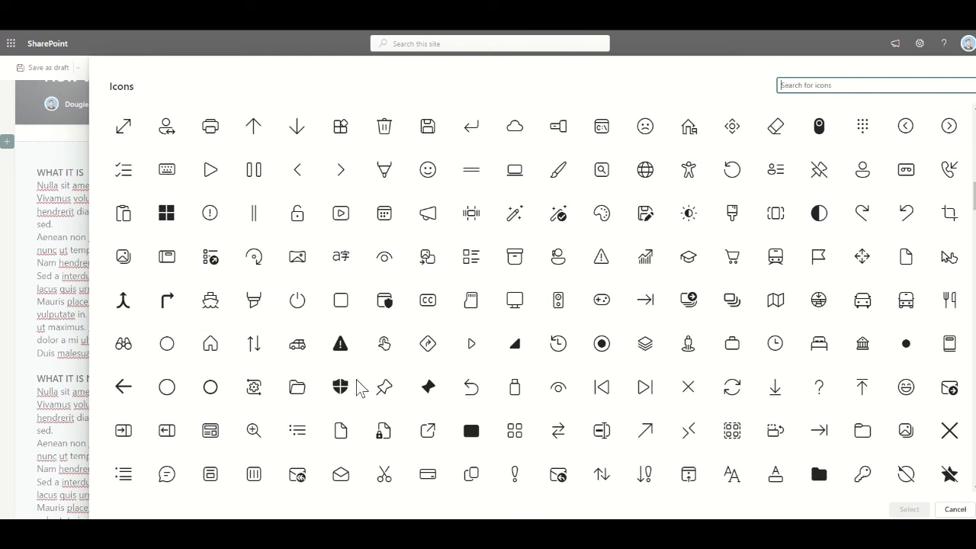
left_click(340, 344)
key("Return")
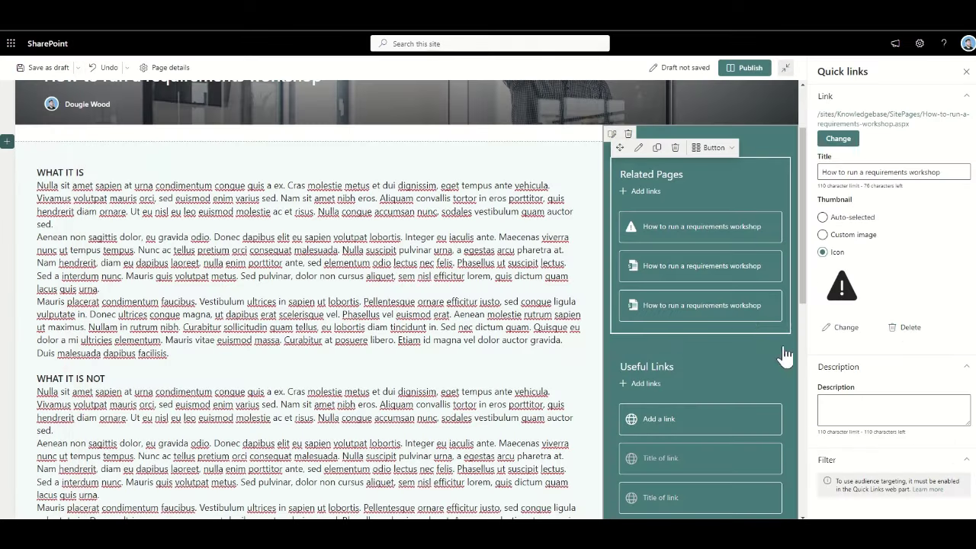
Set the second Related Pages link's thumbnail to the lightningboltsolid icon
left_click(823, 252)
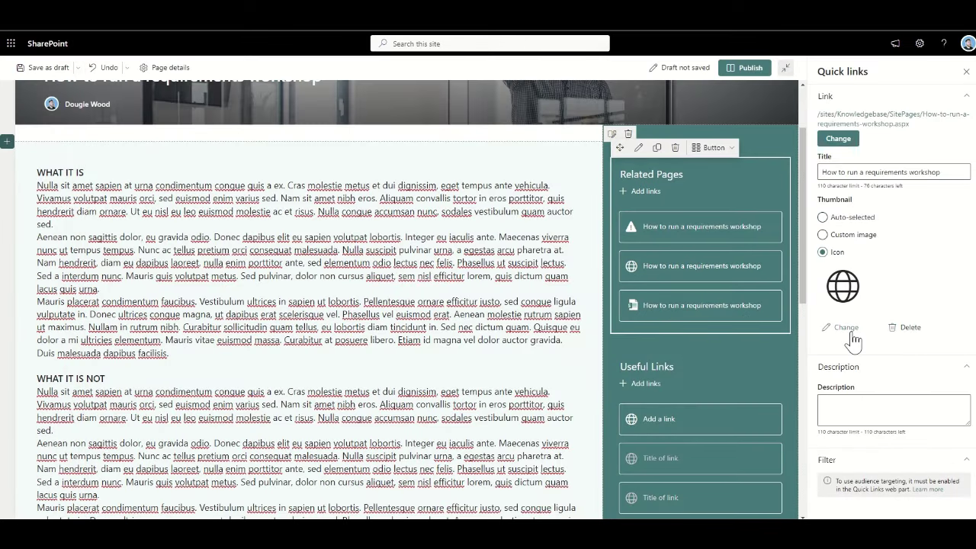
left_click(848, 332)
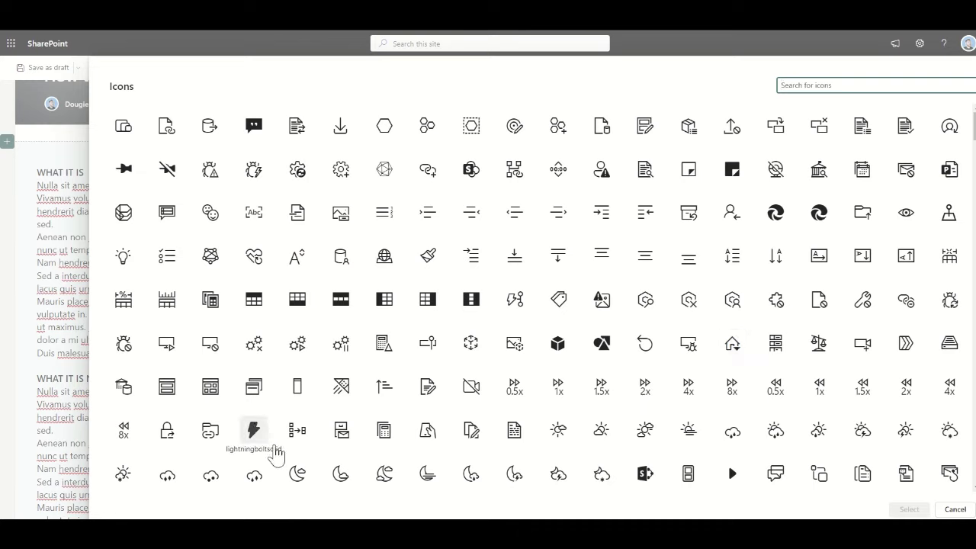
left_click(255, 431)
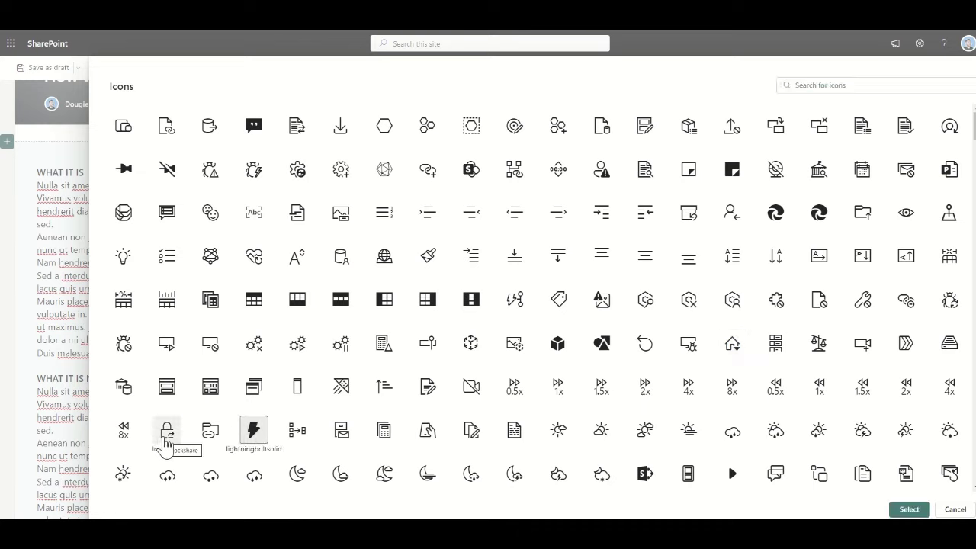
left_click(901, 512)
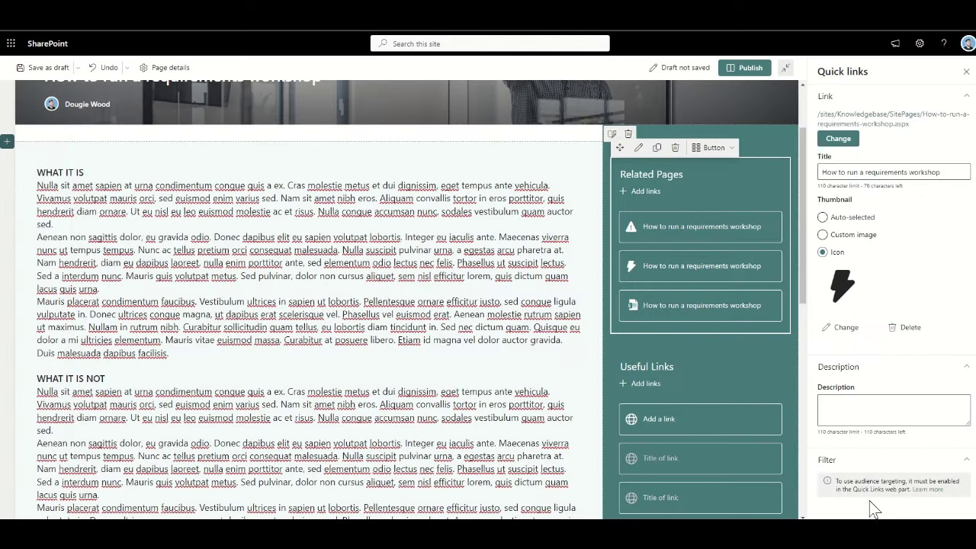
Set the third Related Pages link's thumbnail to the cubeshapesolid icon
left_click(822, 252)
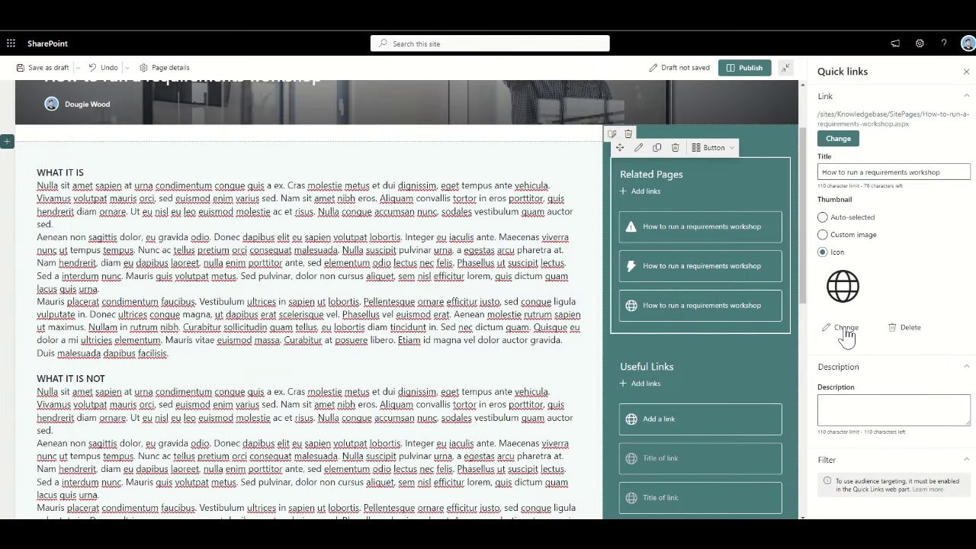
left_click(845, 328)
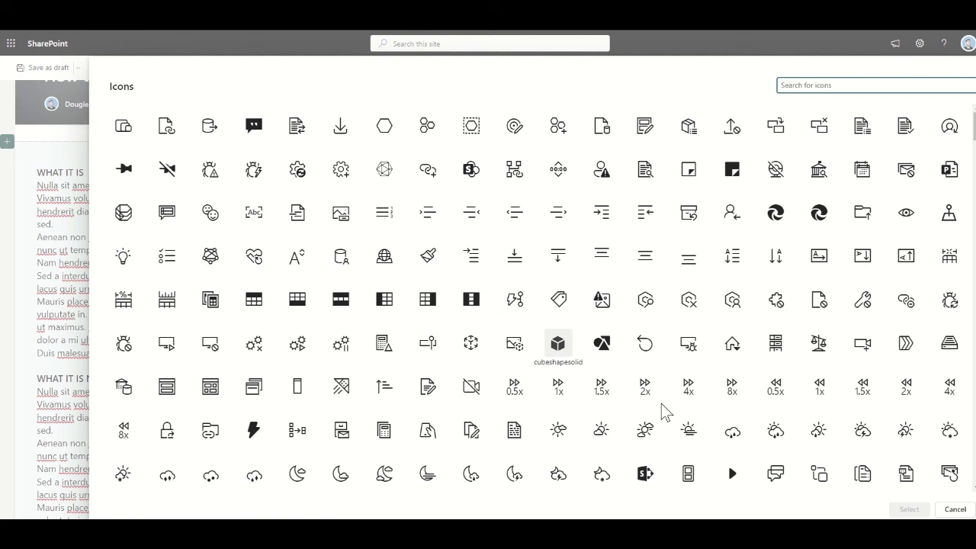
left_click(909, 509)
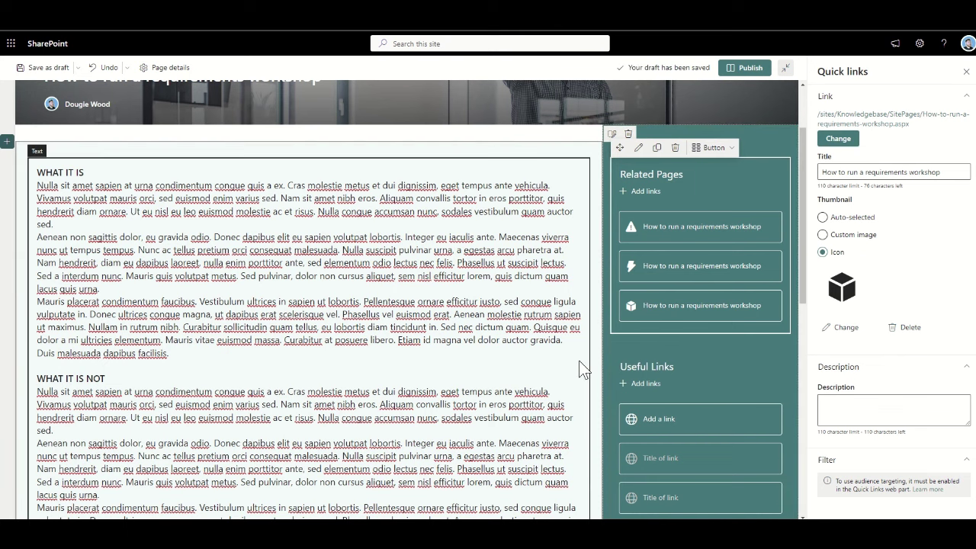
scroll(582, 369, "down", 3)
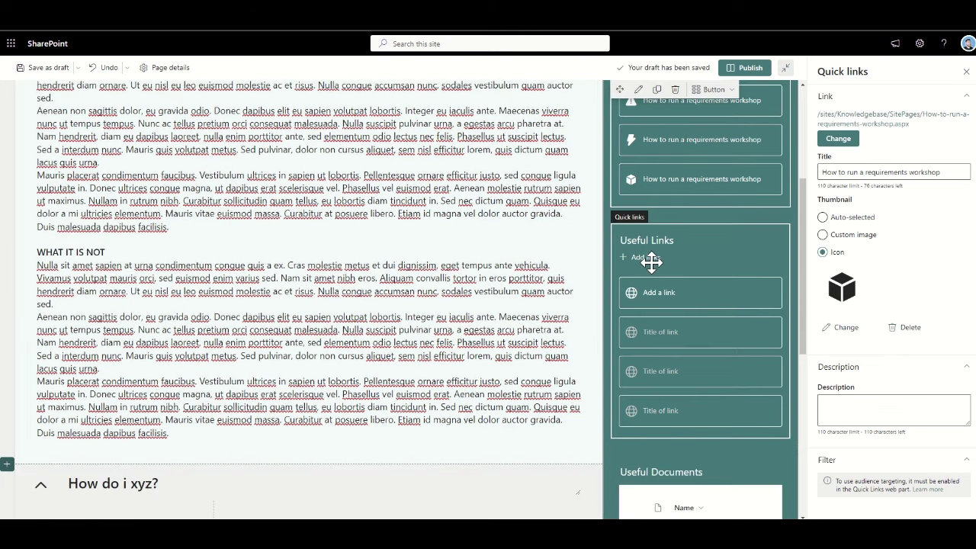
left_click(651, 263)
left_click(652, 259)
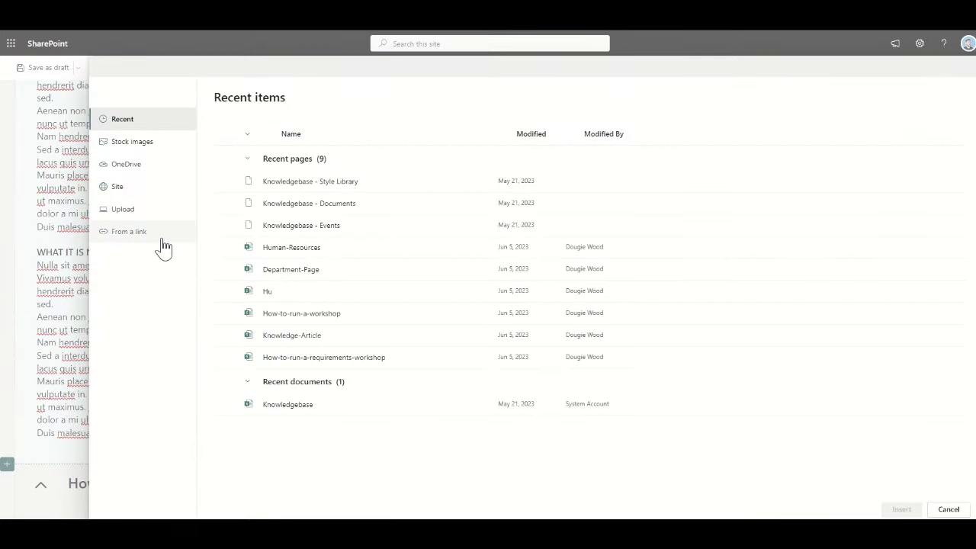
left_click(141, 231)
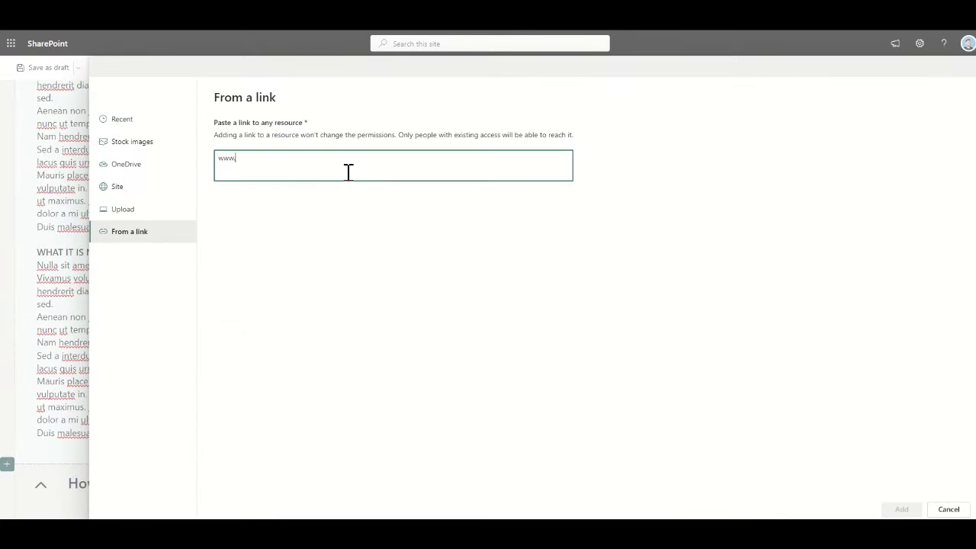
left_click(683, 339)
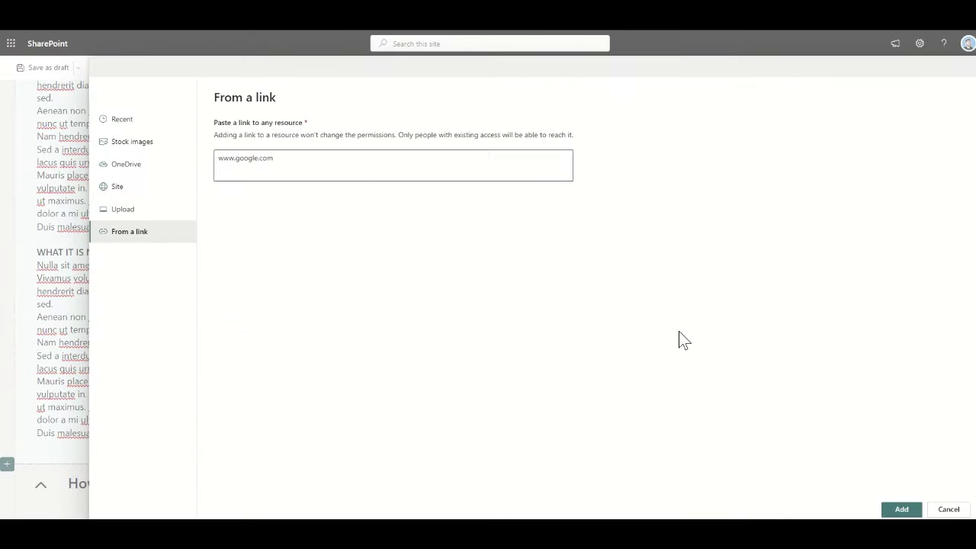
left_click(902, 509)
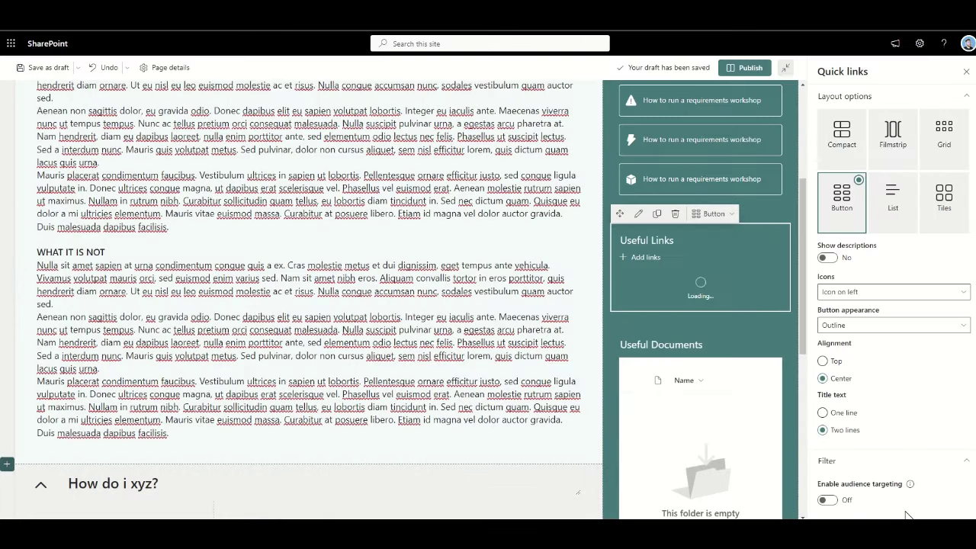
left_click(654, 262)
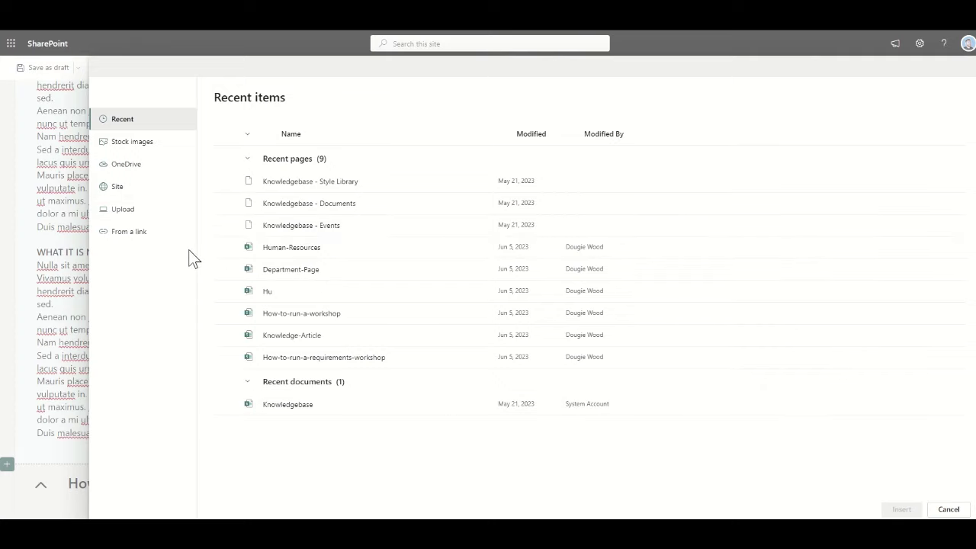
left_click(160, 233)
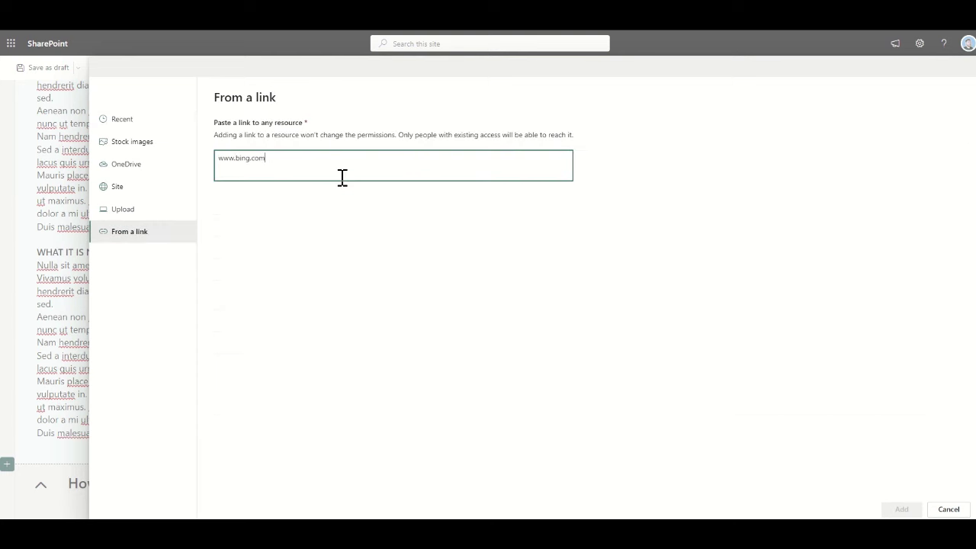
left_click(902, 509)
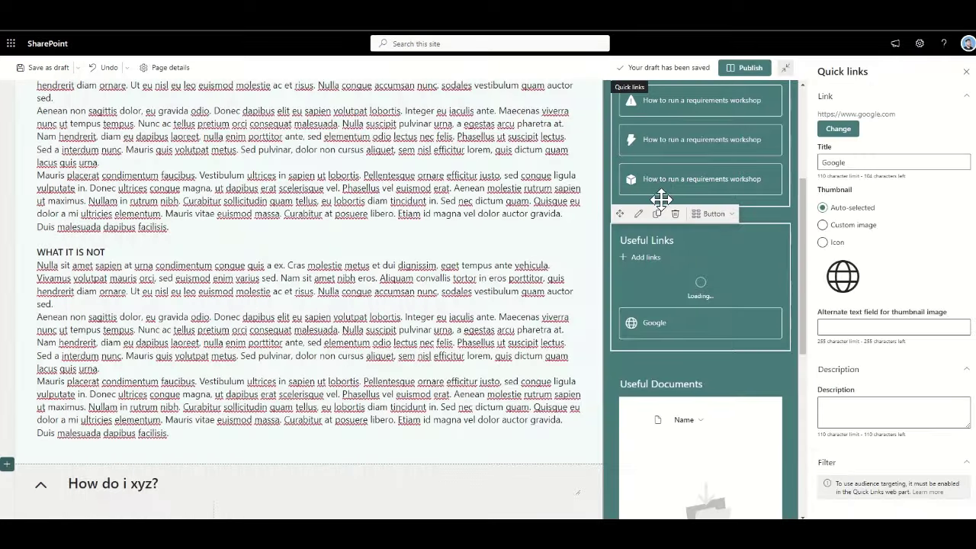
left_click(648, 258)
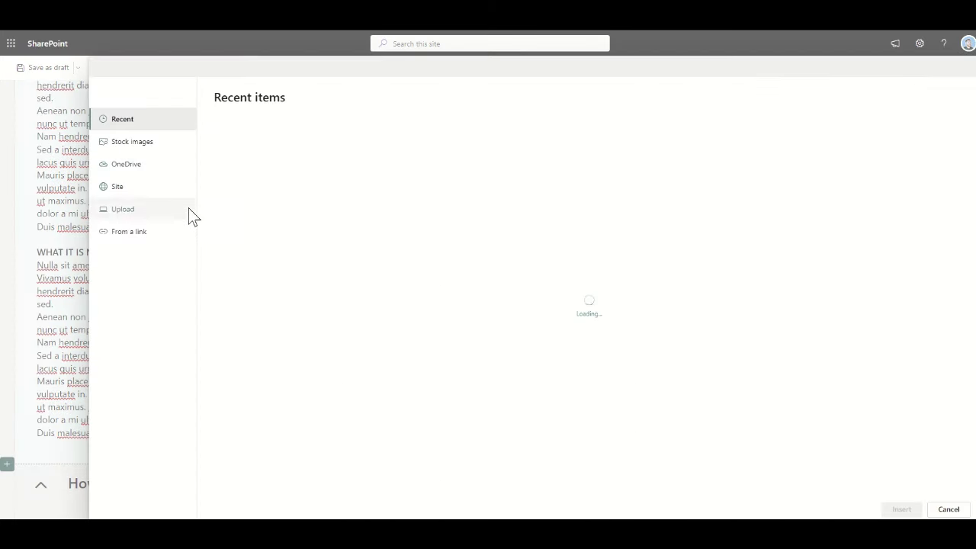
left_click(147, 241)
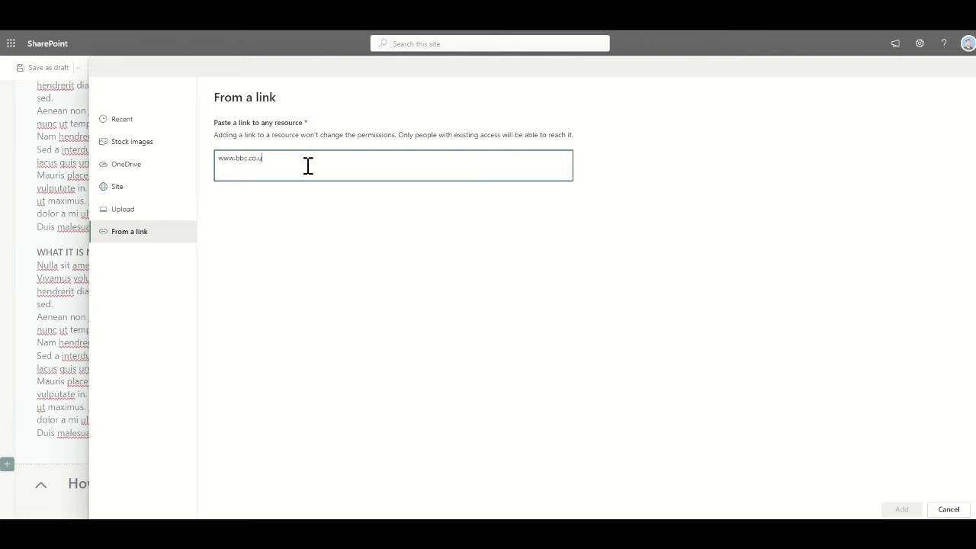
left_click(889, 509)
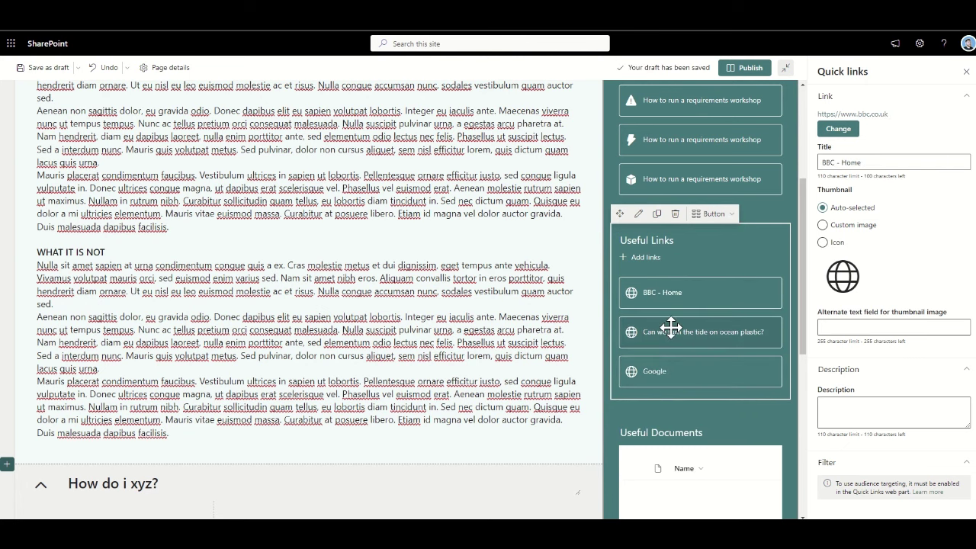
Review the draft page's text, collapsible question sections, quick links and Useful Documents library
scroll(670, 327, "down", 2)
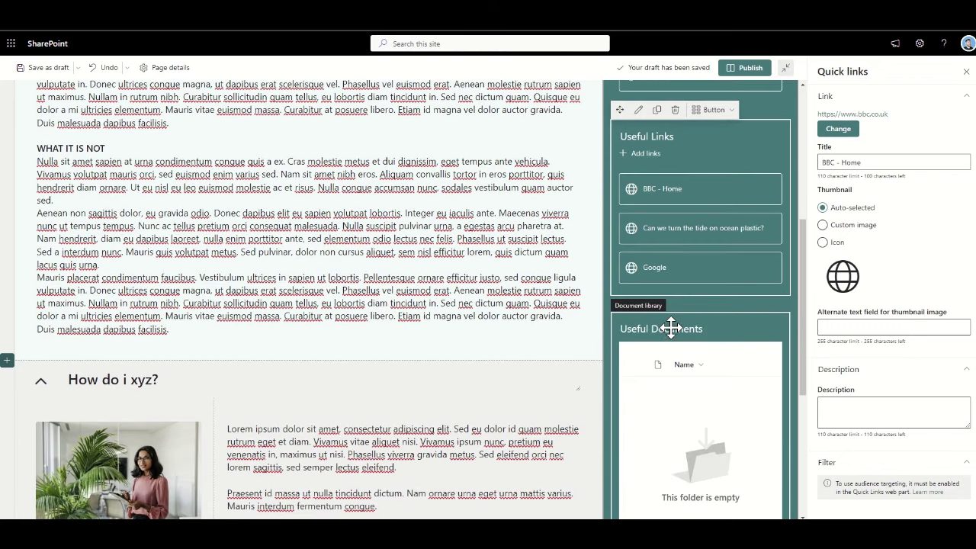
scroll(670, 327, "down", 2)
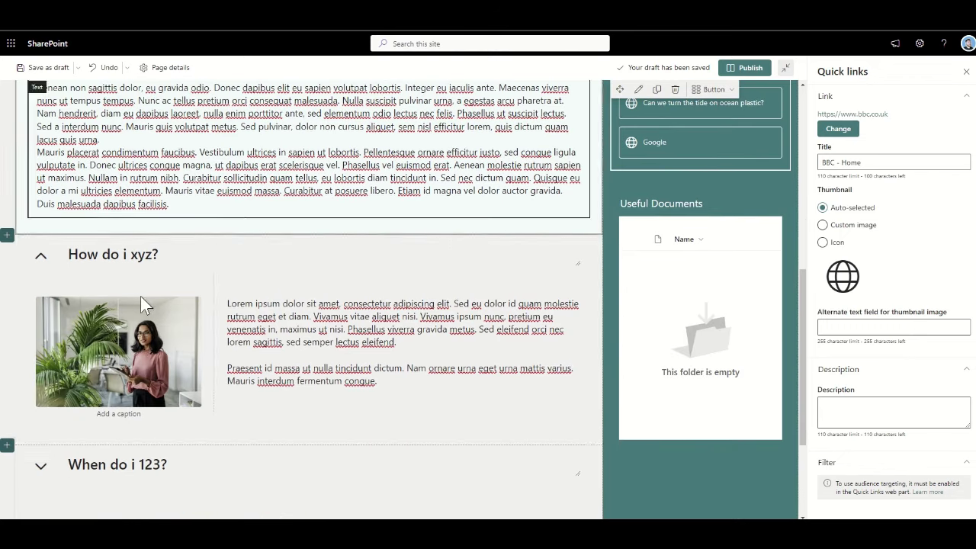
scroll(208, 353, "down", 1)
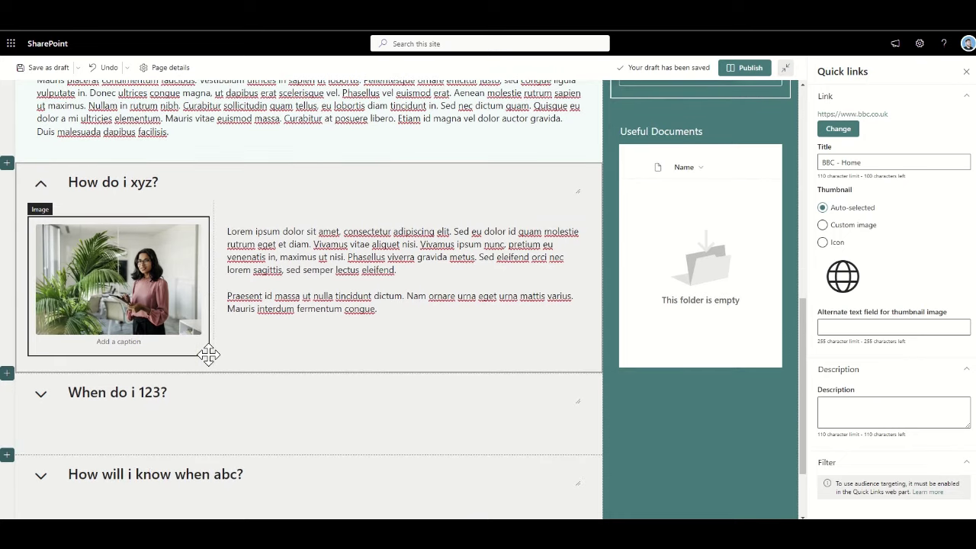
left_click(159, 183)
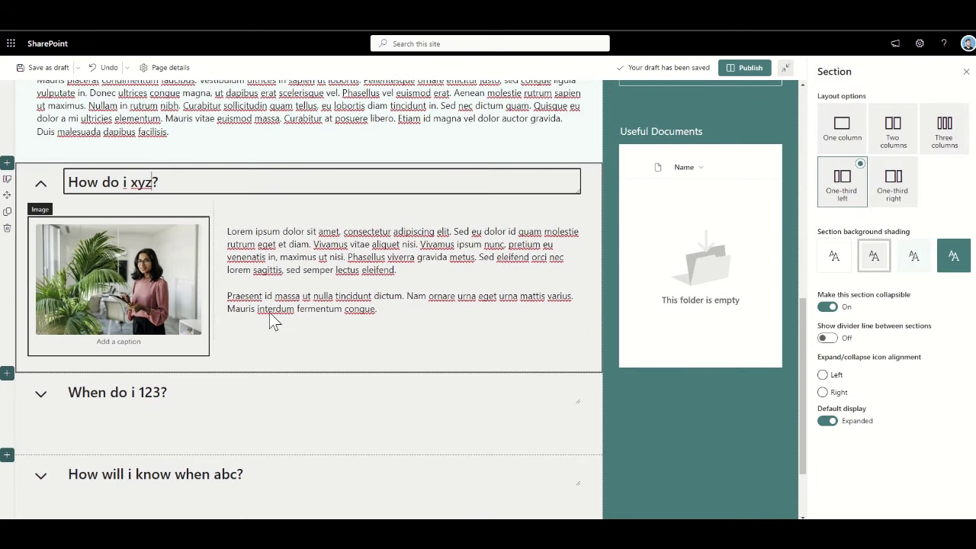
scroll(356, 347, "down", 1)
scroll(355, 351, "up", 5)
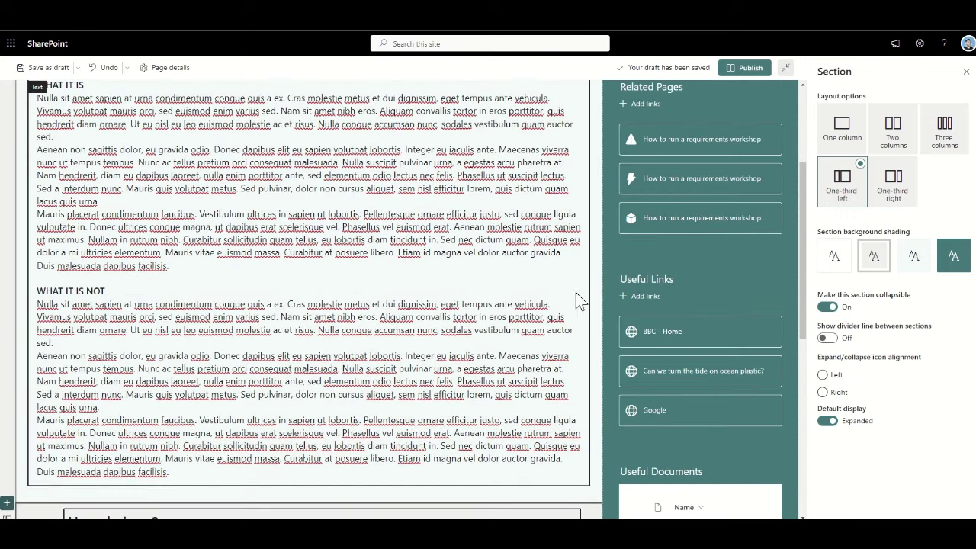
scroll(639, 246, "up", 1)
scroll(639, 246, "down", 2)
scroll(640, 247, "down", 2)
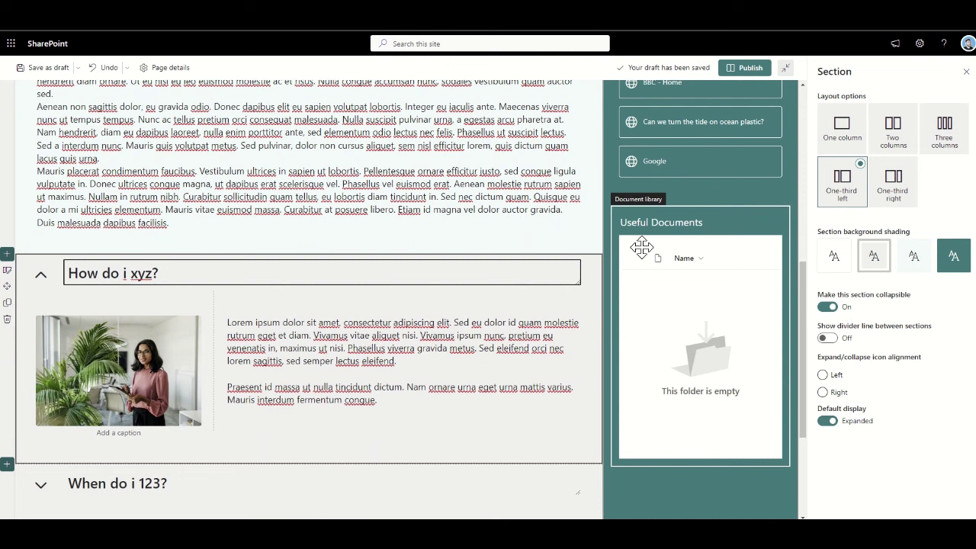
scroll(642, 247, "down", 1)
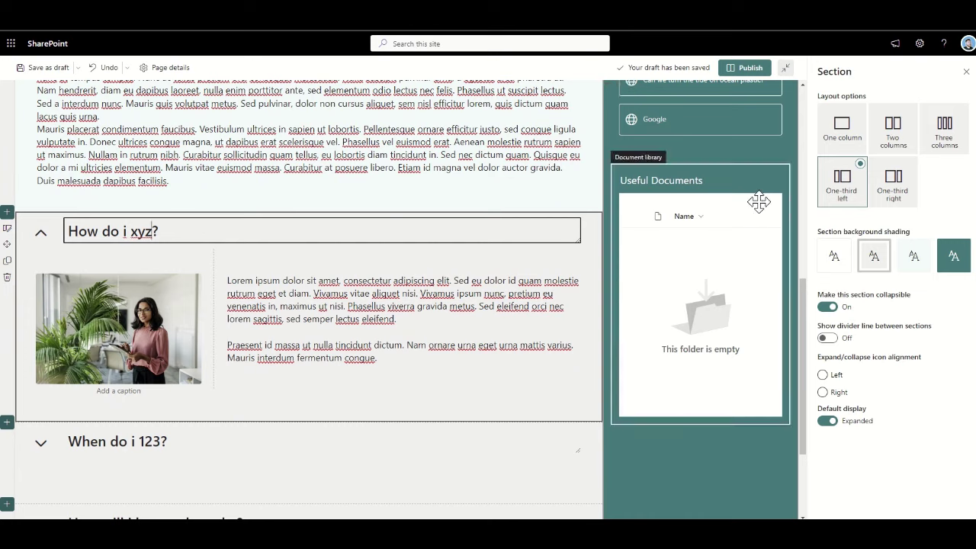
Publish the requirements workshop page and add it to the site navigation
left_click(748, 76)
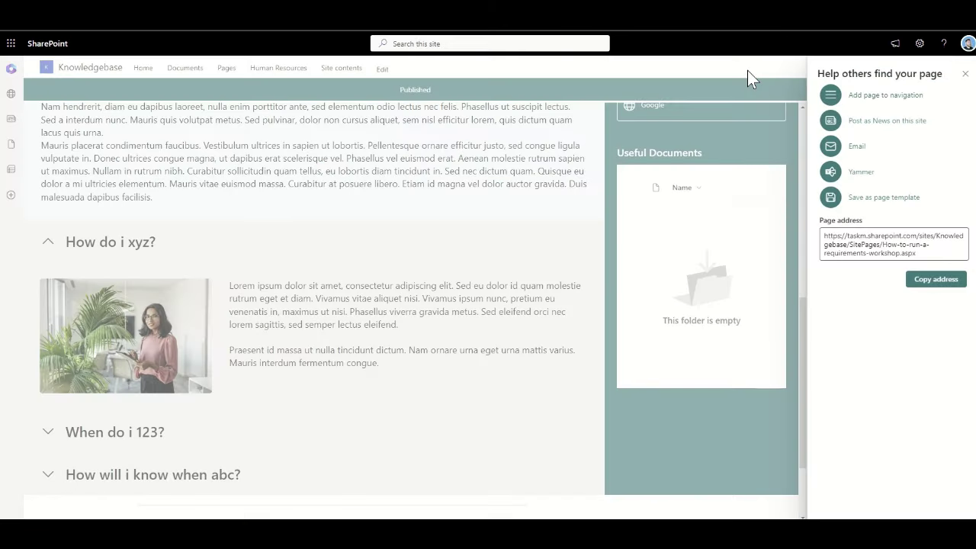
left_click(880, 97)
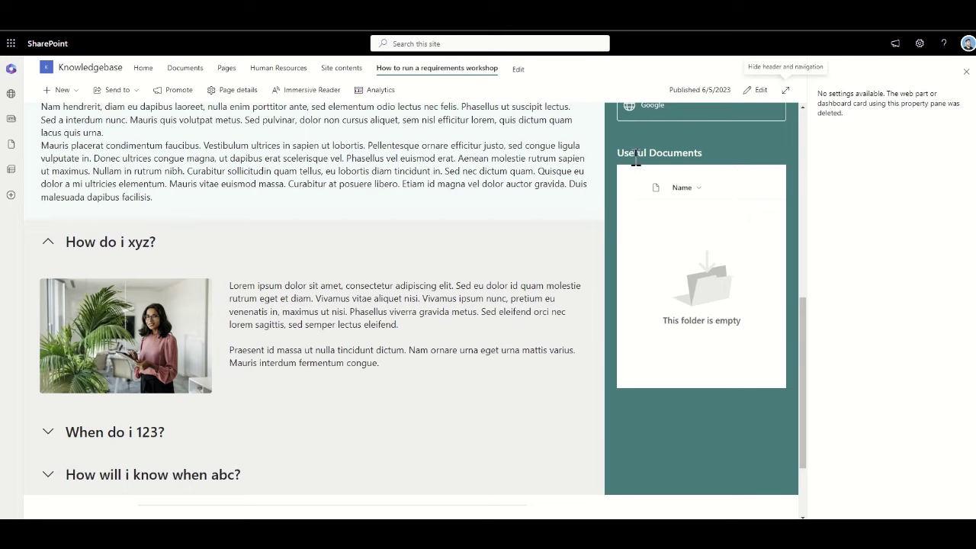
Create a folder named HR in the site's Documents library
scroll(533, 229, "up", 15)
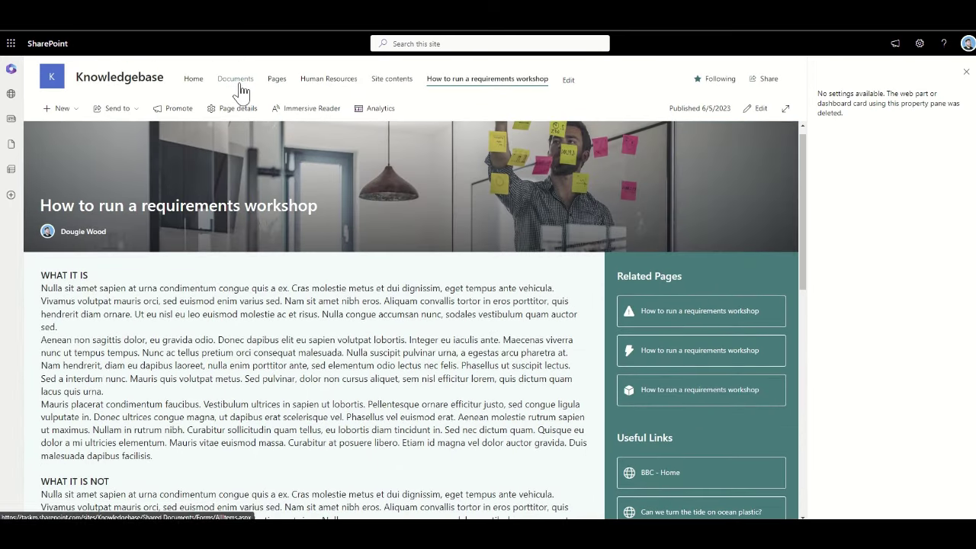
left_click(243, 84)
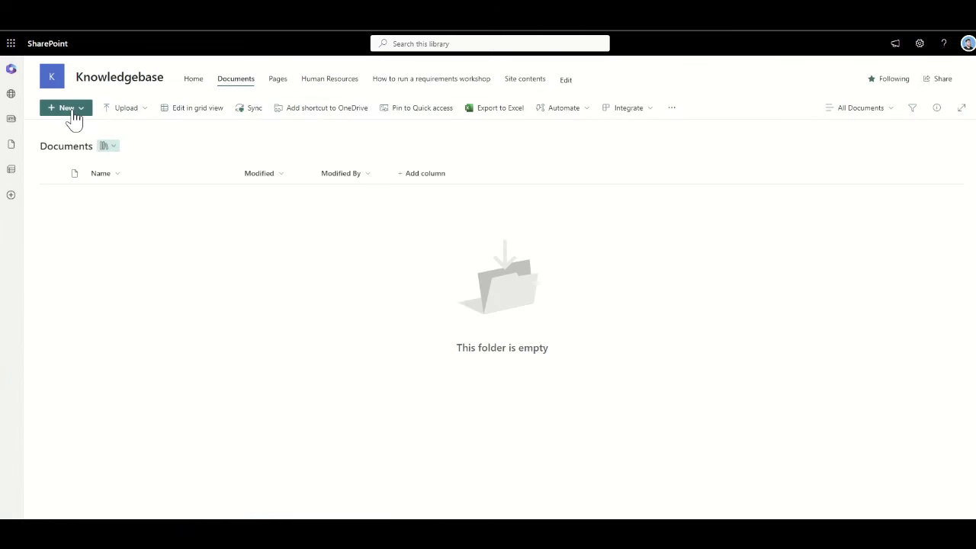
left_click(70, 110)
left_click(67, 129)
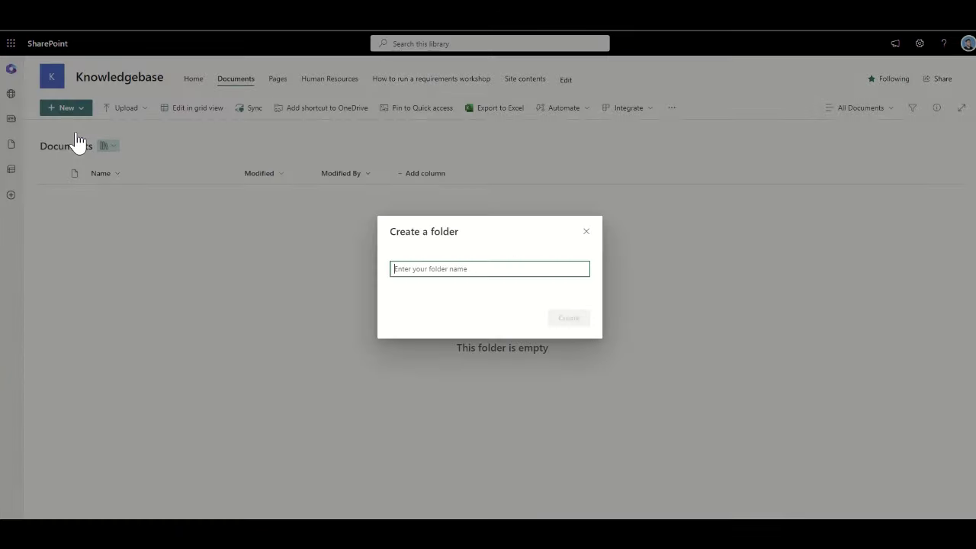
type("Test")
key("Return")
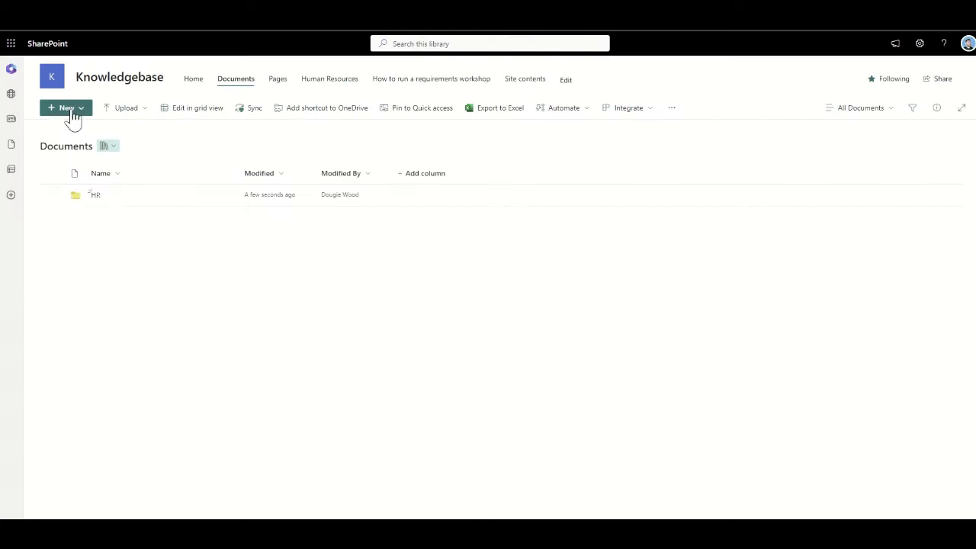
Create a folder named IT in the Documents library
left_click(72, 110)
left_click(67, 129)
type("IT")
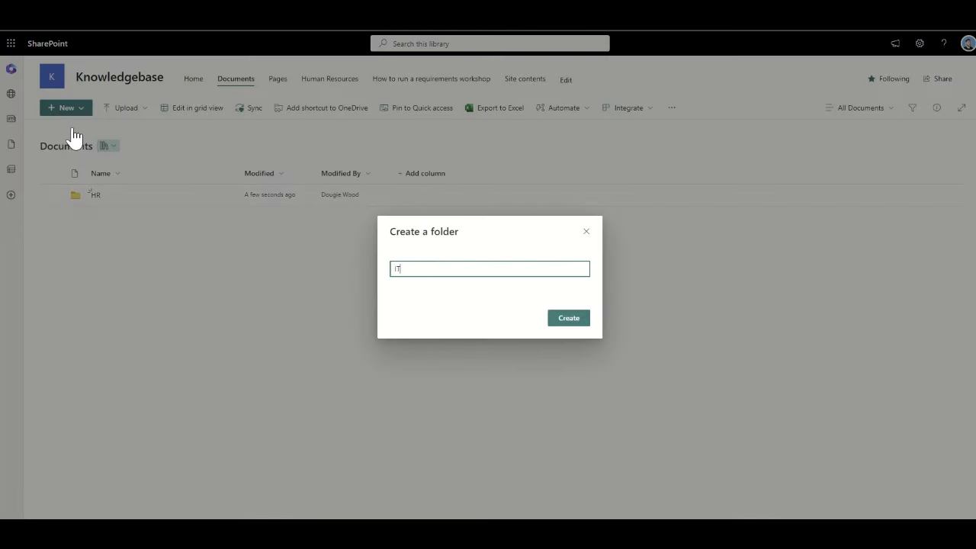
key("Return")
Create a folder named Consulting in the Documents library
left_click(67, 111)
left_click(69, 129)
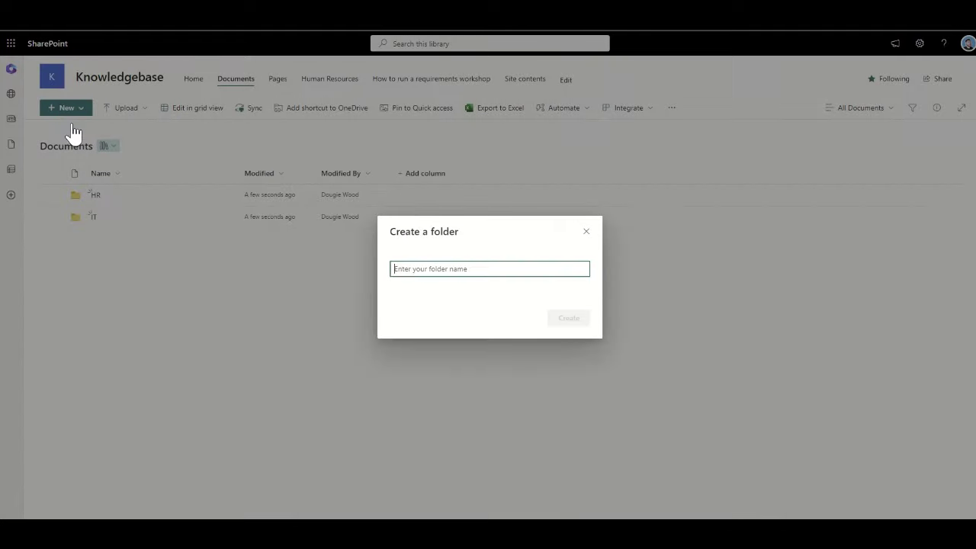
type("Consulting")
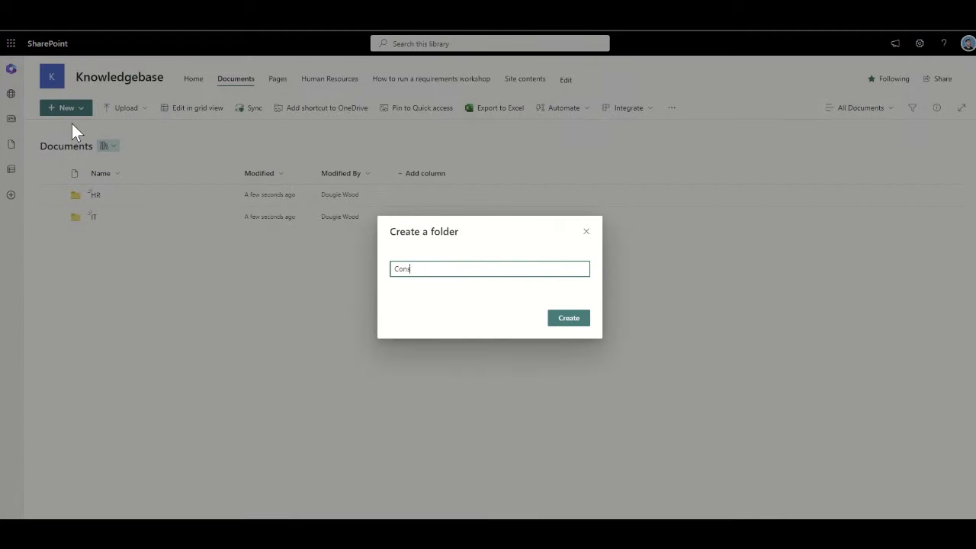
left_click(568, 328)
Create a subfolder named Requirements Workshop inside the Consulting folder, copying its name to the clipboard
left_click(108, 200)
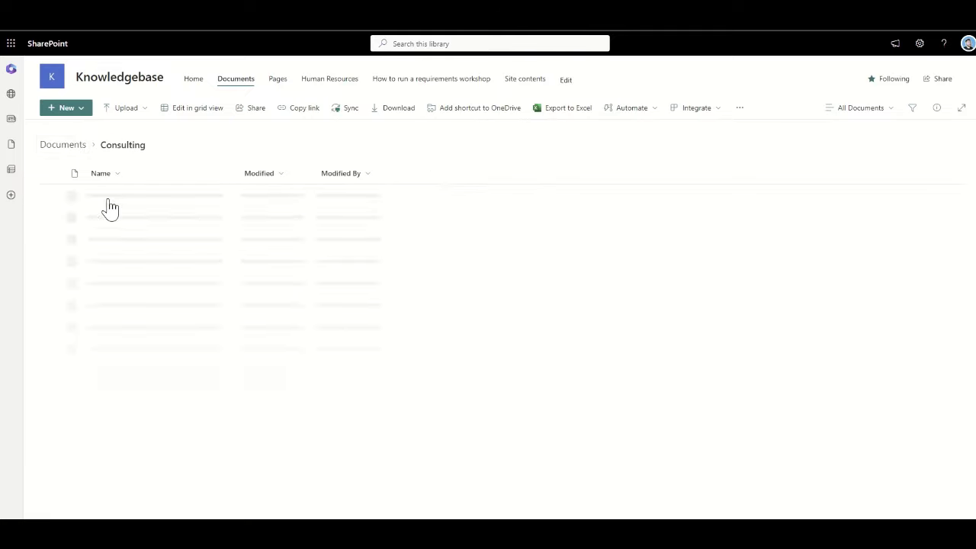
left_click(67, 108)
left_click(80, 129)
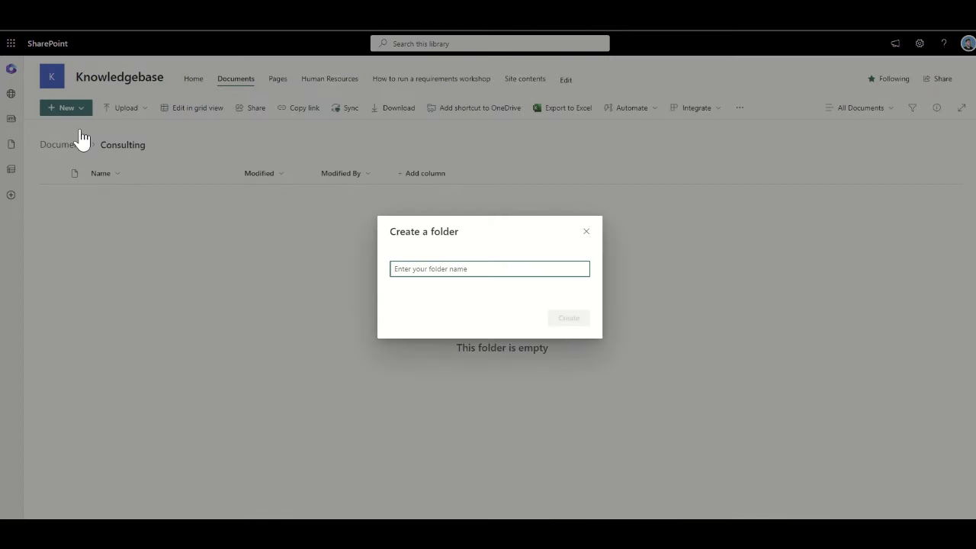
type("Requirements Workshop")
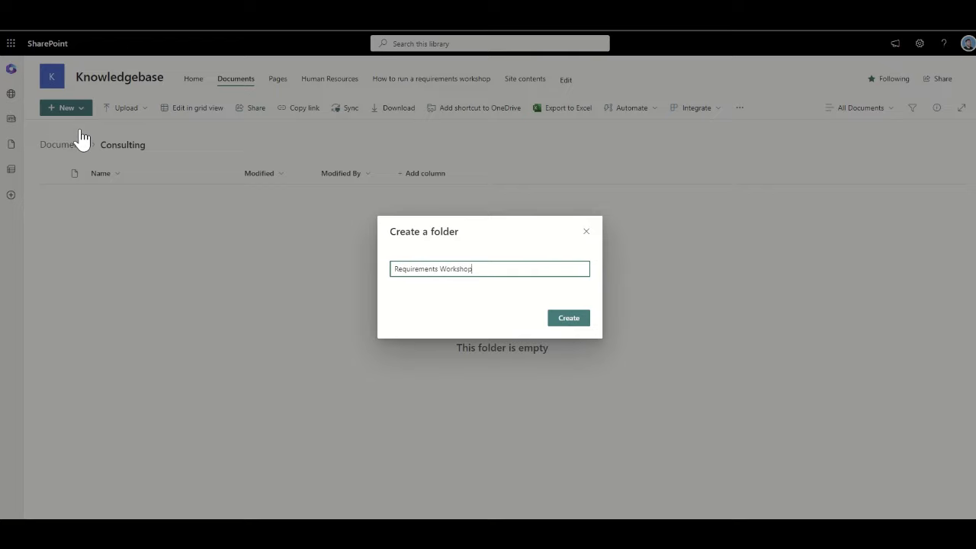
key("ctrl+a")
key("ctrl+c")
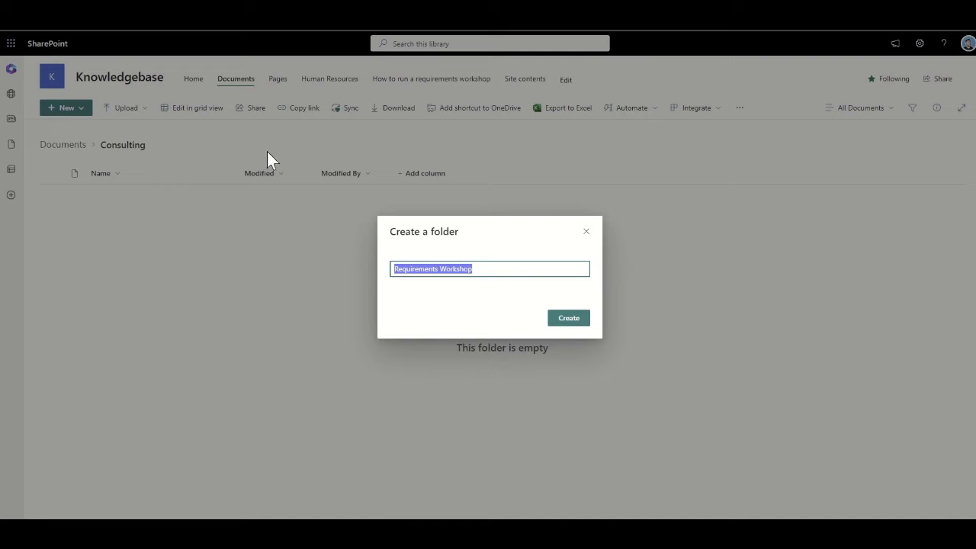
left_click(436, 269)
left_click(585, 321)
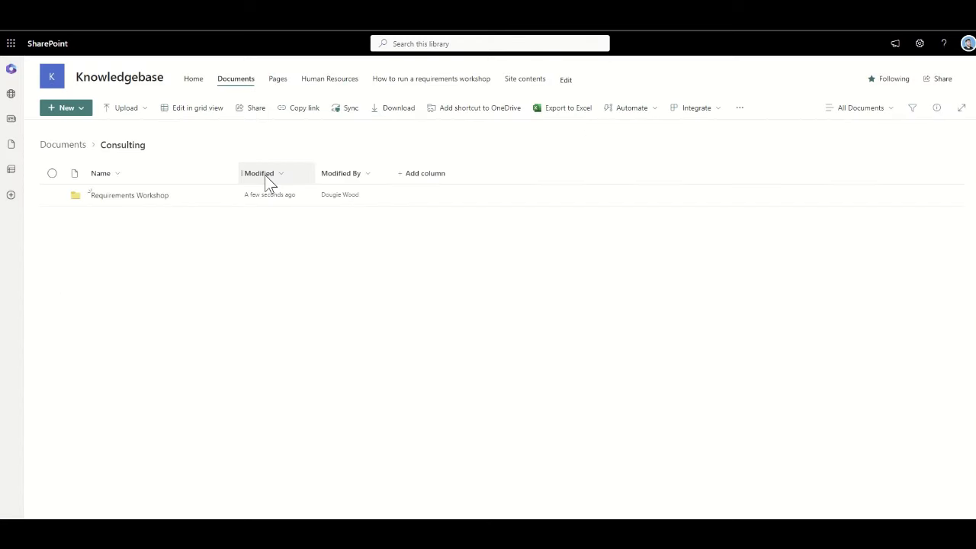
Upload Form 2.docx, Form 3.docx and Form 4.docx from the Test Docs Forms folder into the Requirements Workshop folder
left_click(152, 197)
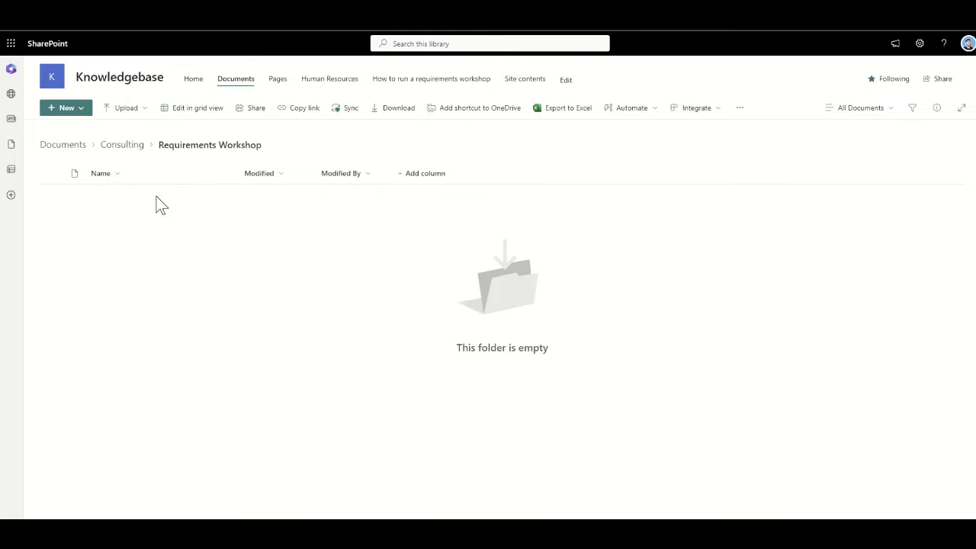
left_click(122, 111)
left_click(127, 131)
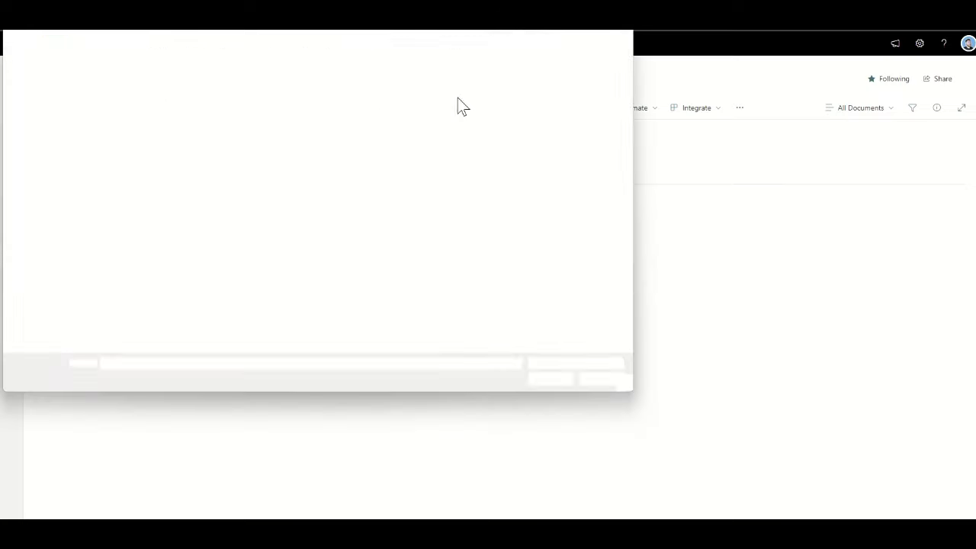
left_click_drag(344, 46, 975, 229)
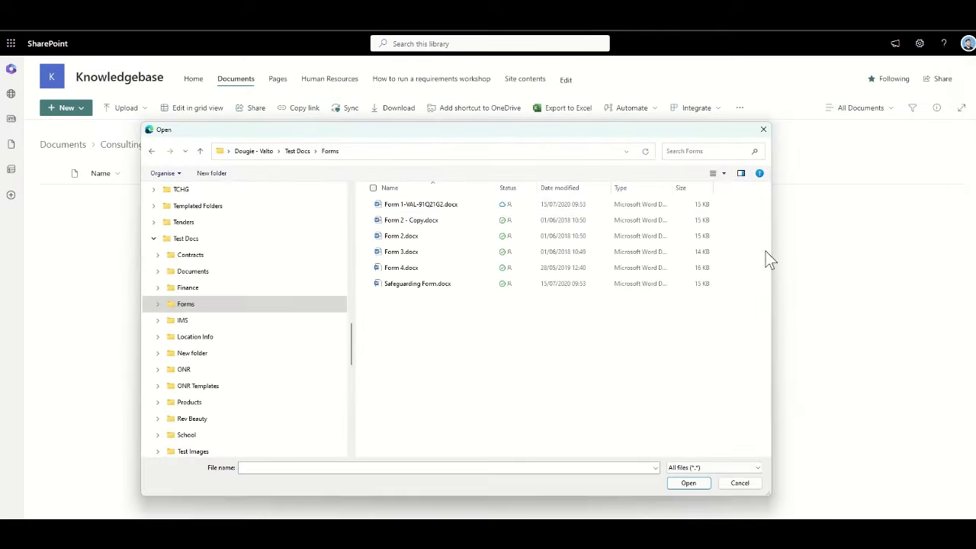
left_click_drag(726, 272, 625, 234)
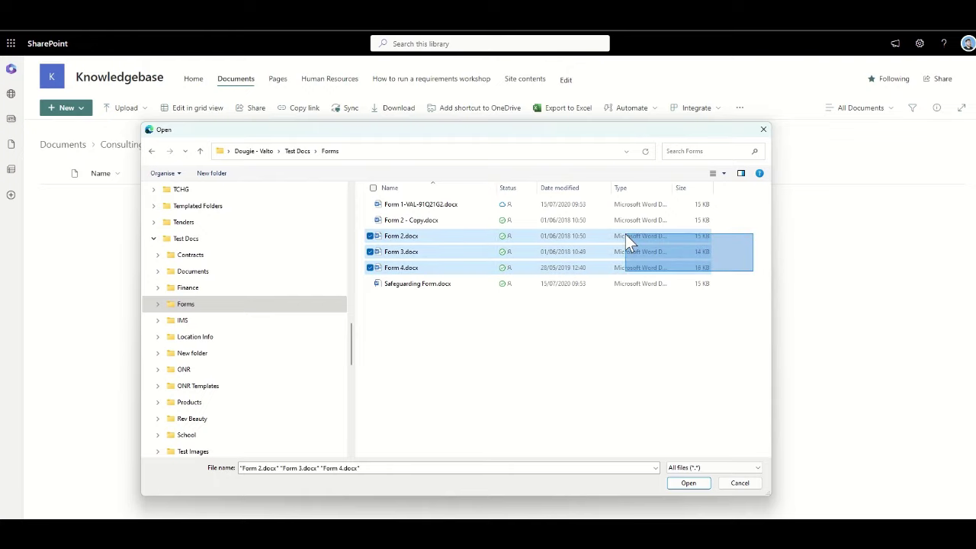
left_click(687, 483)
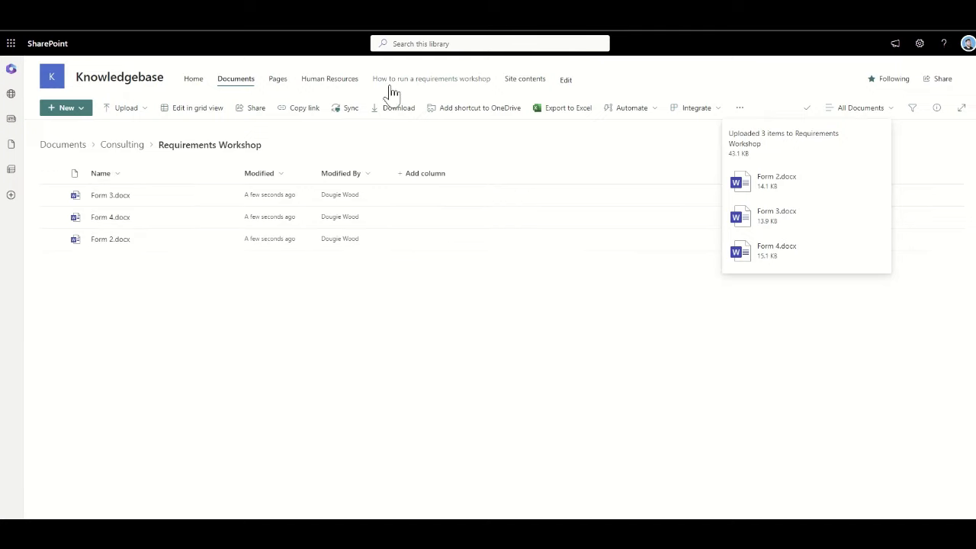
Look through the site's contents and Site Pages library, and open the How to run a requirements workshop page from there
left_click(428, 83)
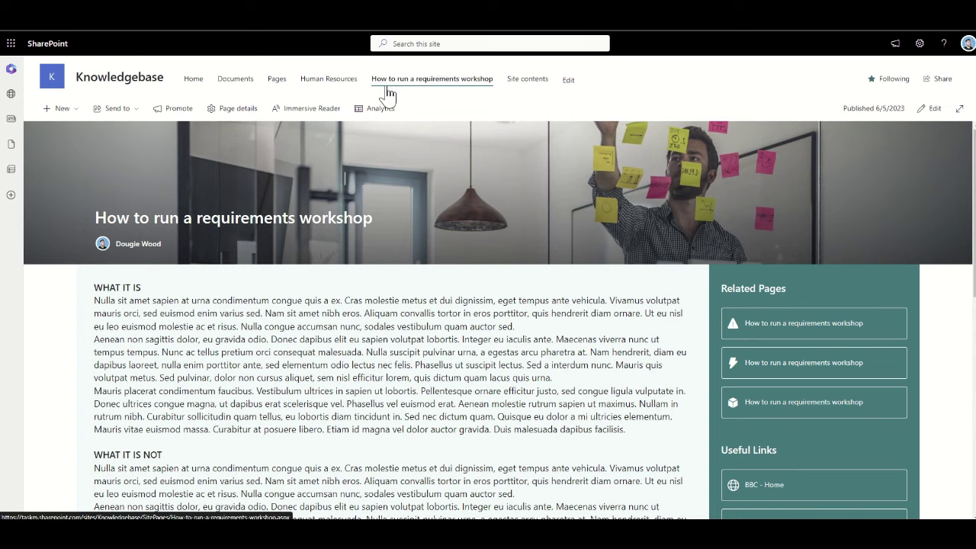
left_click(540, 90)
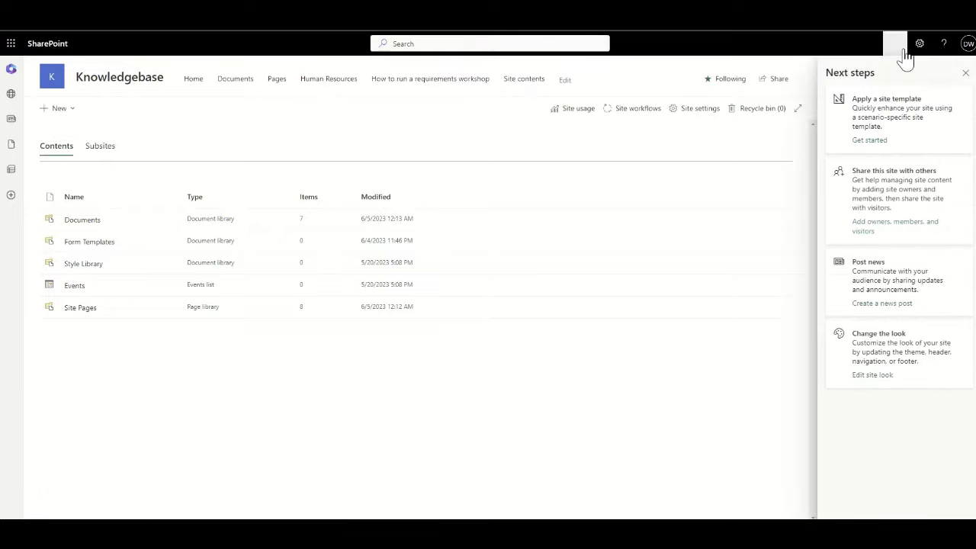
left_click(917, 47)
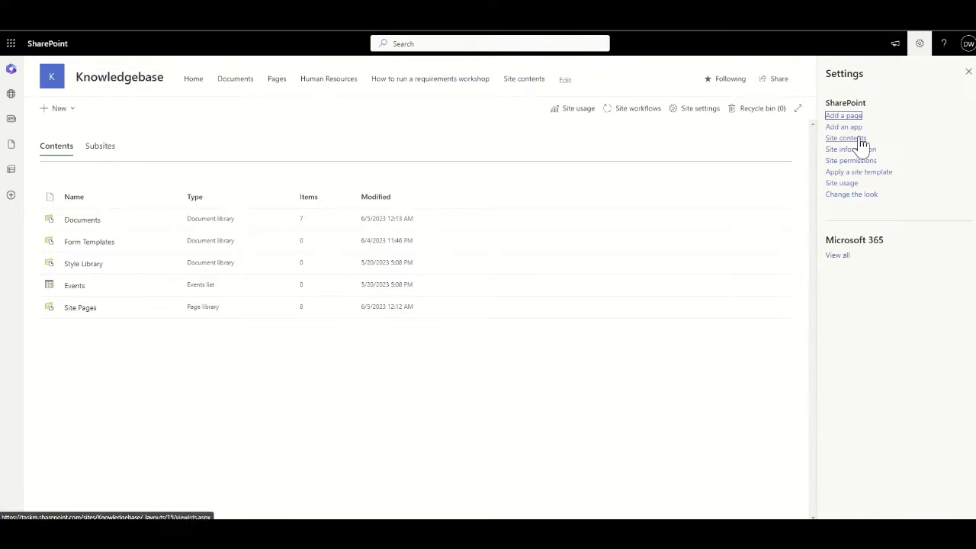
left_click(82, 309)
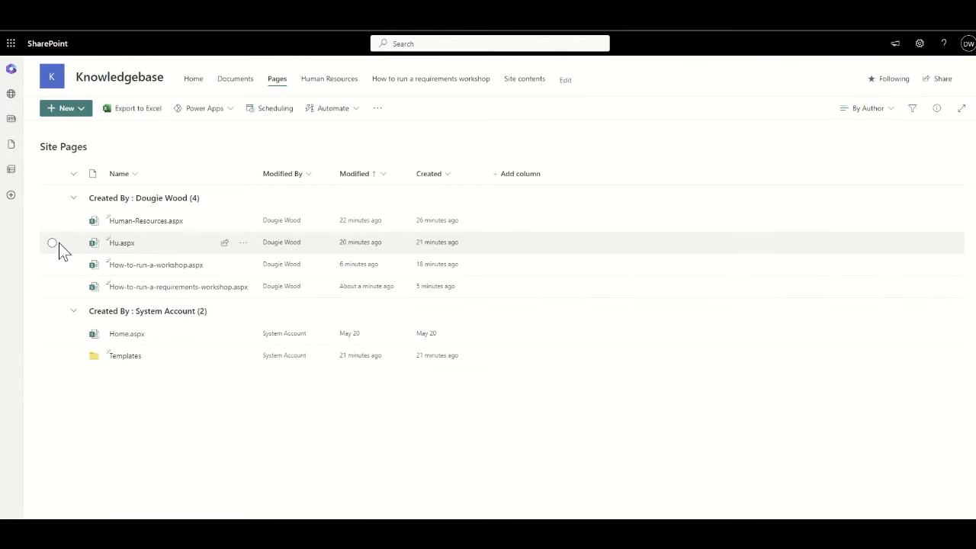
mouse_move(160, 295)
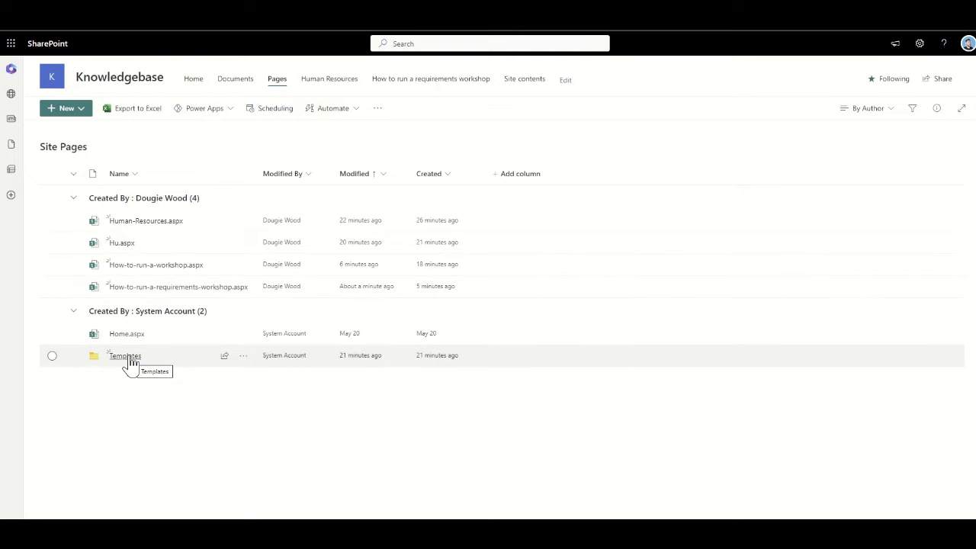
left_click(160, 289)
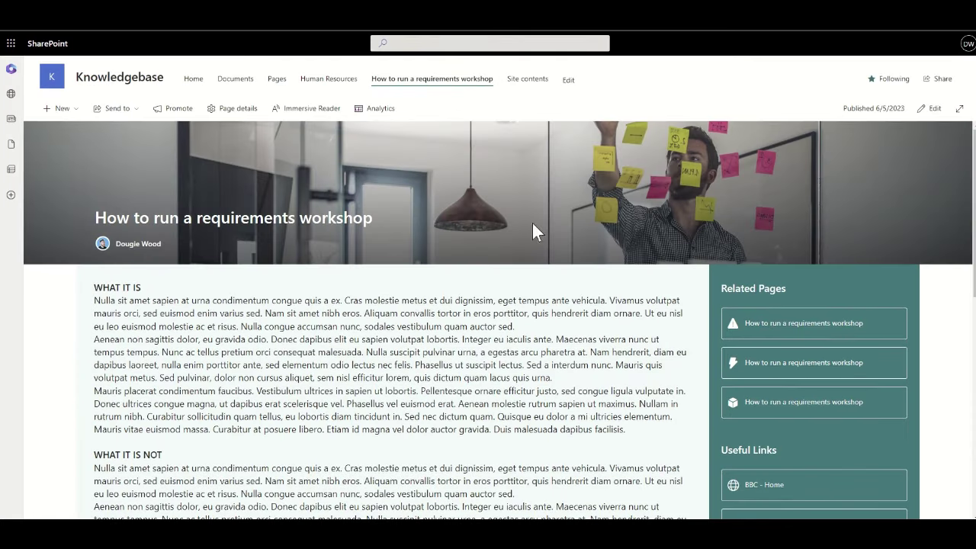
Edit the page and point the Useful Documents library web part to the folder Consulting/Requirements Workshop
left_click(932, 108)
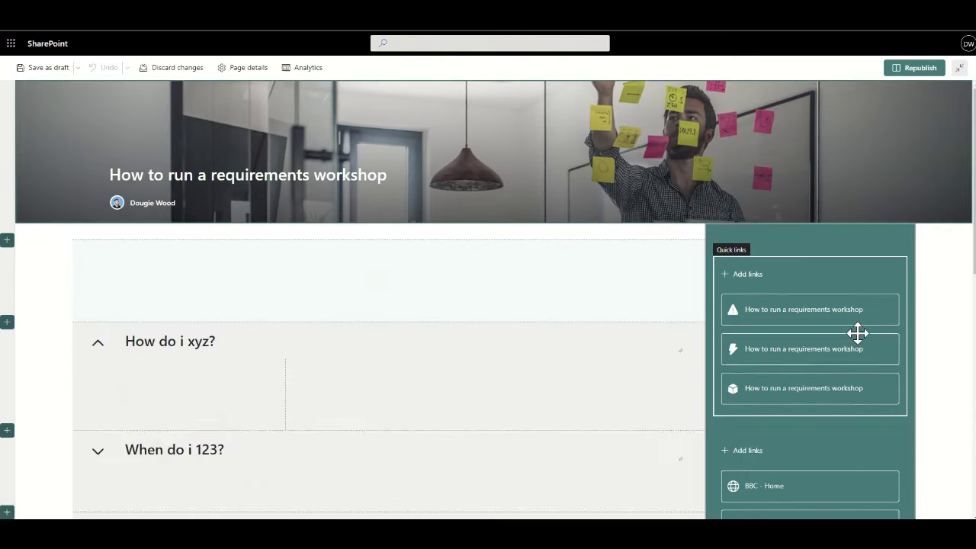
scroll(839, 332, "down", 5)
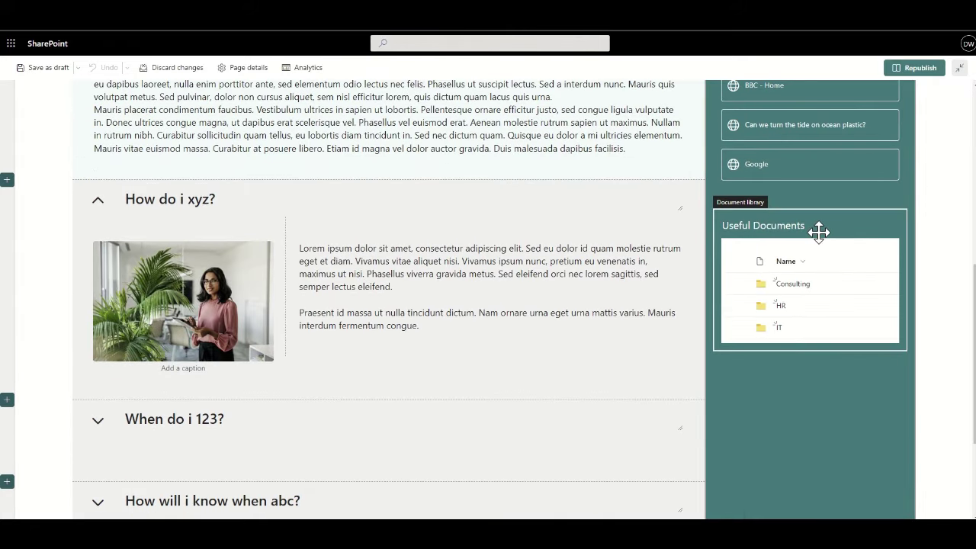
left_click(826, 248)
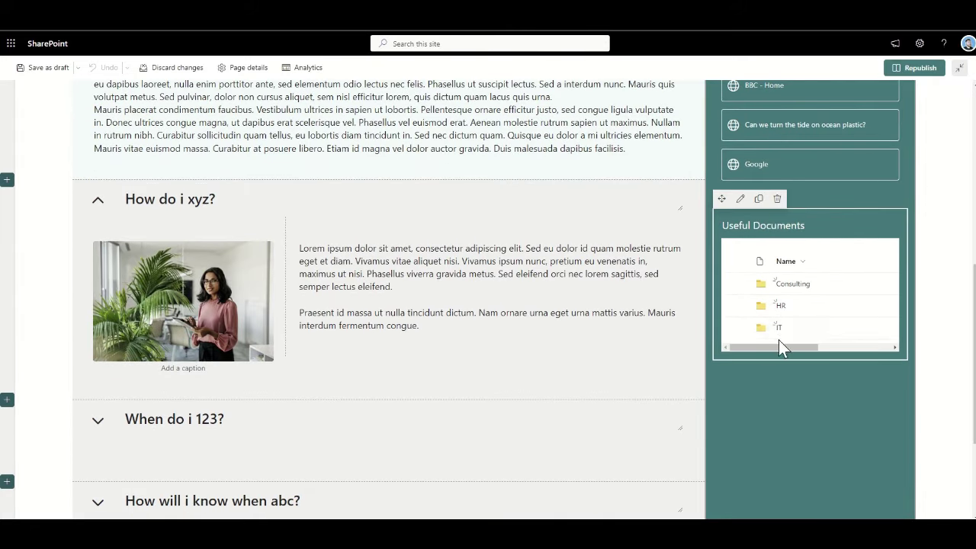
left_click(740, 198)
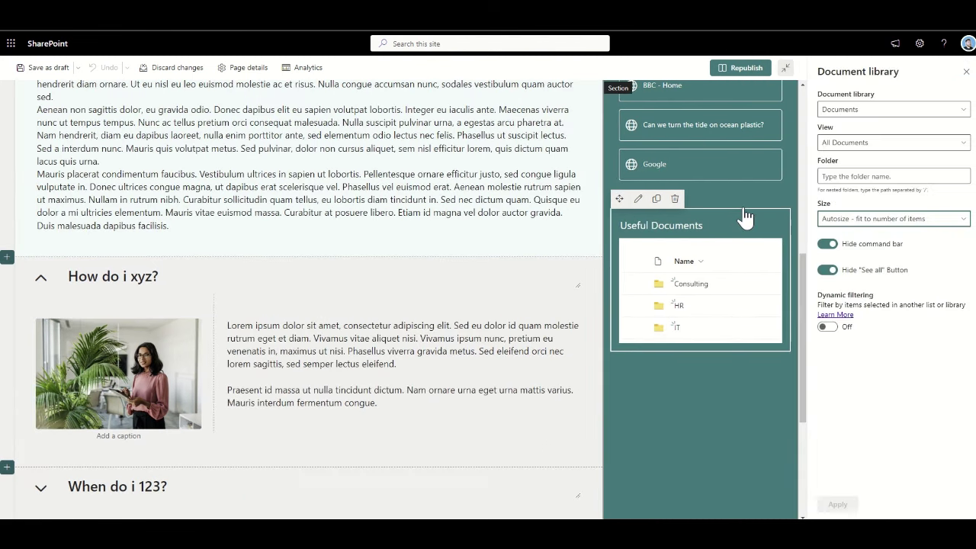
left_click(850, 177)
type("C")
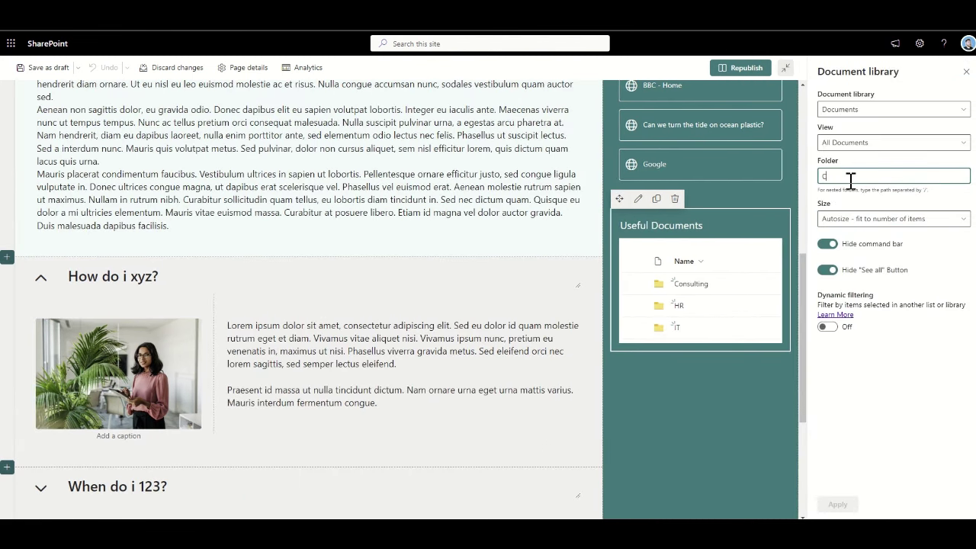
type("onsulting")
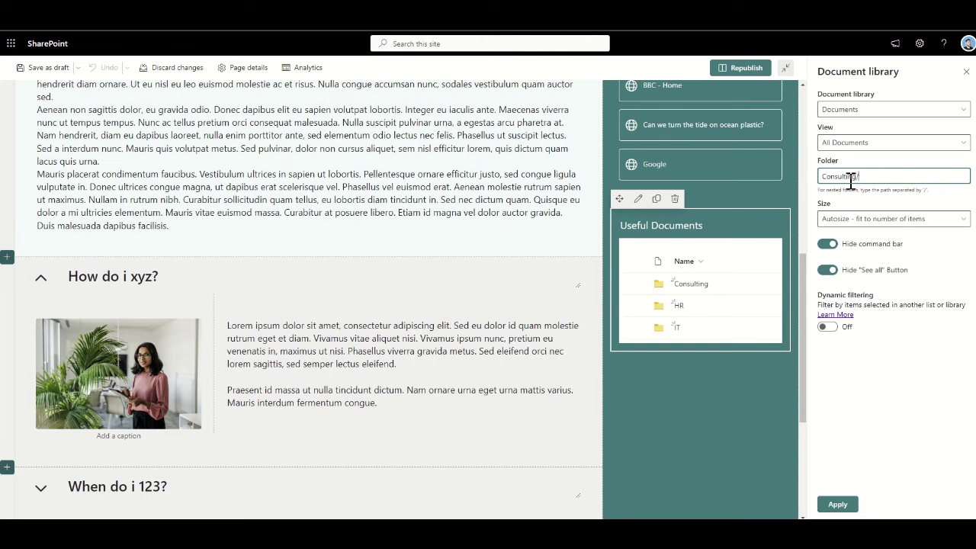
type("/")
key("ctrl+v")
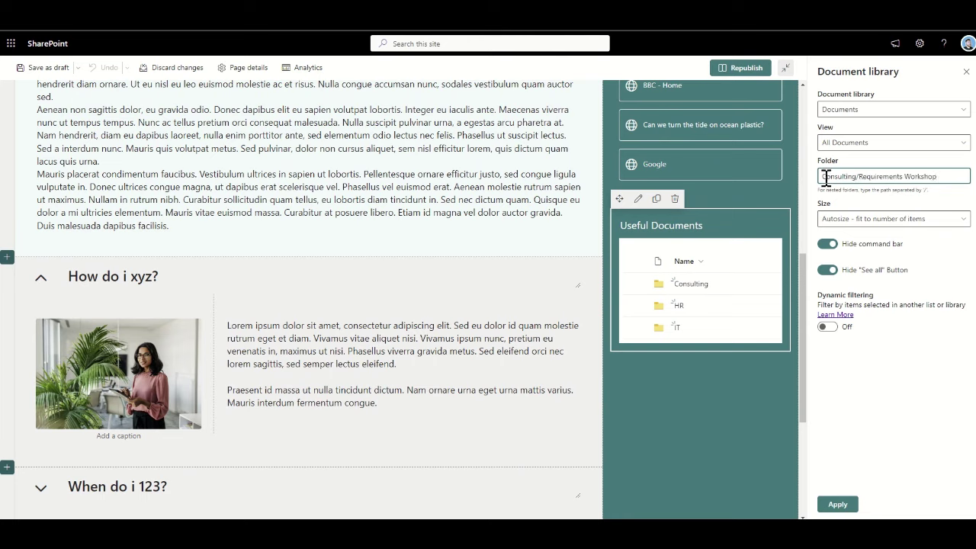
left_click_drag(825, 176, 957, 176)
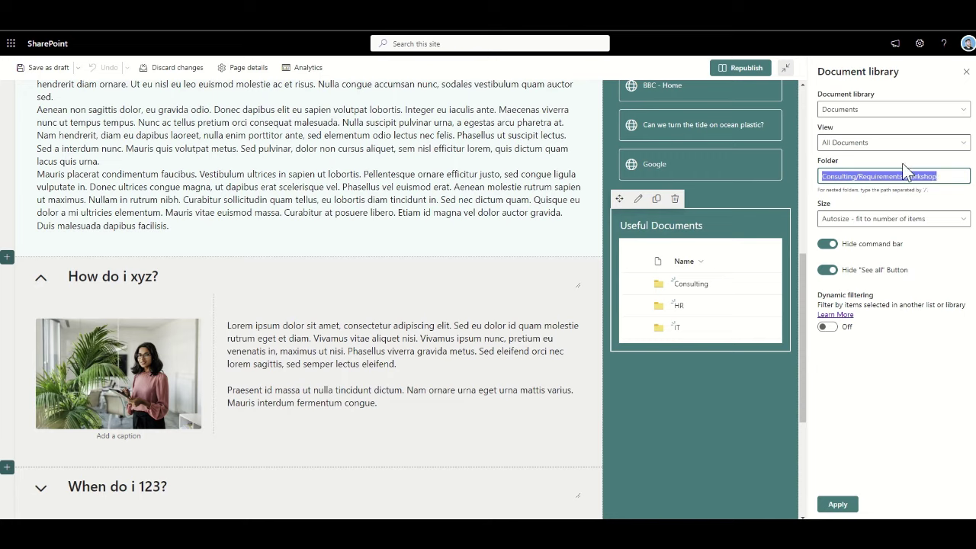
left_click(837, 504)
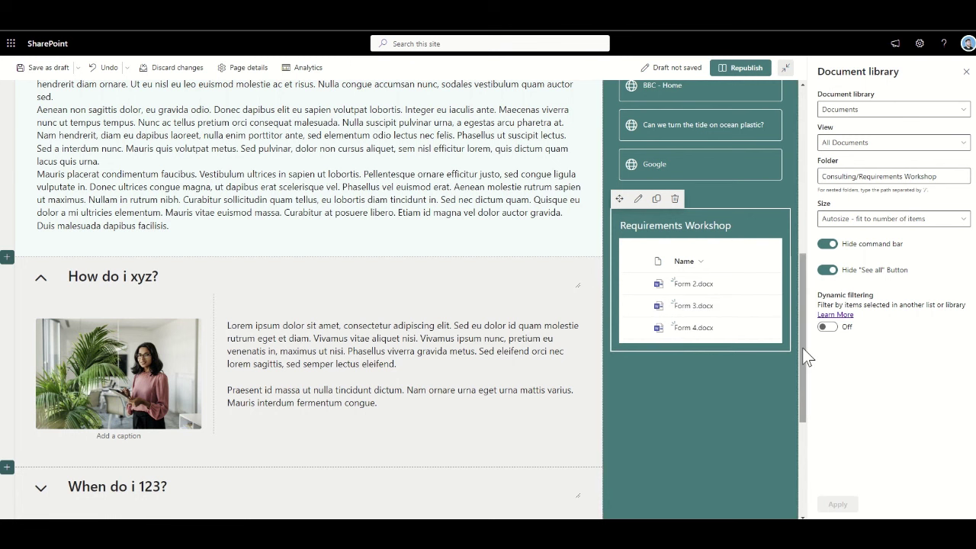
Republish the How to run a requirements workshop page and dismiss the feedback request
left_click_drag(800, 353, 797, 153)
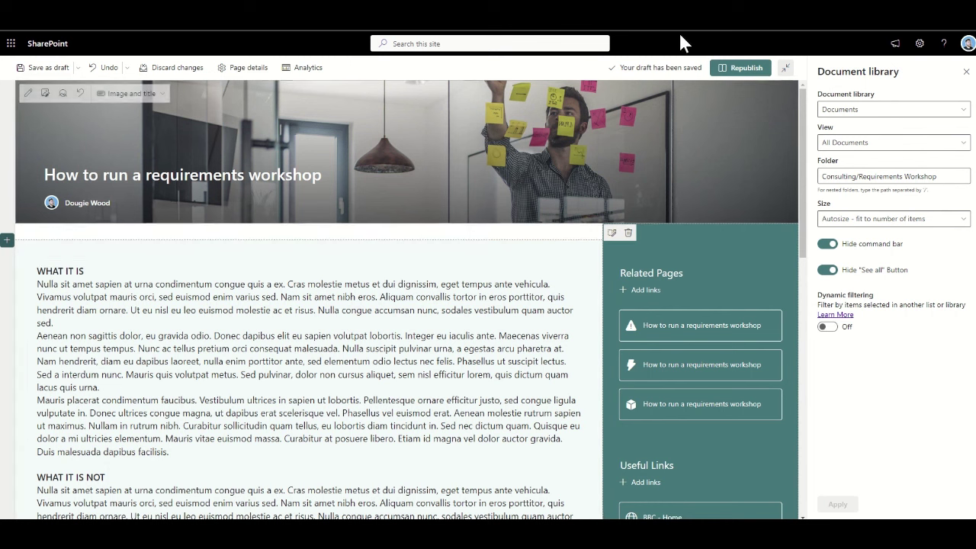
left_click(729, 68)
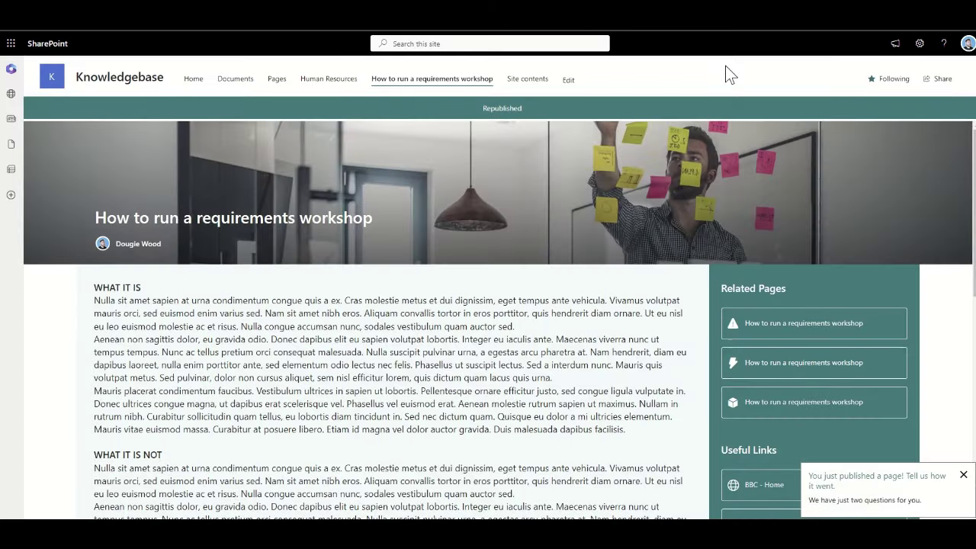
left_click(963, 475)
Review the republished page's article text, related pages, useful links and document list
scroll(953, 391, "down", 1)
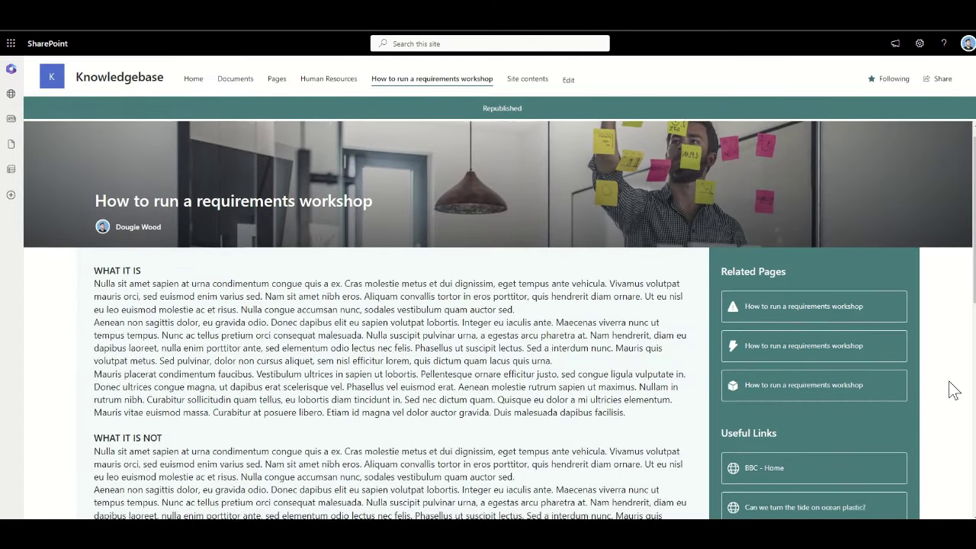
scroll(953, 391, "down", 2)
scroll(953, 391, "down", 3)
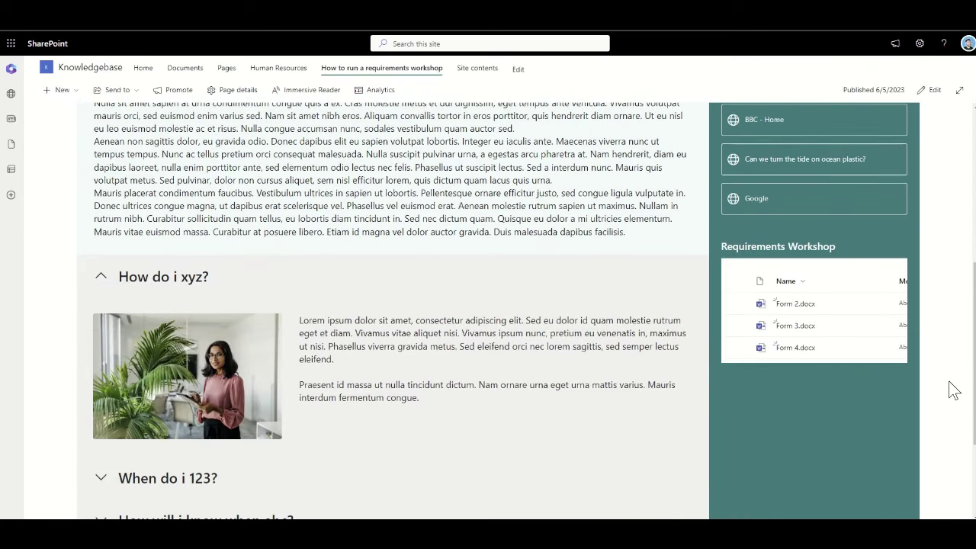
scroll(953, 391, "down", 2)
scroll(954, 390, "up", 2)
scroll(953, 390, "up", 2)
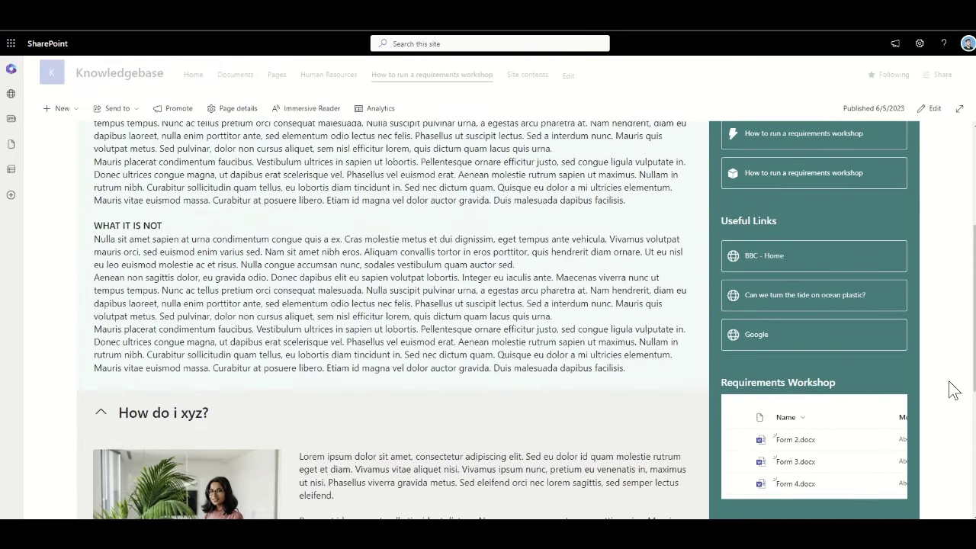
scroll(953, 390, "up", 1)
scroll(935, 367, "up", 2)
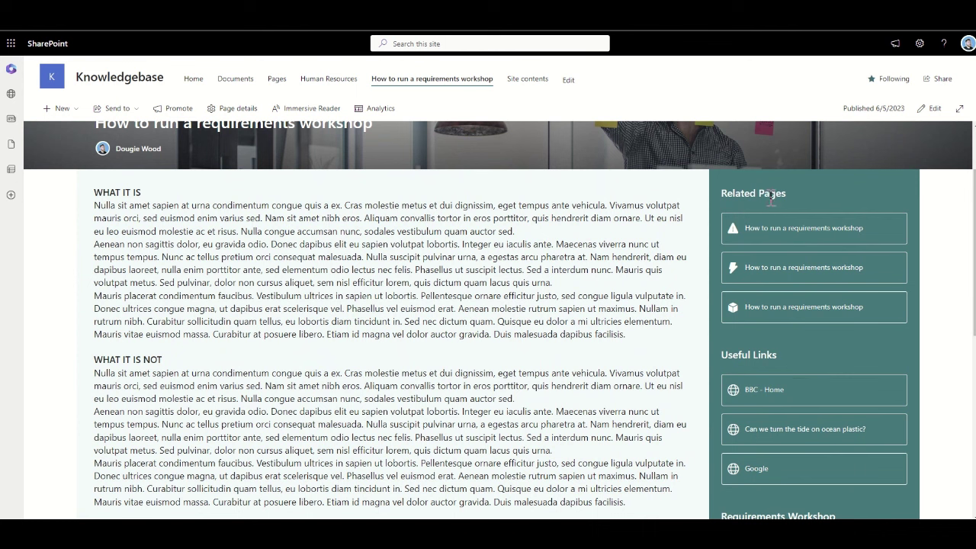
scroll(911, 268, "down", 3)
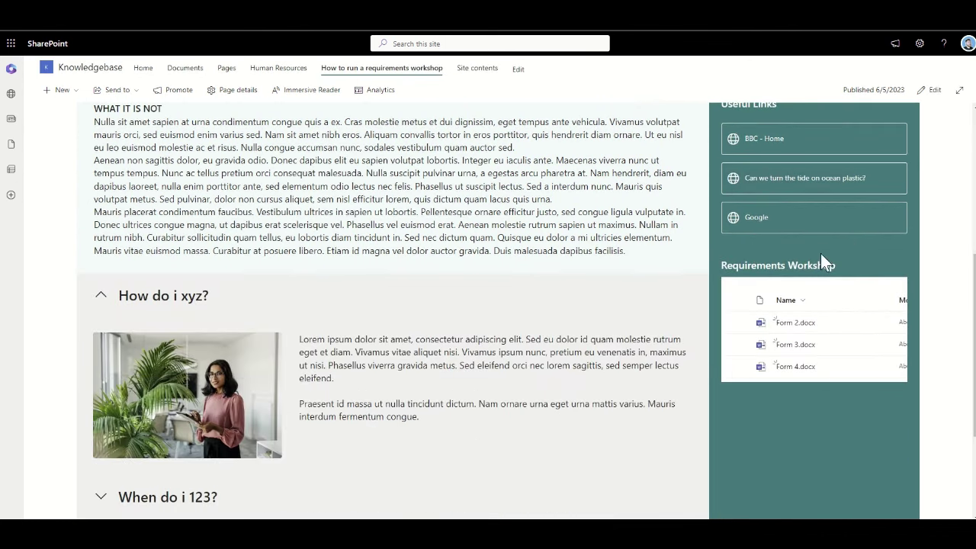
Retitle the page's Requirements Workshop document library web part as Useful Documents and republish the page
left_click(932, 89)
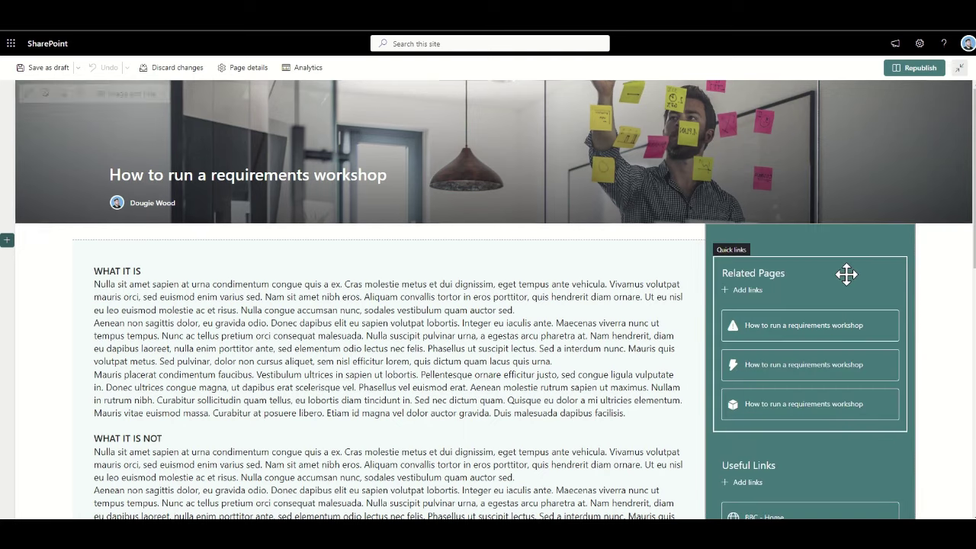
scroll(898, 425, "down", 5)
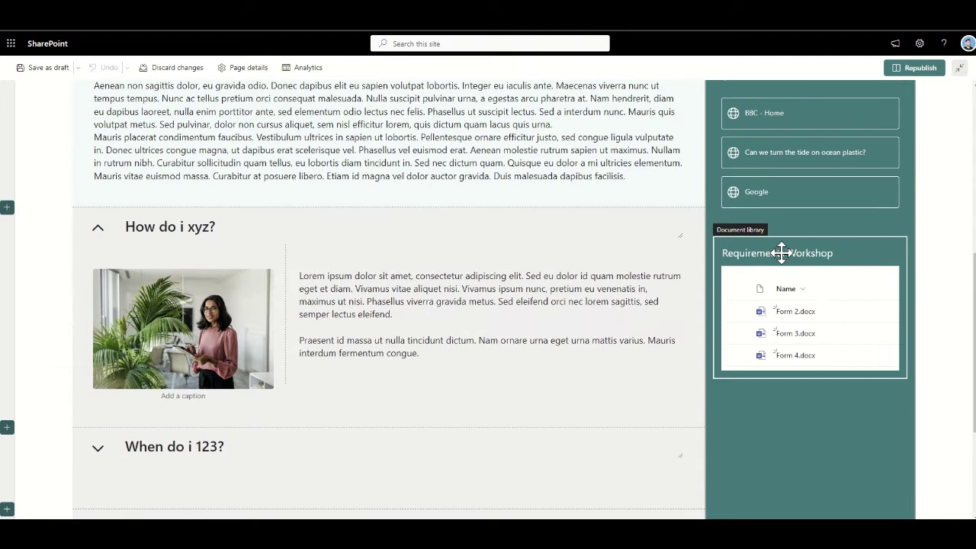
left_click(759, 256)
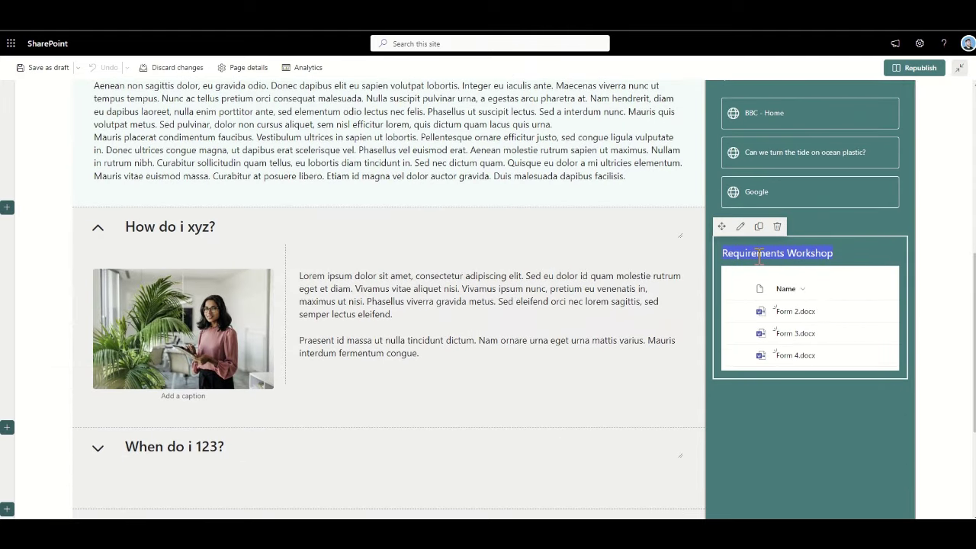
type("Useful")
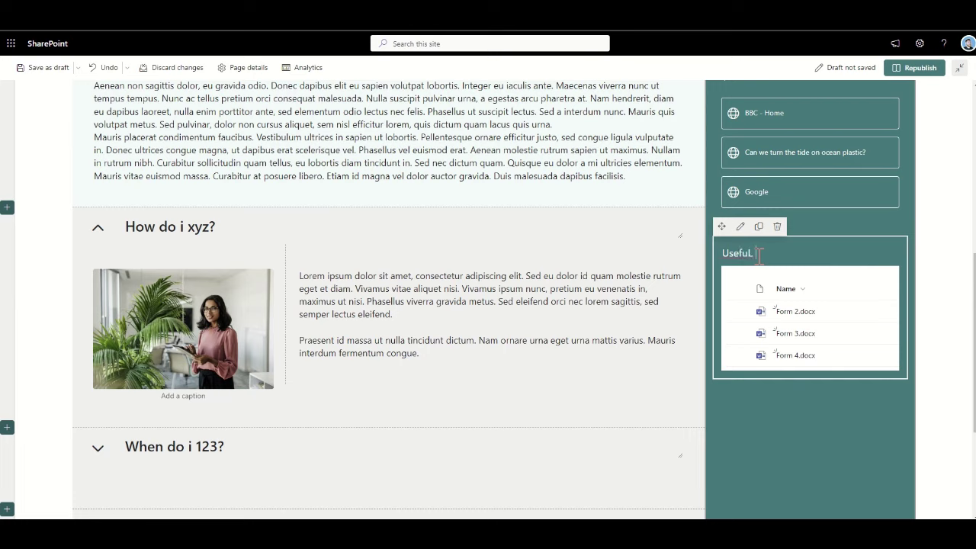
type(" Document")
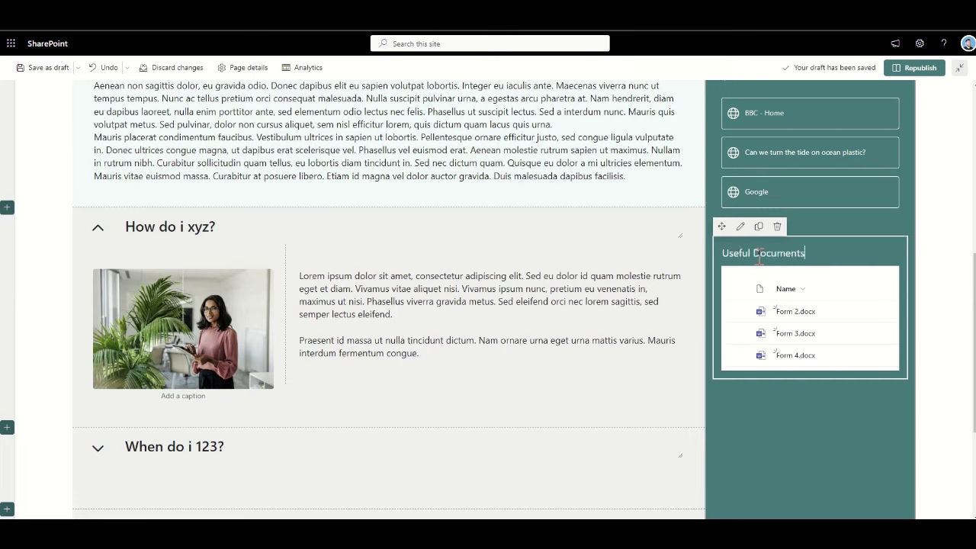
type("s")
left_click(930, 67)
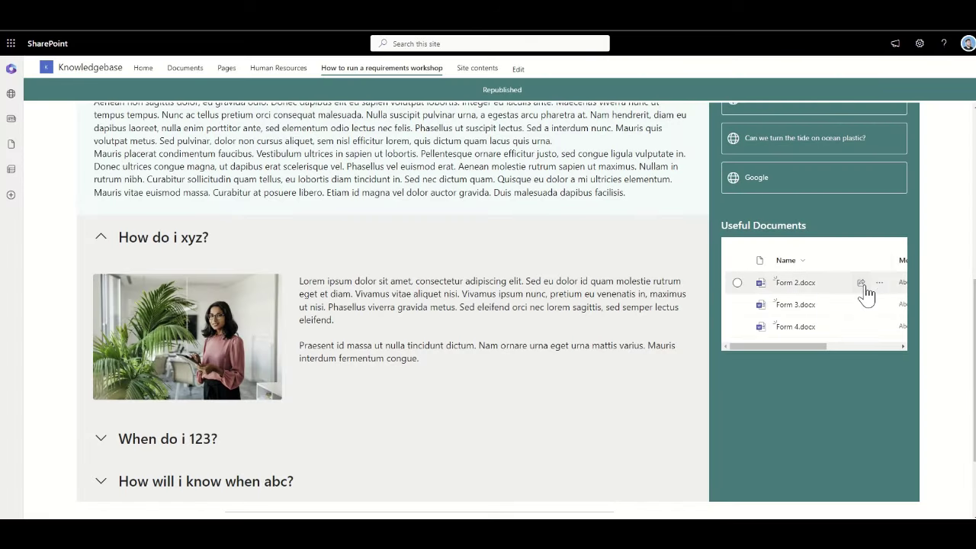
Make the How to run a requirements workshop link a sub link of Human Resources in the site navigation and save it
scroll(864, 286, "up", 3)
scroll(864, 283, "up", 5)
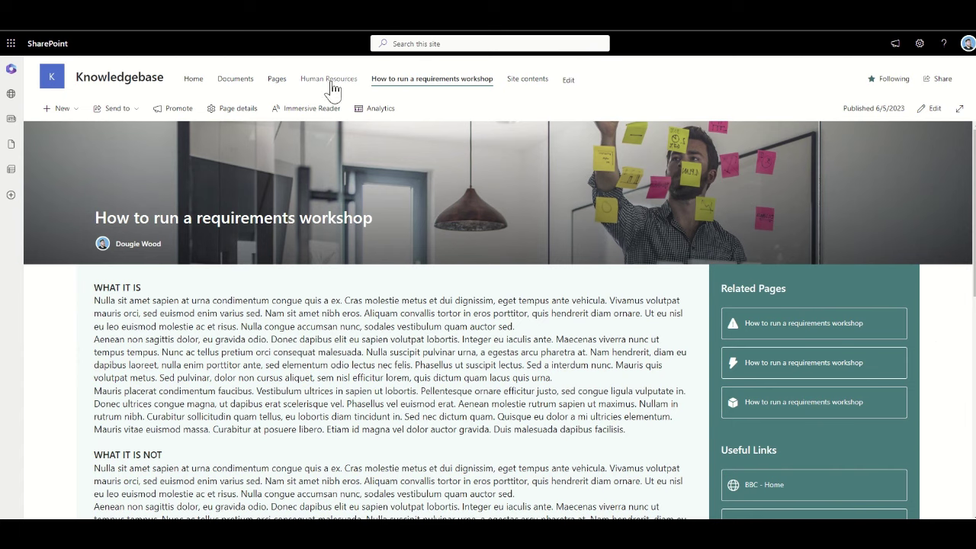
left_click(569, 80)
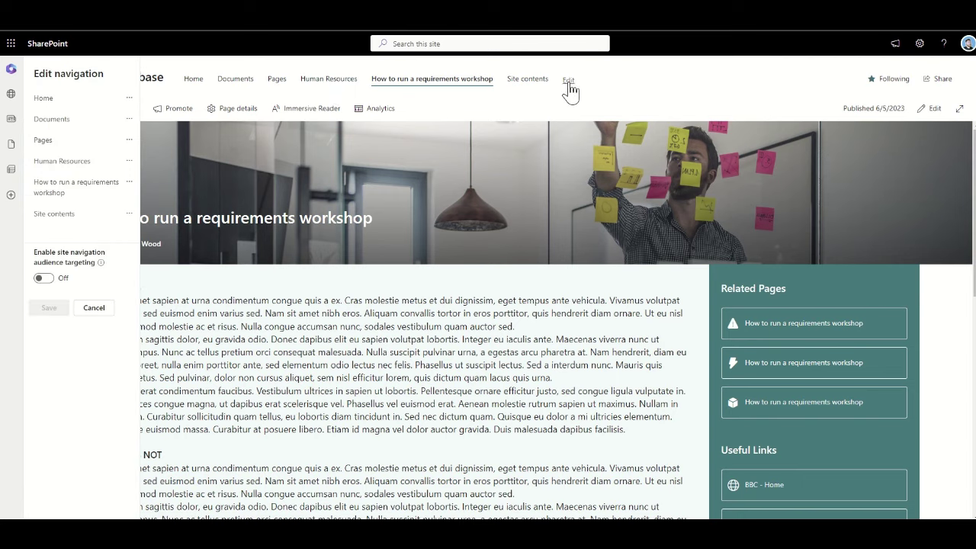
left_click(129, 183)
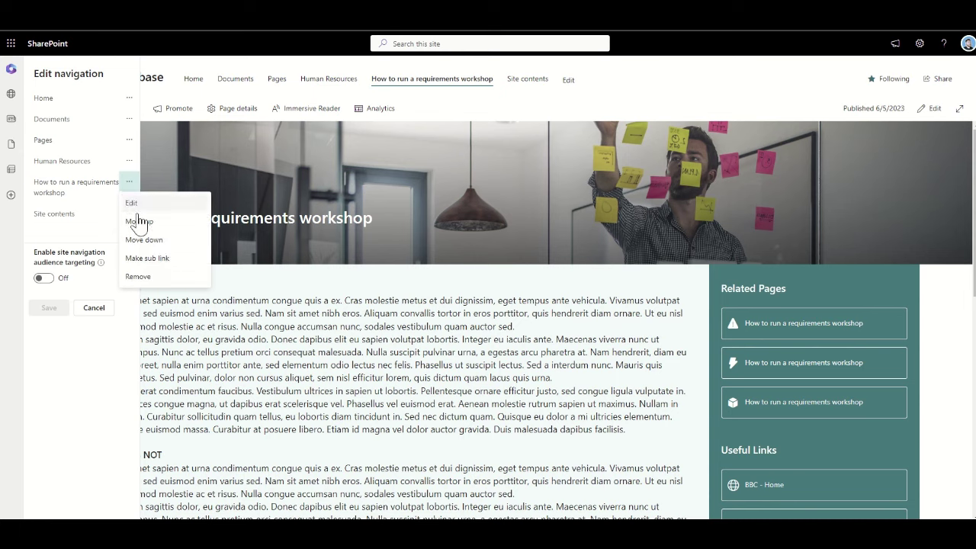
left_click(137, 257)
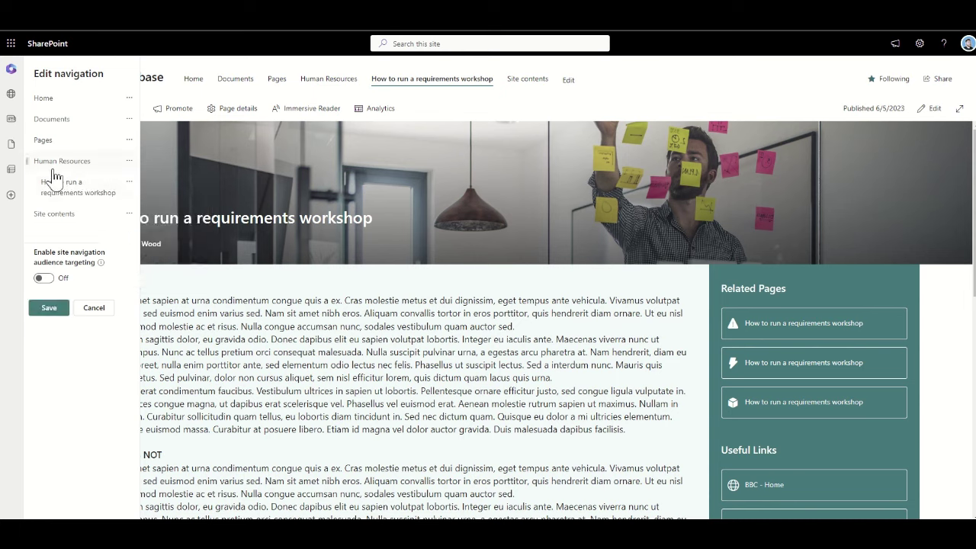
left_click(49, 308)
mouse_move(351, 83)
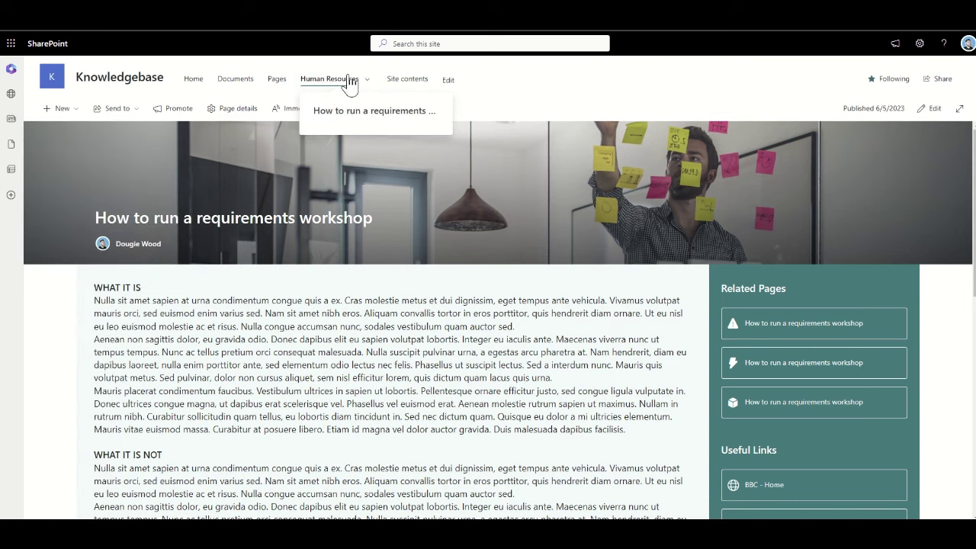
Check the address and display name of the Human Resources link in the site navigation settings
left_click(448, 83)
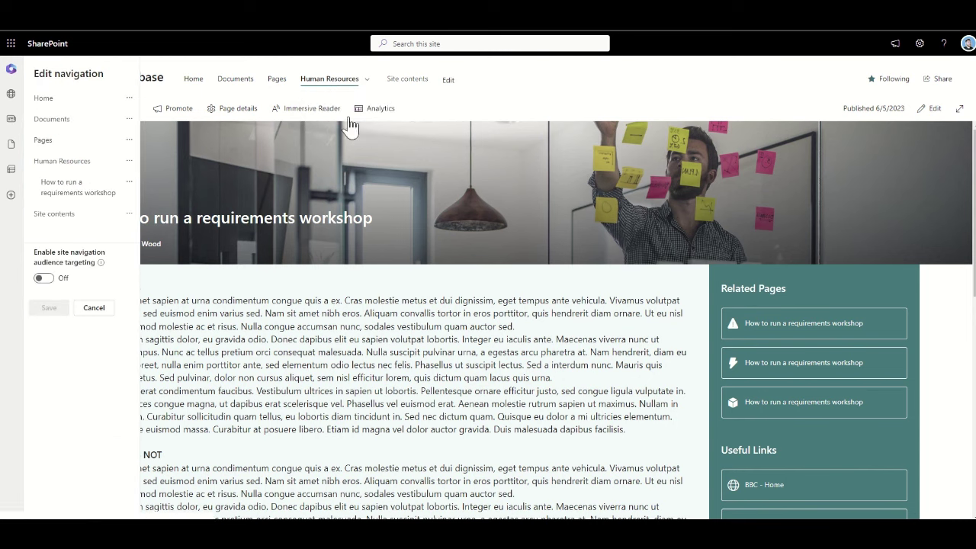
left_click(129, 161)
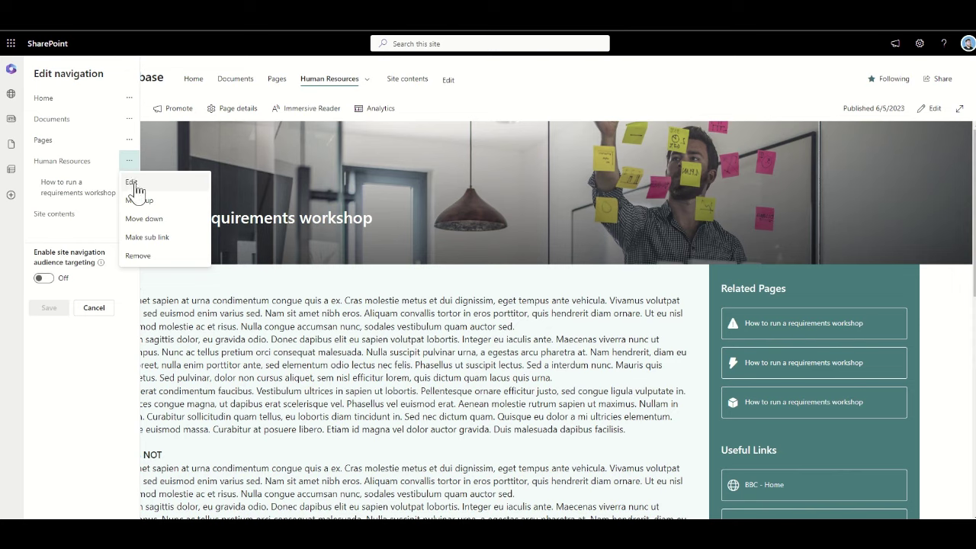
left_click(135, 183)
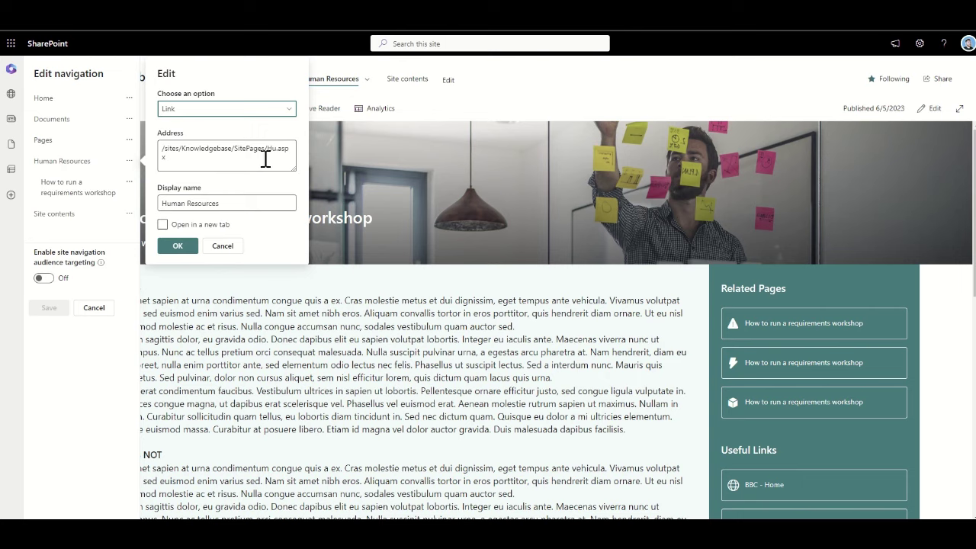
left_click(223, 248)
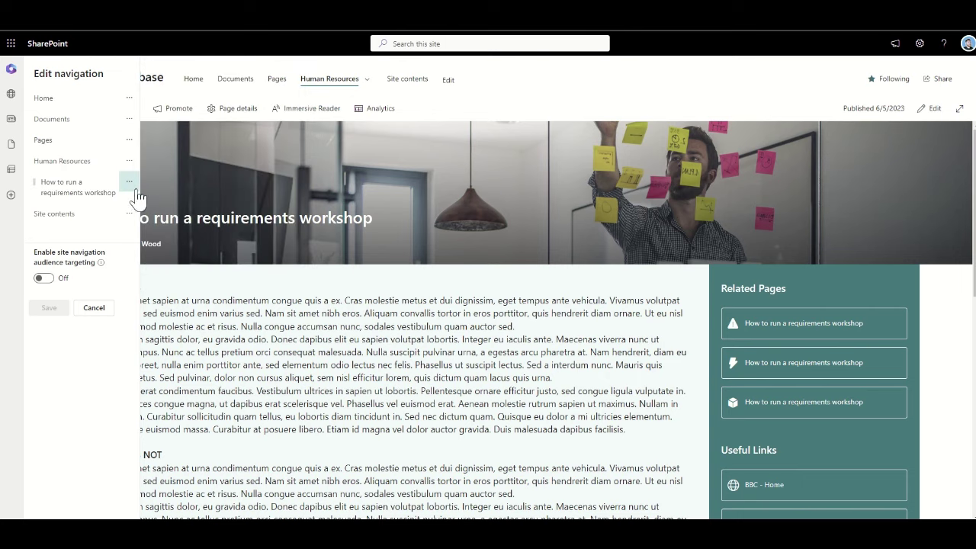
Promote the How to run a requirements workshop link back to the top navigation level and save the navigation
left_click(130, 184)
left_click(158, 222)
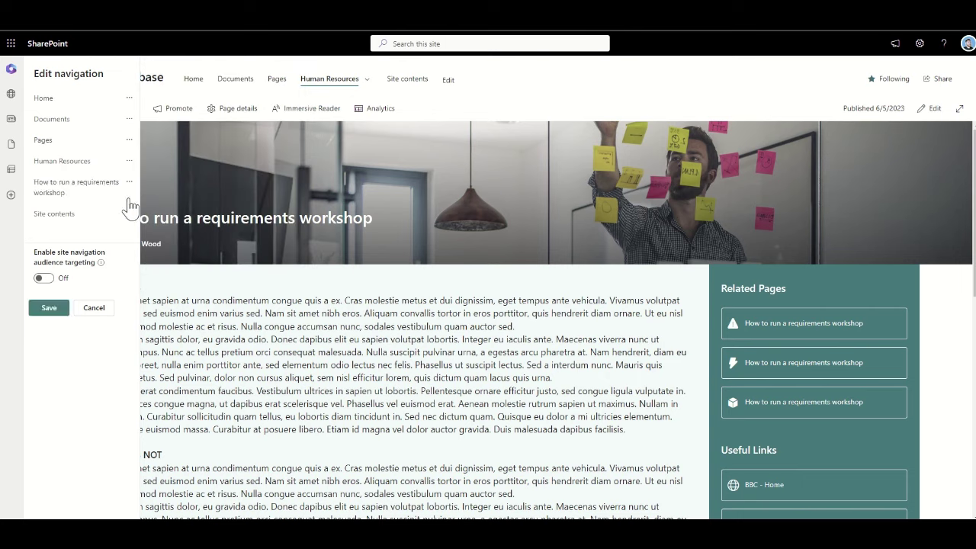
left_click(48, 307)
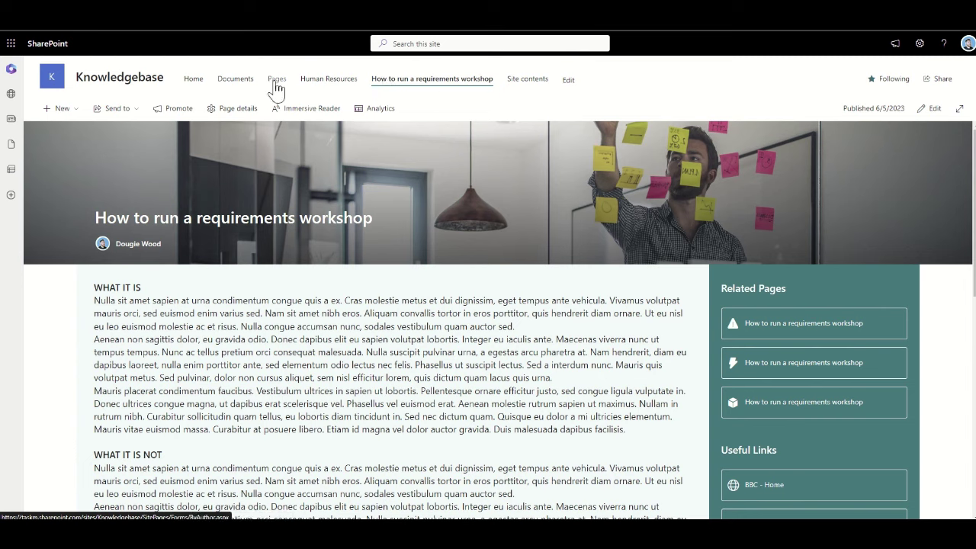
Create a new page from a template, starting at the site's home page, and title it Consulting Department
left_click(195, 83)
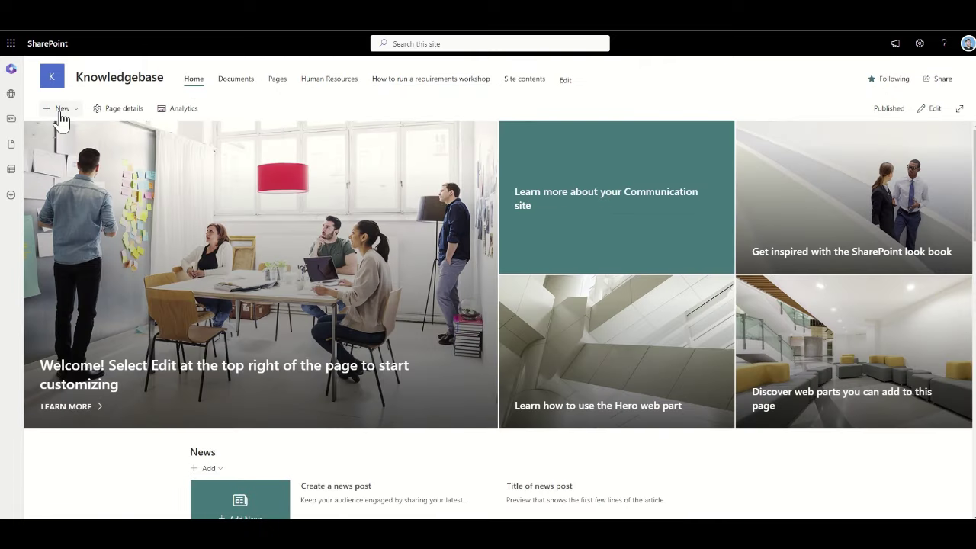
left_click(60, 114)
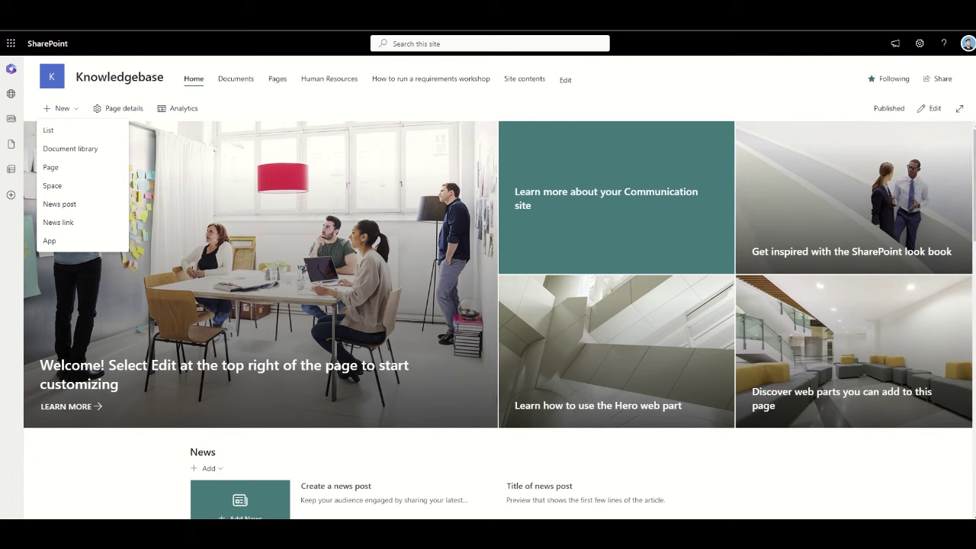
left_click(67, 108)
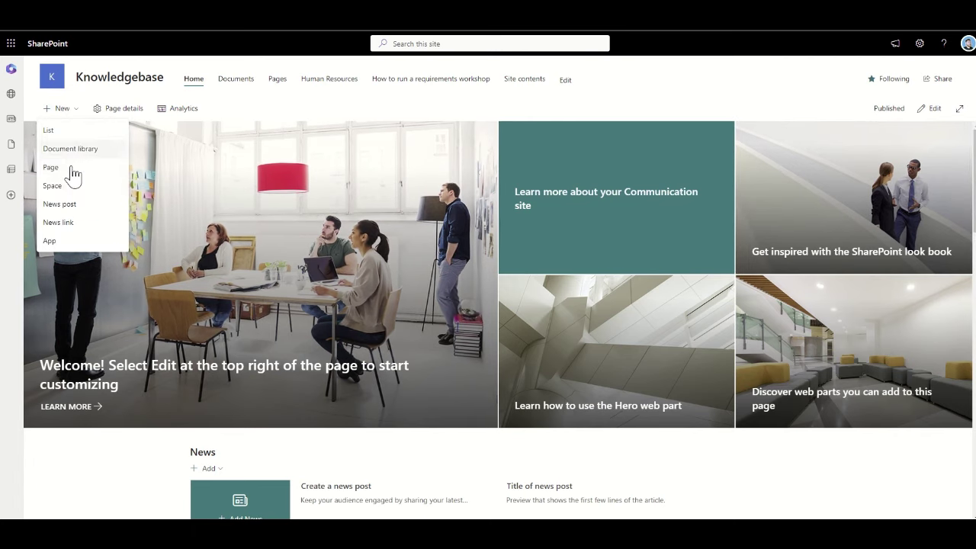
left_click(74, 167)
double_click(150, 168)
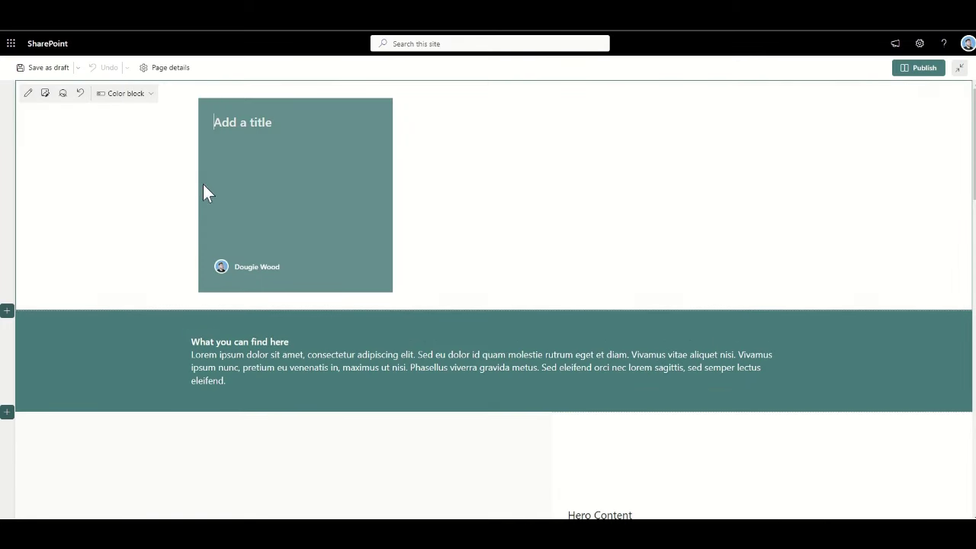
type("Con")
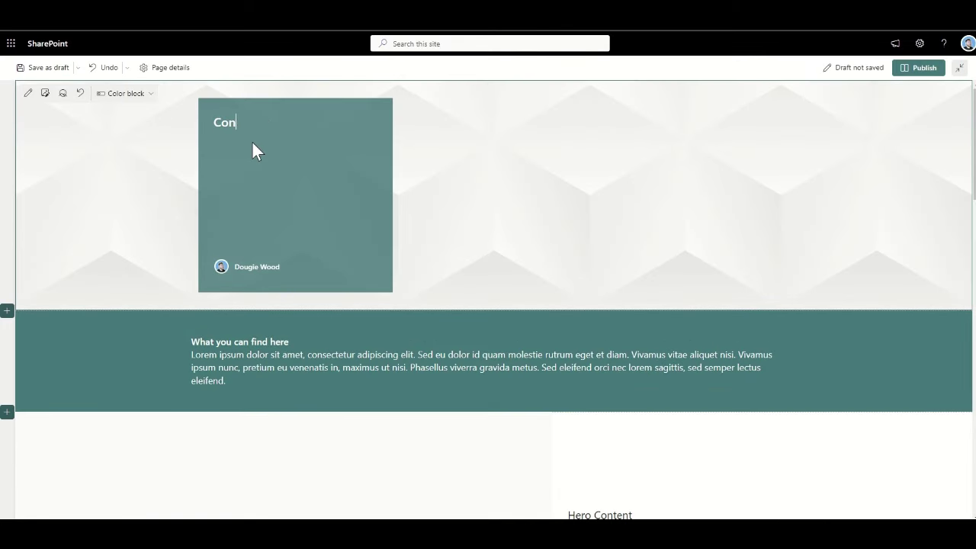
type("sulting Department")
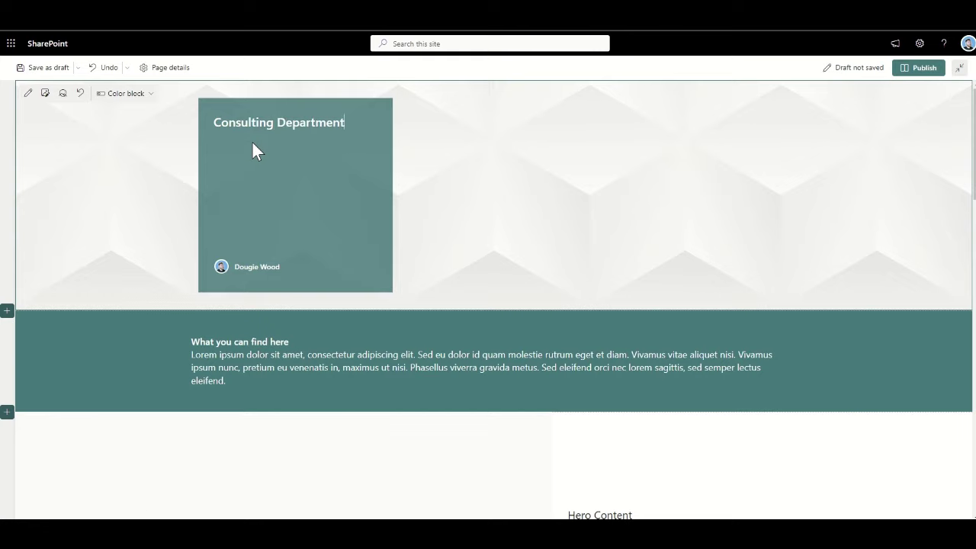
Set the title area background to an "office" stock image showing a team meeting behind a glass wall
left_click(45, 95)
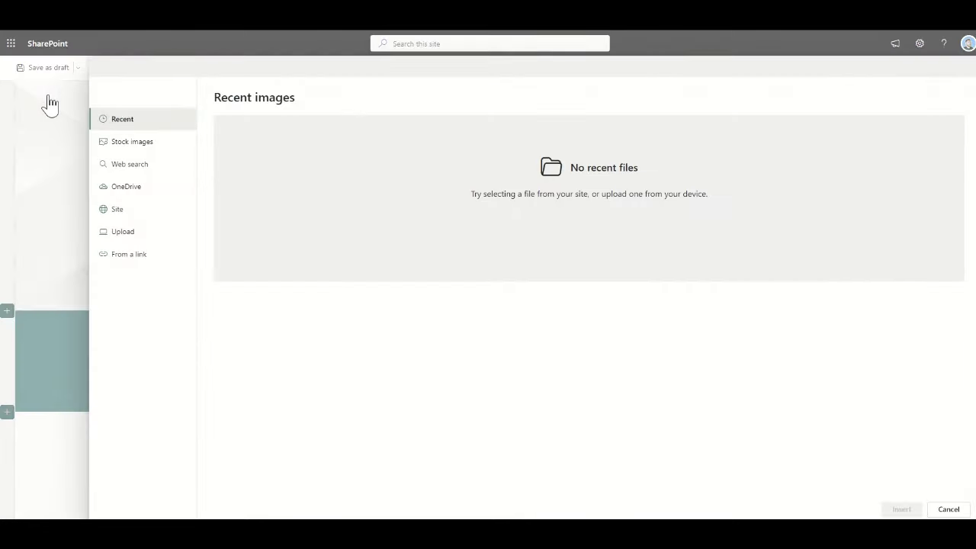
left_click(160, 151)
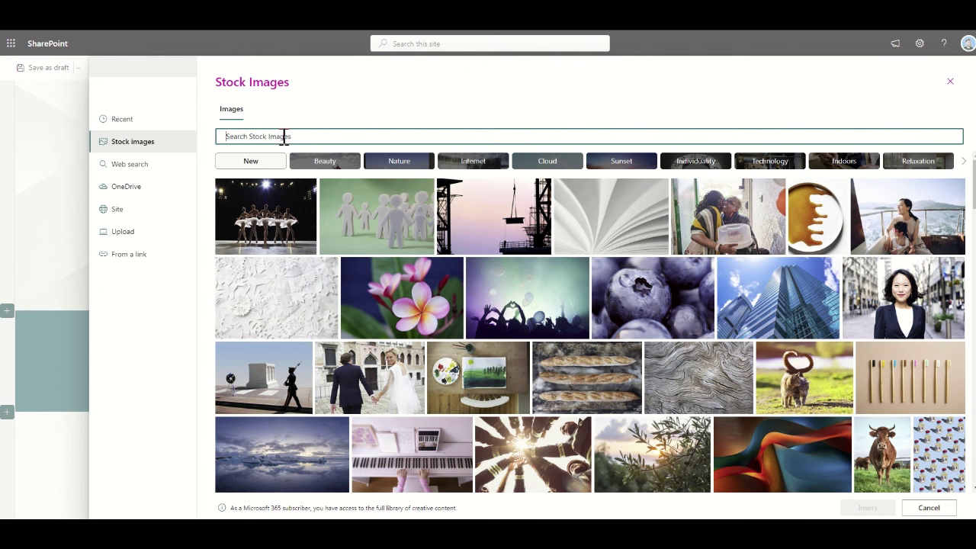
type("office")
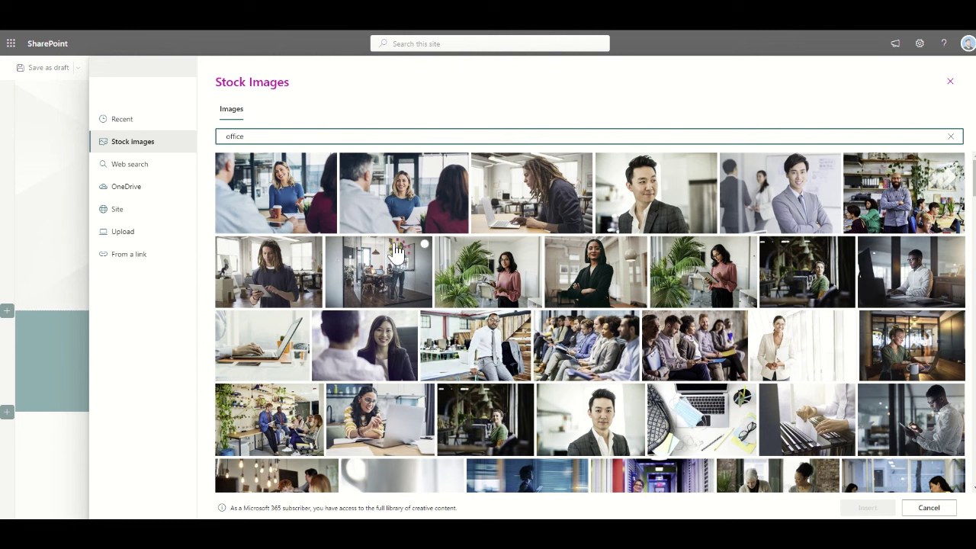
scroll(671, 381, "down", 3)
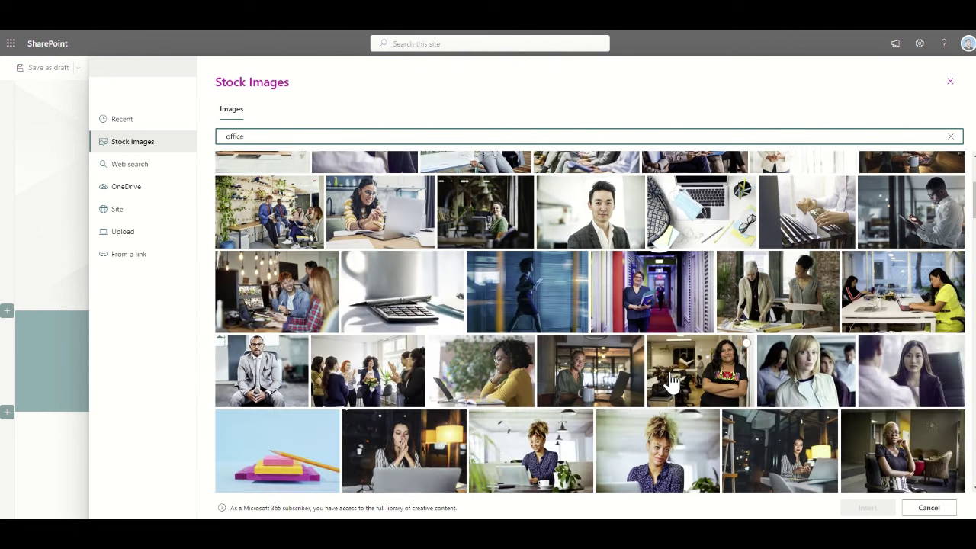
scroll(671, 381, "down", 2)
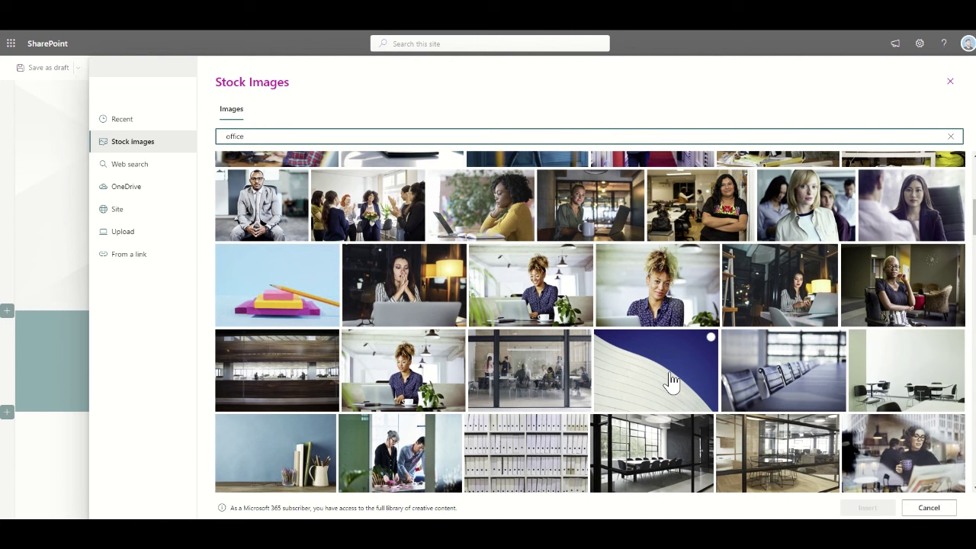
scroll(672, 381, "down", 2)
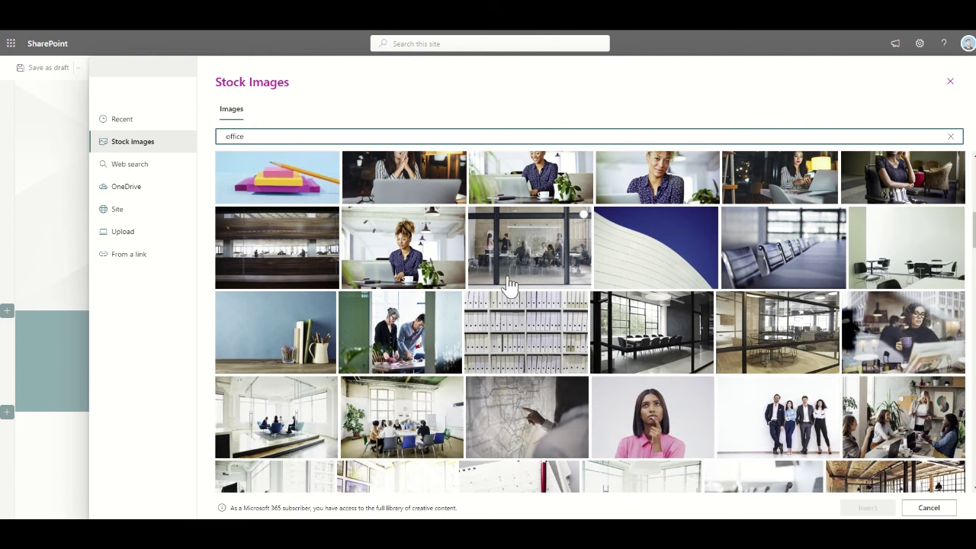
left_click(534, 239)
left_click(867, 507)
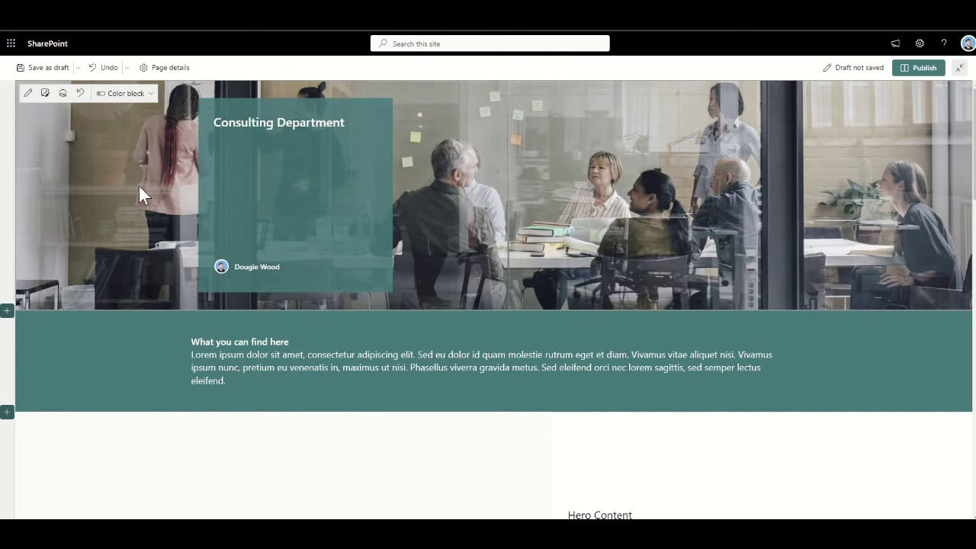
Replace the placeholder intro paragraph with "This is some text about what you can find about the consulting department, how we run workshops and capture requirements etc."
scroll(173, 388, "down", 6)
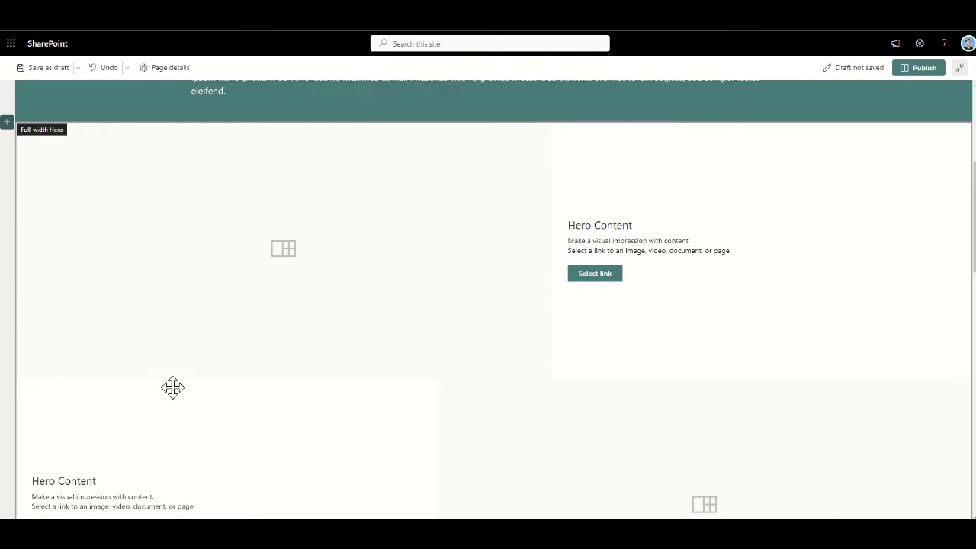
scroll(172, 387, "up", 5)
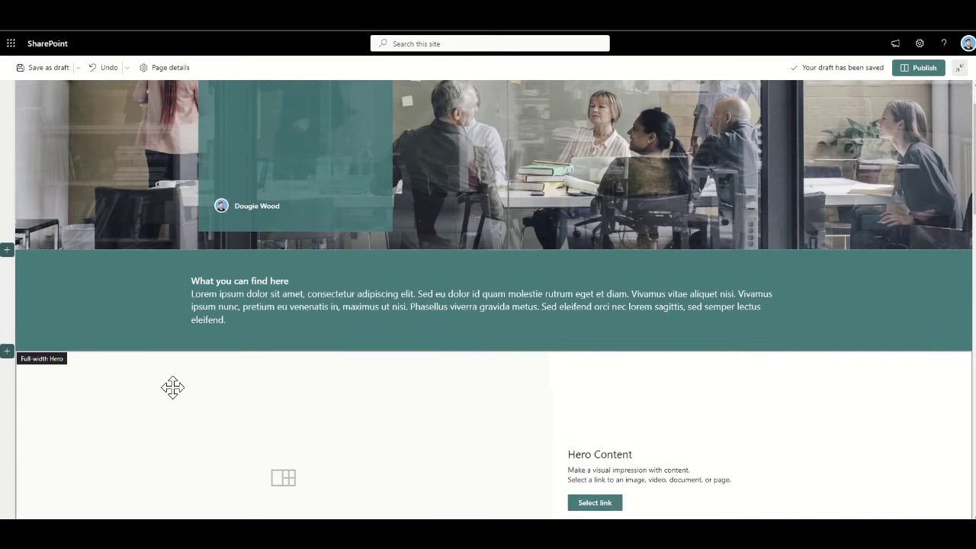
left_click(240, 335)
left_click_drag(250, 336, 188, 310)
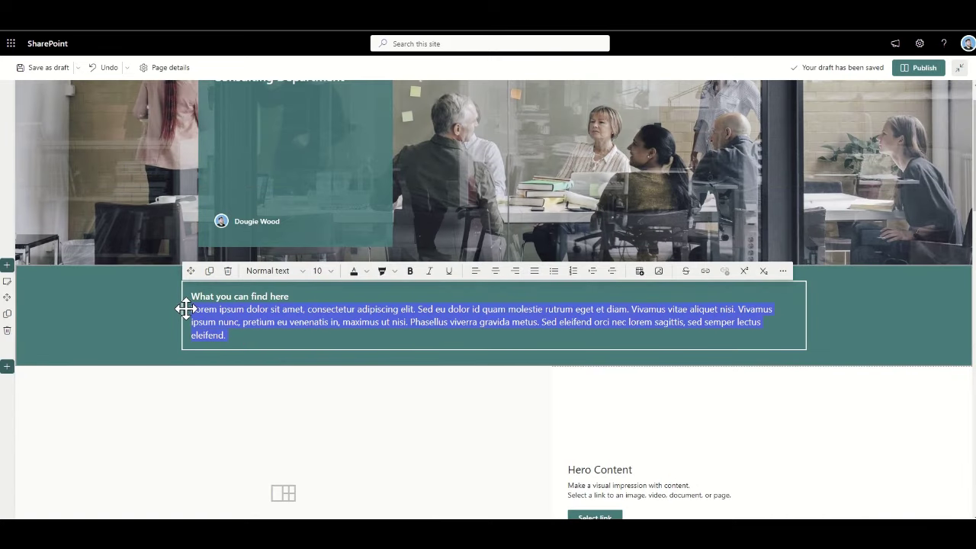
type("In")
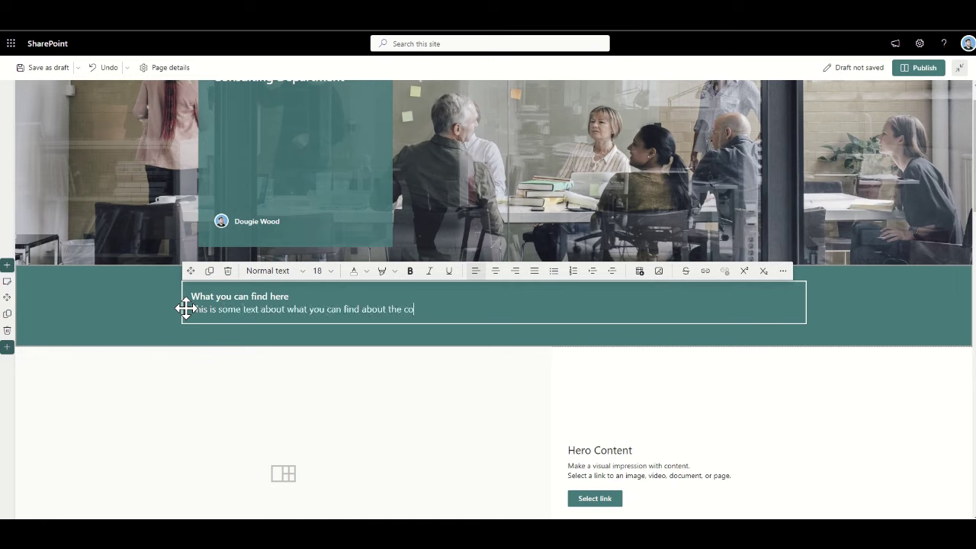
type("ing department, how we run workshops and capture requirements etc.")
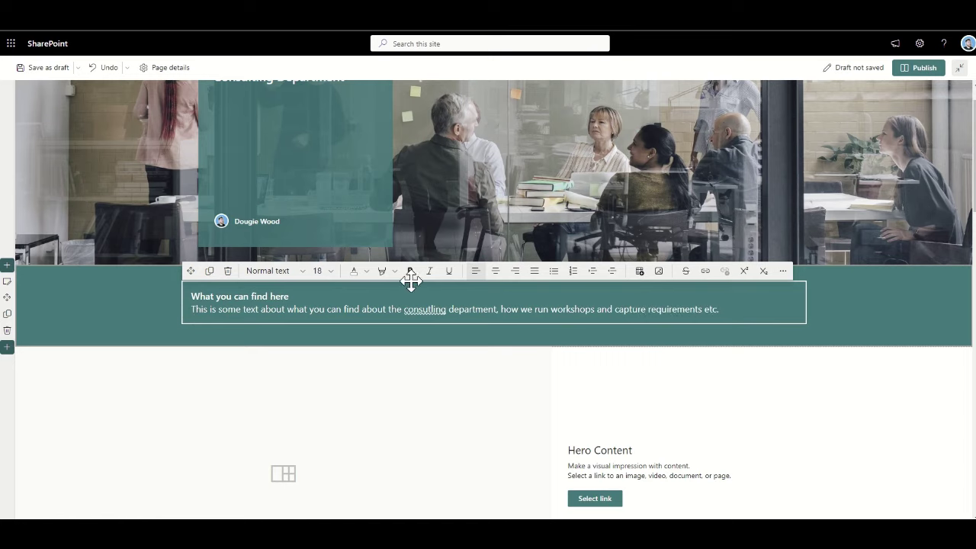
right_click(424, 310)
left_click(430, 343)
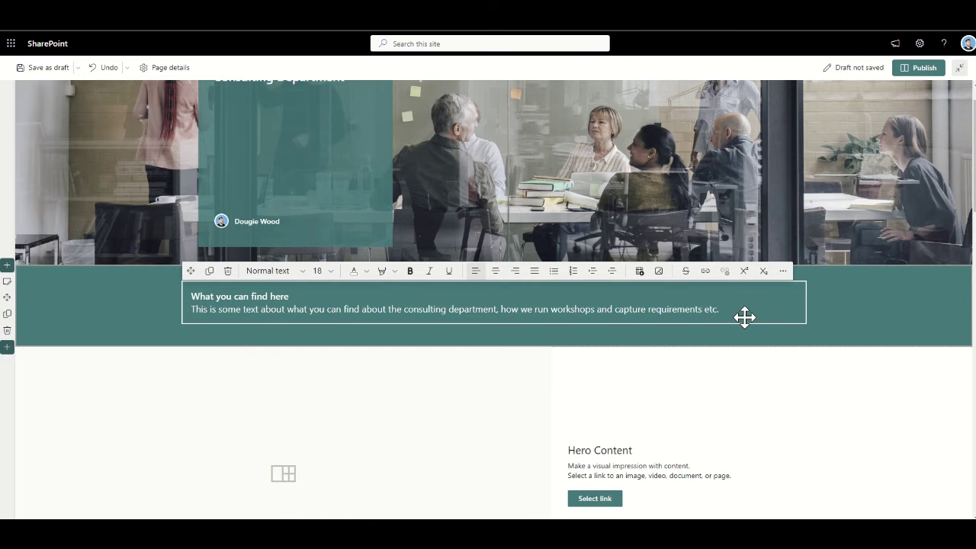
Repeat the intro sentence so it appears four times, starting on its own line below the What you can find here heading
left_click_drag(734, 308, 186, 316)
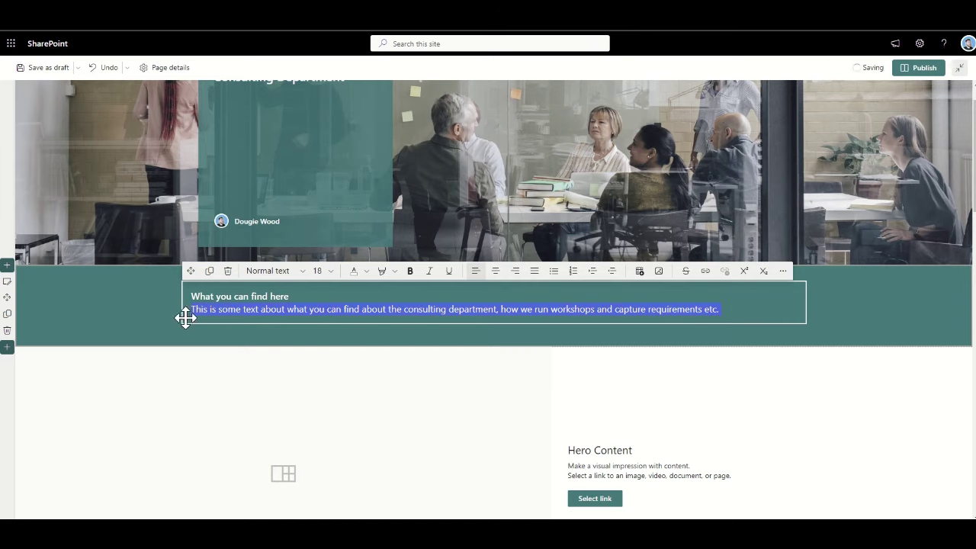
key("BackSpace")
key("ctrl+z")
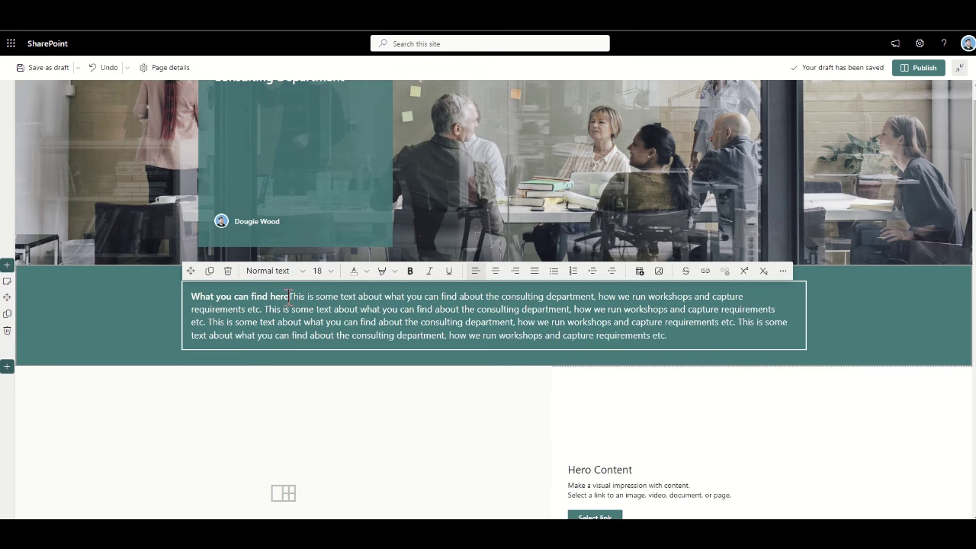
left_click(290, 296)
key("Return")
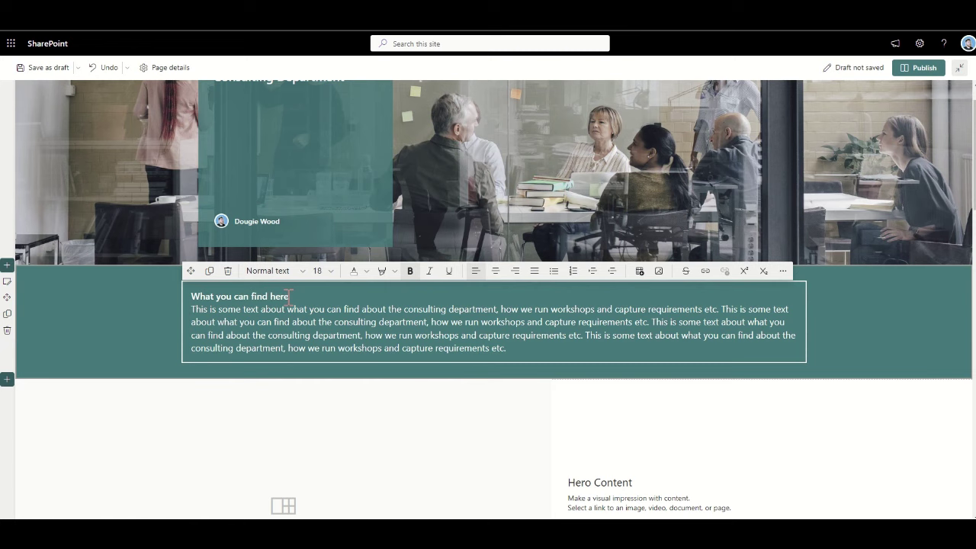
left_click(123, 338)
Link the first Hero tile to How-to-run-a-requirements-workshop.aspx in the site's Site Pages library
scroll(123, 338, "up", 1)
scroll(123, 338, "down", 4)
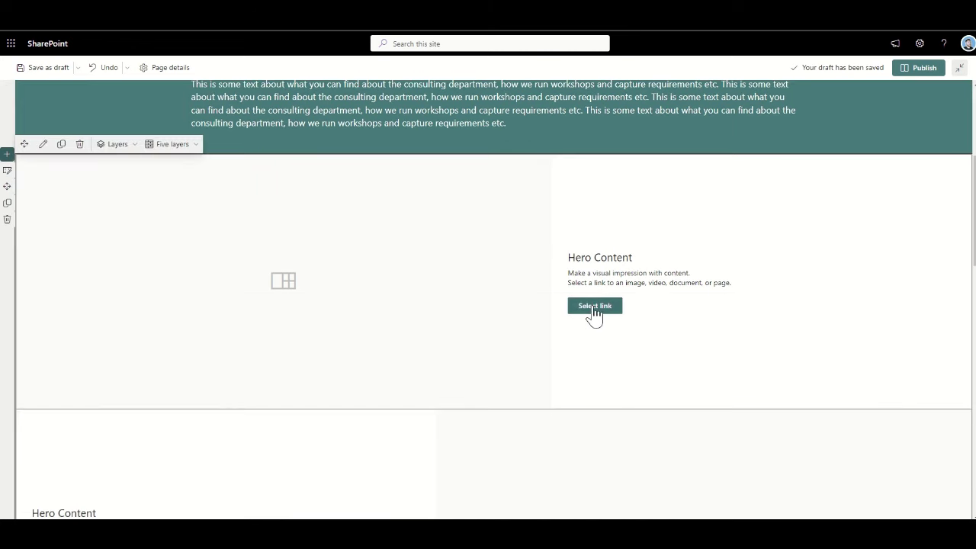
left_click(594, 307)
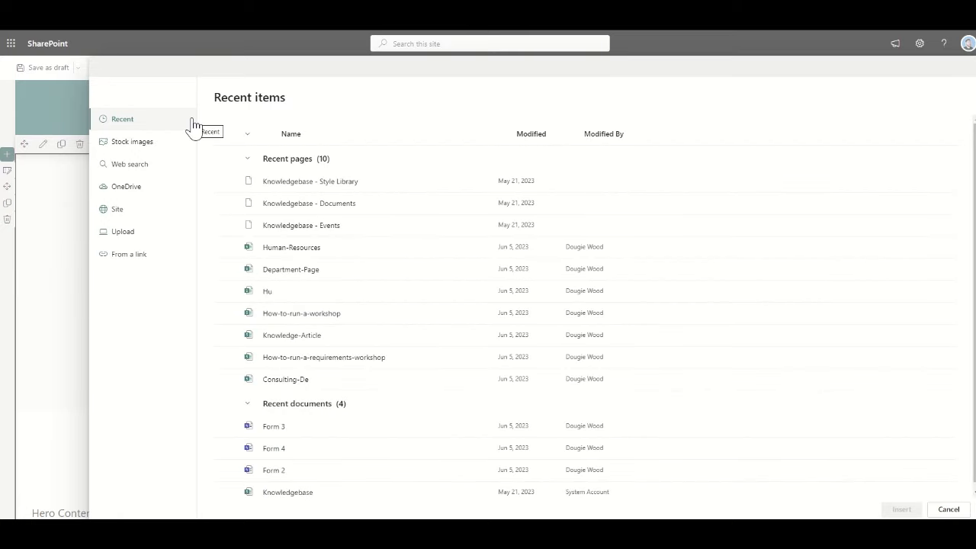
left_click(157, 217)
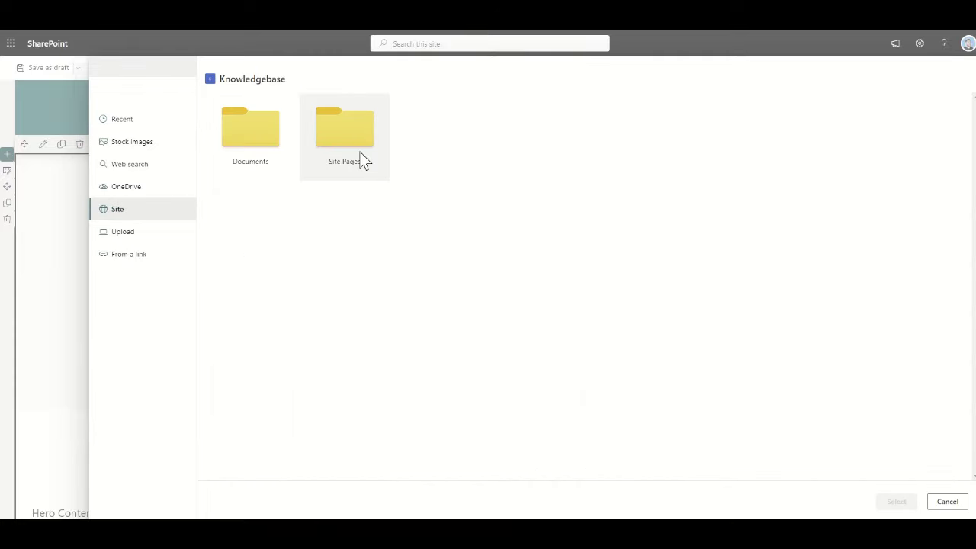
left_click(351, 161)
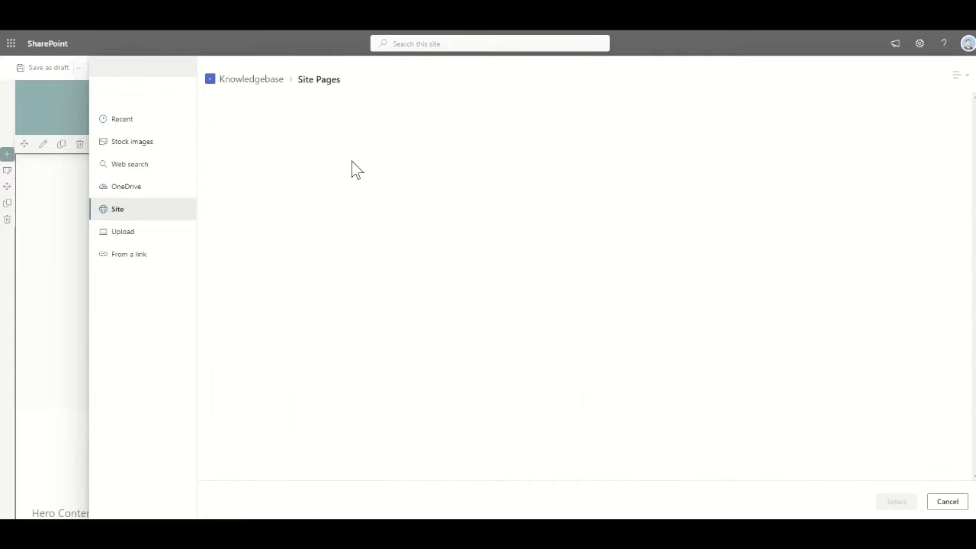
left_click(219, 226)
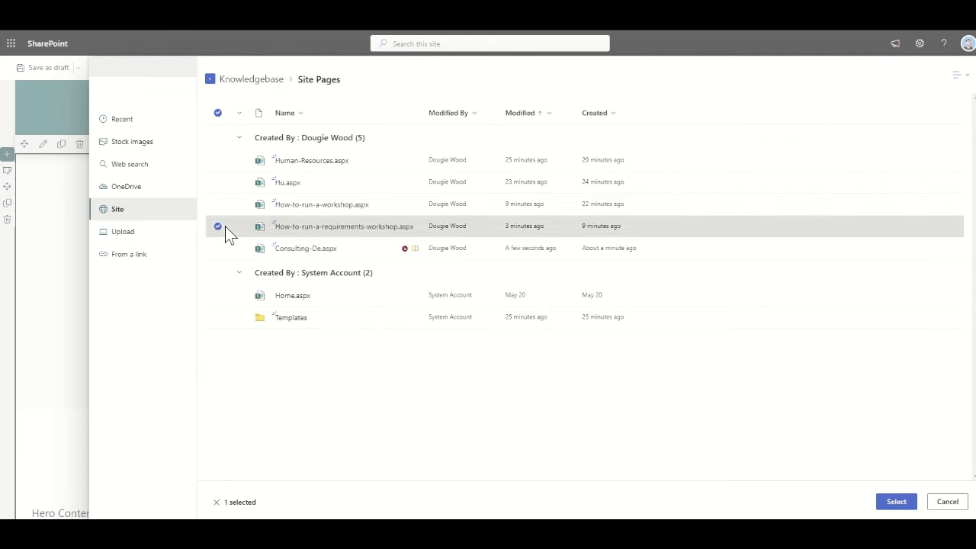
left_click(896, 502)
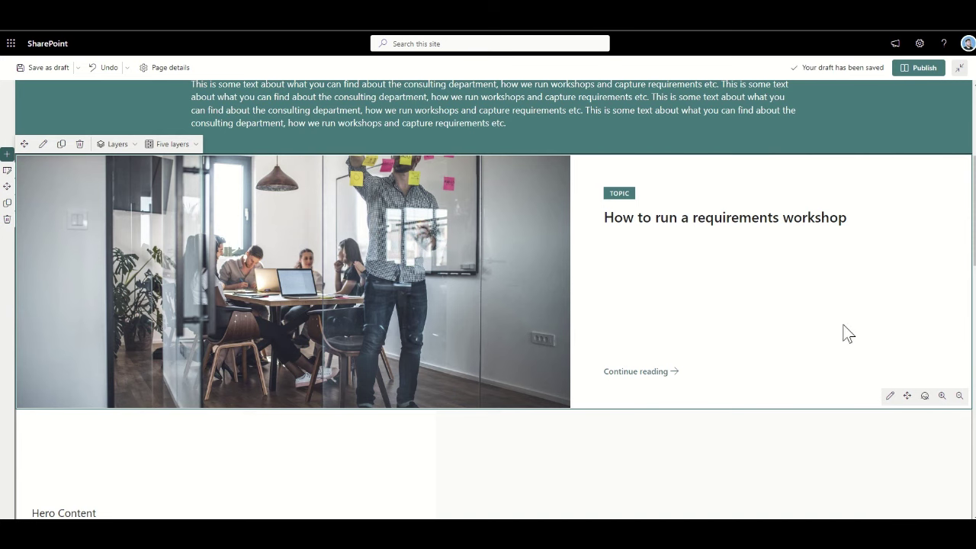
Fill the tile's description with the "Mauris vehicula enim at laoreet ornare" paragraph copied from the Lorem Ipsum page
left_click(890, 396)
left_click(860, 259)
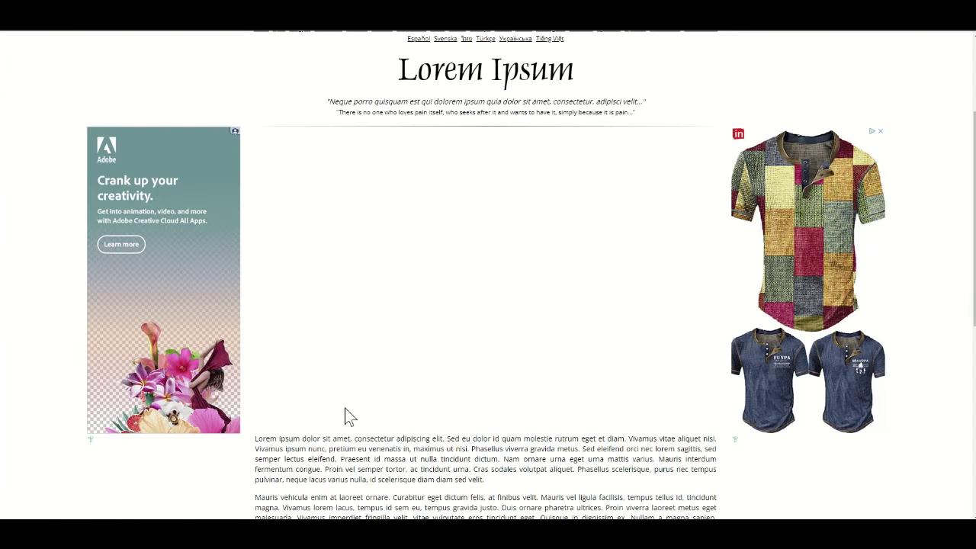
scroll(345, 414, "down", 2)
scroll(346, 414, "down", 2)
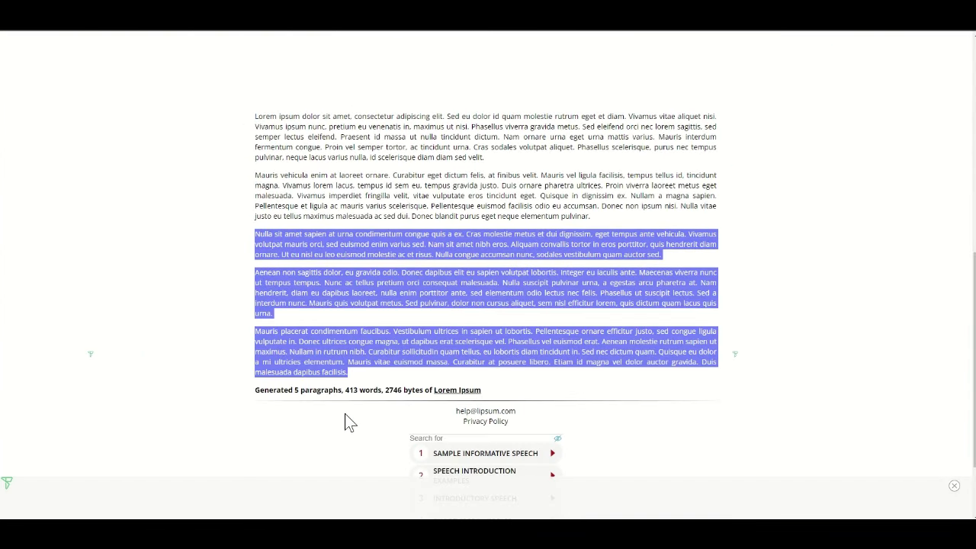
left_click(500, 200)
left_click_drag(598, 223, 249, 173)
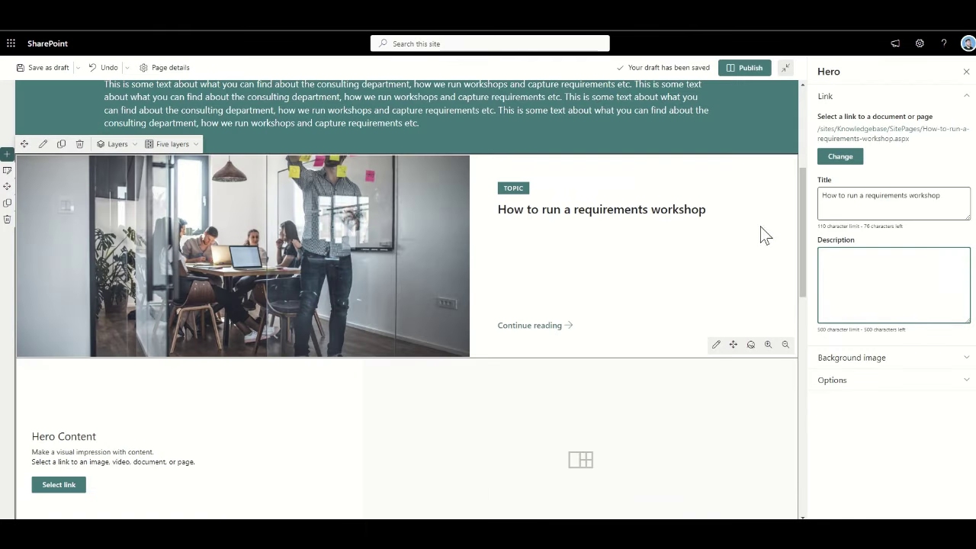
type("Mauris vehicula enim at laoreet ornare. Curabitur eget dictum felis, at finibus velit. Mauris vel ligula facilisis, tempus tellus id, tincidunt magna. Vivamus lorem lacus, tempus id sem eu, tempus gravida justo. Duis ornare pharetra ultrices. Proin viverra laoreet metus eget malesuada. Vivamus imperdiet fringilla velit, vitae vulputate eros tincidunt eget. Quisque in dignissim ex. Nullam a magna sapien. Pellentesque et ligula ac mauris varius scelerisque. Pellentesque euismod facilisis odio eu a")
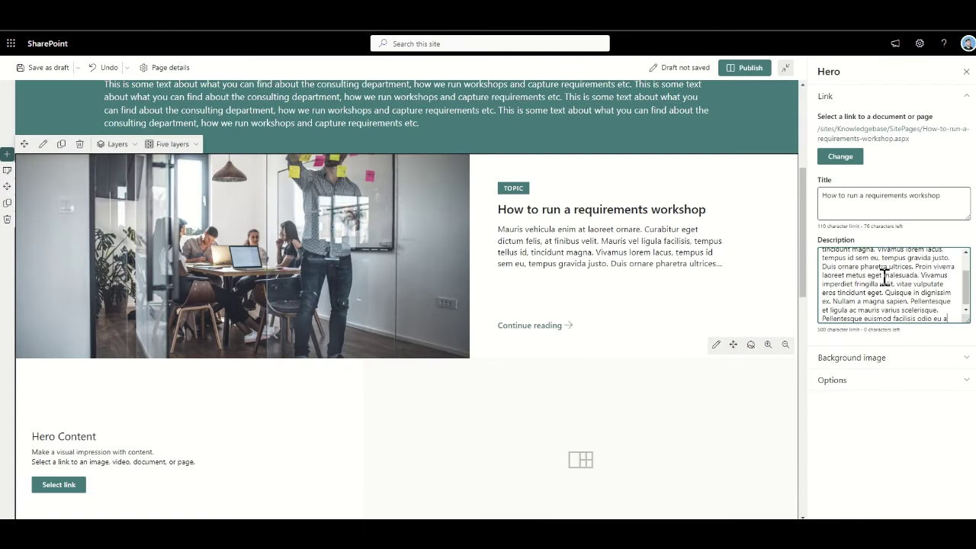
Shorten the tile's description so that it ends after "tempus gravida justo."
left_click_drag(893, 282, 953, 276)
key("BackSpace")
key("BackSpace")
key("BackSpace")
key("BackSpace")
key("BackSpace")
key("BackSpace")
key("BackSpace")
key("BackSpace")
key("BackSpace")
key("BackSpace")
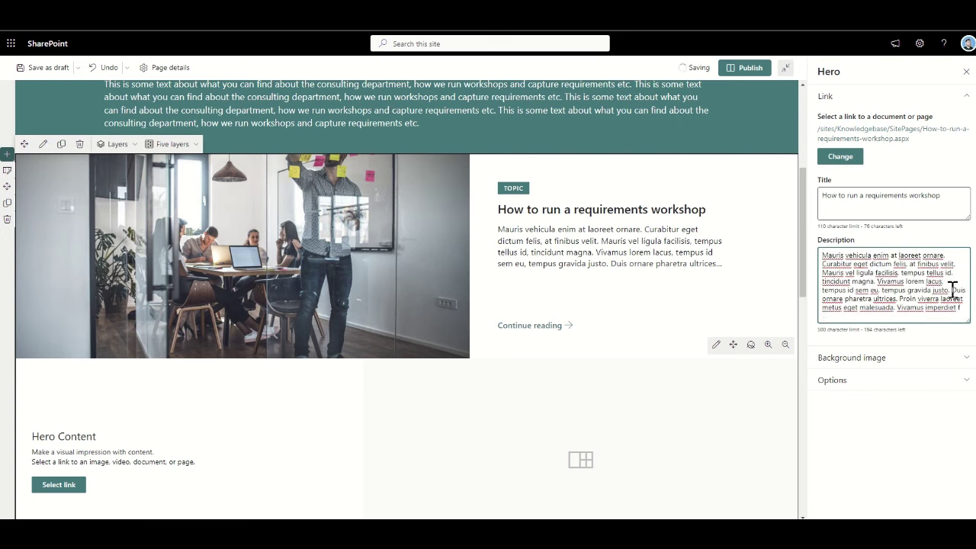
left_click_drag(952, 289, 961, 308)
key("BackSpace")
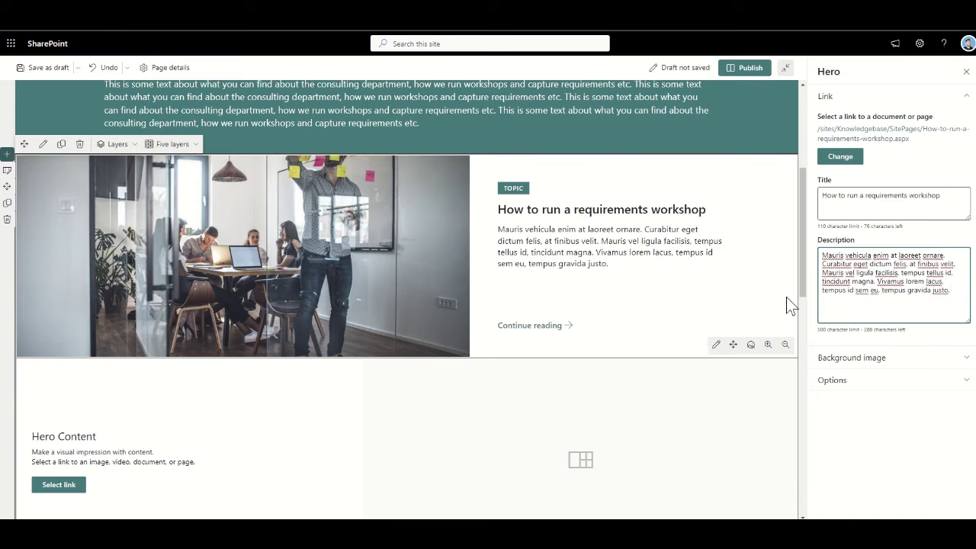
Set the requirements workshop tile's topic heading text to CONSULTING
left_click(834, 381)
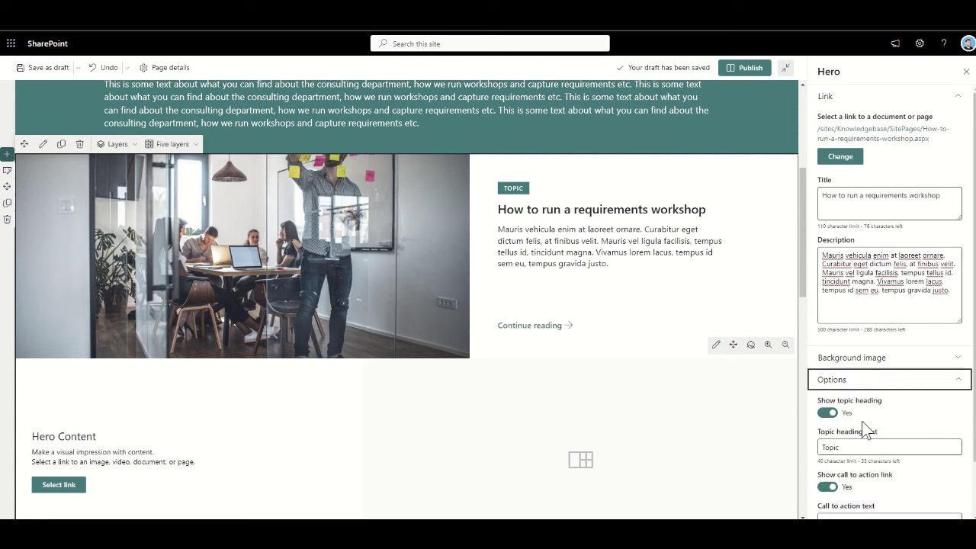
scroll(866, 431, "down", 1)
left_click_drag(816, 385, 875, 385)
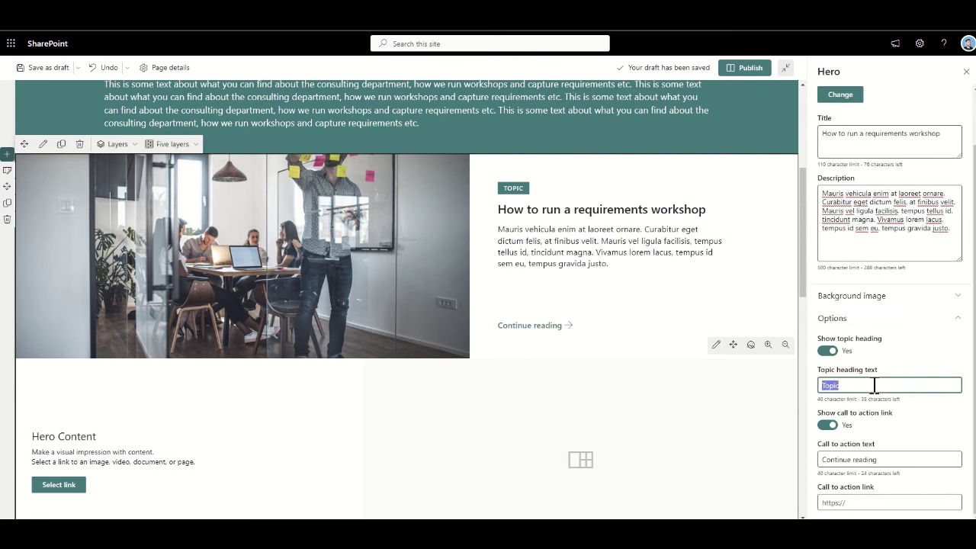
type("CONSULTING")
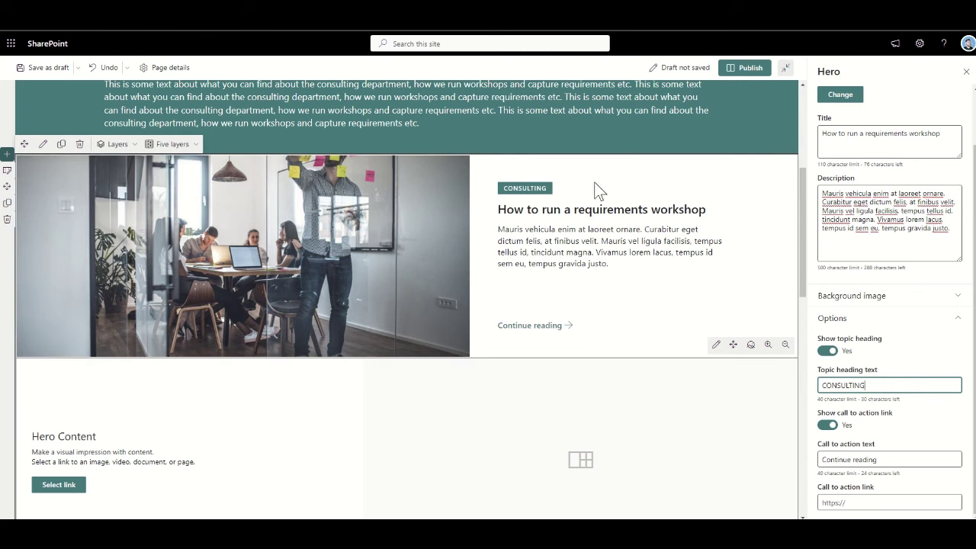
scroll(530, 194, "up", 3)
scroll(529, 192, "down", 3)
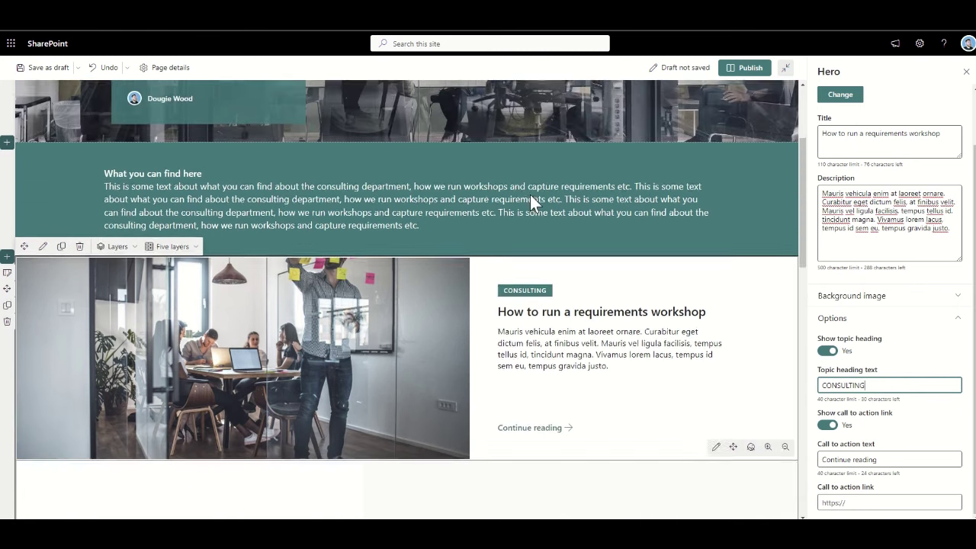
Change the requirements workshop tile's topic heading text to WORKSHOP
left_click_drag(820, 385, 860, 384)
type("WORKSHOP")
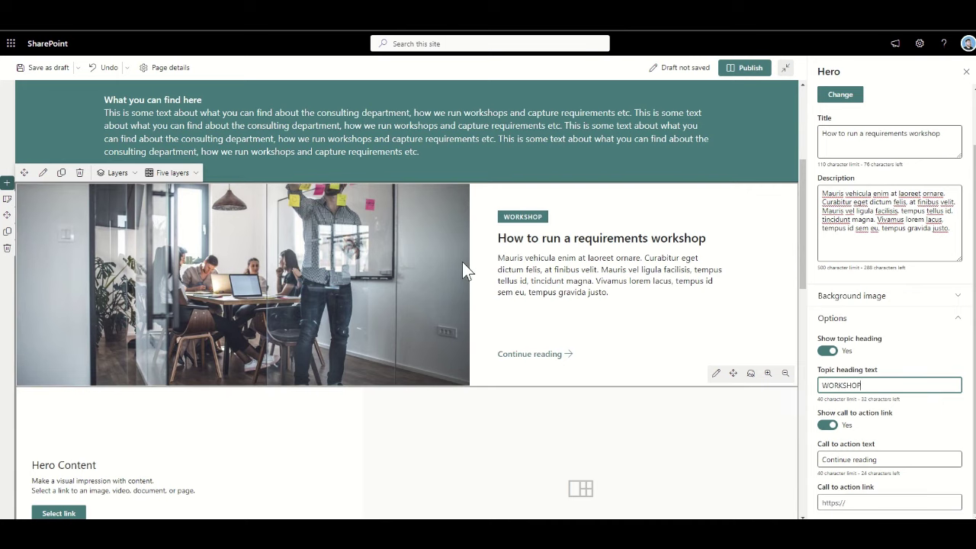
scroll(549, 281, "down", 1)
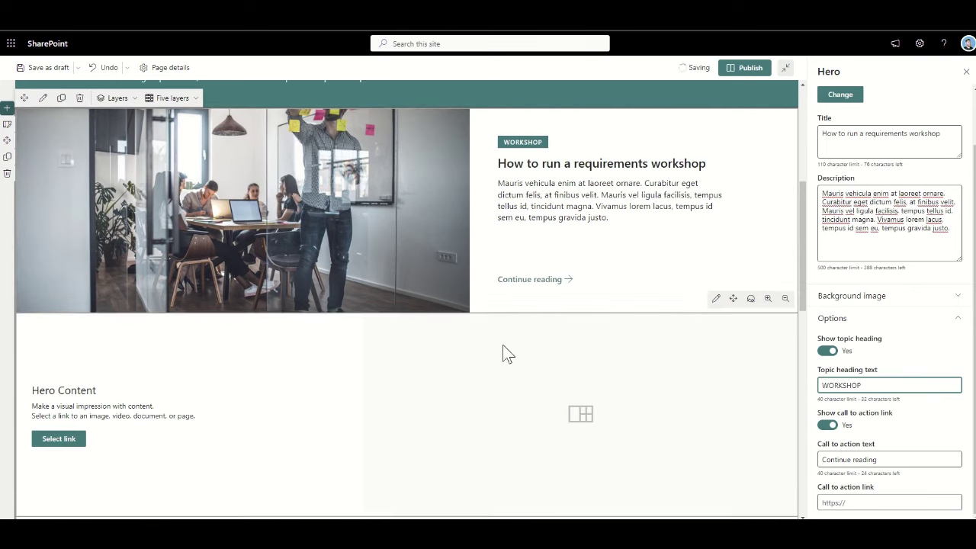
scroll(643, 247, "up", 2)
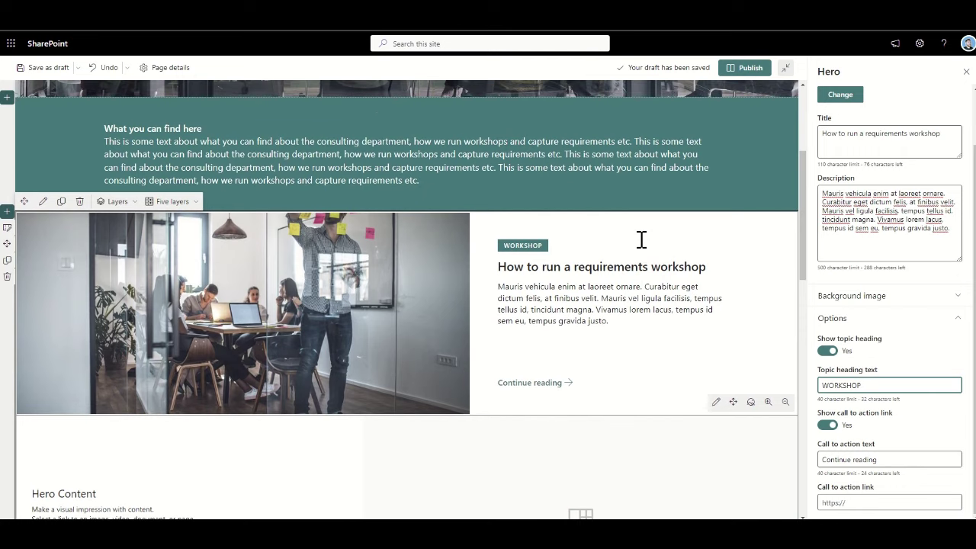
Set the tile's call to action text to "Discover how to capture requirements"
scroll(641, 239, "down", 1)
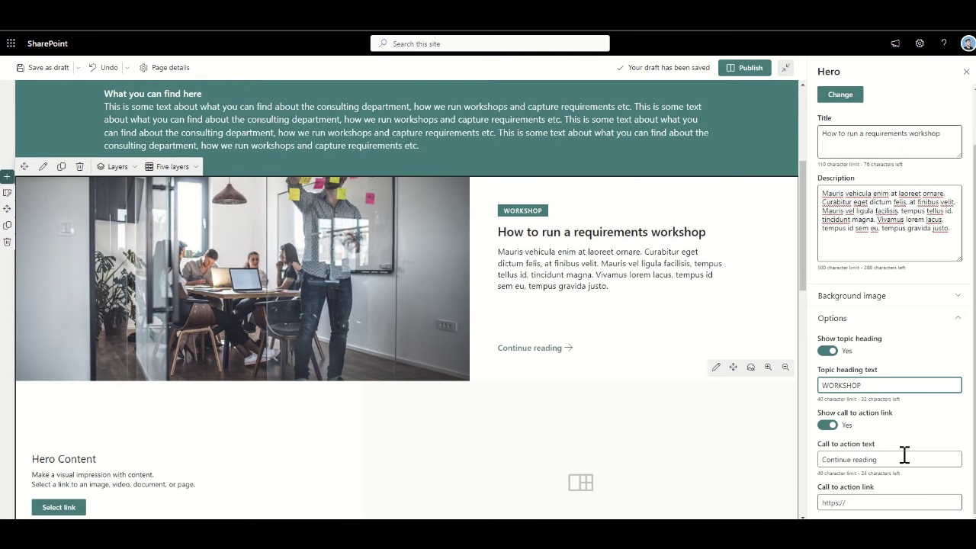
double_click(843, 456)
type("Discover re")
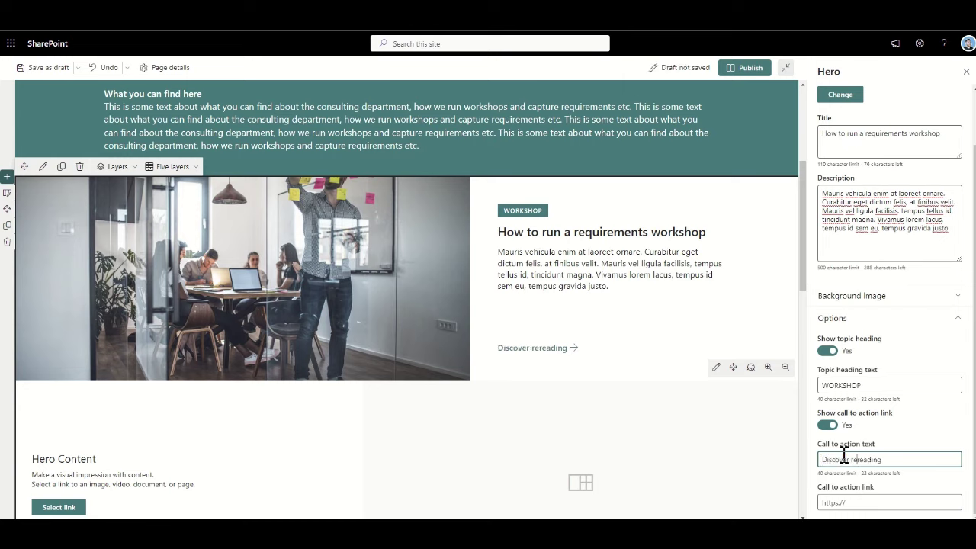
key("Delete")
key("Delete")
key("Delete")
key("Delete")
key("Delete")
key("Delete")
key("Delete")
type("how to capture requirements")
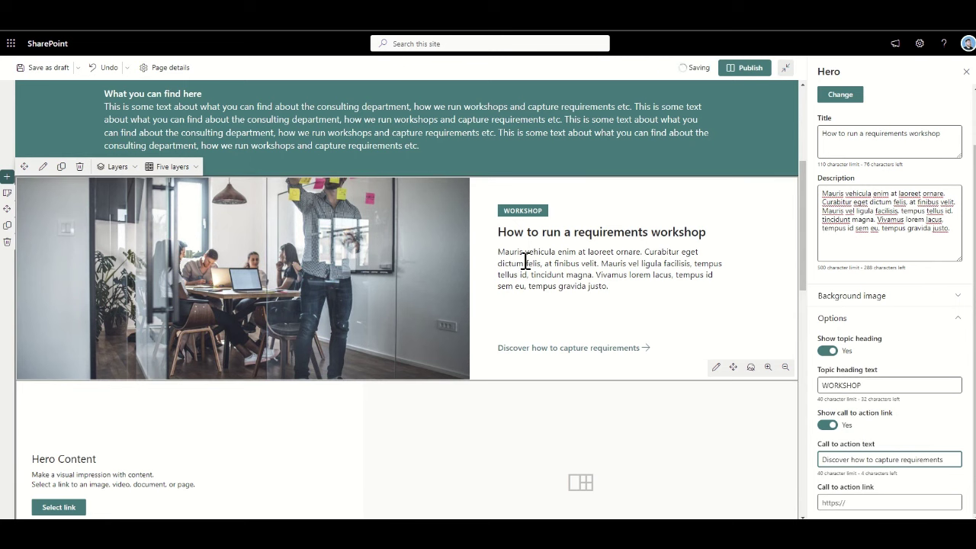
Publish the Consulting Department page and dismiss the side panes
scroll(570, 269, "up", 4)
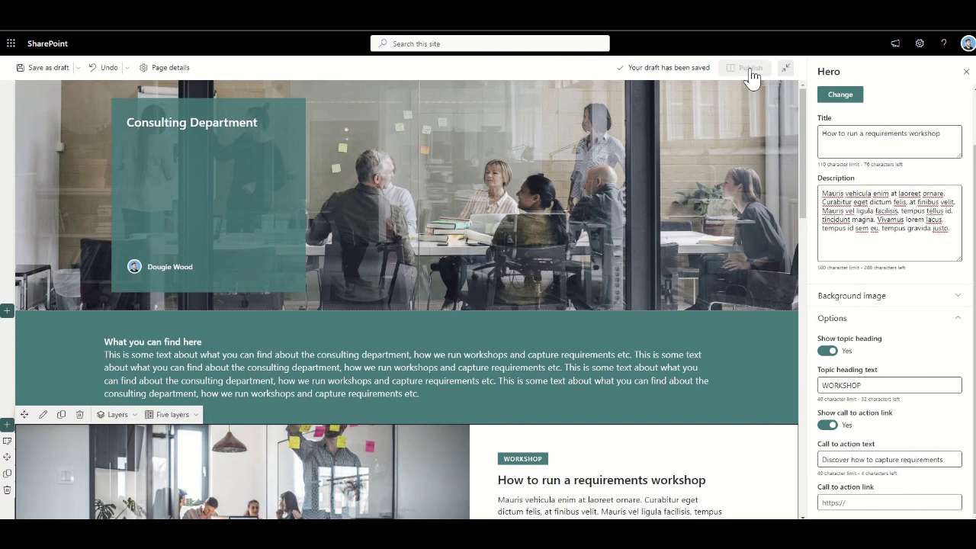
left_click(751, 77)
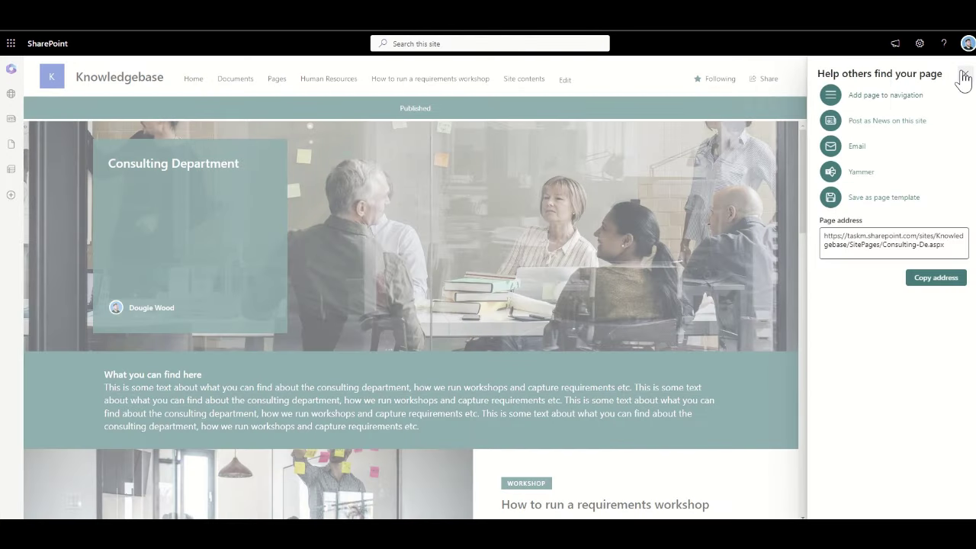
left_click(965, 70)
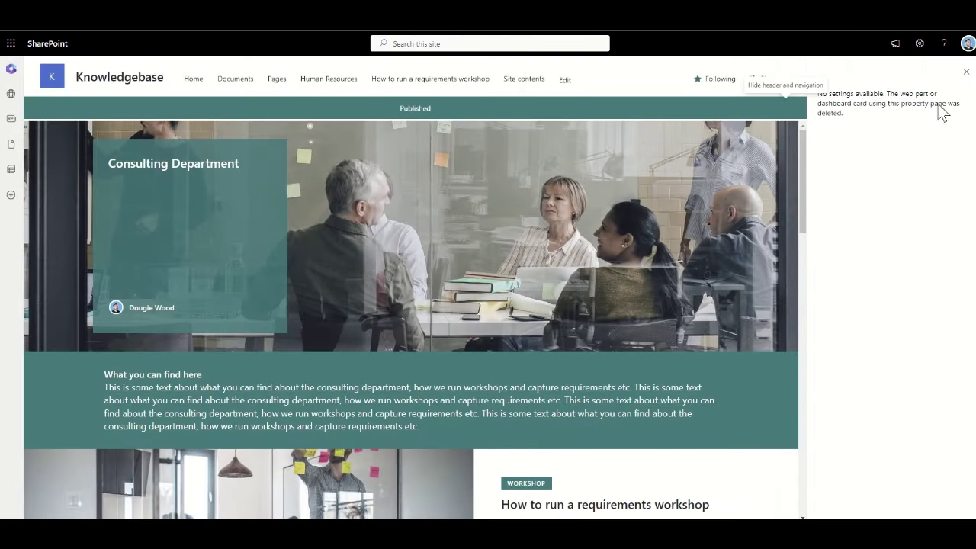
left_click(966, 71)
Promote the published Consulting Department page by adding it to the site navigation
scroll(495, 282, "down", 3)
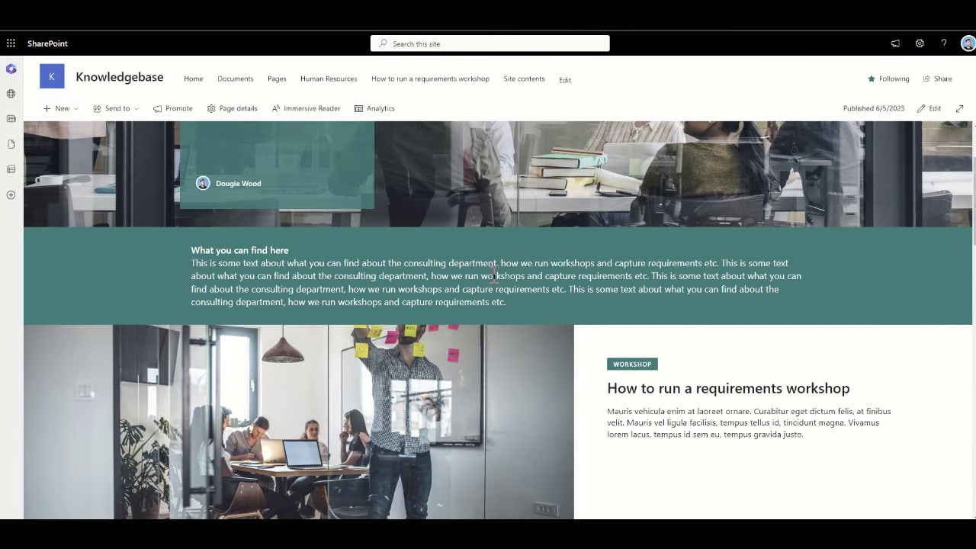
scroll(580, 324, "up", 1)
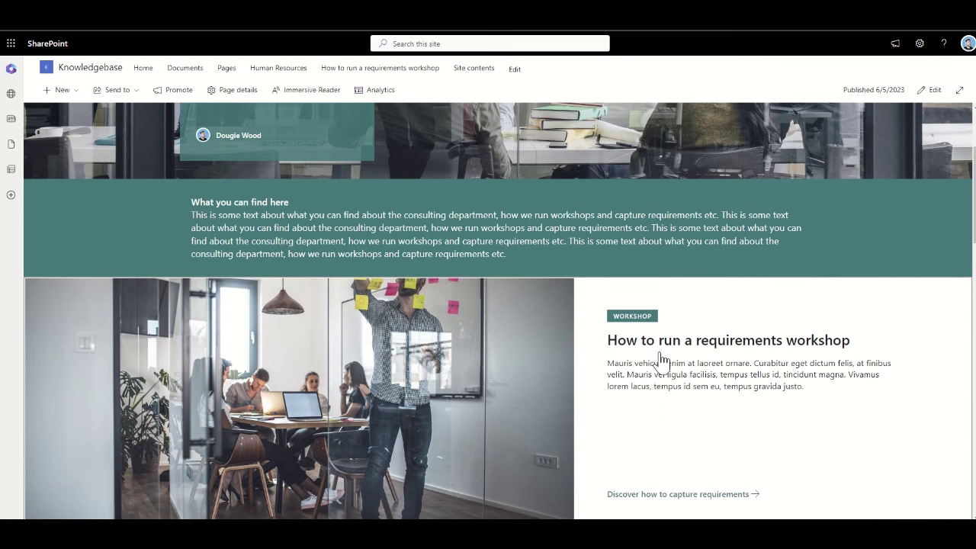
scroll(548, 305, "up", 3)
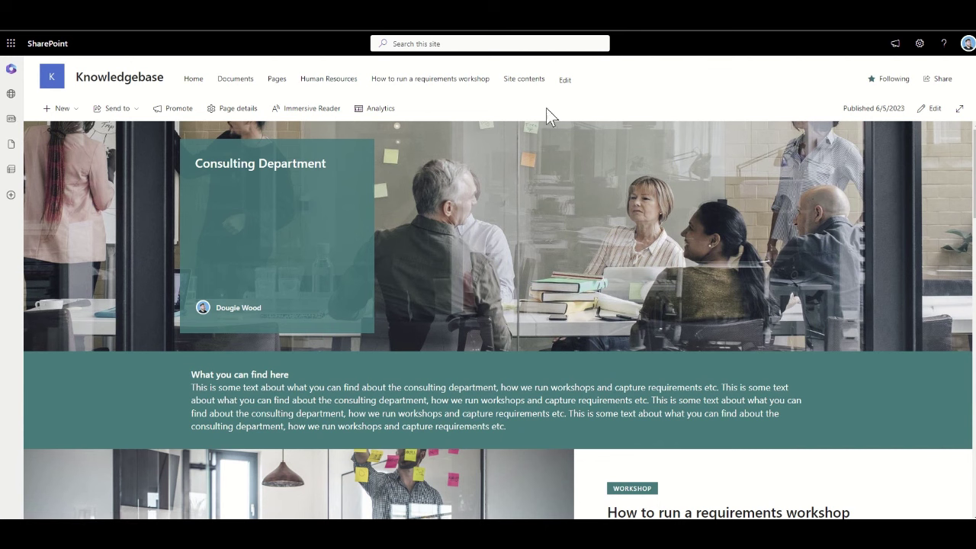
left_click(178, 116)
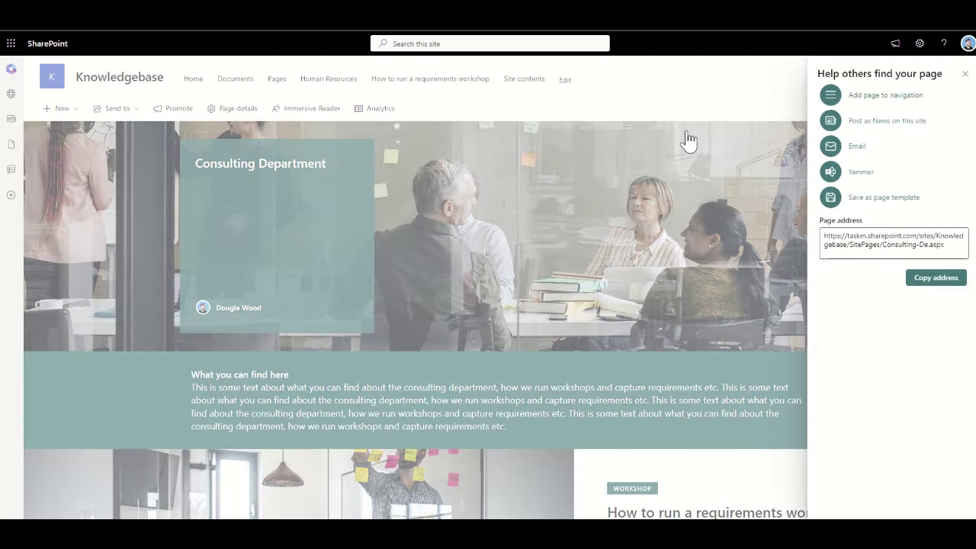
left_click(891, 99)
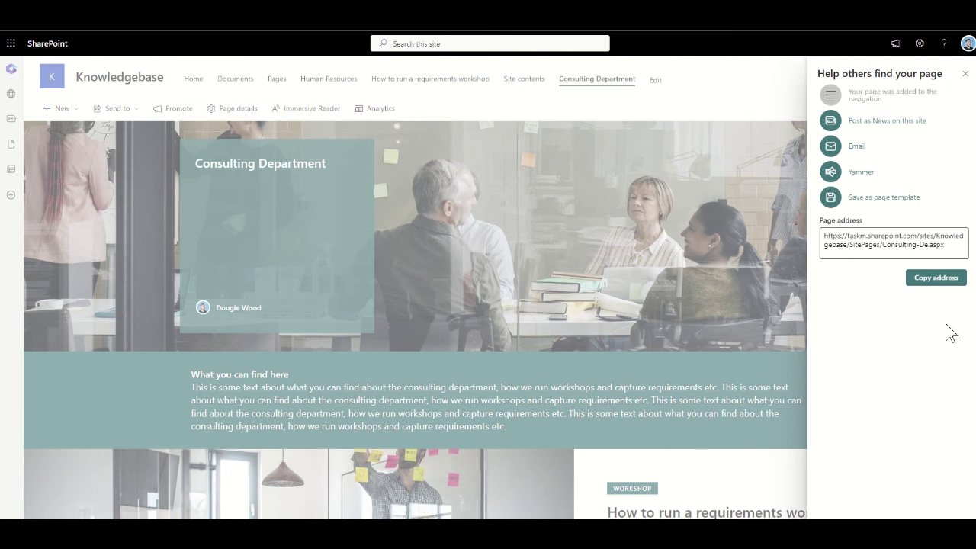
left_click(966, 73)
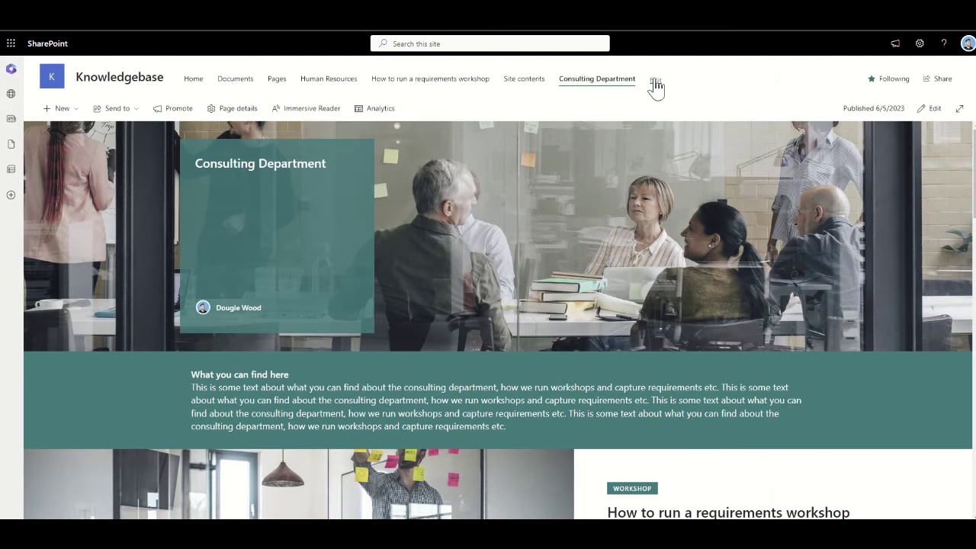
Remove the Human Resources link while editing the site navigation
left_click(655, 79)
left_click(129, 162)
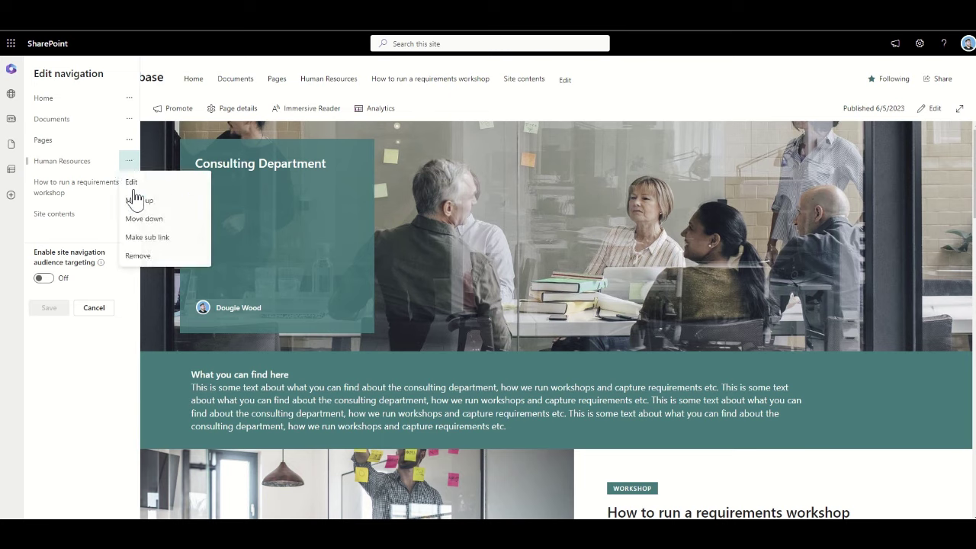
left_click(137, 255)
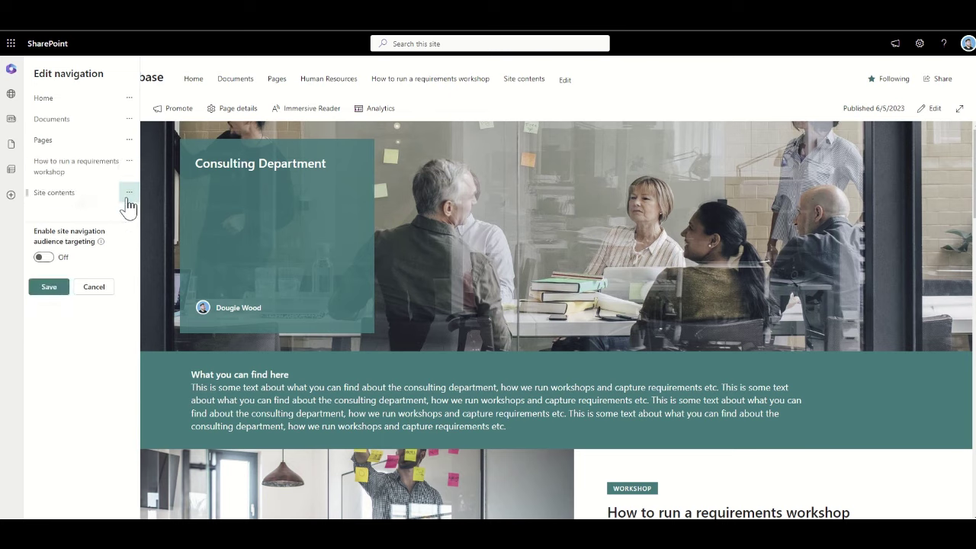
Move Site contents above the How to run a requirements workshop link in the navigation, and restore their original order
left_click(125, 197)
left_click(154, 233)
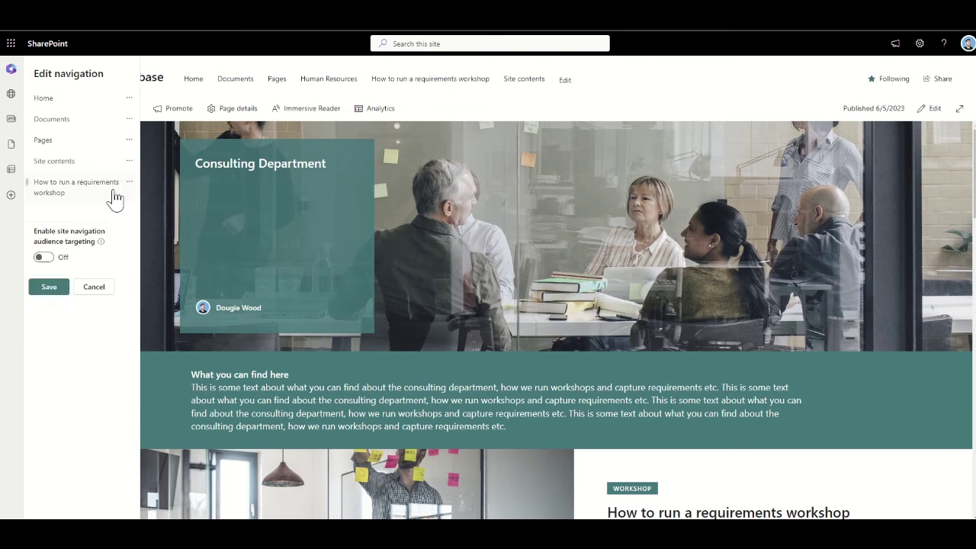
left_click(129, 181)
left_click(139, 222)
Discard the unsaved navigation edits, reopen the site navigation for editing and remove the Human Resources link
left_click(129, 161)
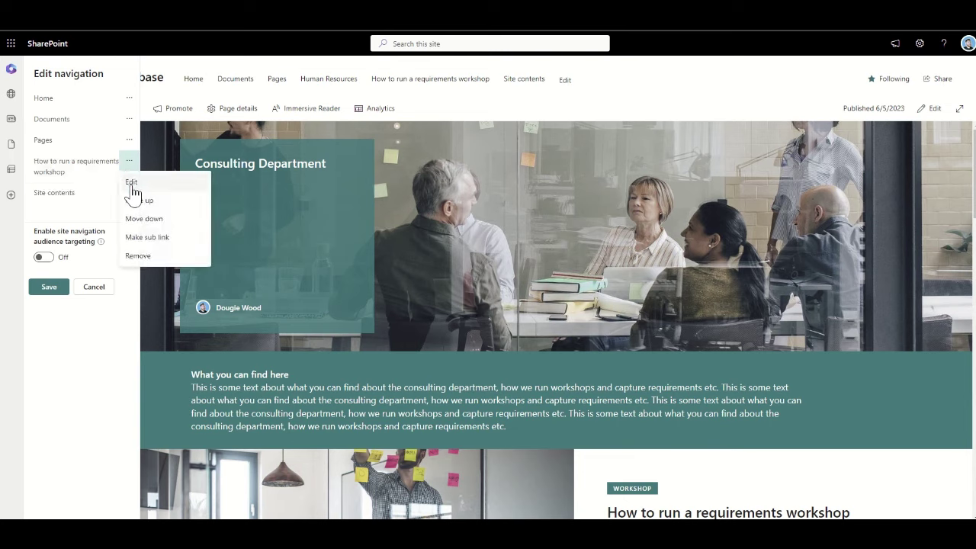
left_click(96, 289)
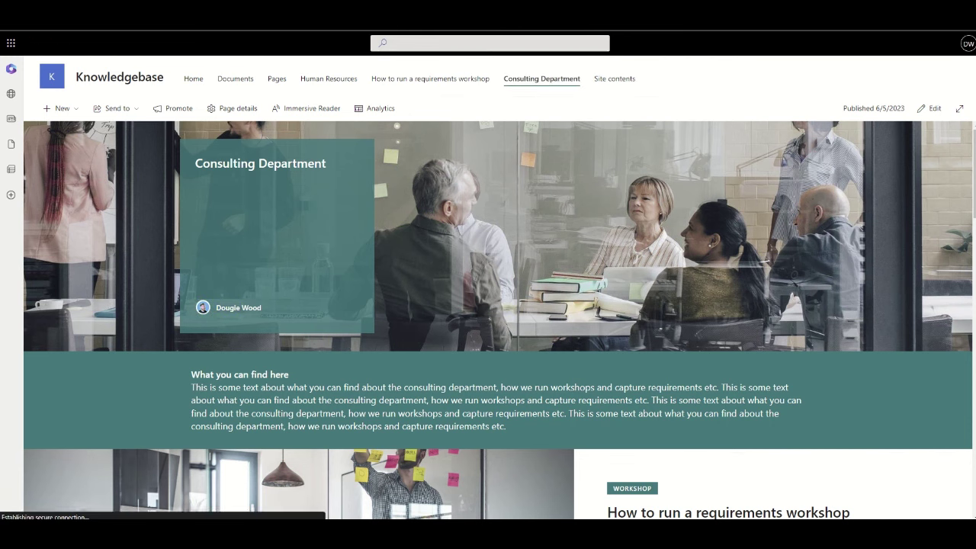
left_click(656, 83)
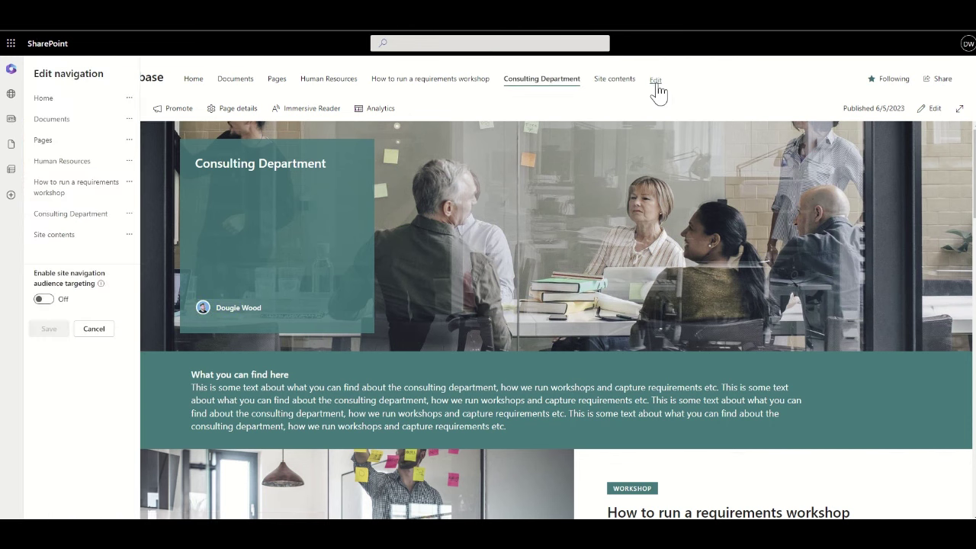
left_click(127, 163)
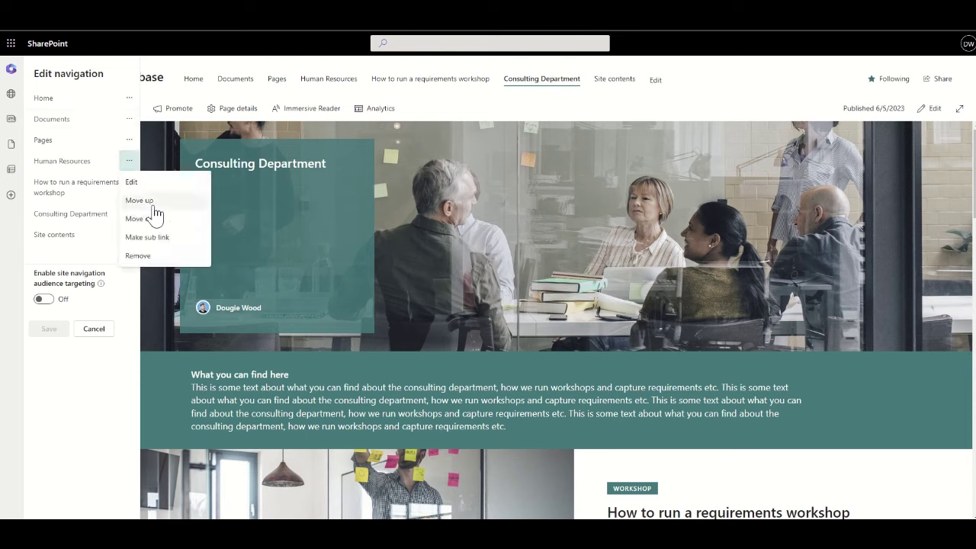
left_click(163, 254)
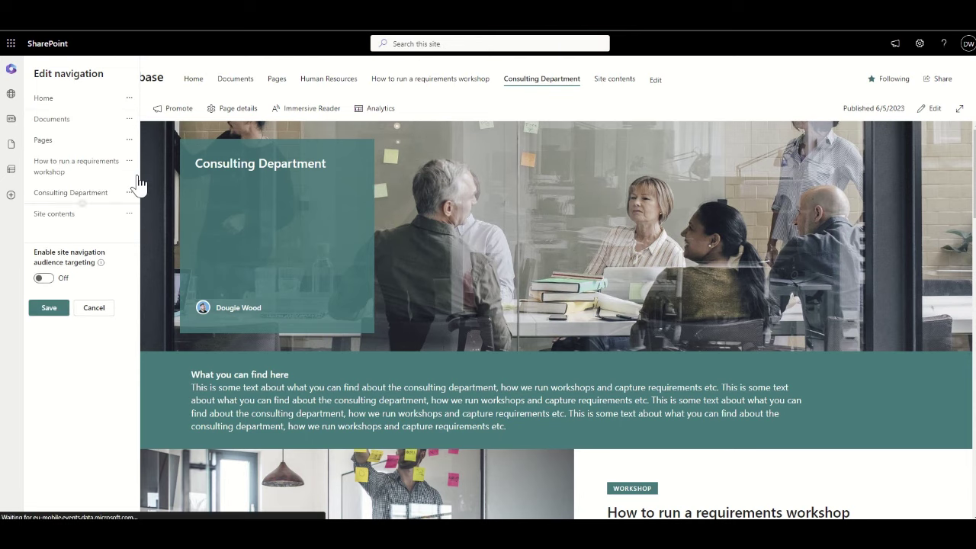
Move Consulting Department above How to run a requirements workshop, make the workshop link its sub link, and save the navigation
left_click(132, 198)
left_click(141, 231)
left_click(128, 191)
left_click(146, 257)
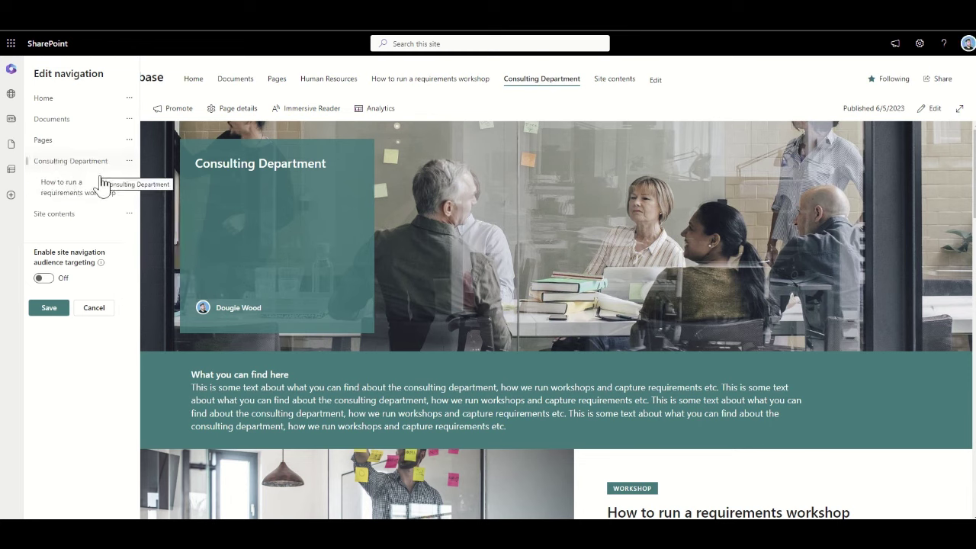
left_click(50, 306)
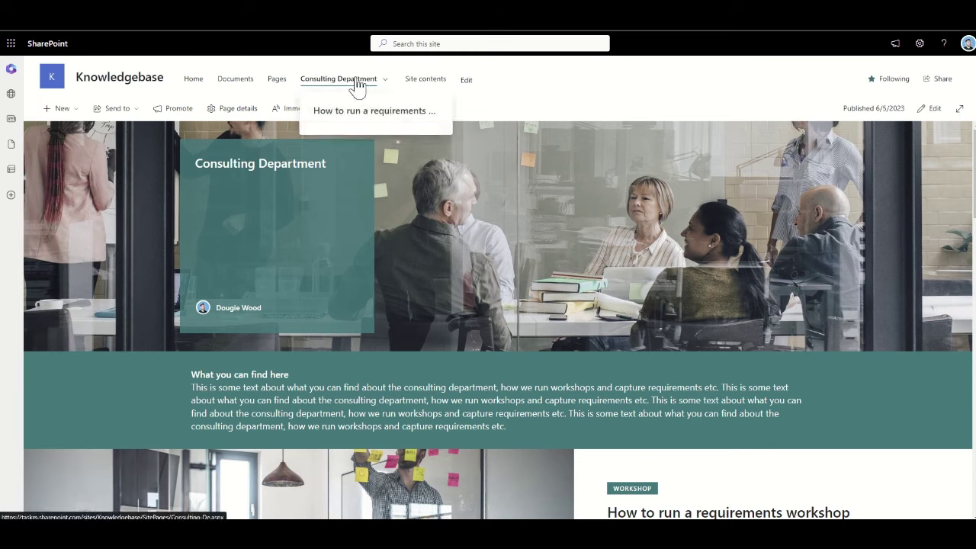
Open the How to run a requirements workshop article from the Consulting Department landing page and review its content
scroll(517, 264, "down", 3)
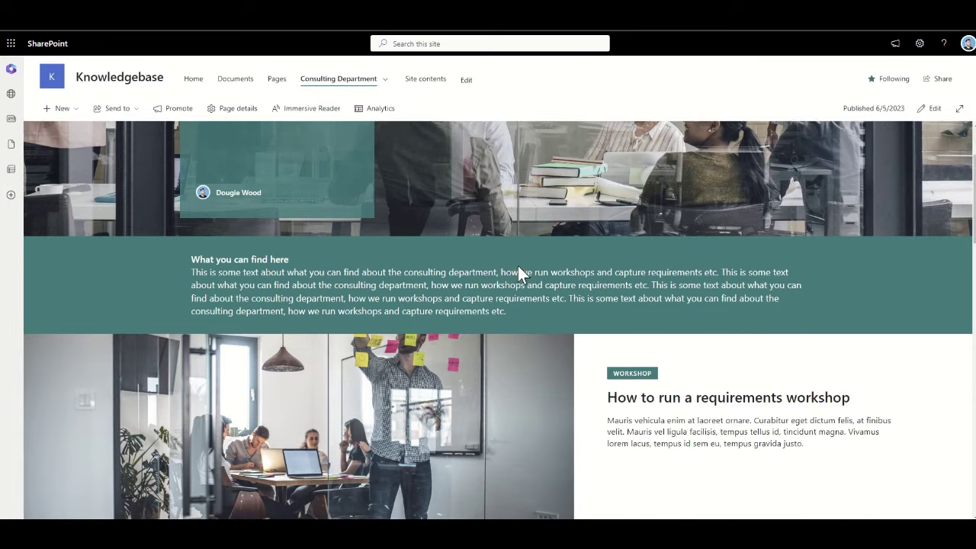
scroll(519, 275, "down", 1)
scroll(542, 252, "up", 1)
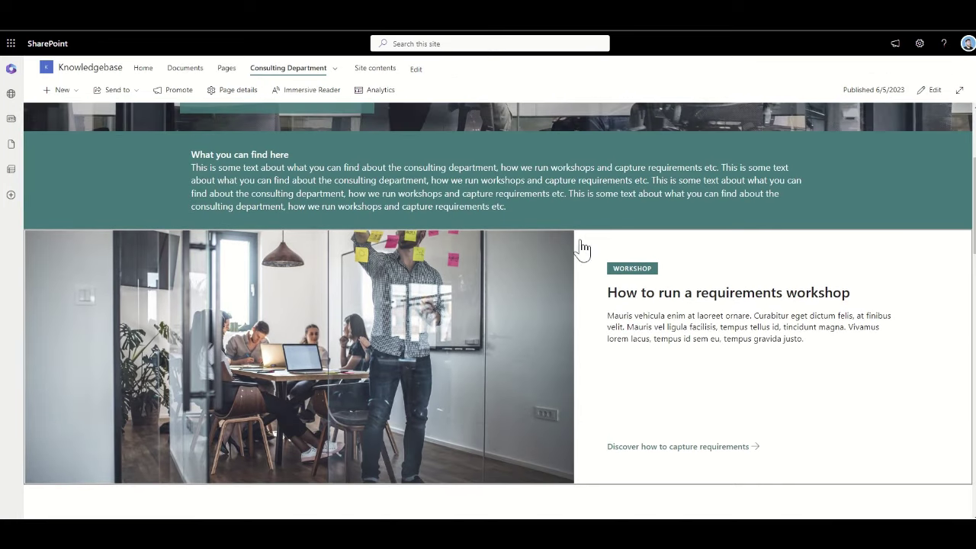
left_click(706, 324)
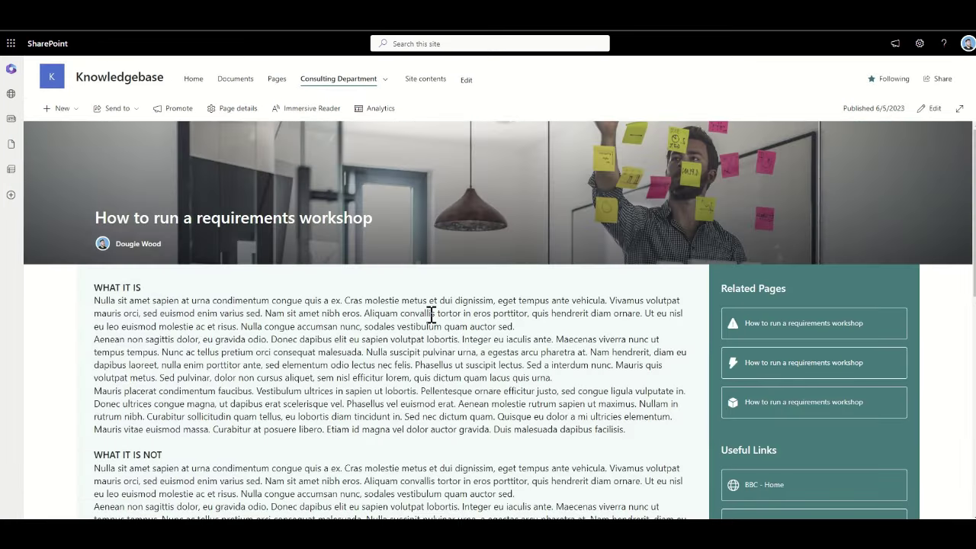
scroll(430, 314, "down", 2)
scroll(431, 315, "down", 4)
scroll(431, 314, "up", 6)
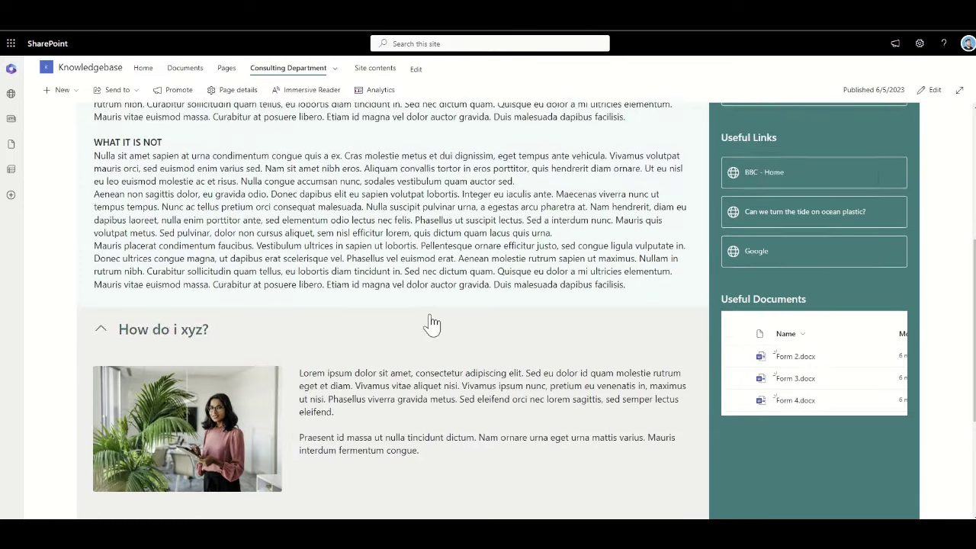
scroll(431, 314, "up", 1)
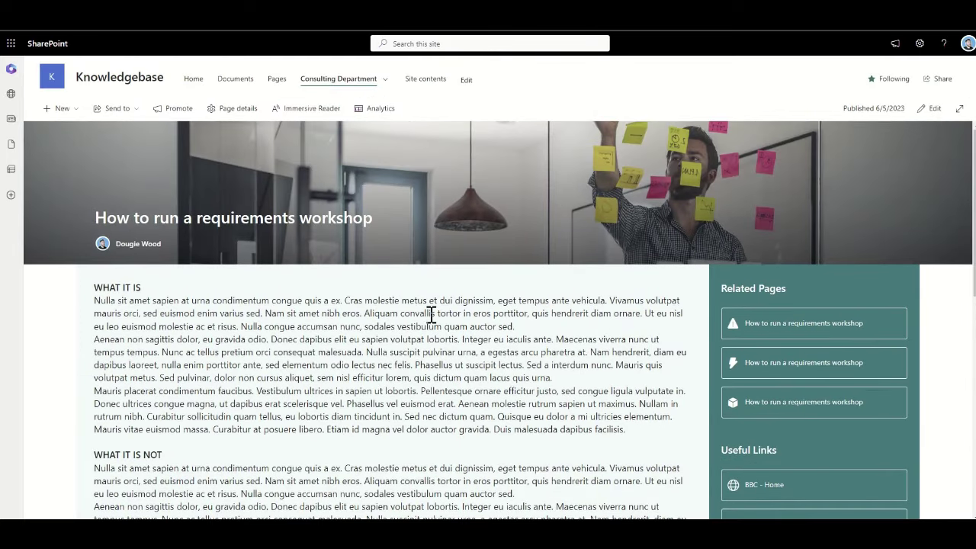
Return to the Consulting Department page through the site navigation and review its layout
left_click(325, 84)
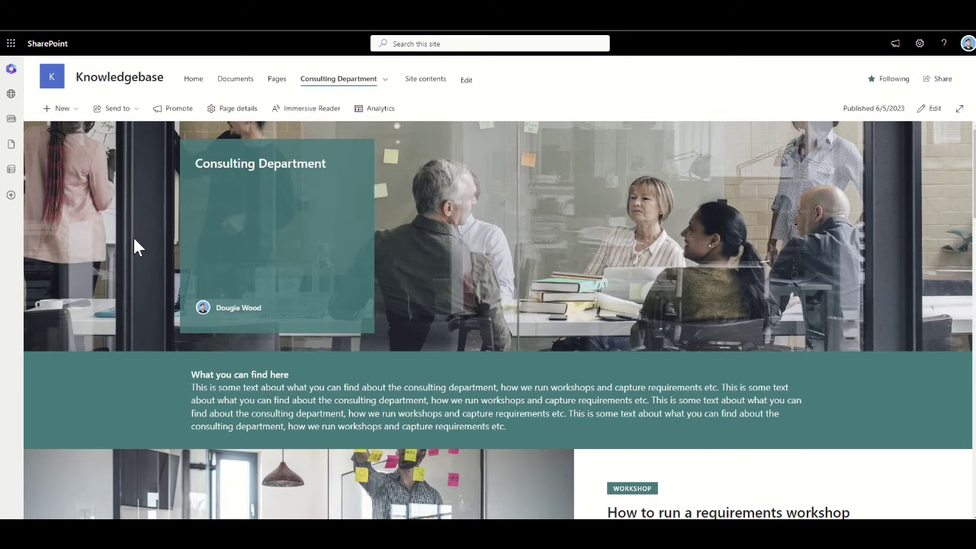
scroll(134, 240, "down", 4)
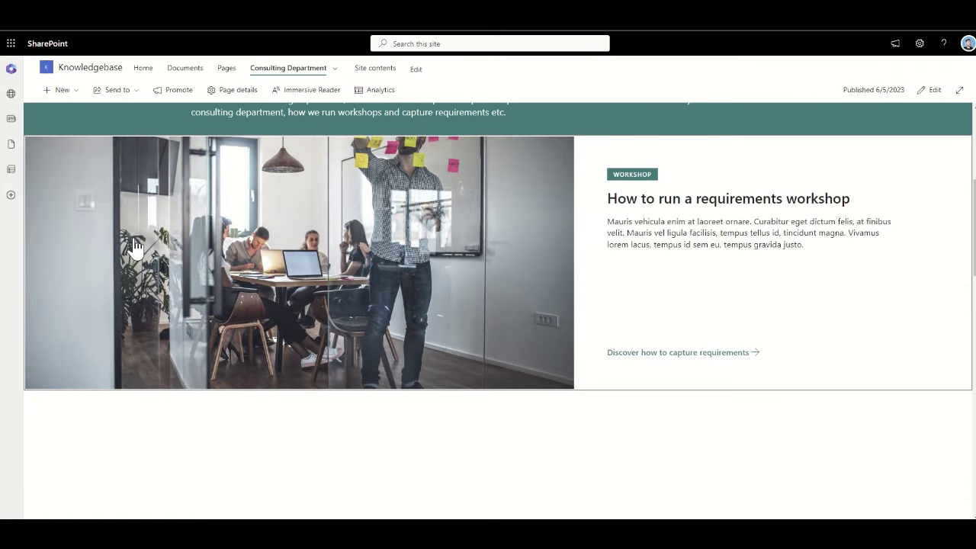
scroll(134, 244, "down", 2)
scroll(135, 248, "up", 6)
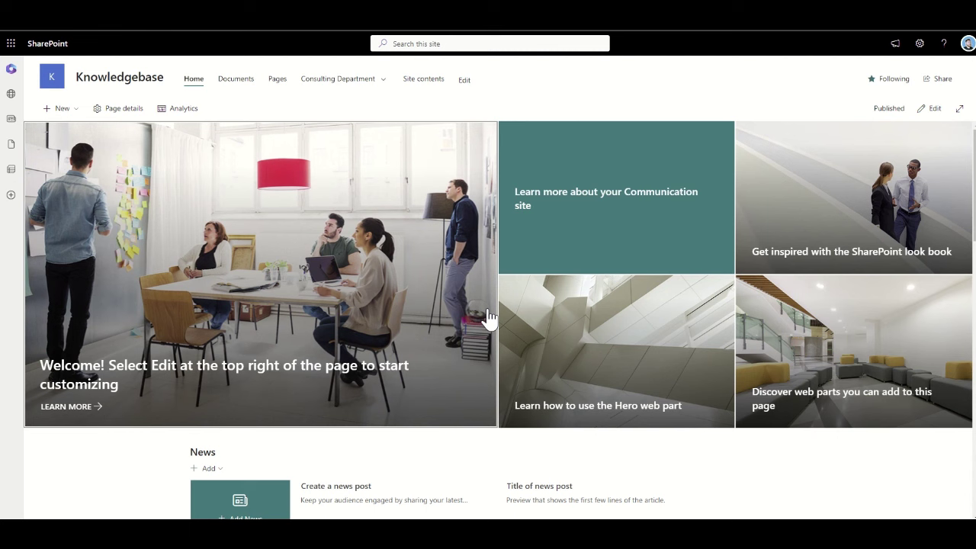
Edit the Home page and delete the sections below the Hero, including News and Events
scroll(488, 317, "down", 3)
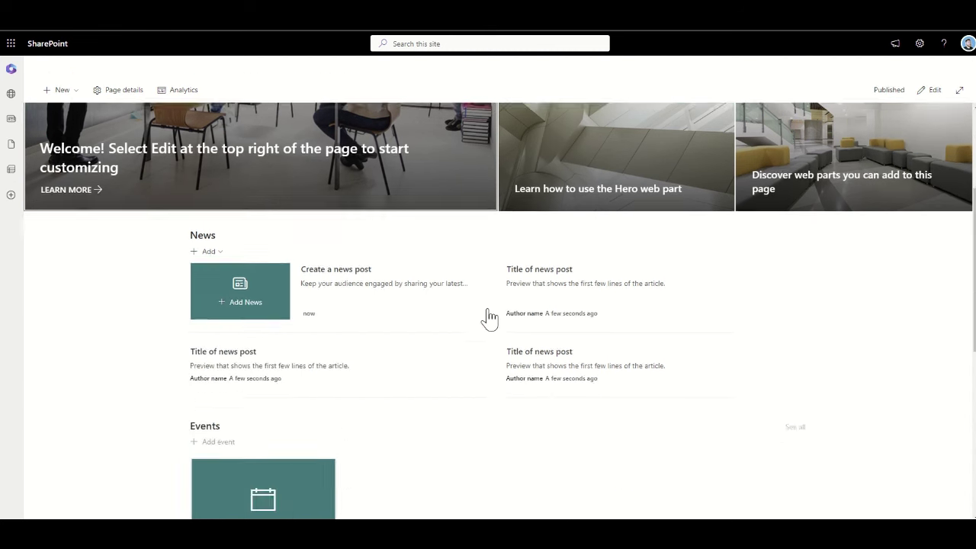
scroll(488, 318, "up", 3)
left_click(931, 111)
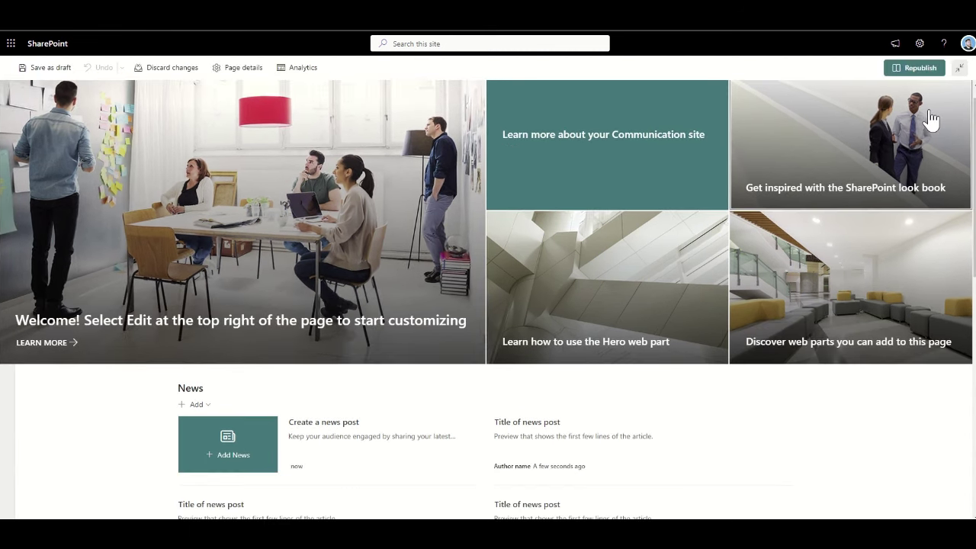
scroll(316, 378, "down", 3)
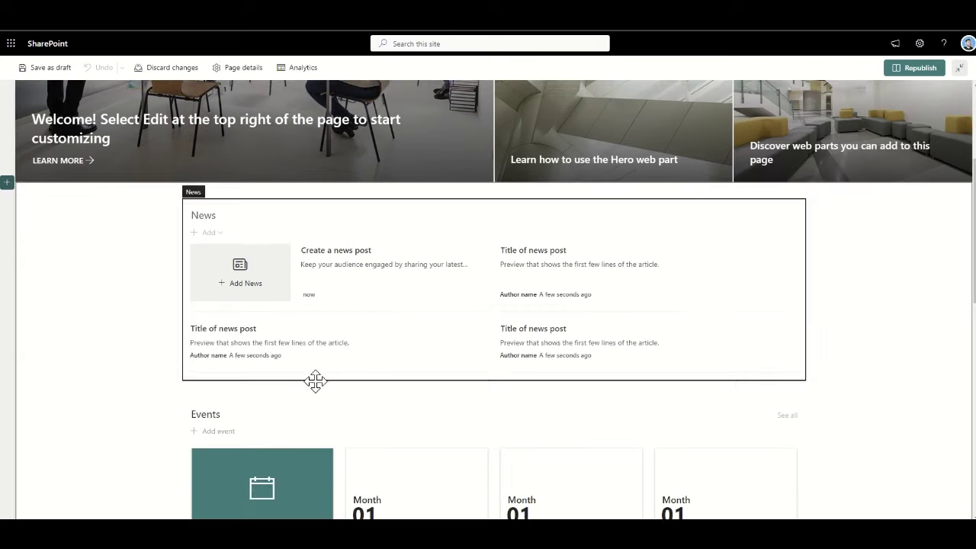
left_click(220, 295)
left_click(7, 249)
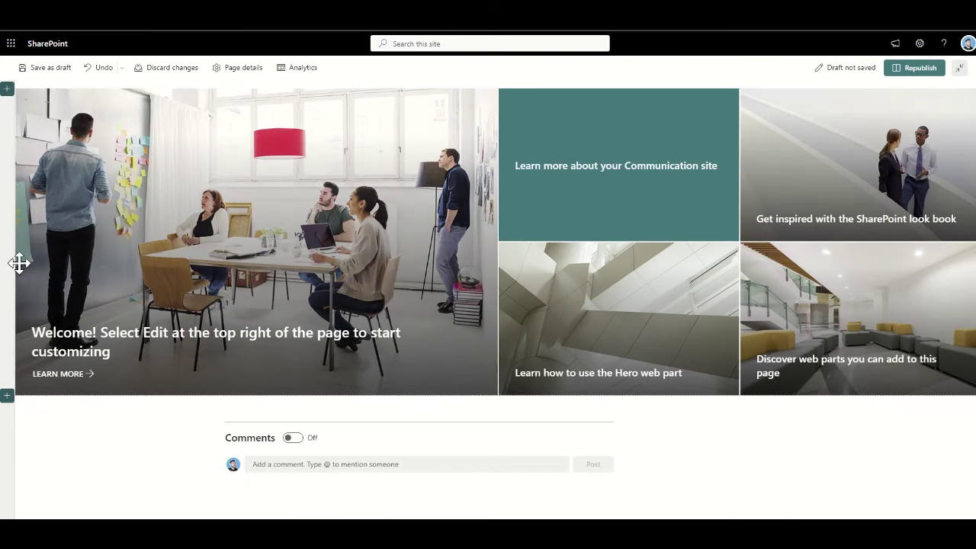
Change the Home page's Hero web part layout from tiles to Layers
left_click(183, 217)
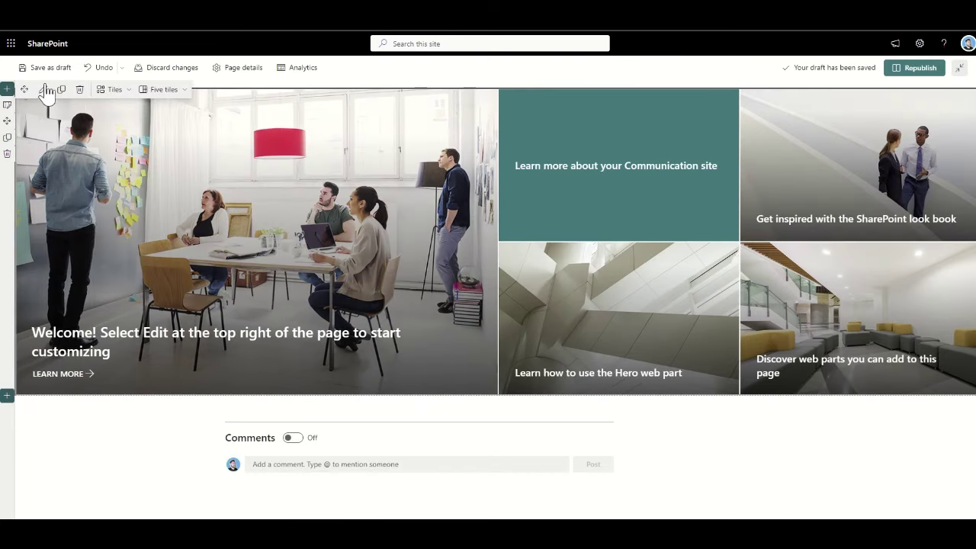
left_click(43, 89)
left_click(834, 130)
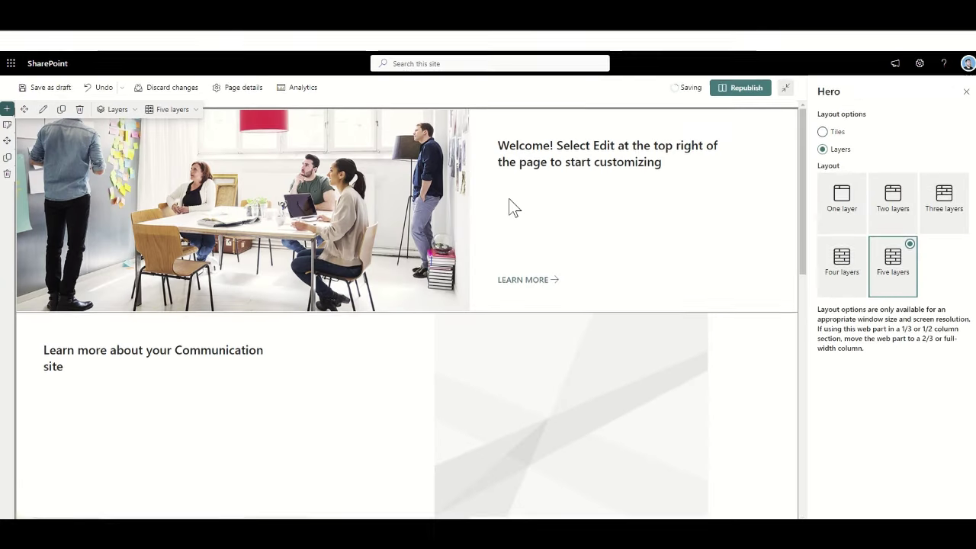
Link the first Hero layer to Consulting-De.aspx from the site's Site Pages library
left_click(716, 279)
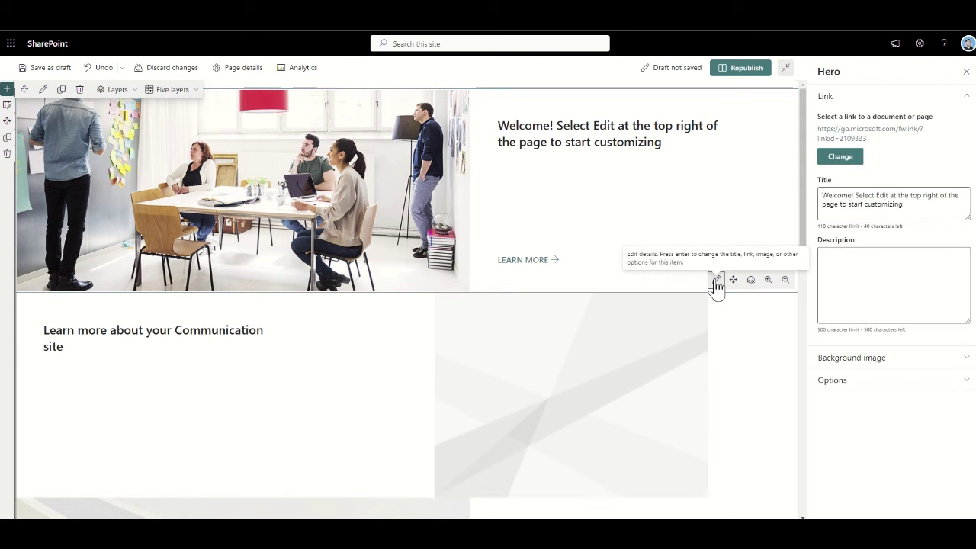
left_click(840, 157)
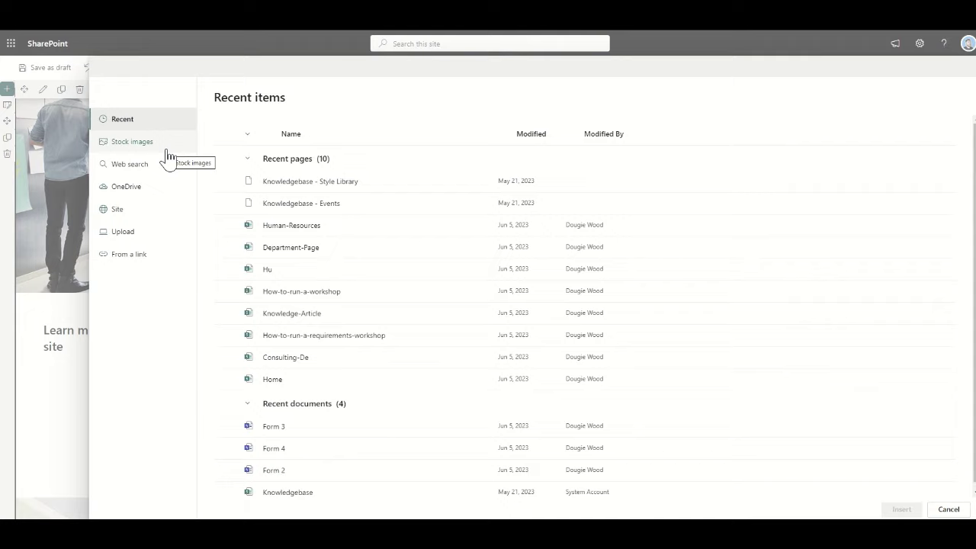
left_click(141, 214)
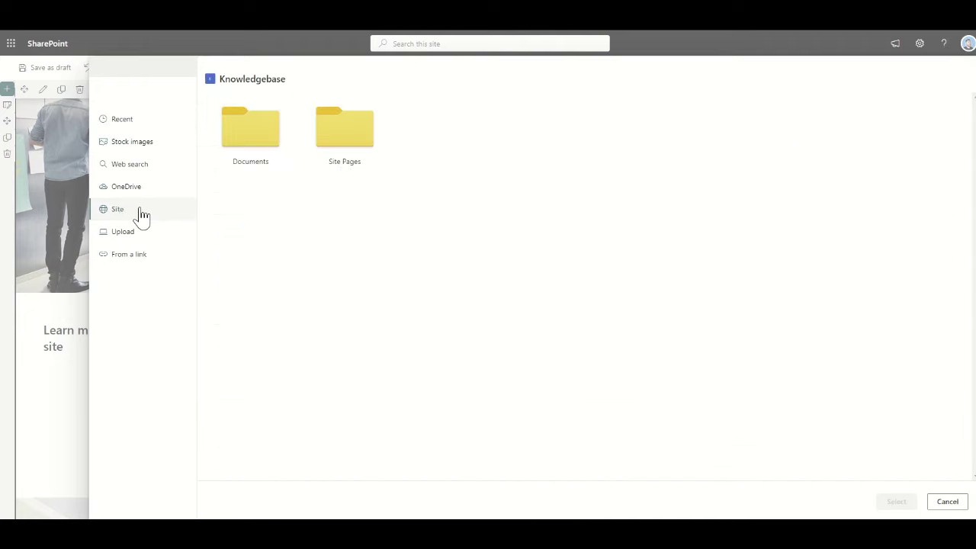
left_click(353, 166)
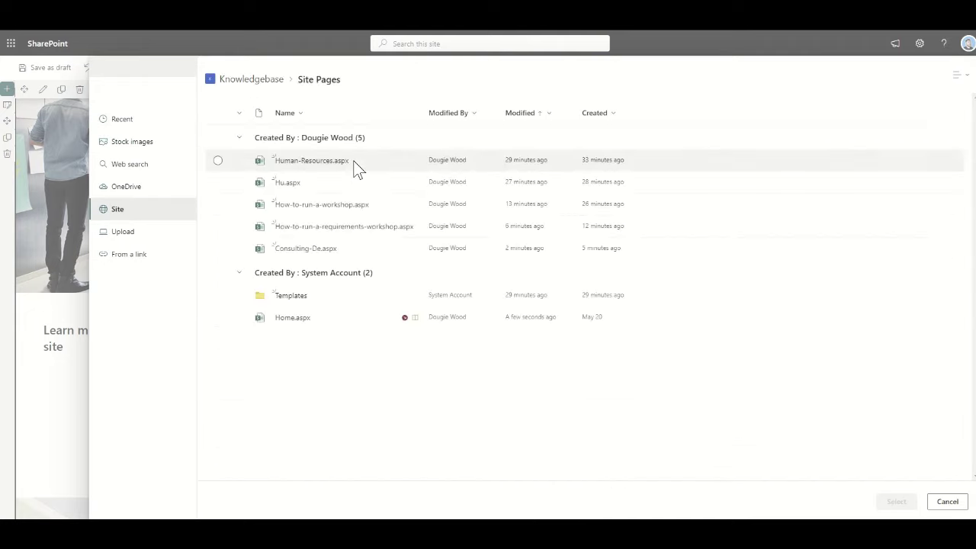
left_click(347, 248)
left_click(896, 501)
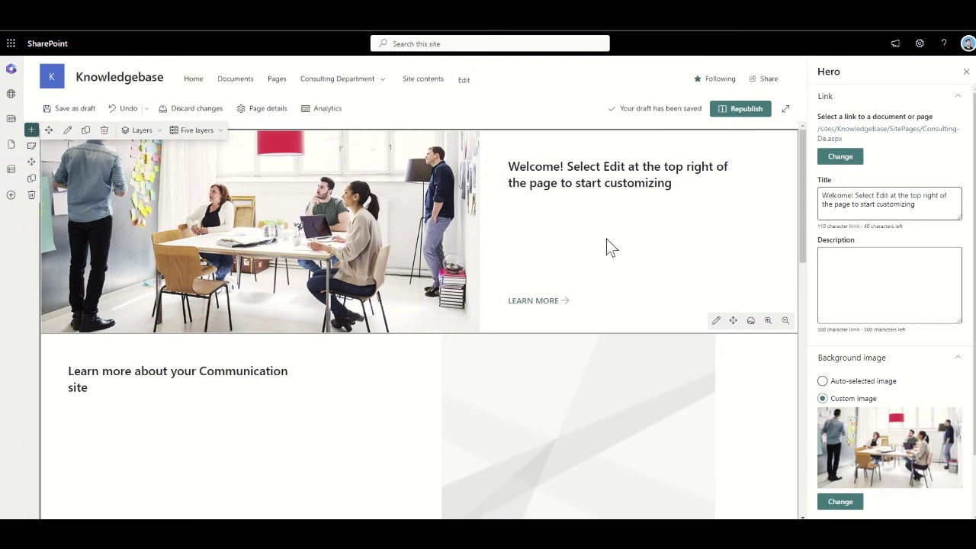
Set the first Hero layer's background image to Auto-selected image
left_click(717, 323)
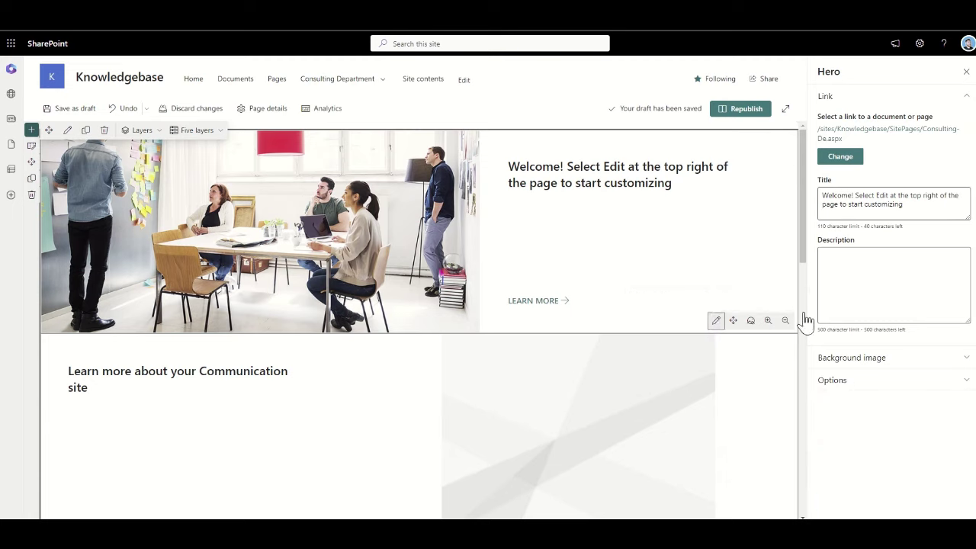
left_click(855, 364)
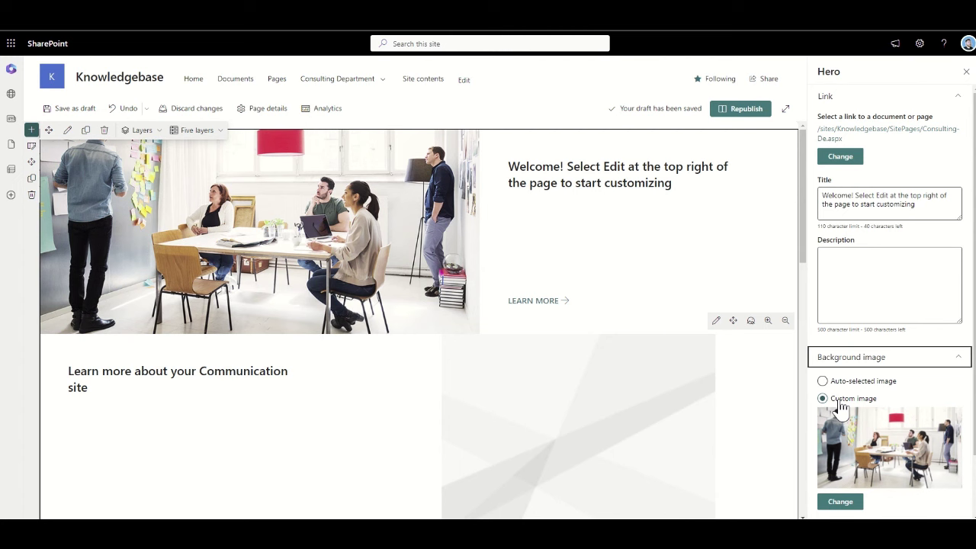
left_click(842, 381)
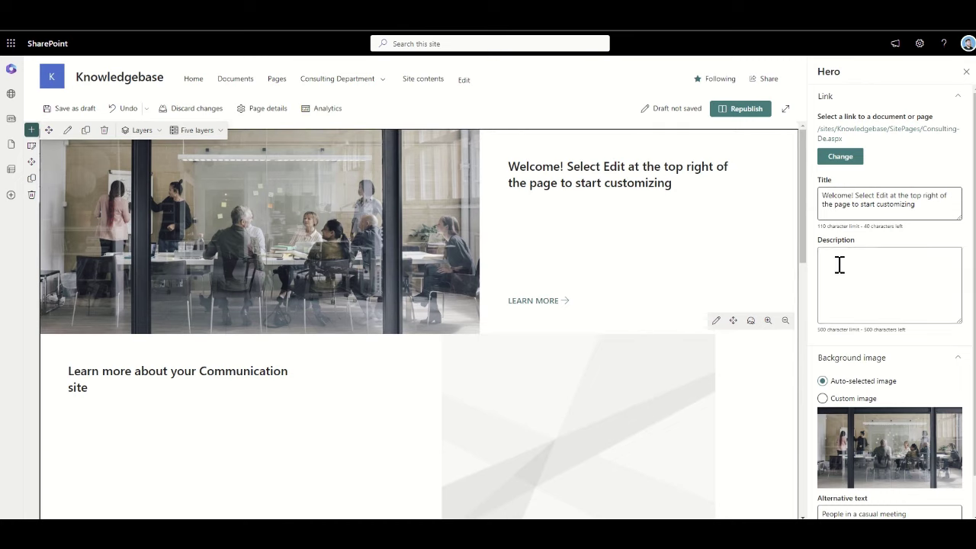
scroll(864, 314, "down", 1)
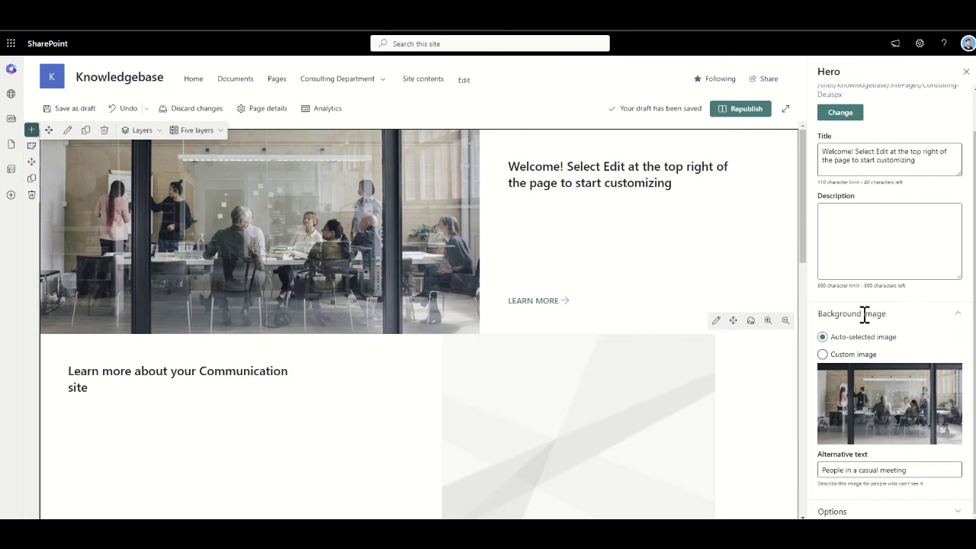
Show the topic heading on the first Hero layer and set its text to "Consulting"
left_click(716, 321)
left_click(855, 381)
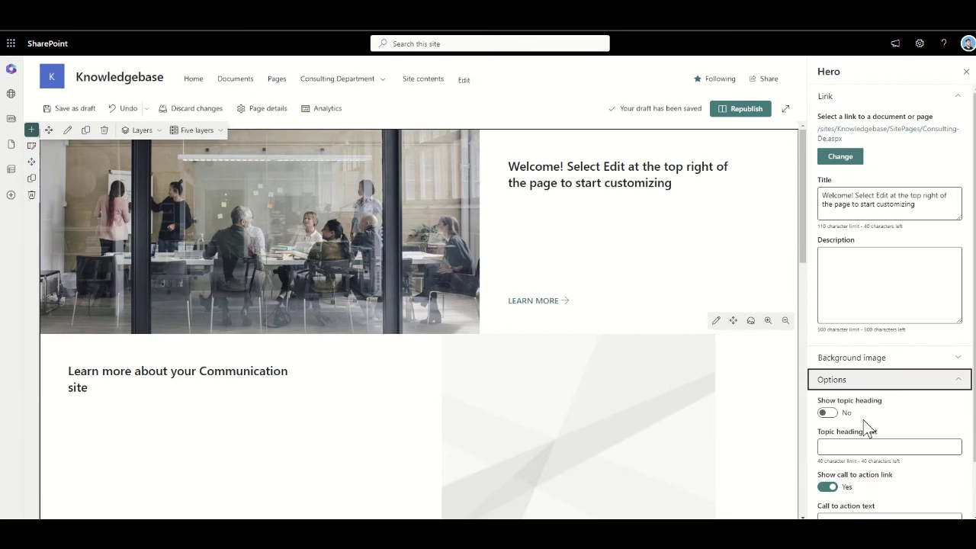
scroll(869, 435, "down", 1)
left_click(832, 353)
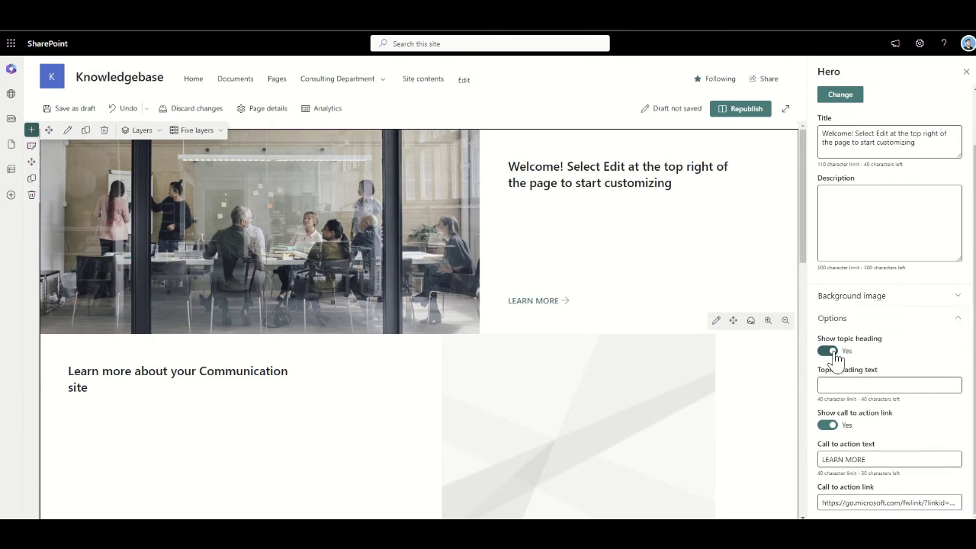
left_click(838, 385)
type("Consulting")
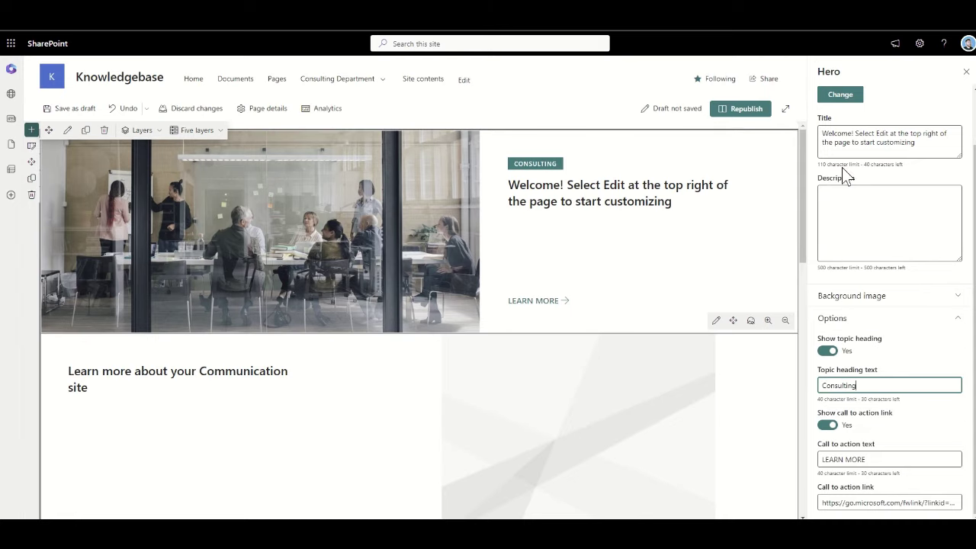
Set the first Hero layer's title to "Discover how our requirements and training department operates"
left_click(875, 144)
key("ctrl+a")
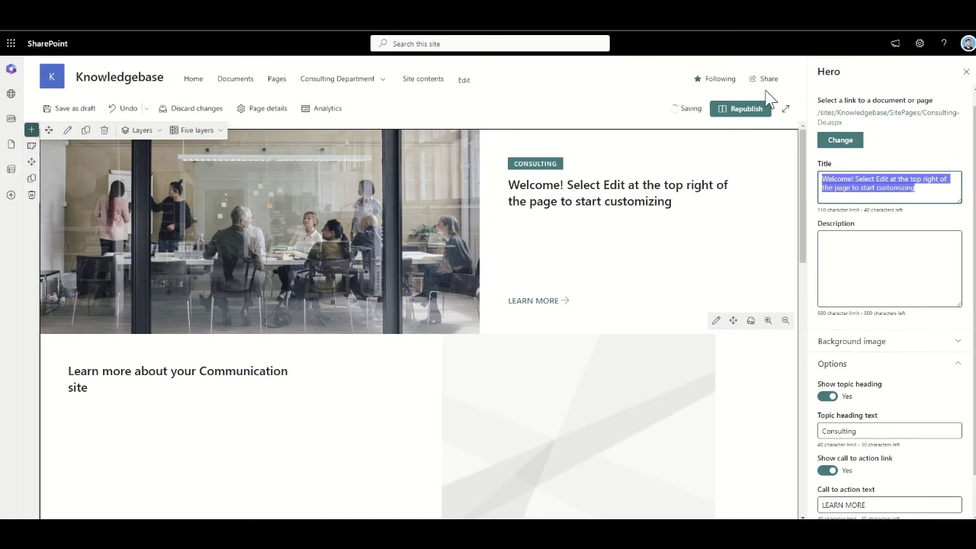
type("Discover how ")
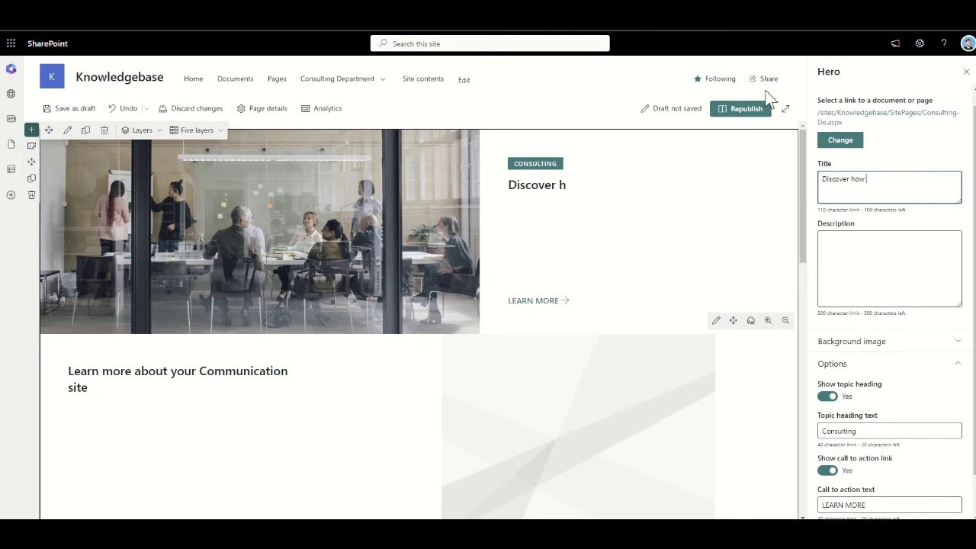
type("our requirements")
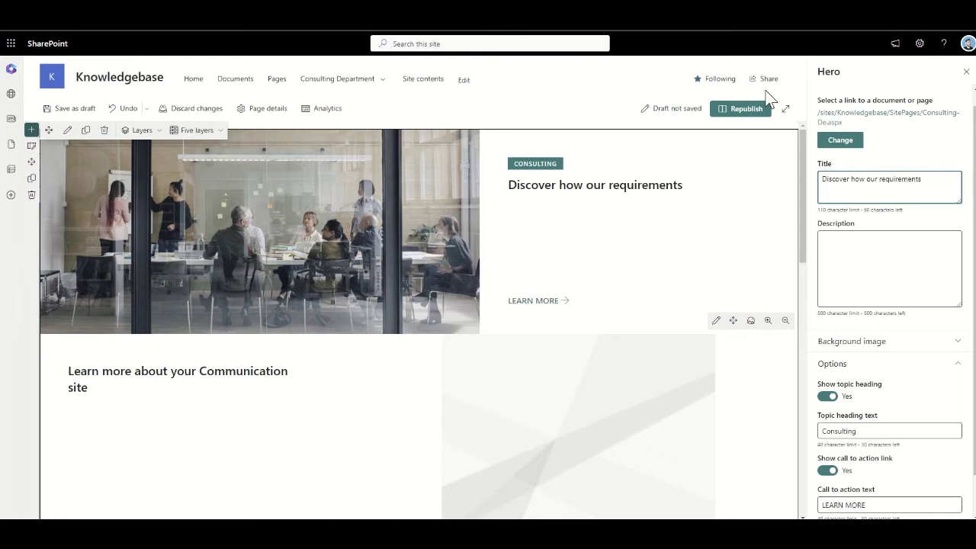
type(" and tiaining department operates")
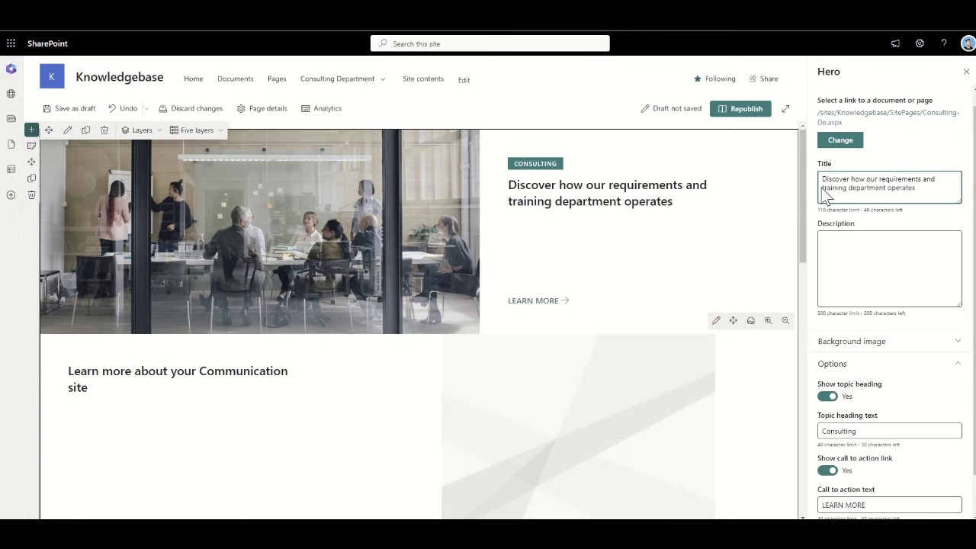
Fill the first Hero layer's description with a placeholder paragraph copied from the Lorem Ipsum web page
left_click(872, 254)
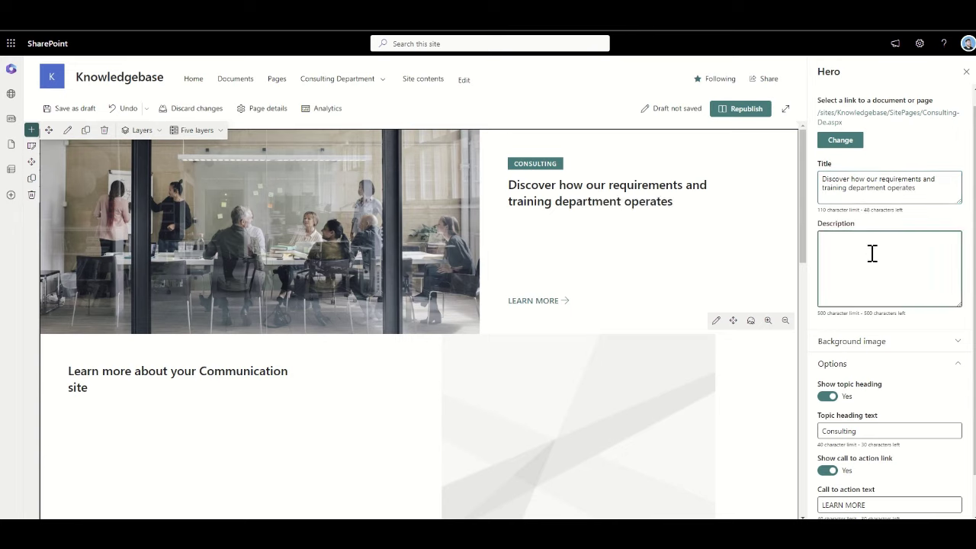
type("fijdi")
key("BackSpace")
key("BackSpace")
key("BackSpace")
key("alt+Tab")
left_click_drag(252, 235, 678, 259)
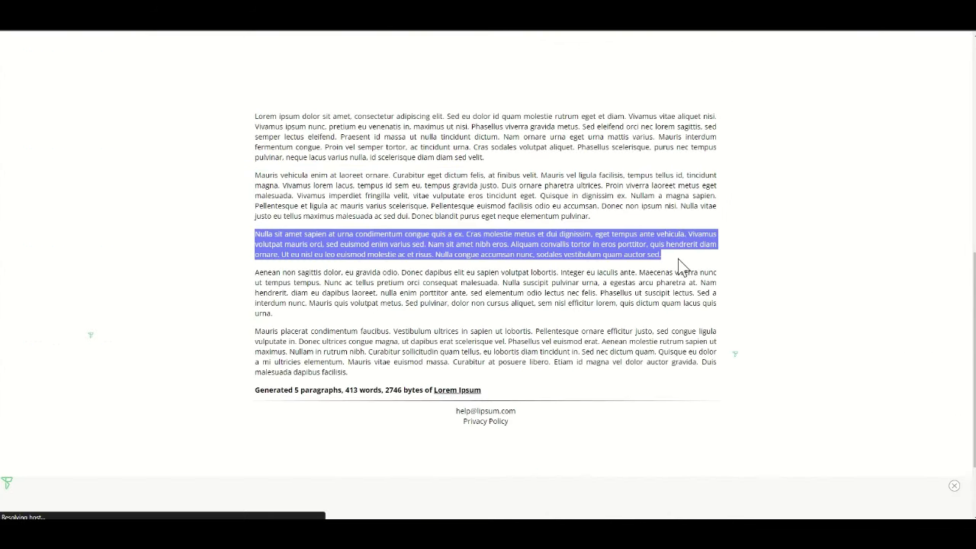
key("ctrl+c")
key("alt+Tab")
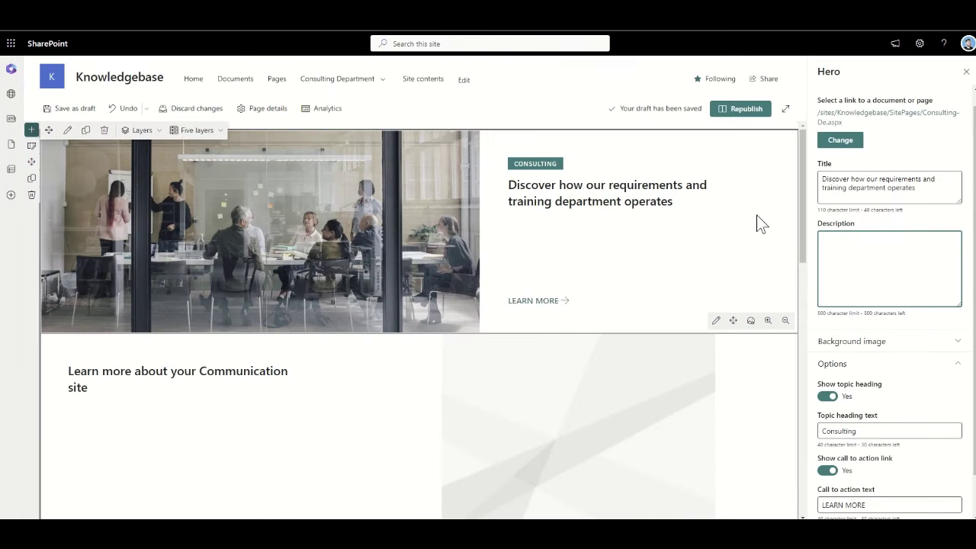
left_click(835, 250)
key("ctrl+v")
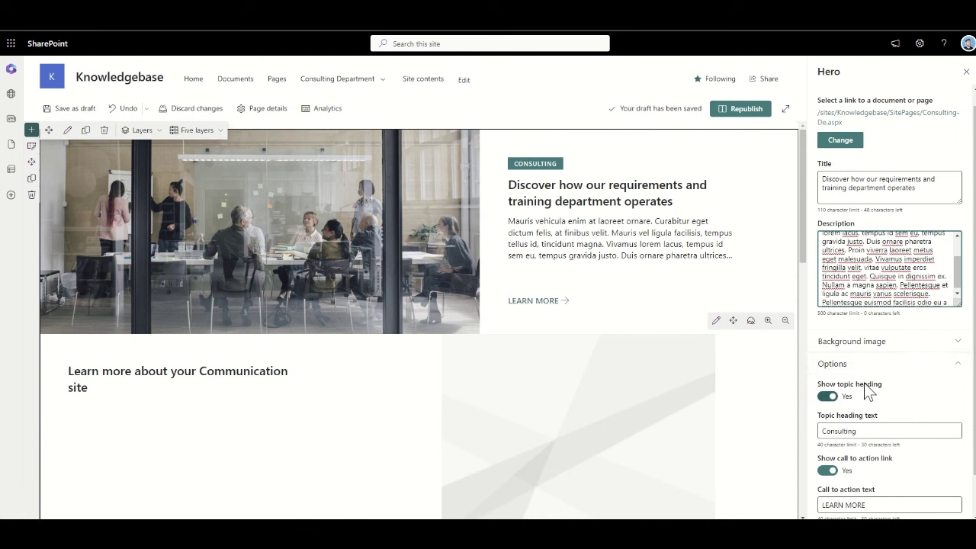
Republish the Home page with the edited Hero layer
scroll(869, 390, "down", 2)
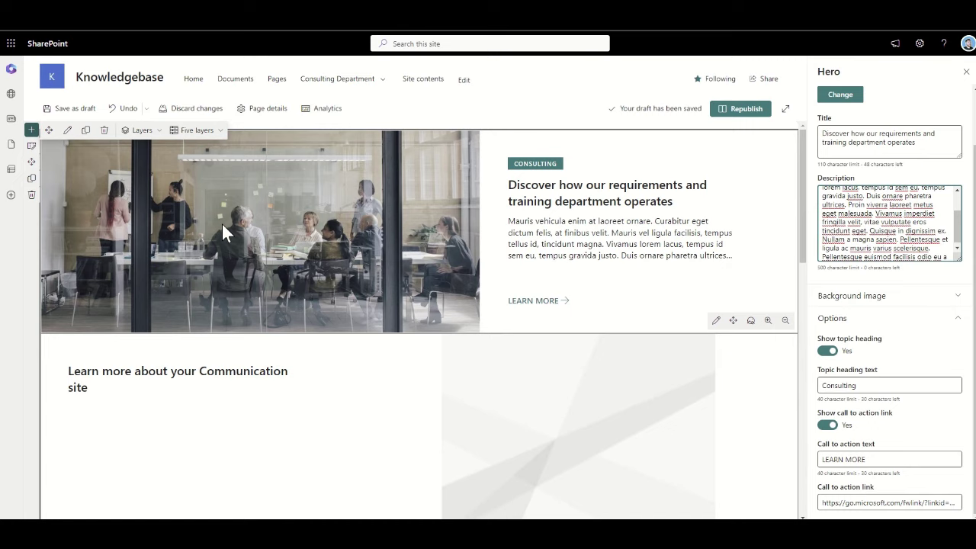
left_click(738, 114)
left_click(686, 324)
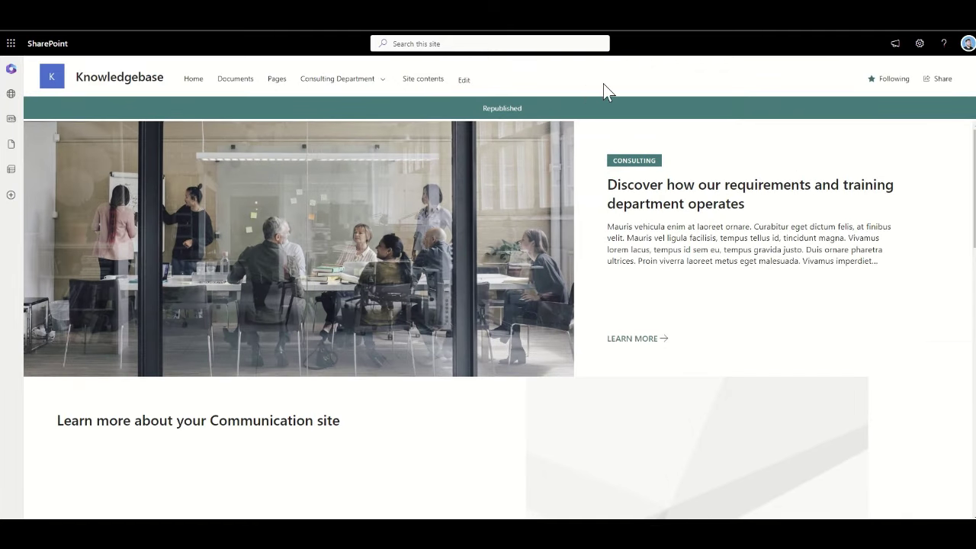
Follow the Home page Hero to the Consulting Department page, and review its linked requirements workshop article
left_click(538, 223)
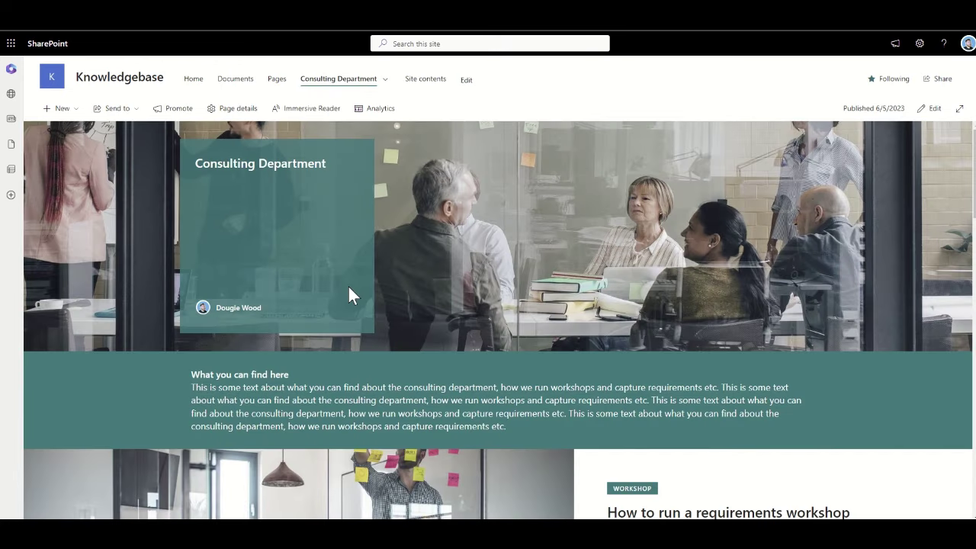
scroll(350, 294, "down", 3)
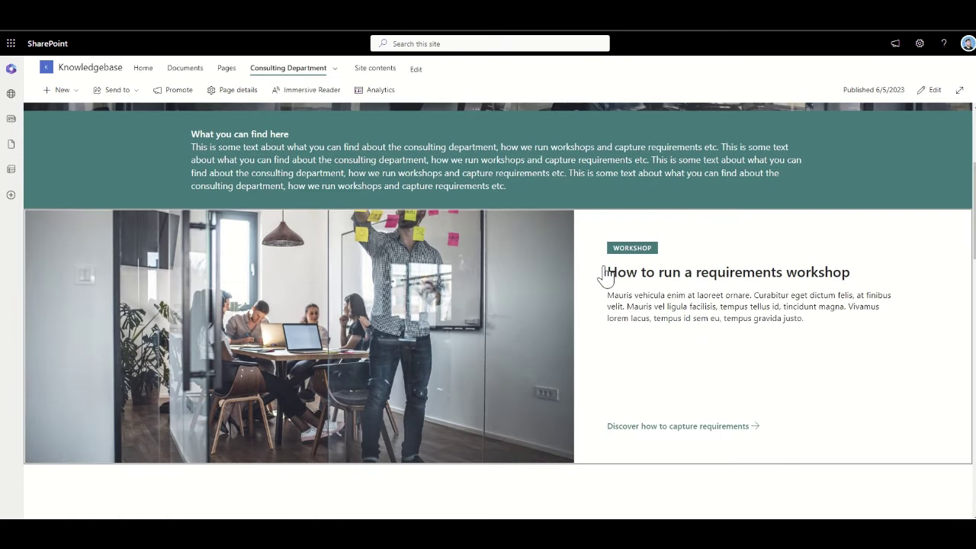
left_click(605, 314)
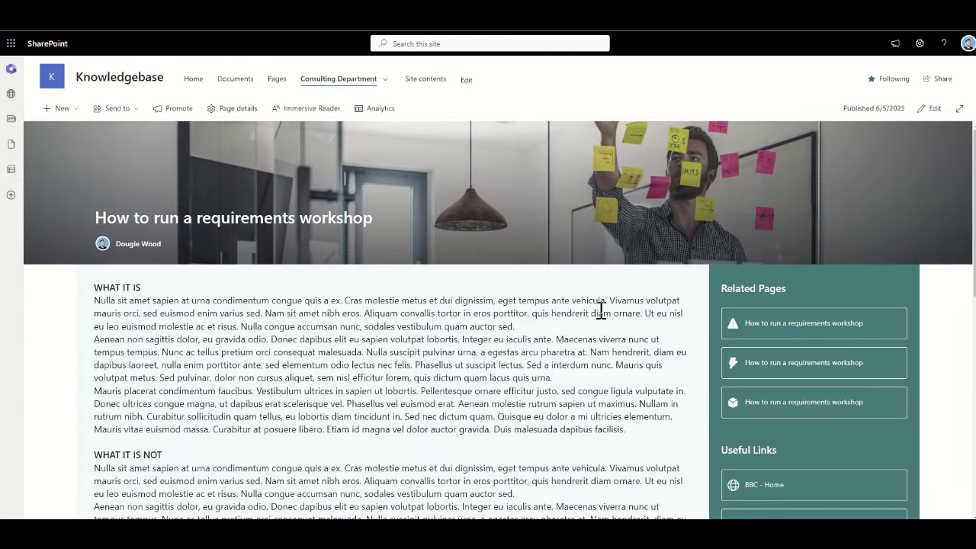
scroll(155, 386, "down", 2)
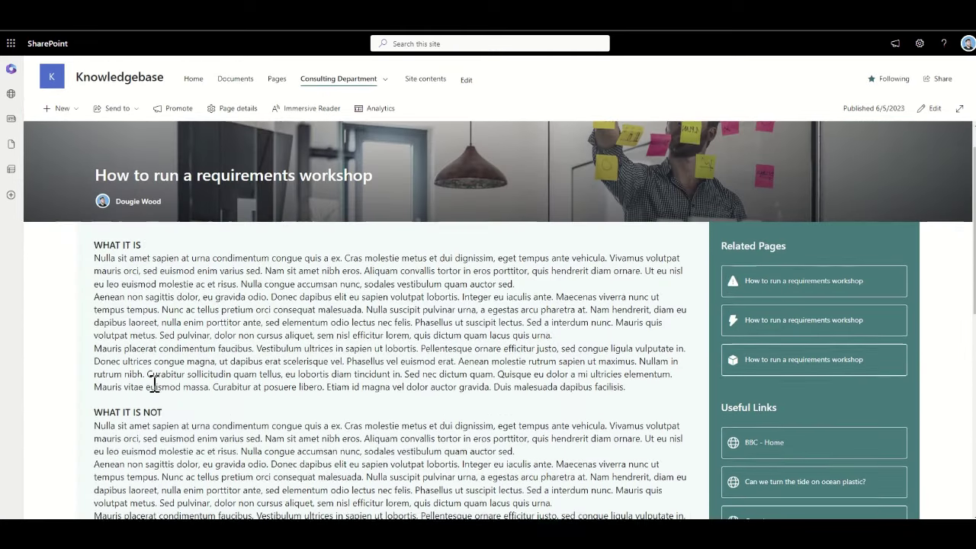
scroll(154, 385, "down", 4)
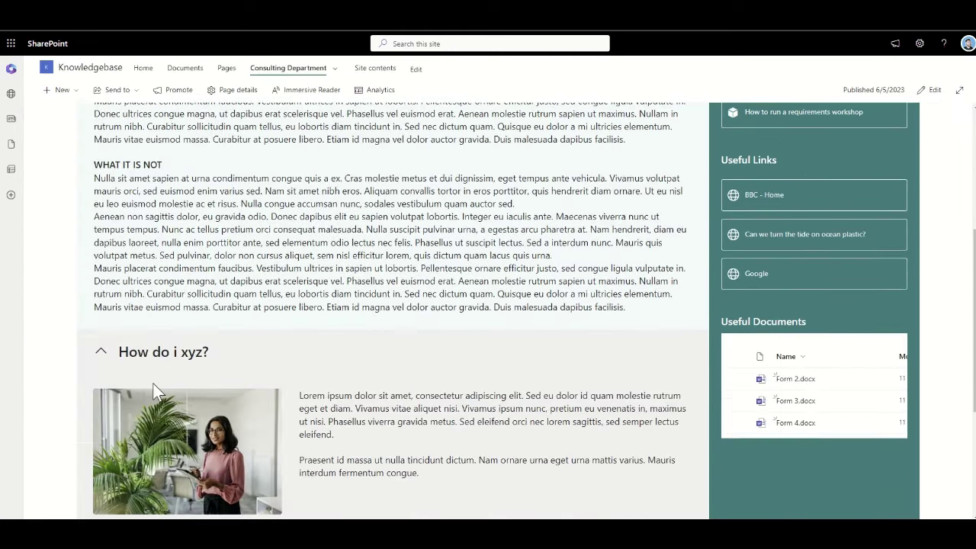
scroll(155, 390, "up", 6)
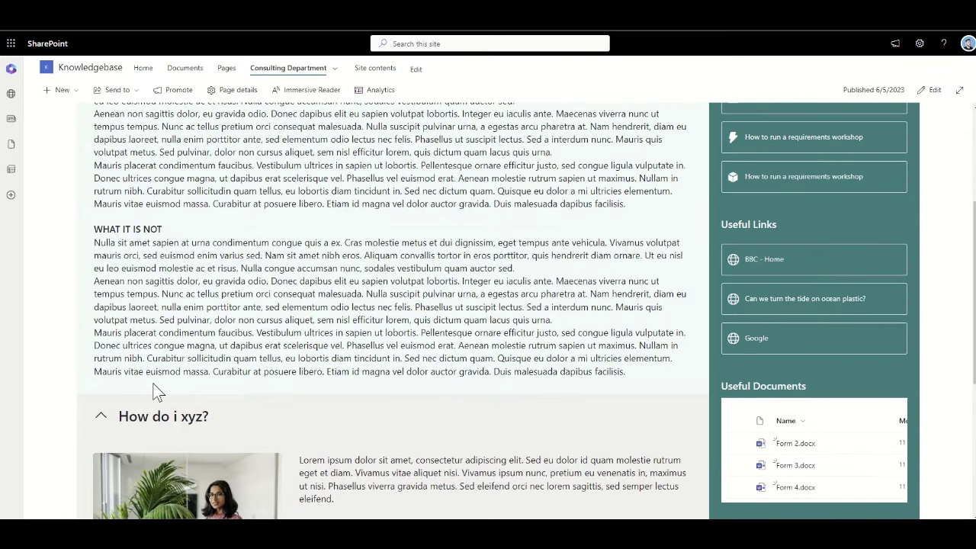
scroll(155, 385, "up", 1)
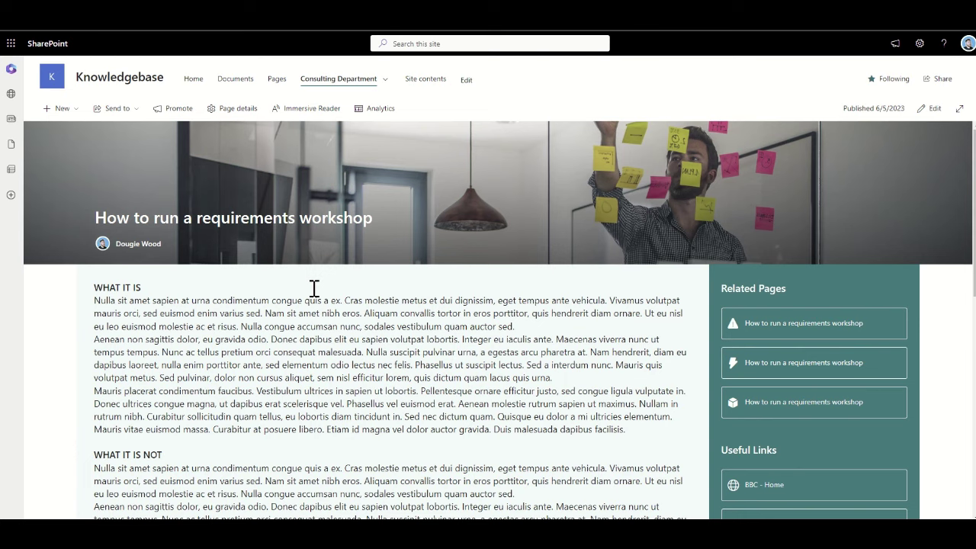
From the Home page, add a site navigation label named "Departments" between Pages and Consulting Department
left_click(192, 82)
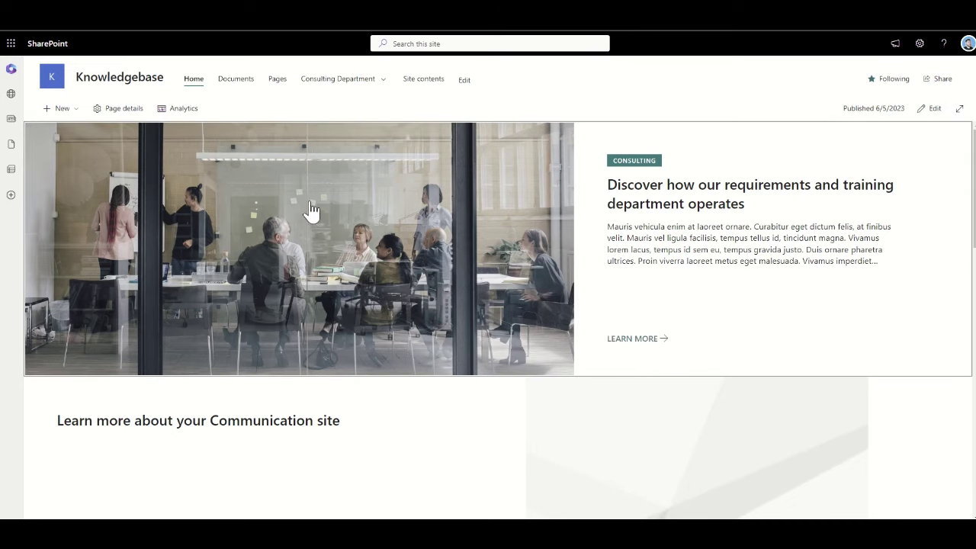
left_click(376, 89)
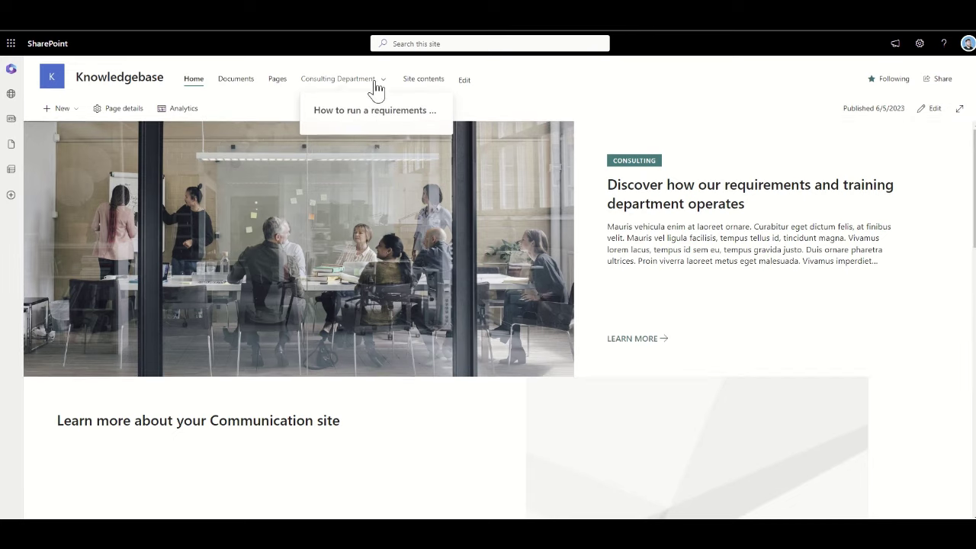
left_click(465, 82)
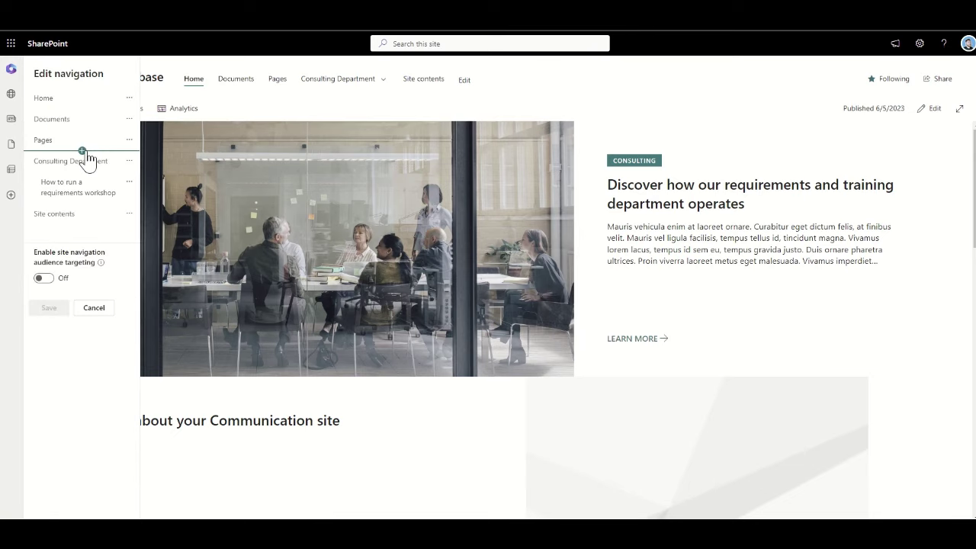
left_click(82, 151)
left_click(196, 103)
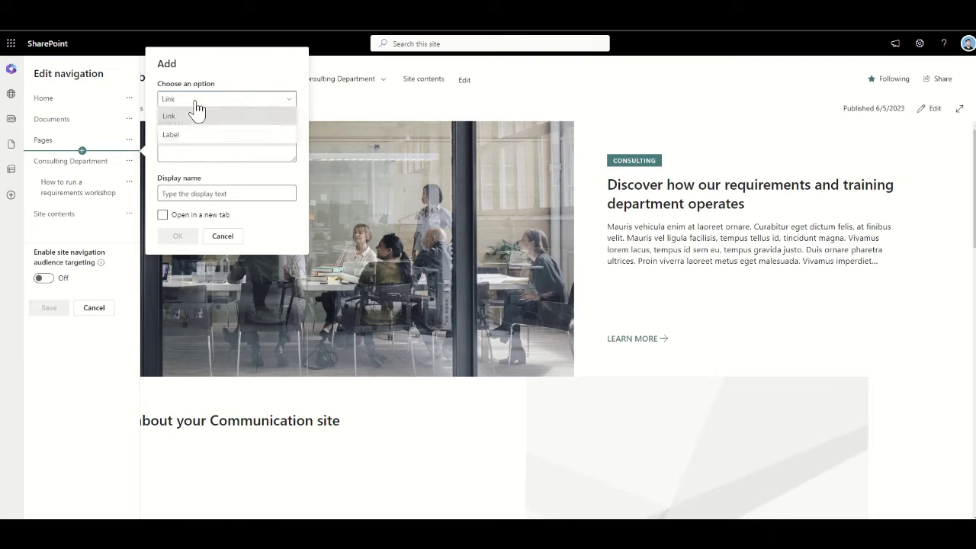
left_click(186, 137)
left_click(187, 194)
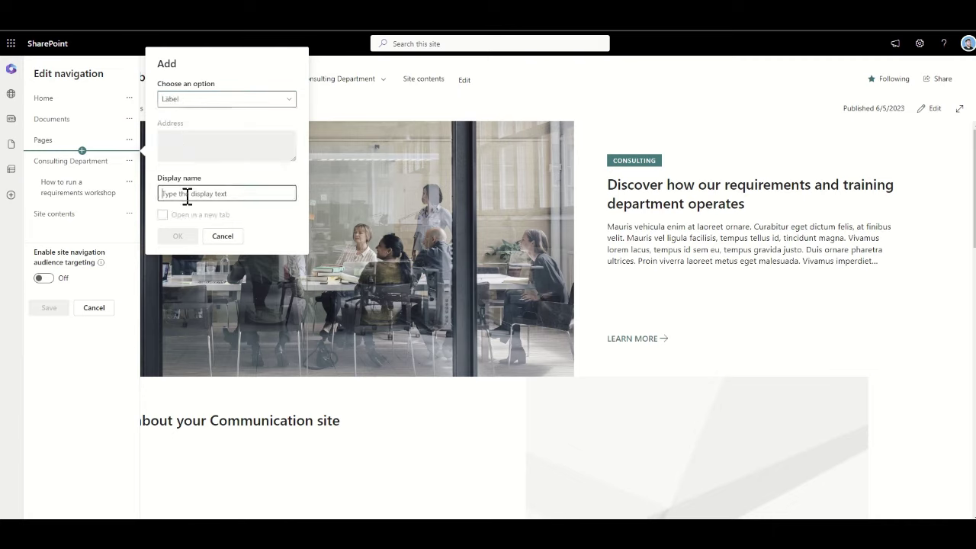
type("Depart")
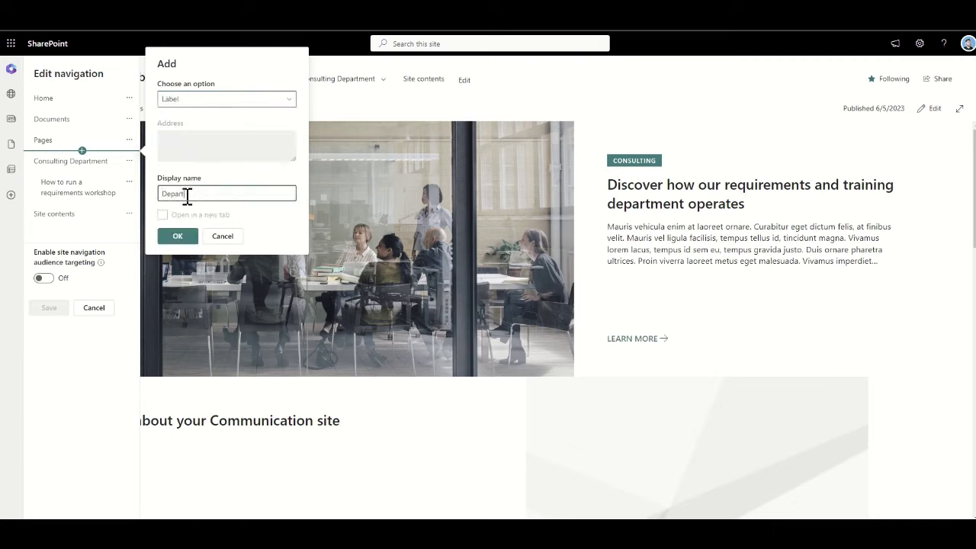
type("ments")
left_click(179, 235)
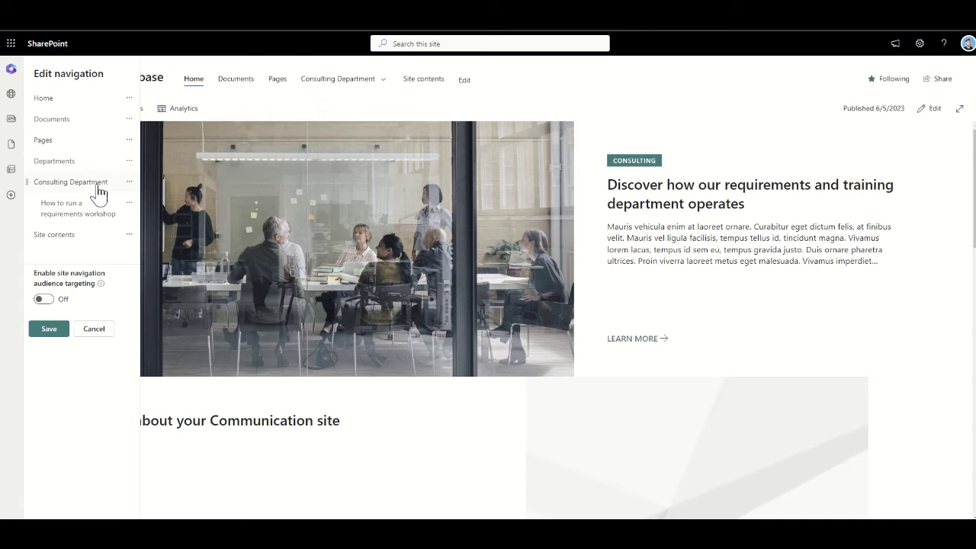
Make Consulting Department a sub link of Departments with the display name "Consulting", and save the navigation
left_click(128, 186)
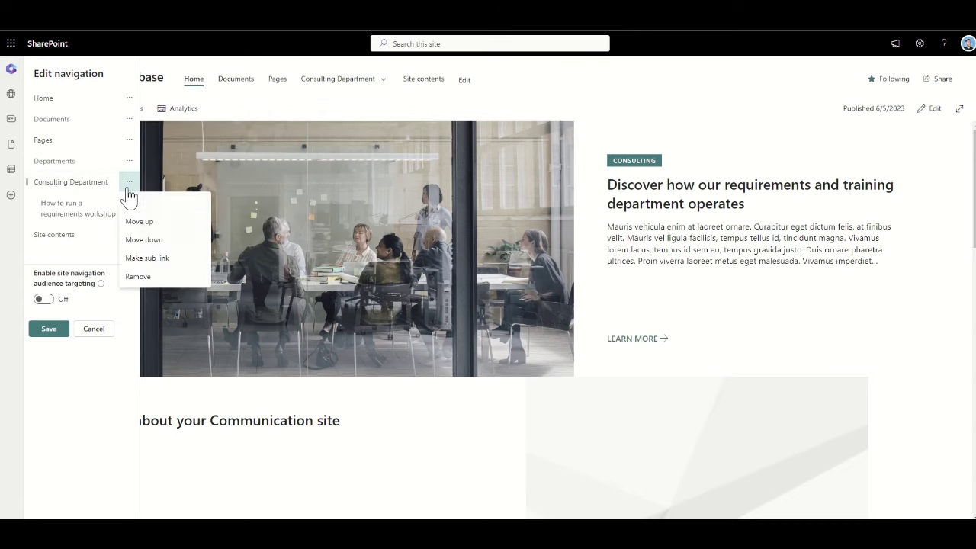
left_click(160, 258)
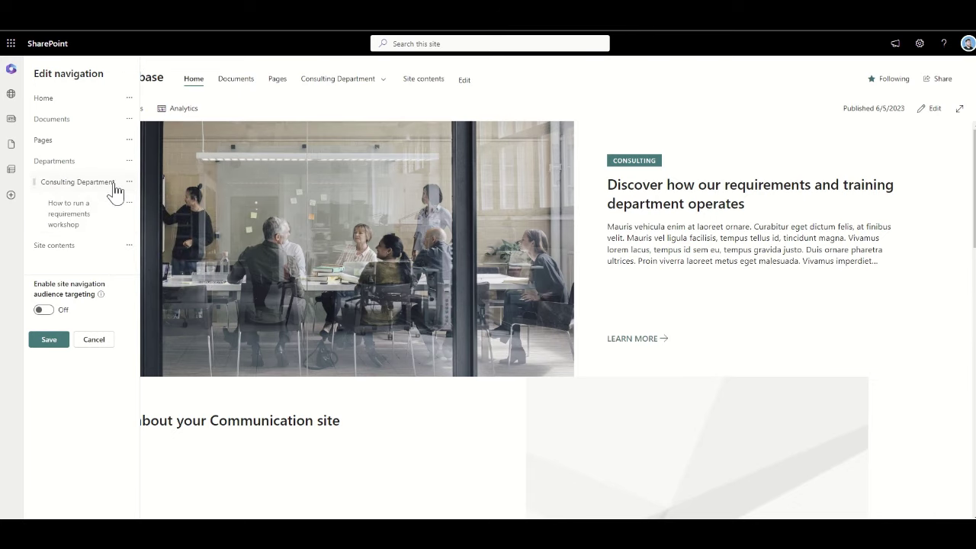
left_click(128, 182)
left_click(137, 204)
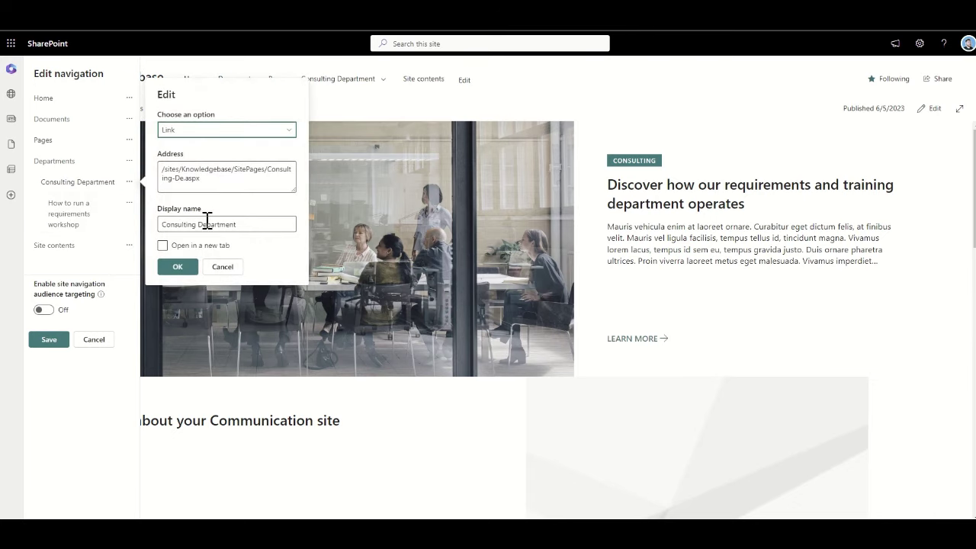
double_click(208, 224)
key("BackSpace")
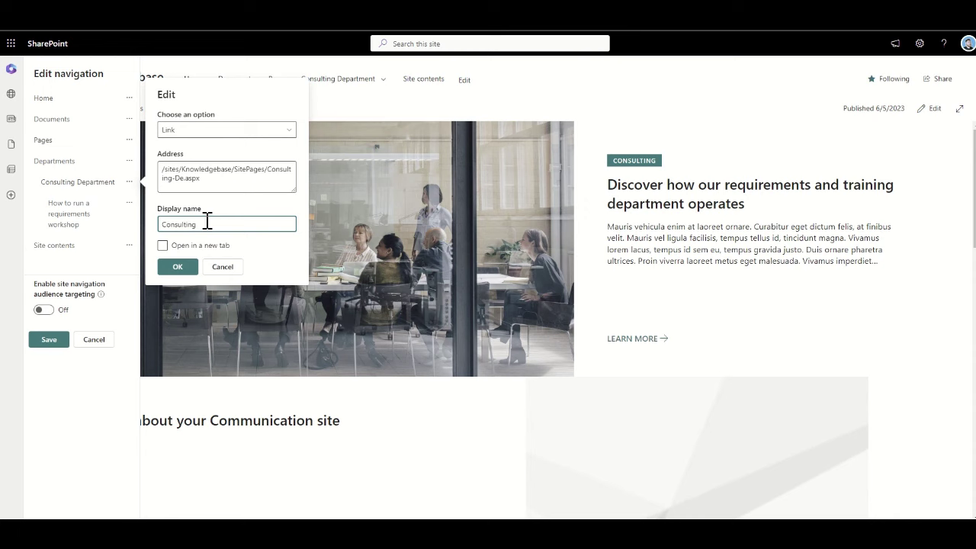
left_click(177, 266)
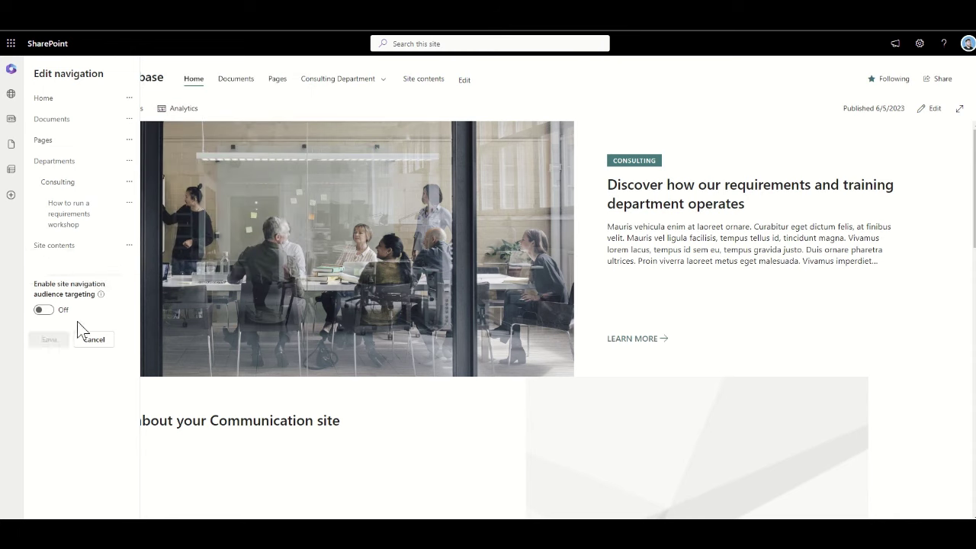
left_click(332, 81)
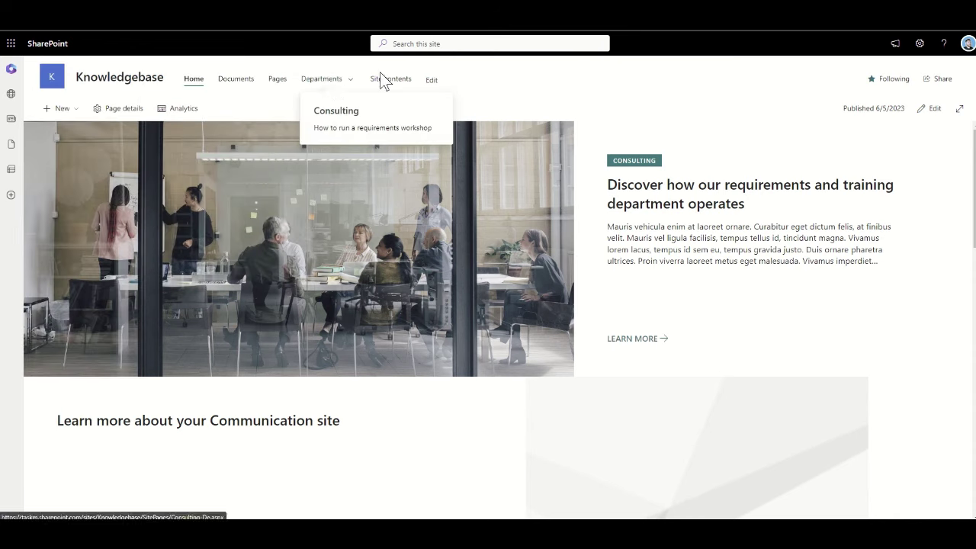
Add an "HR" label below the workshop link in the navigation and promote it to Consulting's level under Departments
left_click(431, 80)
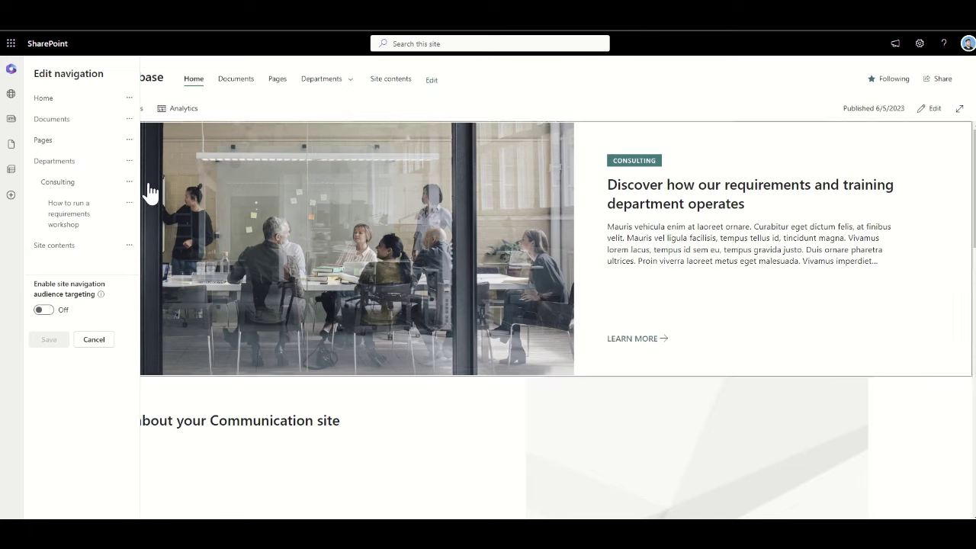
left_click(89, 235)
left_click(204, 197)
left_click(201, 220)
left_click(197, 278)
type("HR")
left_click(176, 321)
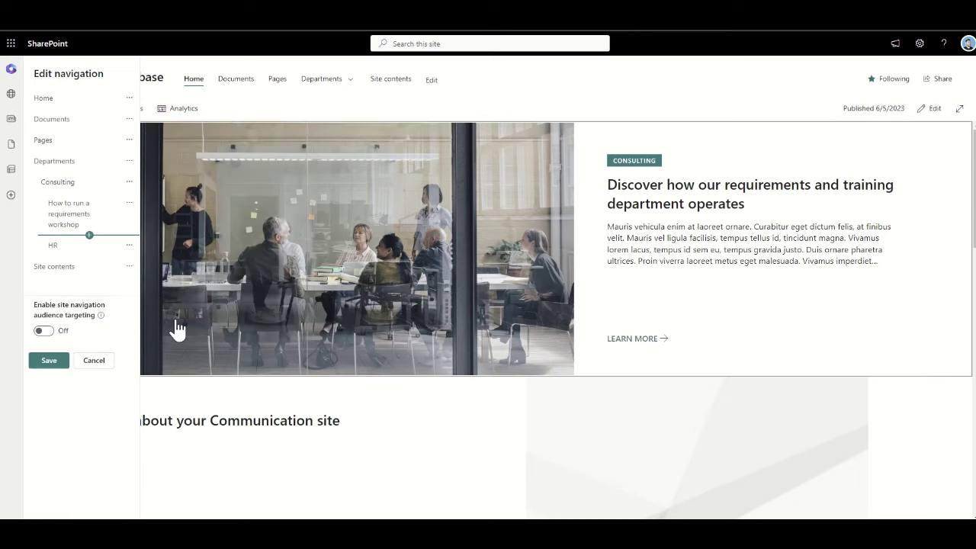
left_click(129, 245)
left_click(163, 304)
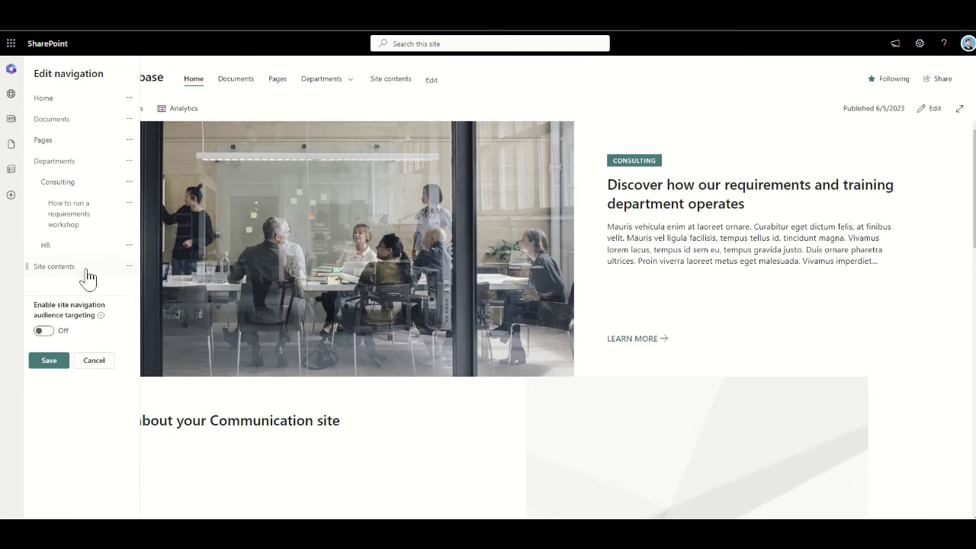
Add an "IT" label directly below HR under Departments, and save the site navigation
left_click(86, 256)
left_click(196, 207)
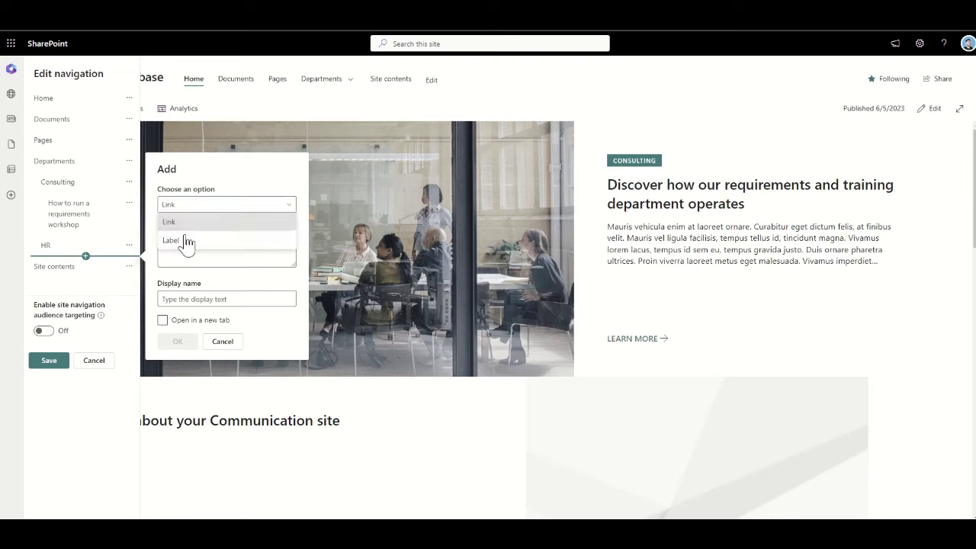
left_click(188, 240)
left_click(184, 298)
type("IT")
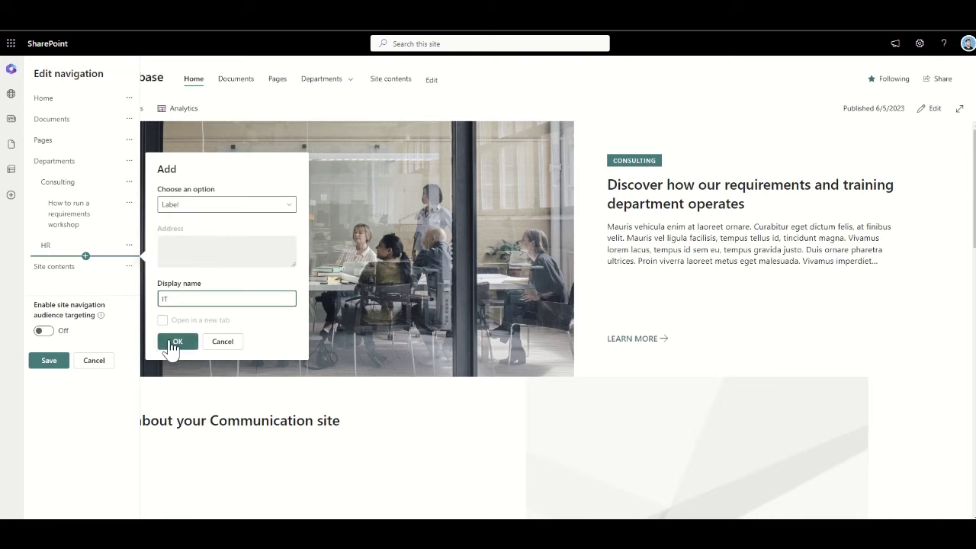
left_click(177, 340)
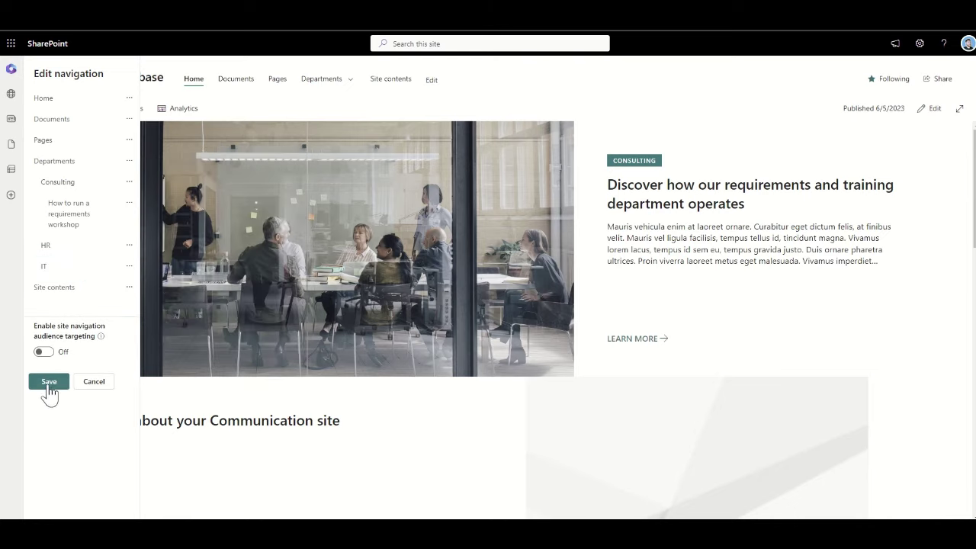
left_click(47, 383)
Open the Consulting page from the Home page Hero and follow its workshop feature to the "How to run a requirements workshop" article
mouse_move(345, 87)
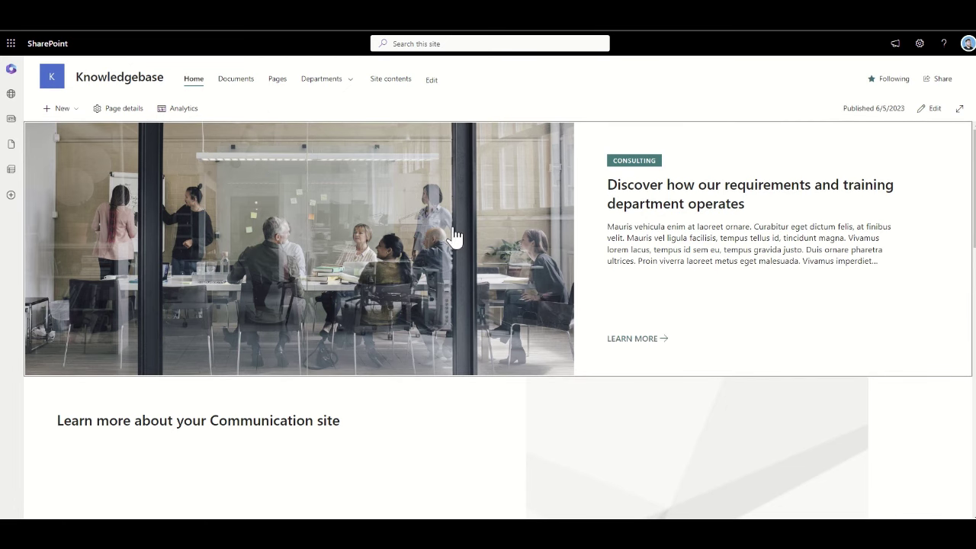
left_click(520, 243)
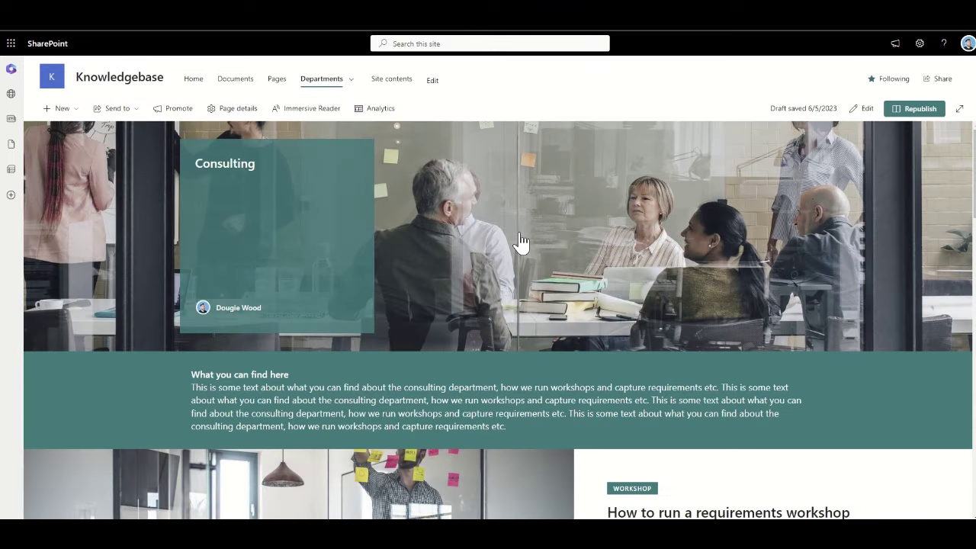
scroll(457, 370, "down", 3)
left_click(528, 366)
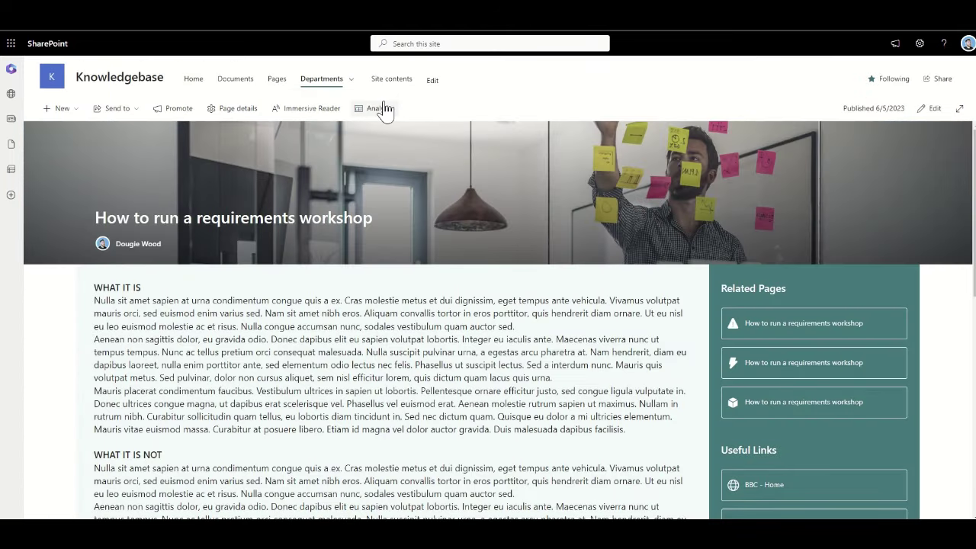
Review the workshop article's page analytics, and check the department entries nested under Departments in the site navigation
left_click(385, 109)
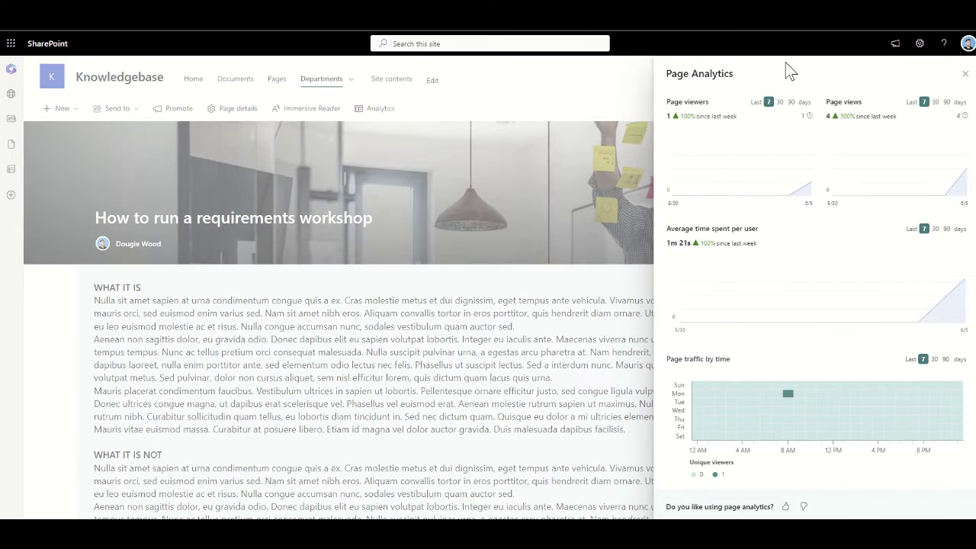
left_click(965, 74)
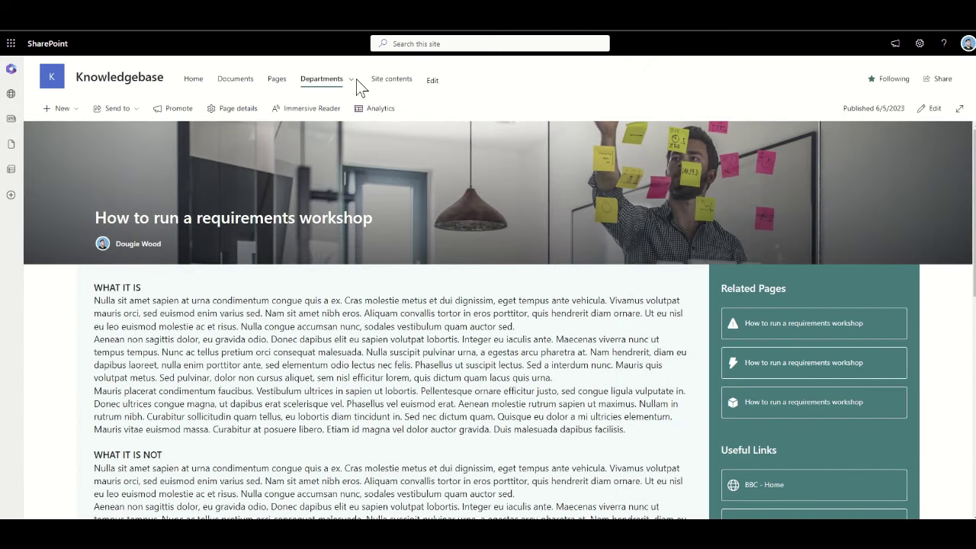
left_click(354, 81)
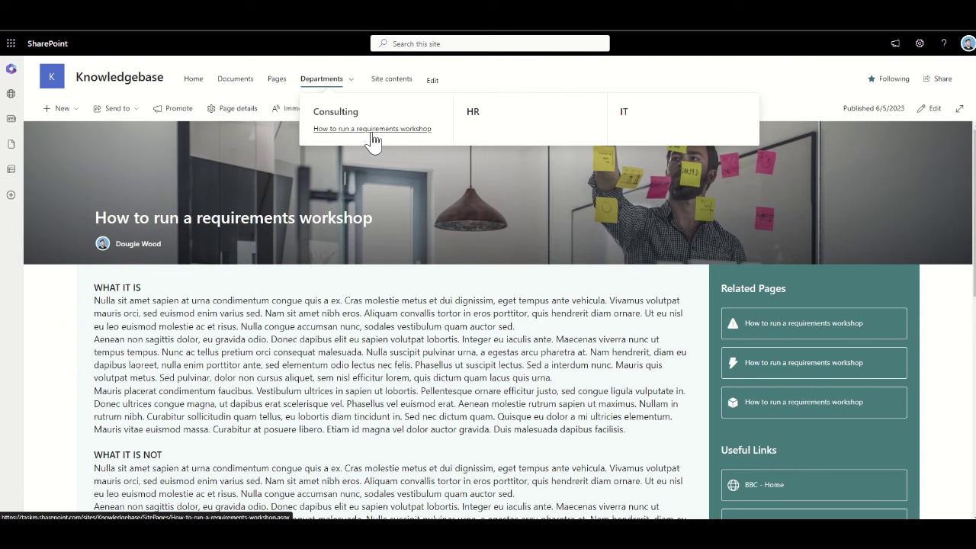